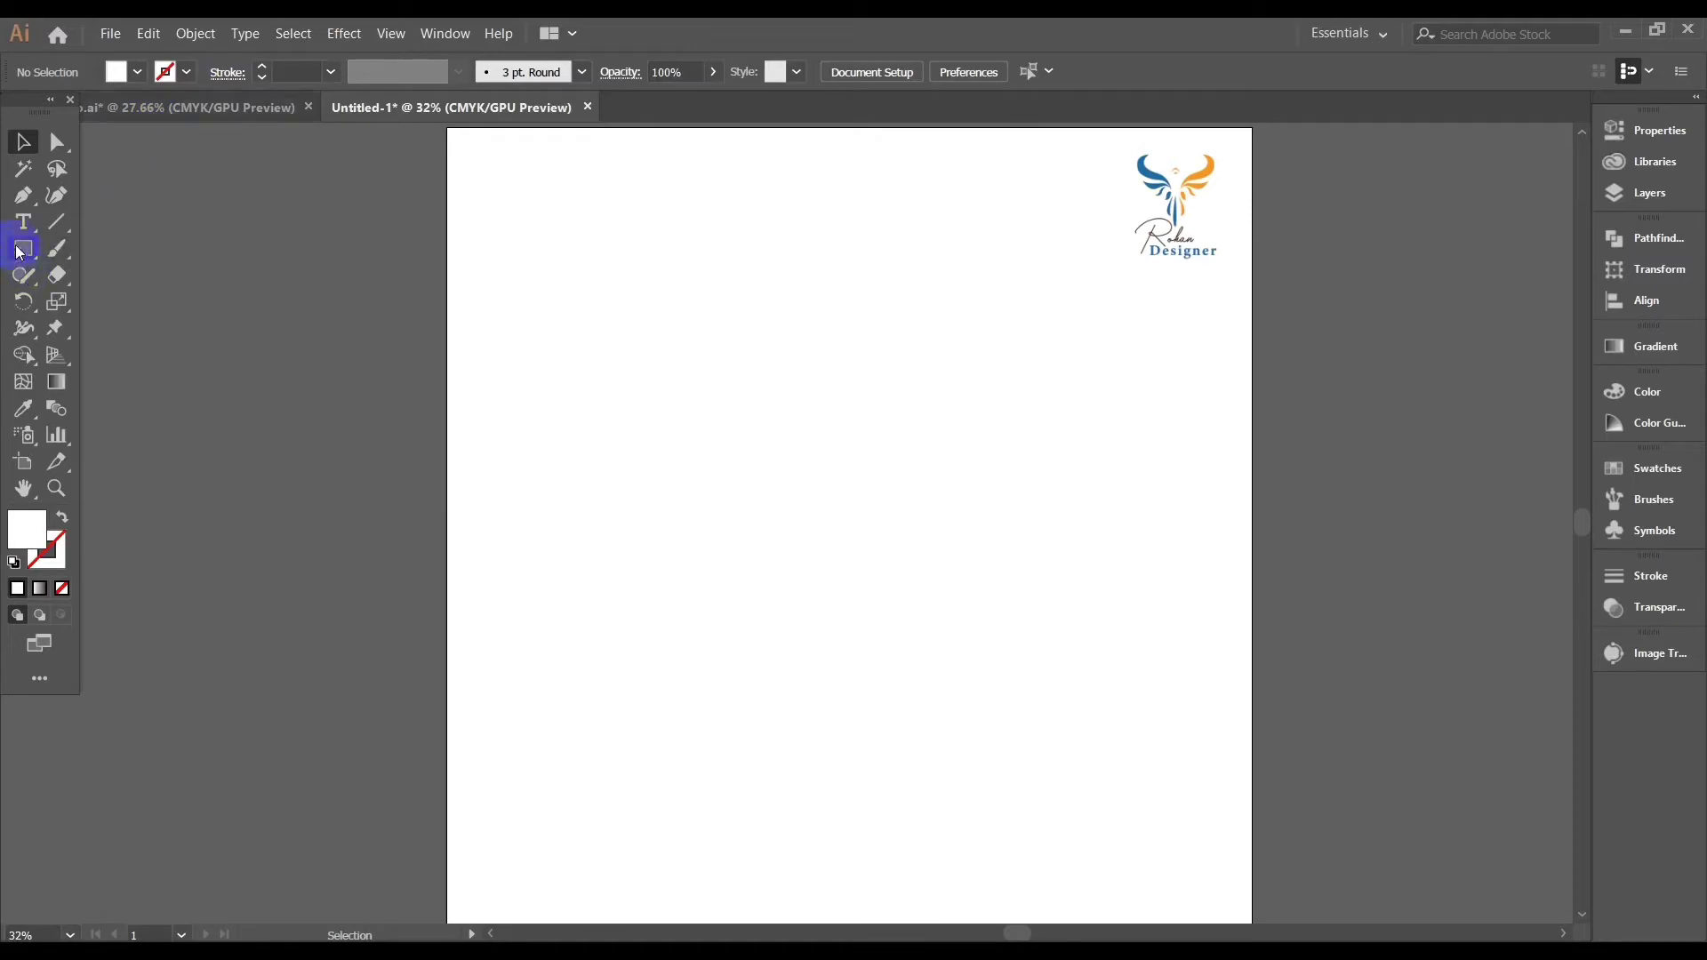
Create a three-sided polygon with a 50 px radius on the artboard and scale it up to a large triangle
drag(20, 253, 106, 327)
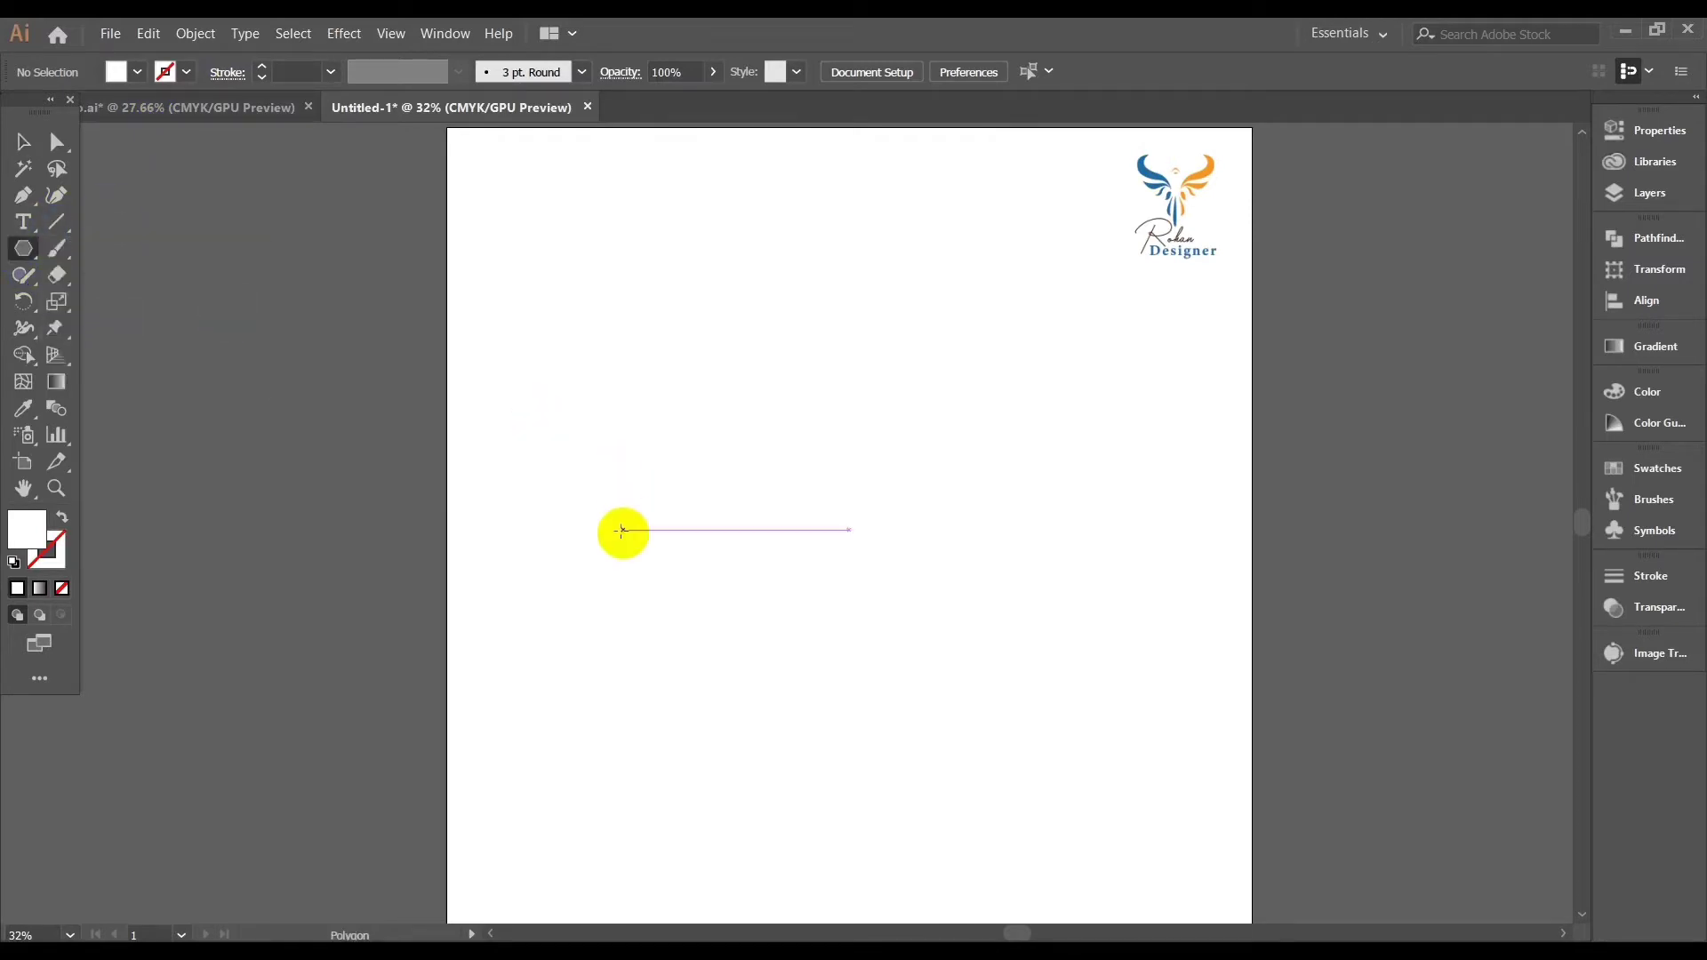
click(622, 531)
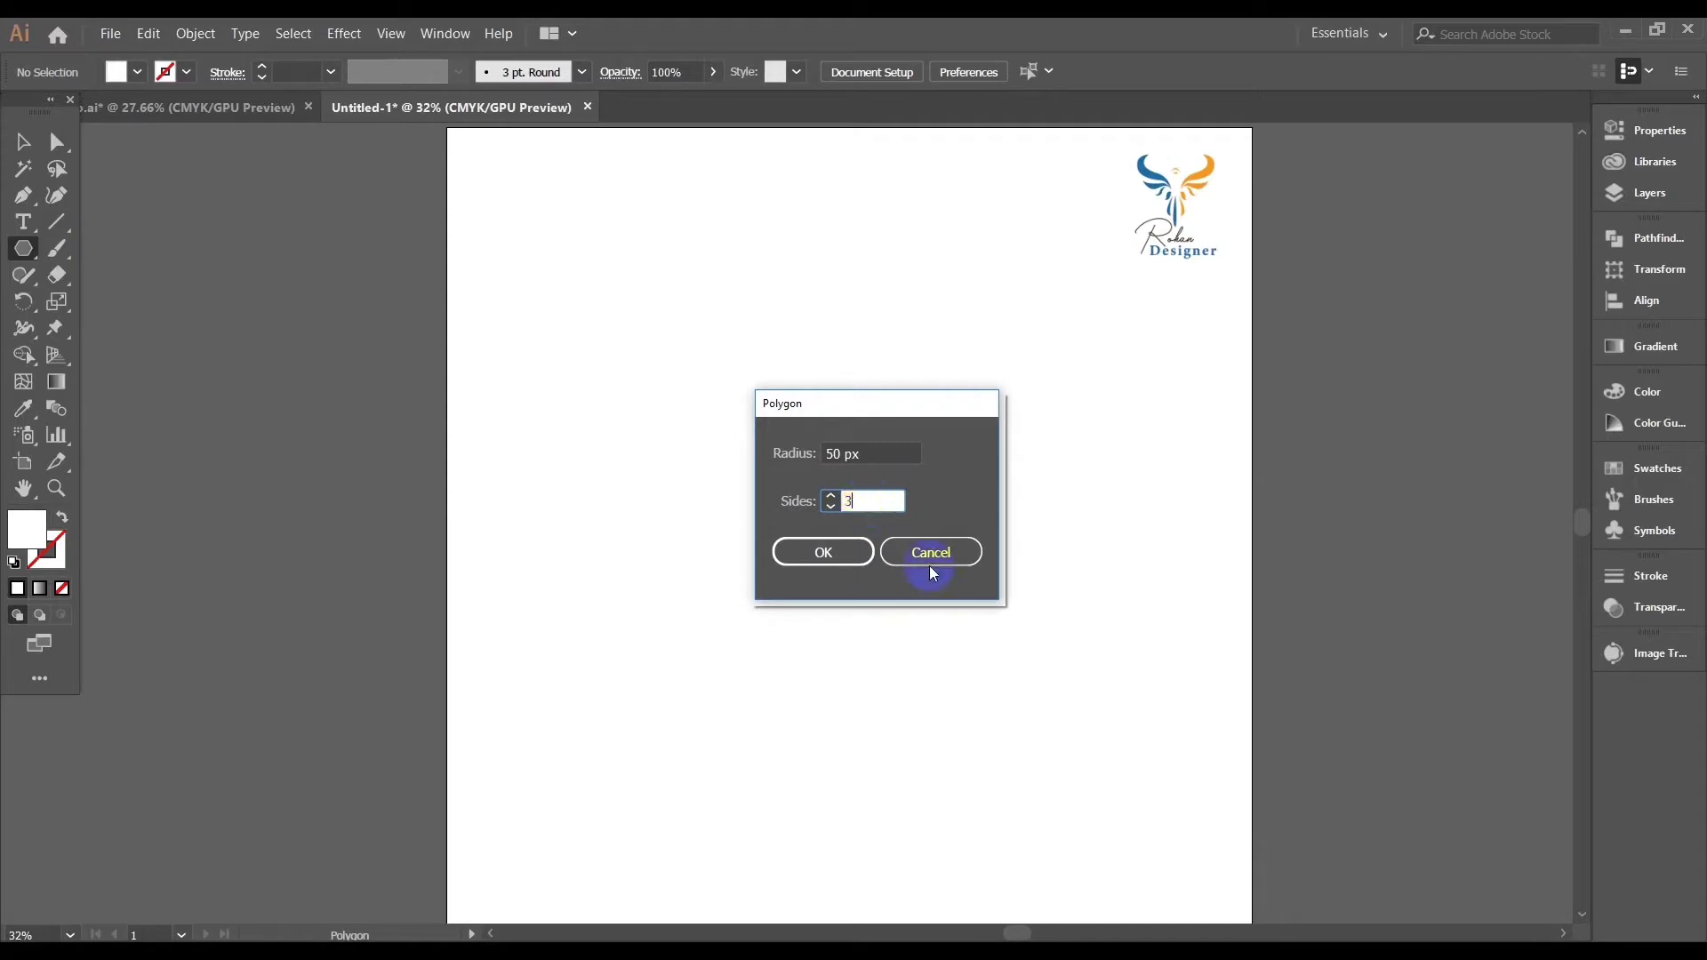
click(825, 550)
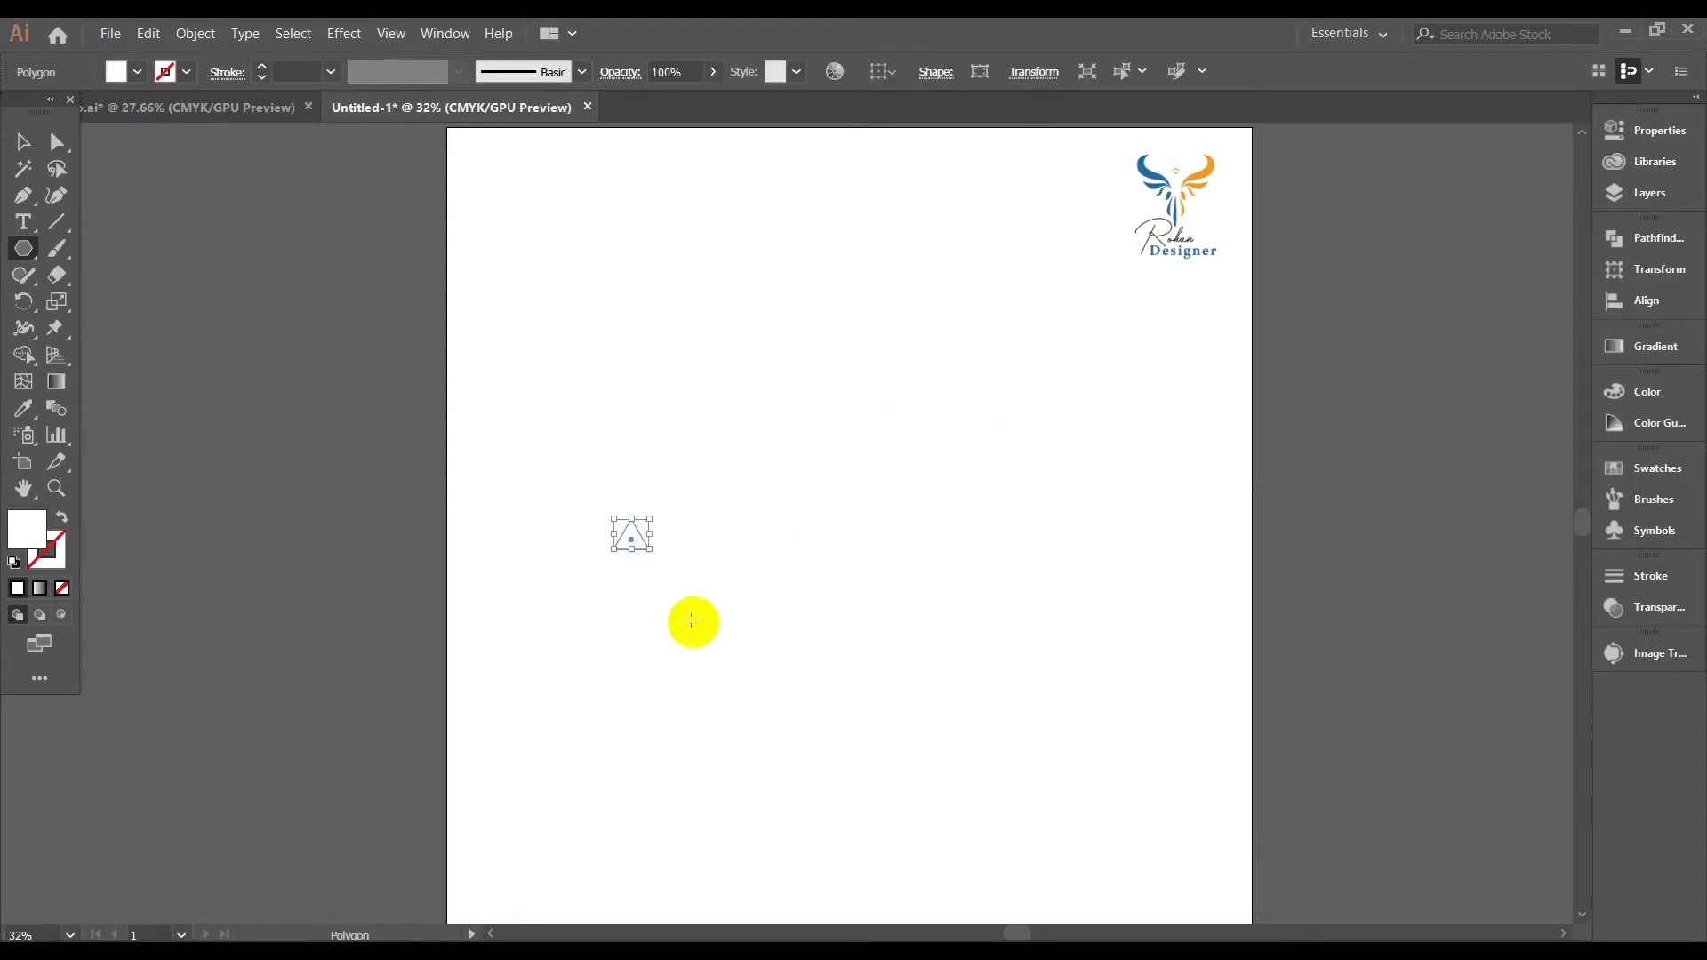
drag(652, 549, 761, 643)
Give the triangle no fill and a black stroke with a weight of 15 pt
click(61, 518)
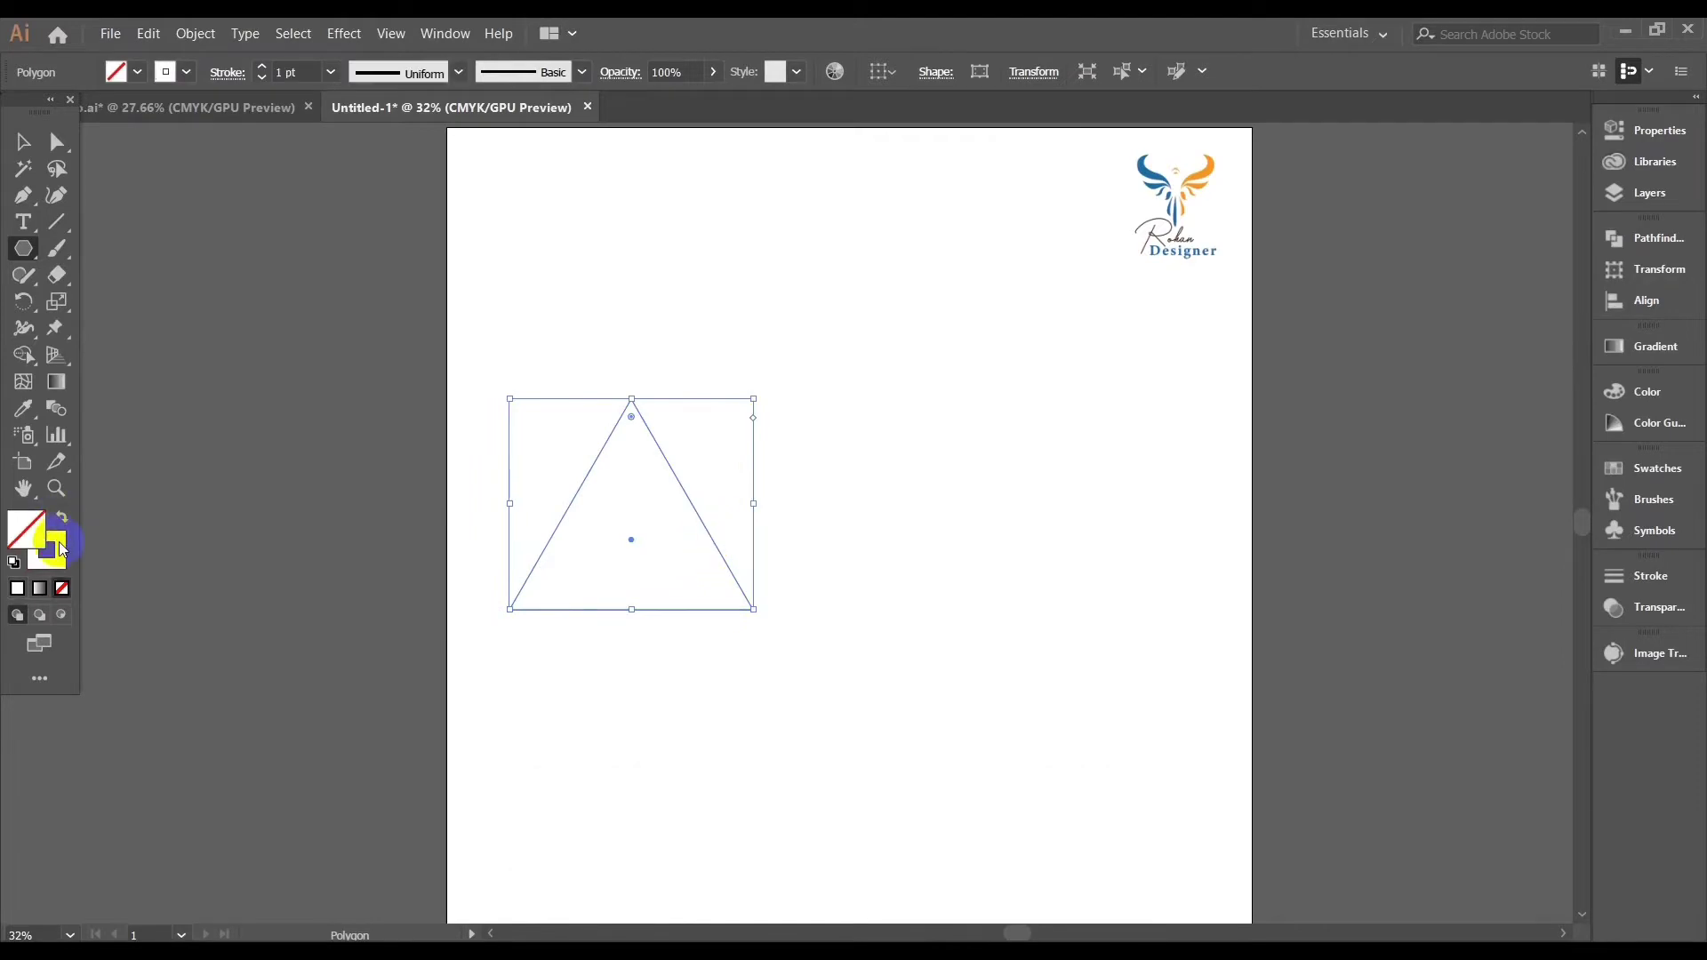
click(62, 549)
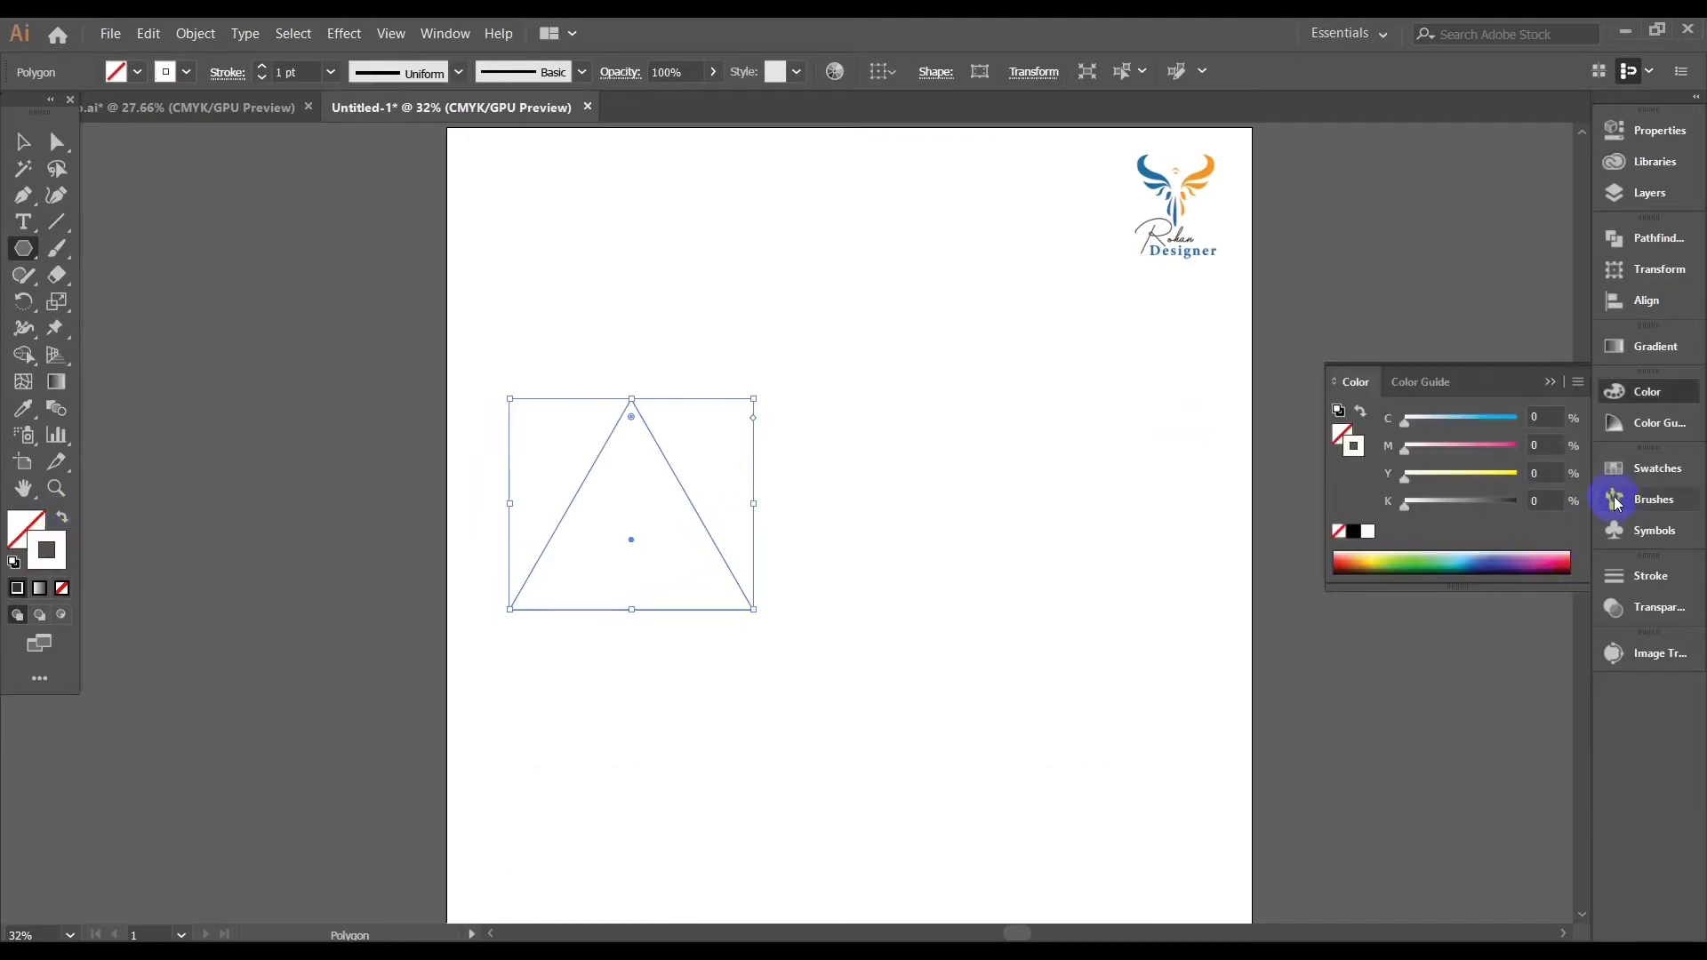
click(1639, 472)
click(286, 71)
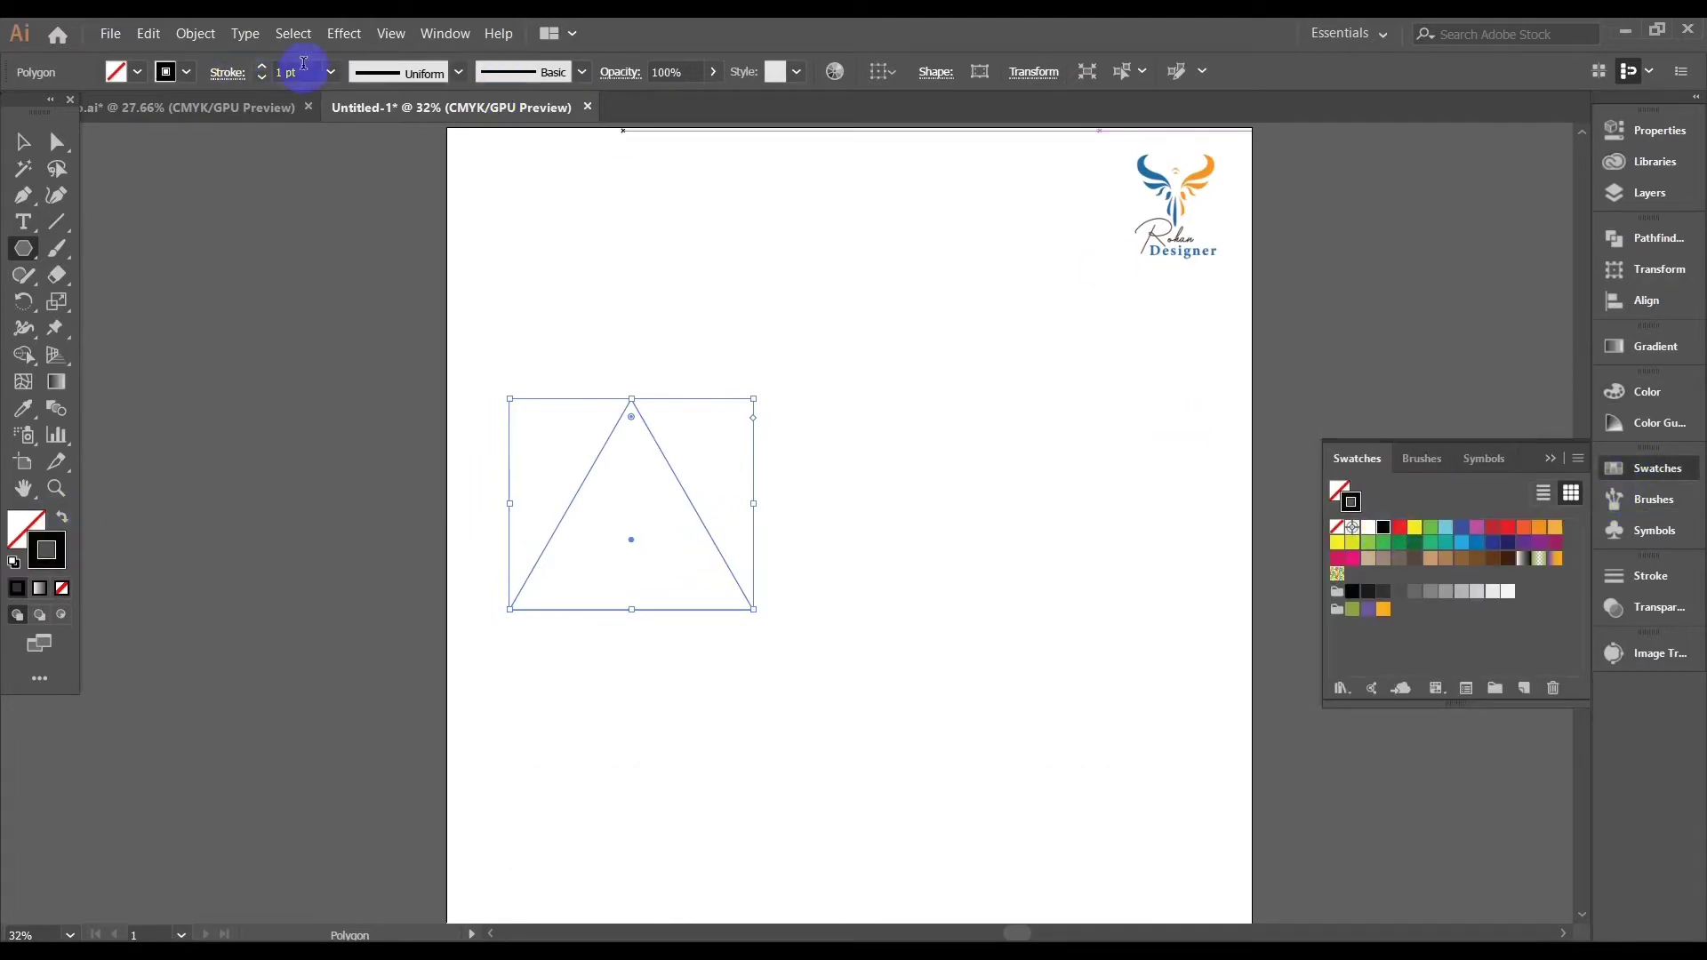
scroll(287, 71, up, 14)
scroll(287, 71, up, 2)
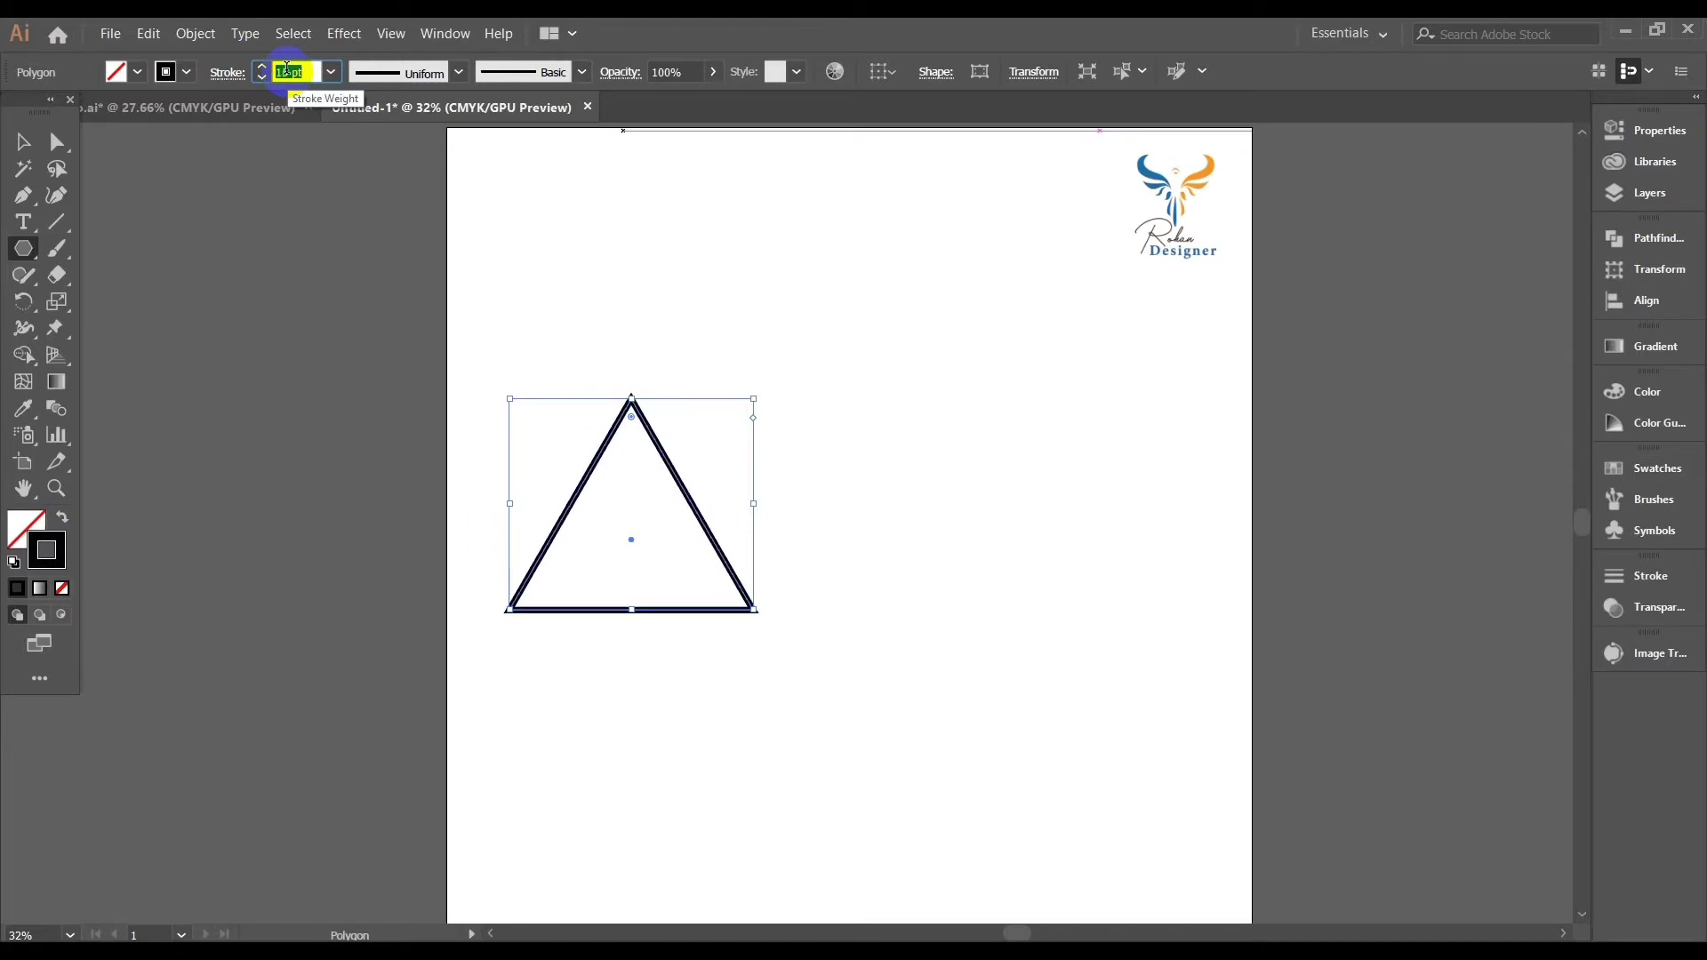
Move the triangle toward the artboard's centre and rotate it 180 degrees so it points downward
click(23, 142)
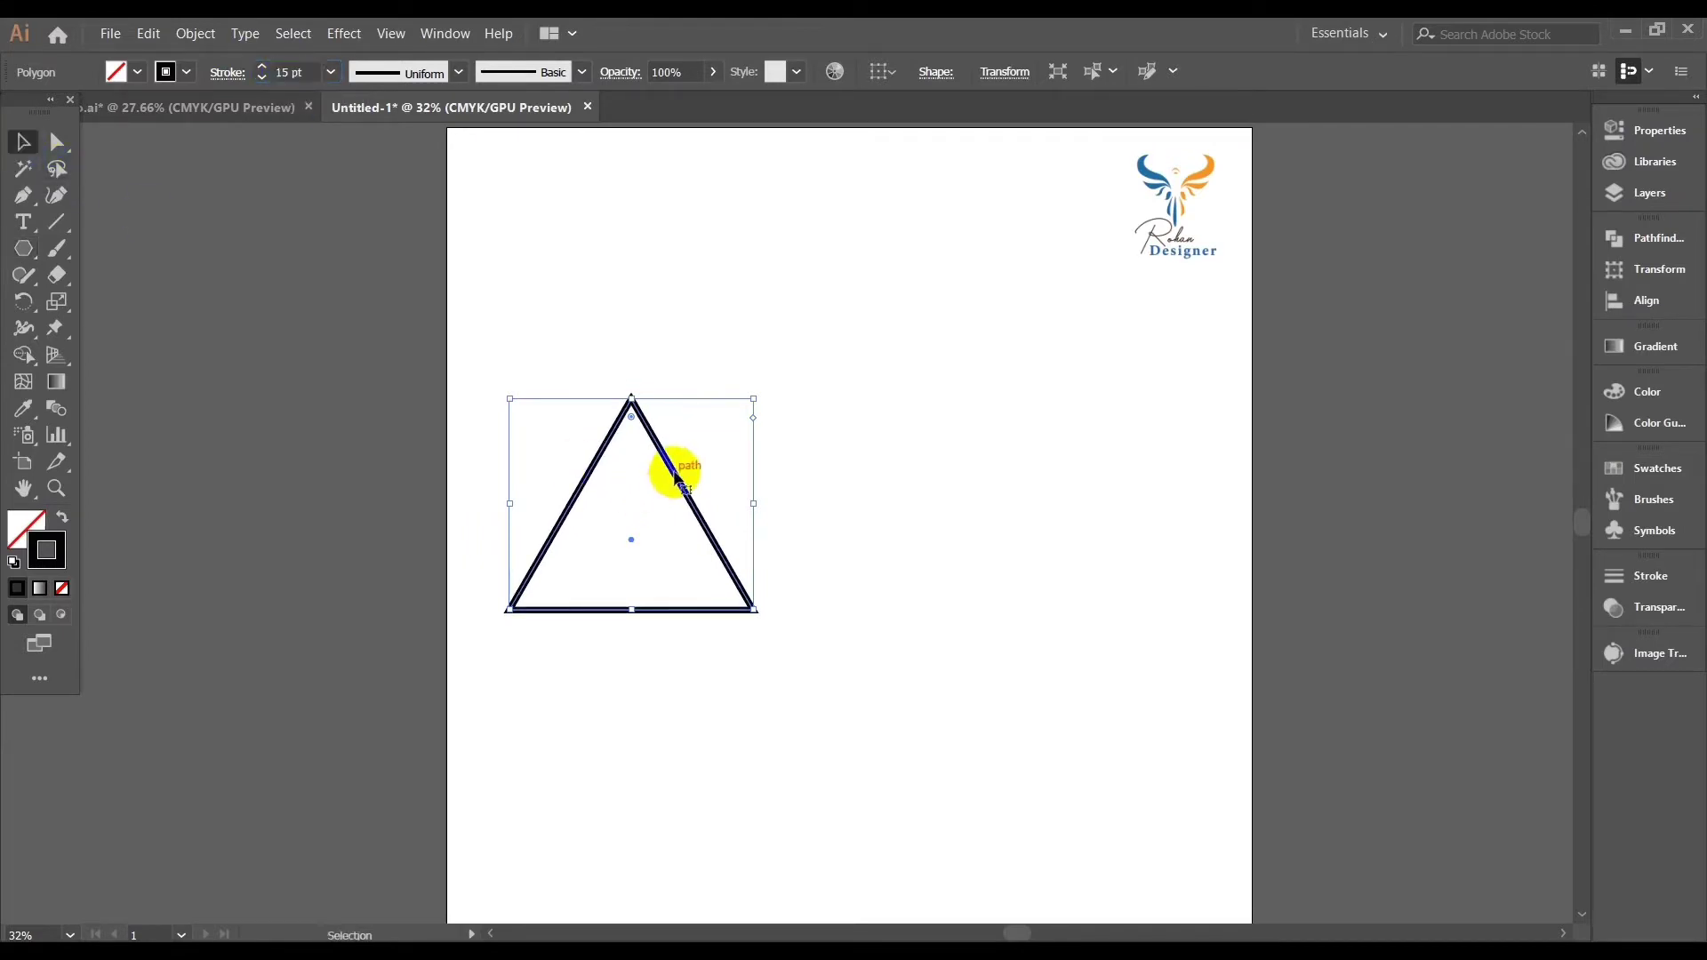
drag(676, 480, 852, 485)
click(978, 755)
scroll(969, 751, up, 1)
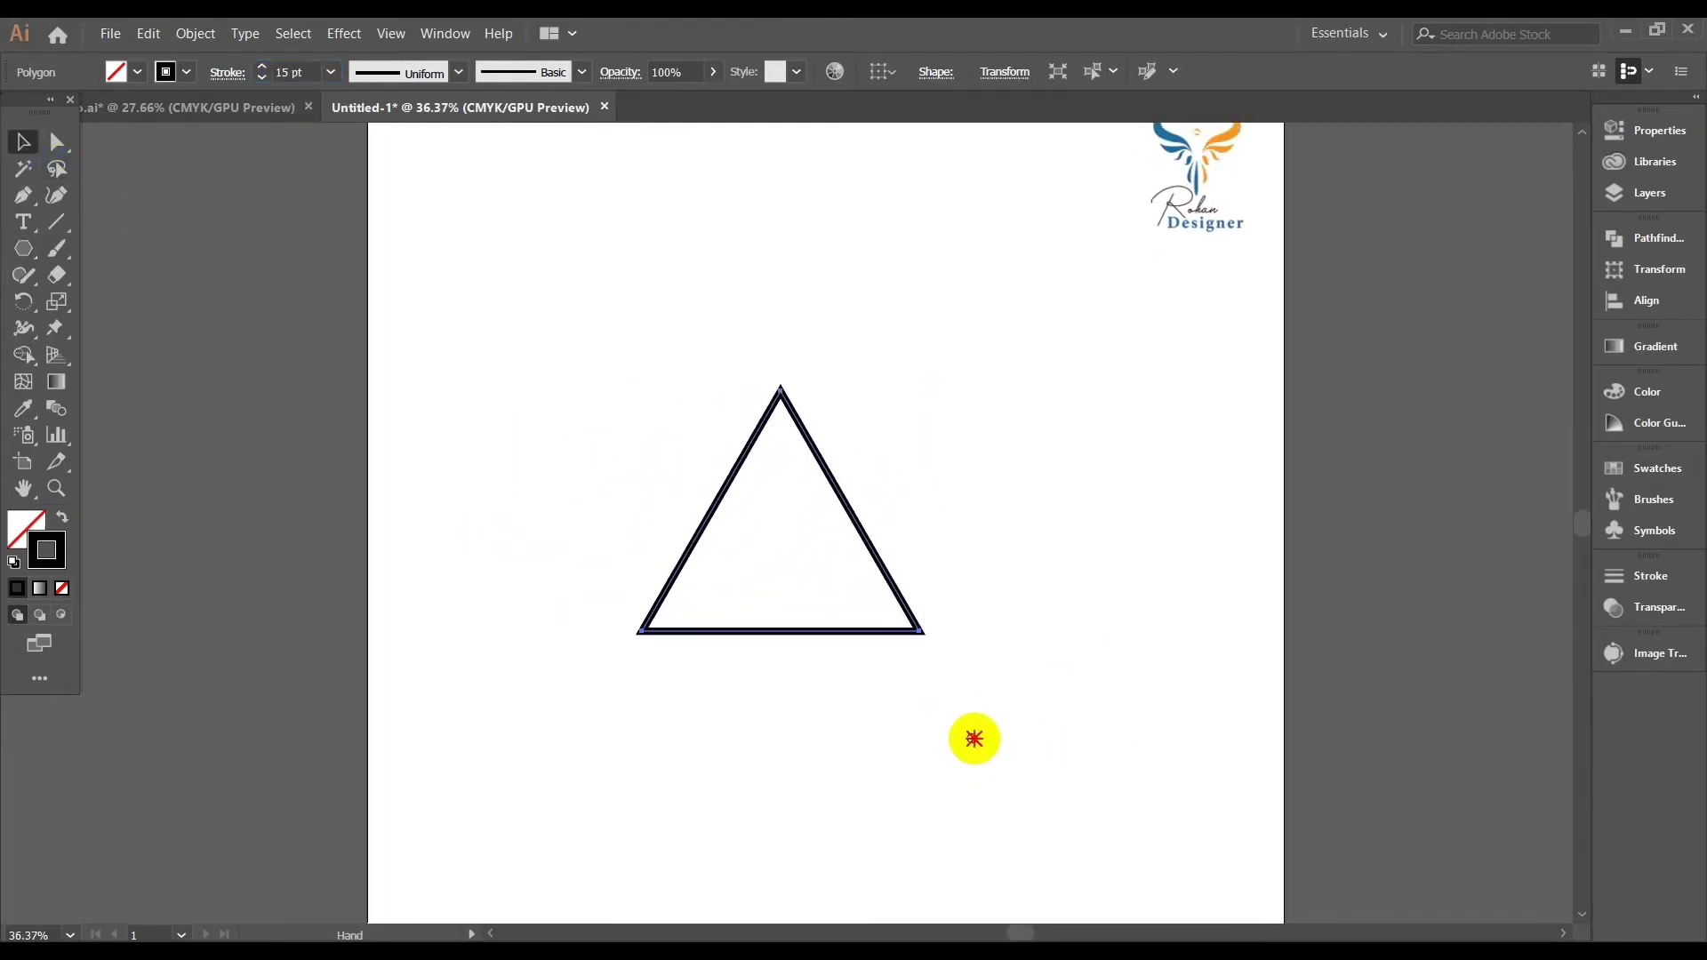
drag(974, 739, 962, 766)
click(845, 526)
drag(749, 403, 767, 732)
click(1011, 616)
drag(724, 507, 710, 389)
click(629, 284)
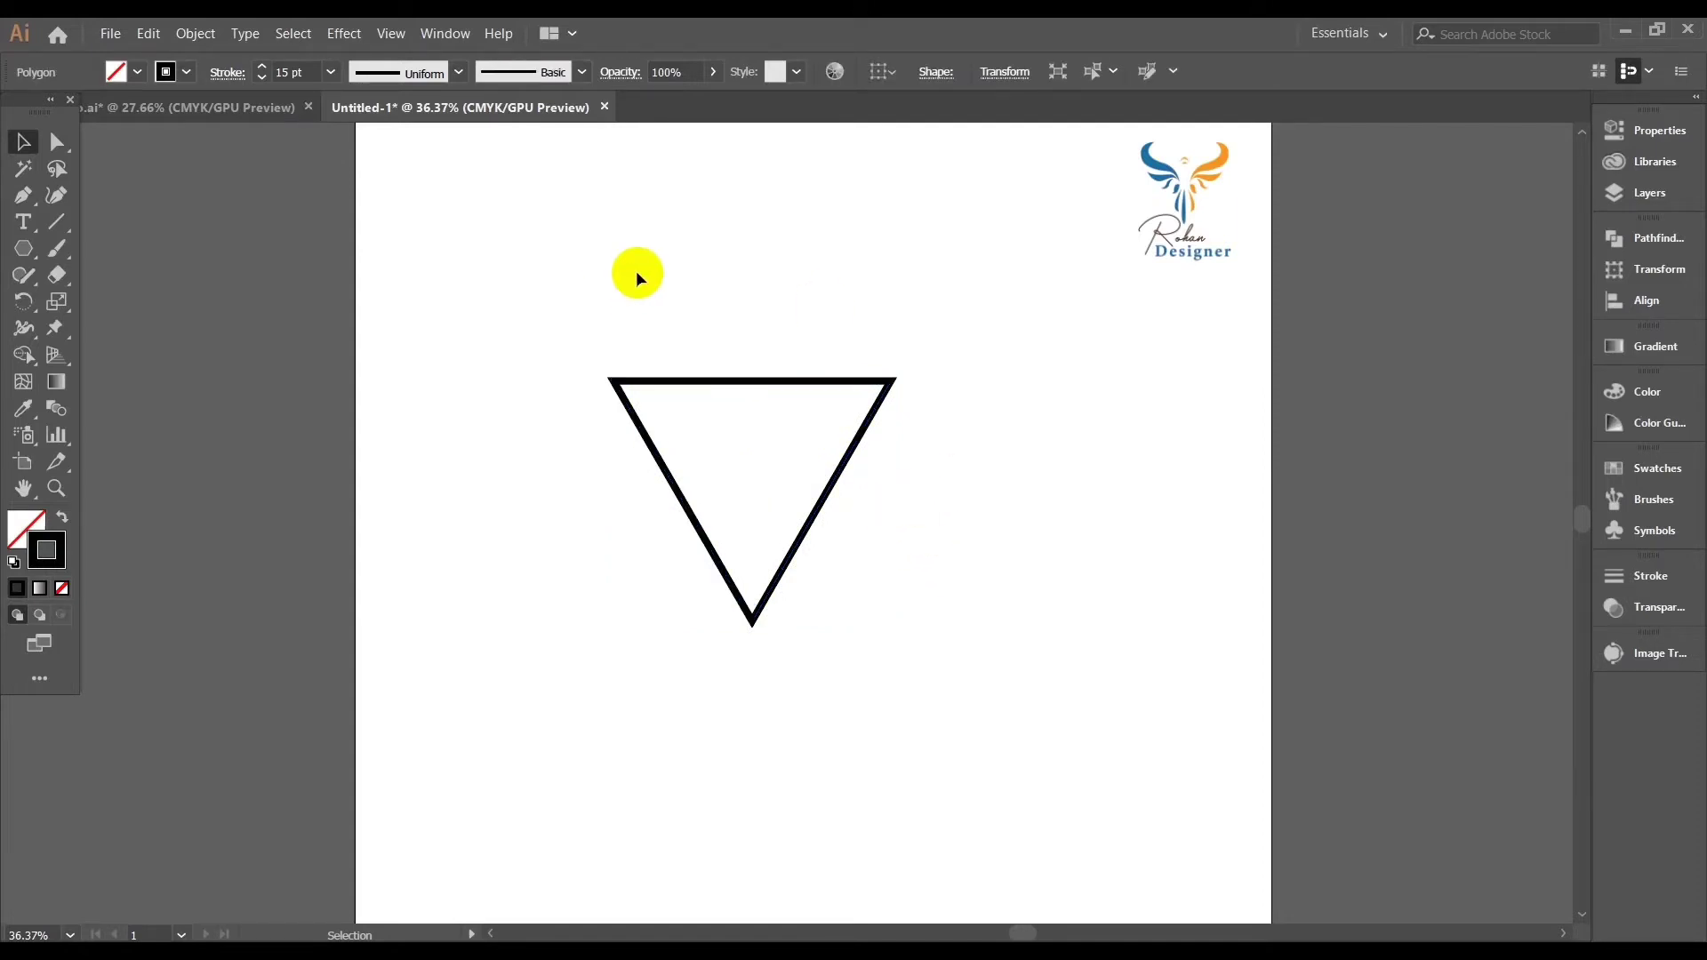
Convert the triangle's bottom corner into a smooth curve with horizontal handles using the Anchor Point tool
drag(552, 289, 1021, 625)
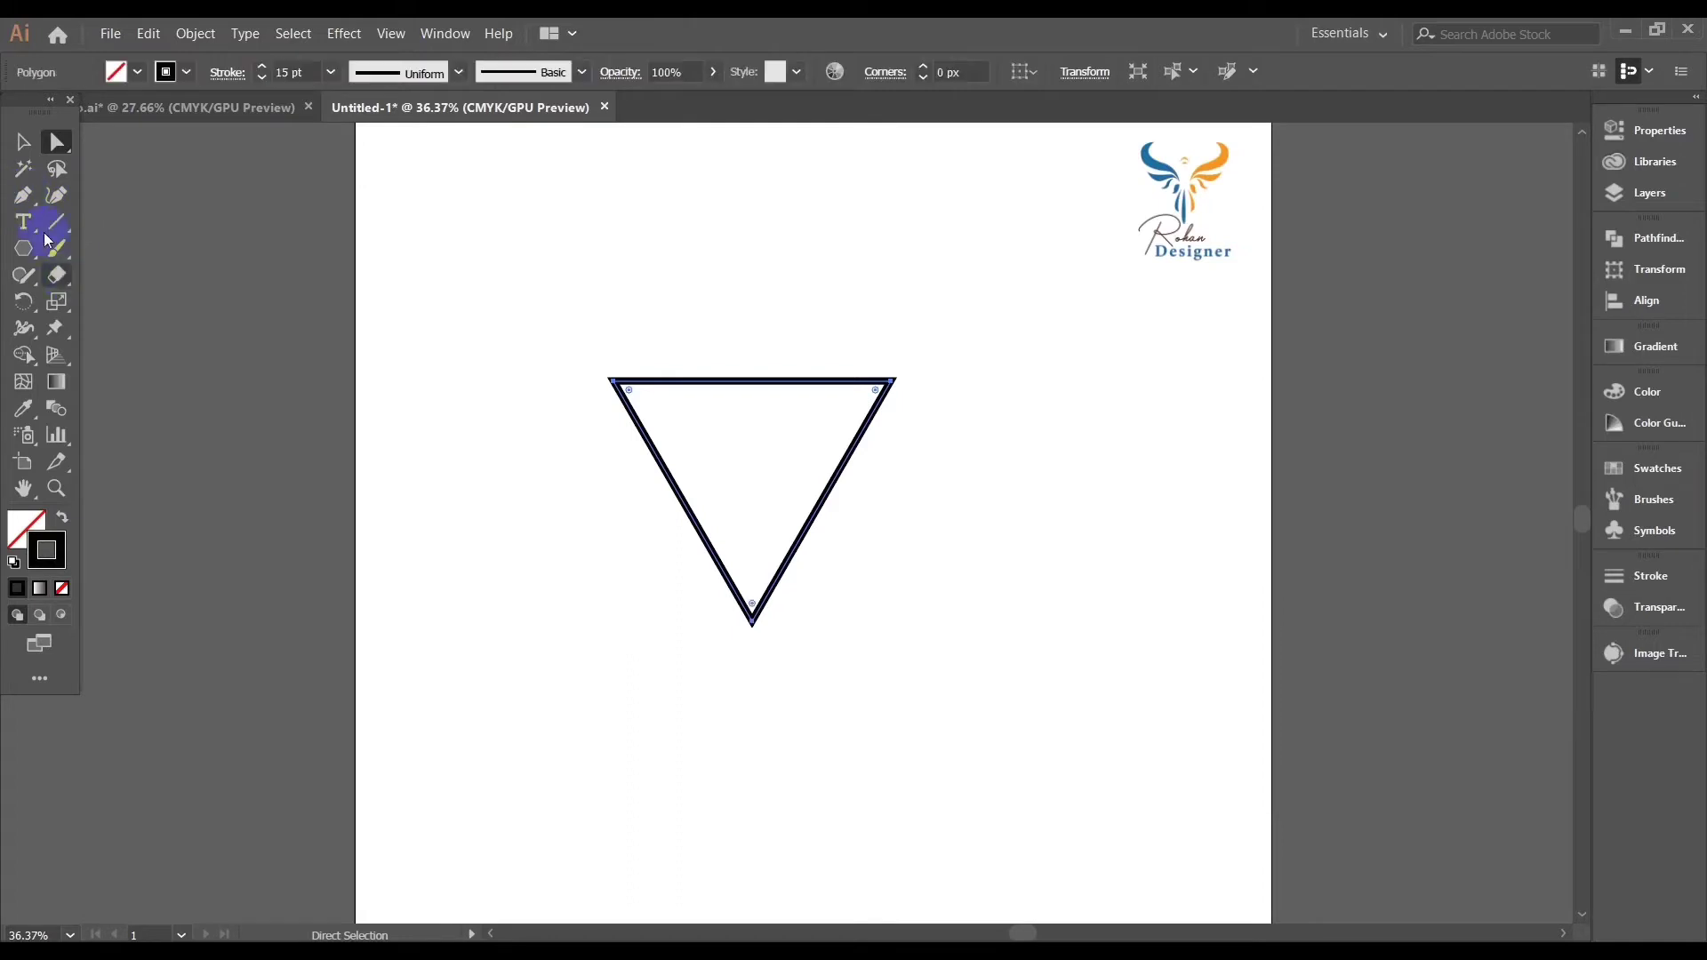
drag(16, 191, 134, 285)
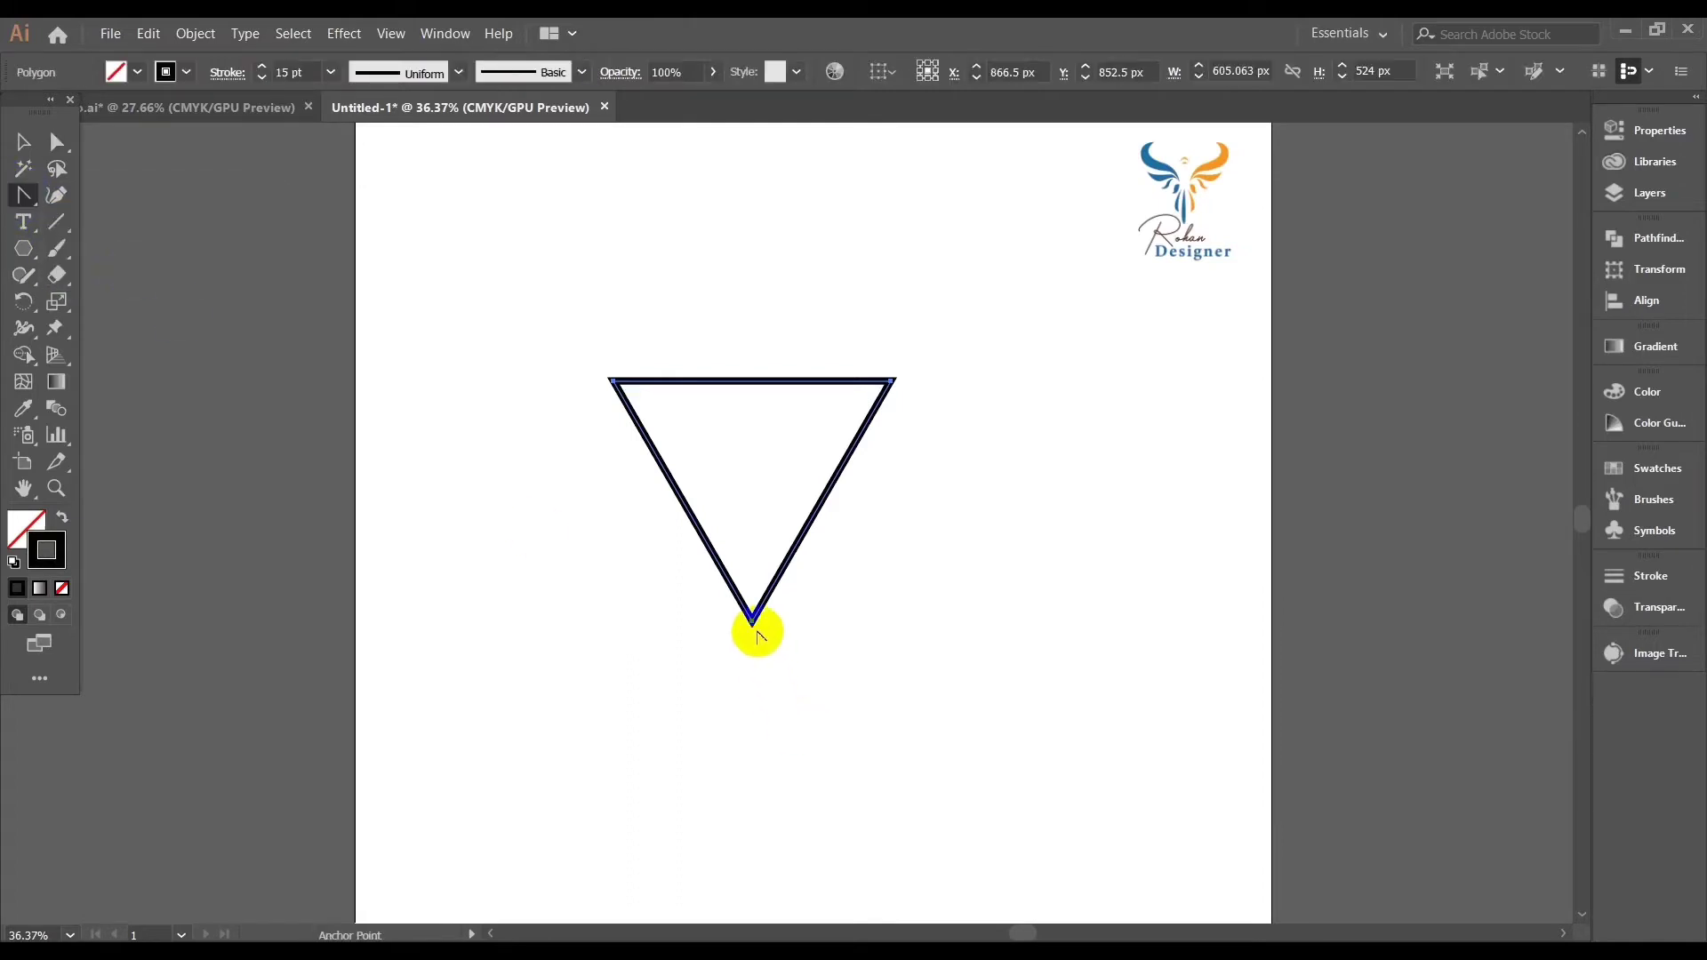
click(767, 628)
drag(767, 628, 816, 633)
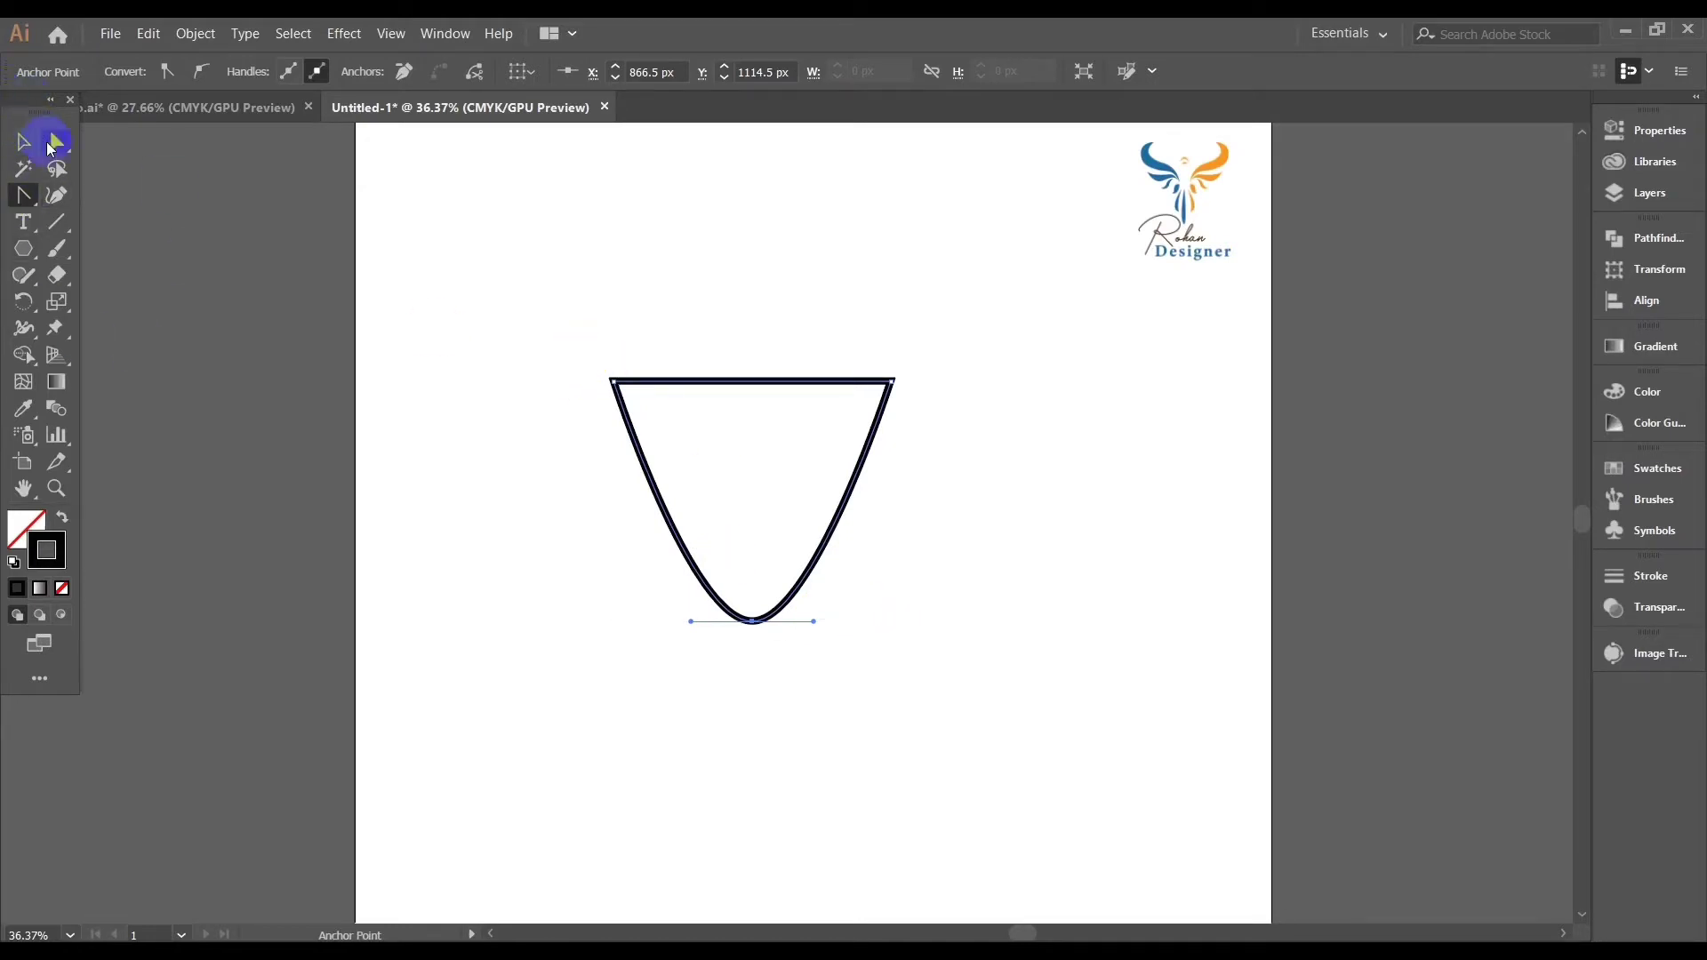
Round both upper corners of the shape equally with the live corner controls
click(537, 362)
scroll(537, 362, up, 2)
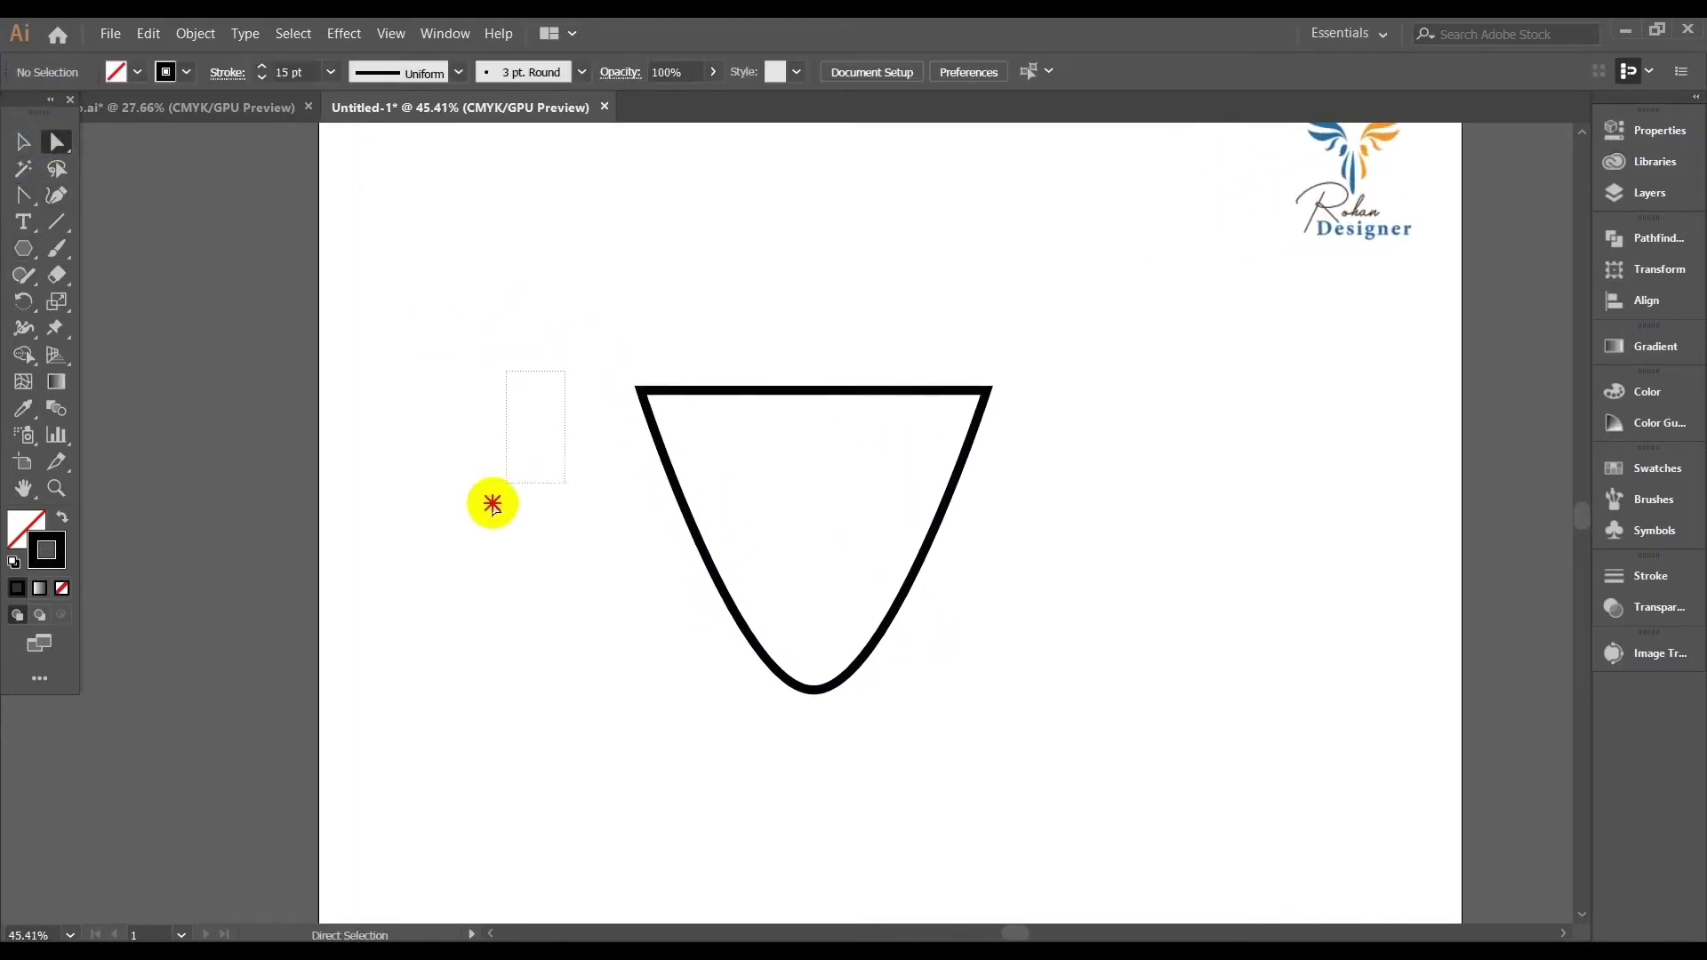
drag(524, 403, 894, 495)
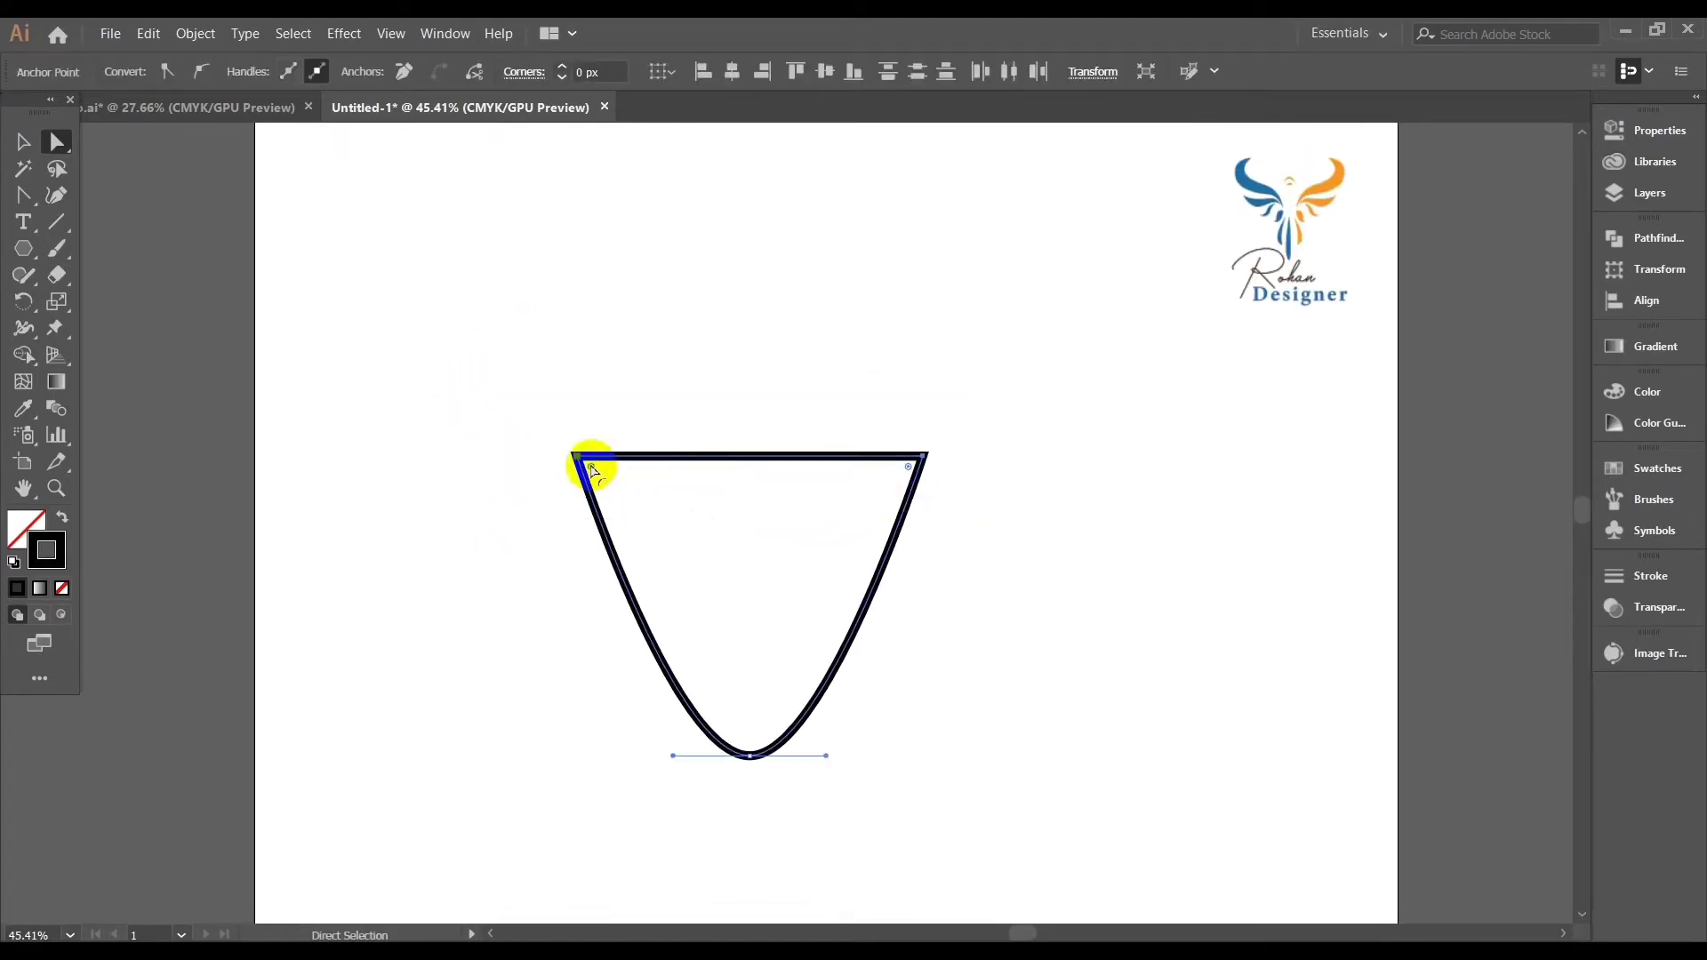
drag(593, 469, 739, 457)
click(23, 142)
click(602, 335)
click(884, 383)
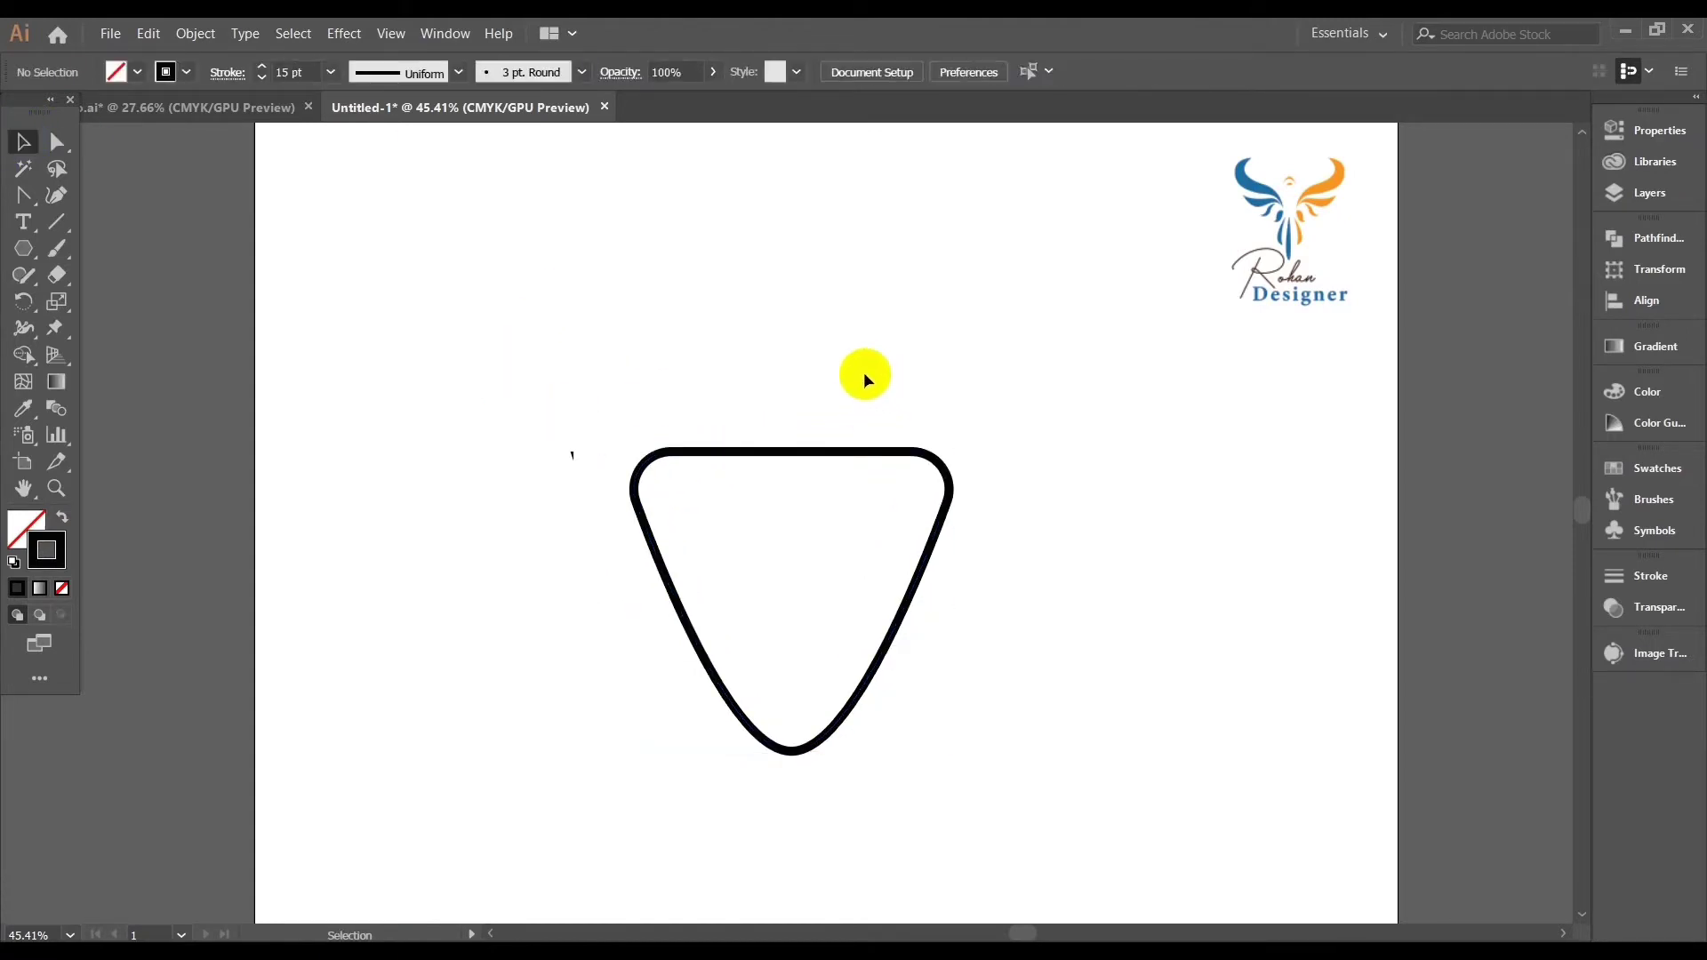
Draw a rectangle about 211 by 140 px overlapping the middle of the shape's top edge
ctrl+click(984, 677)
drag(983, 618, 976, 669)
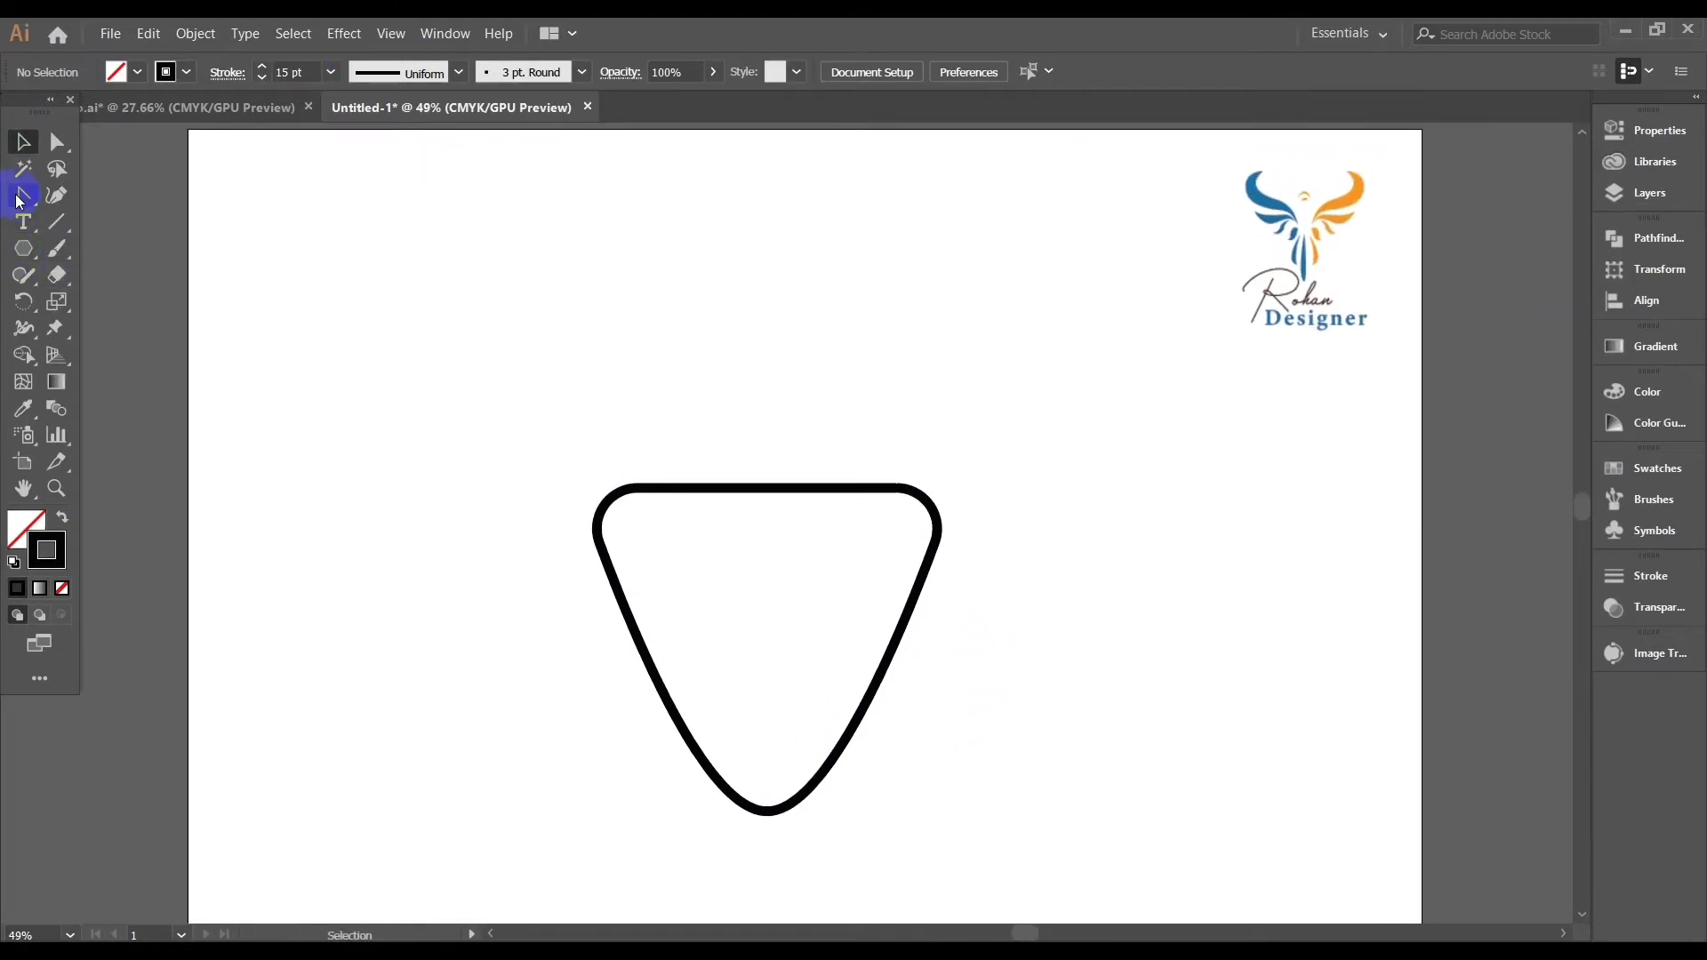
click(22, 258)
click(105, 243)
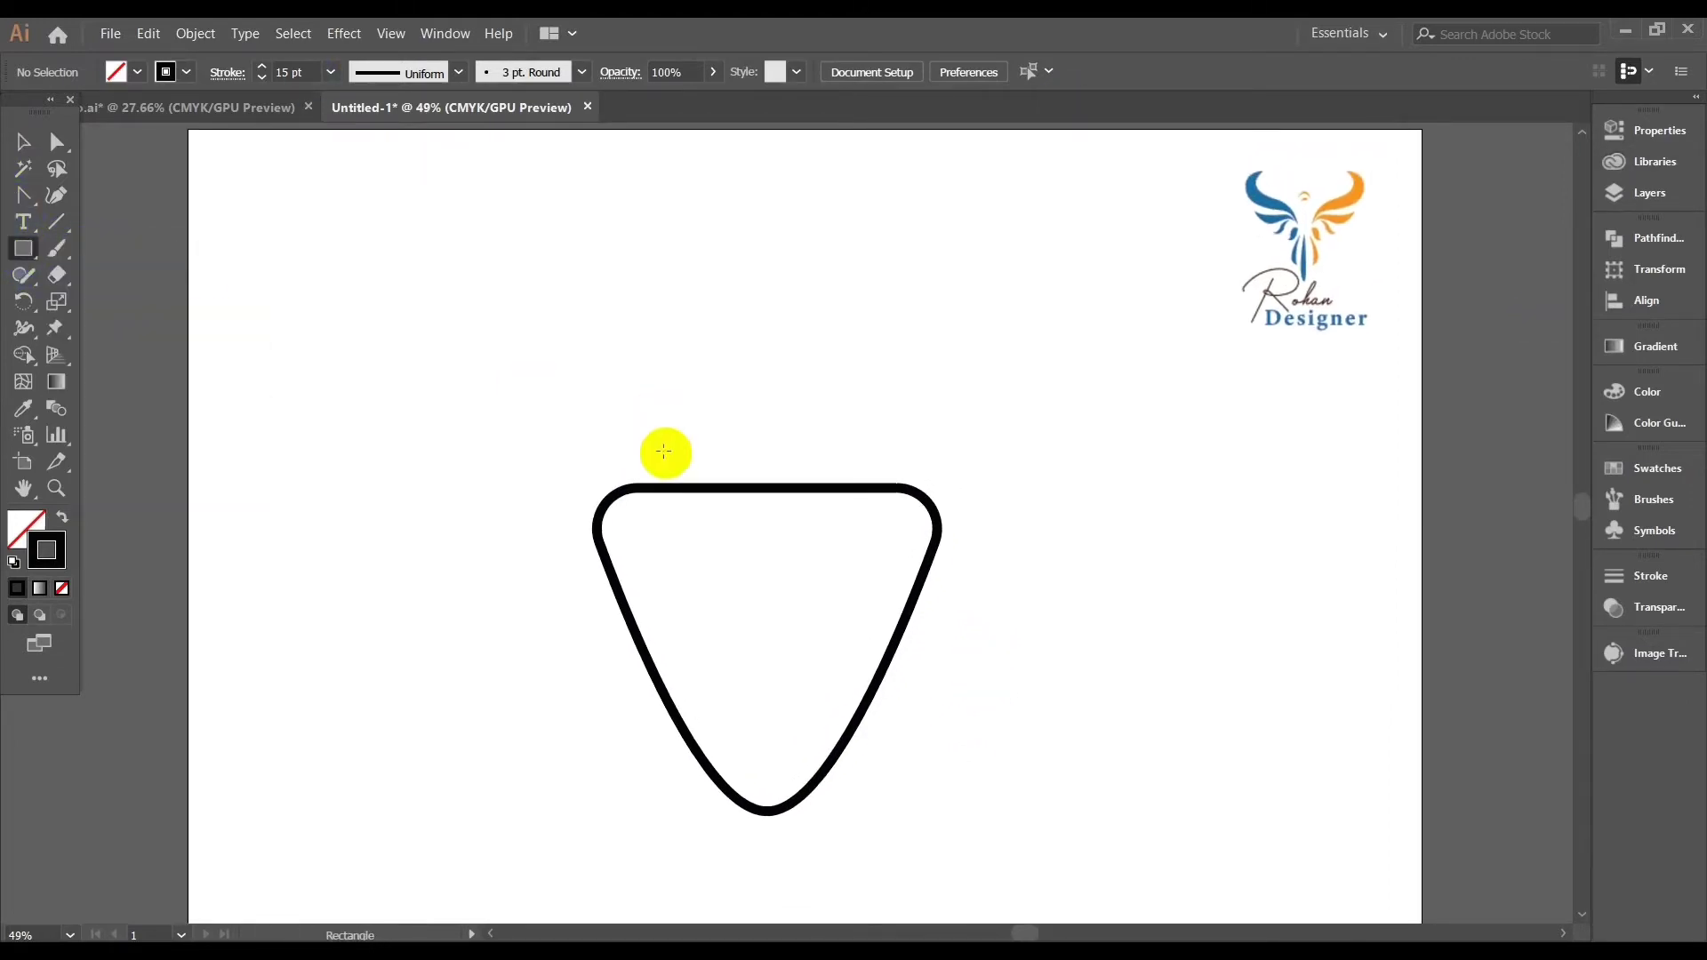
drag(704, 425, 834, 511)
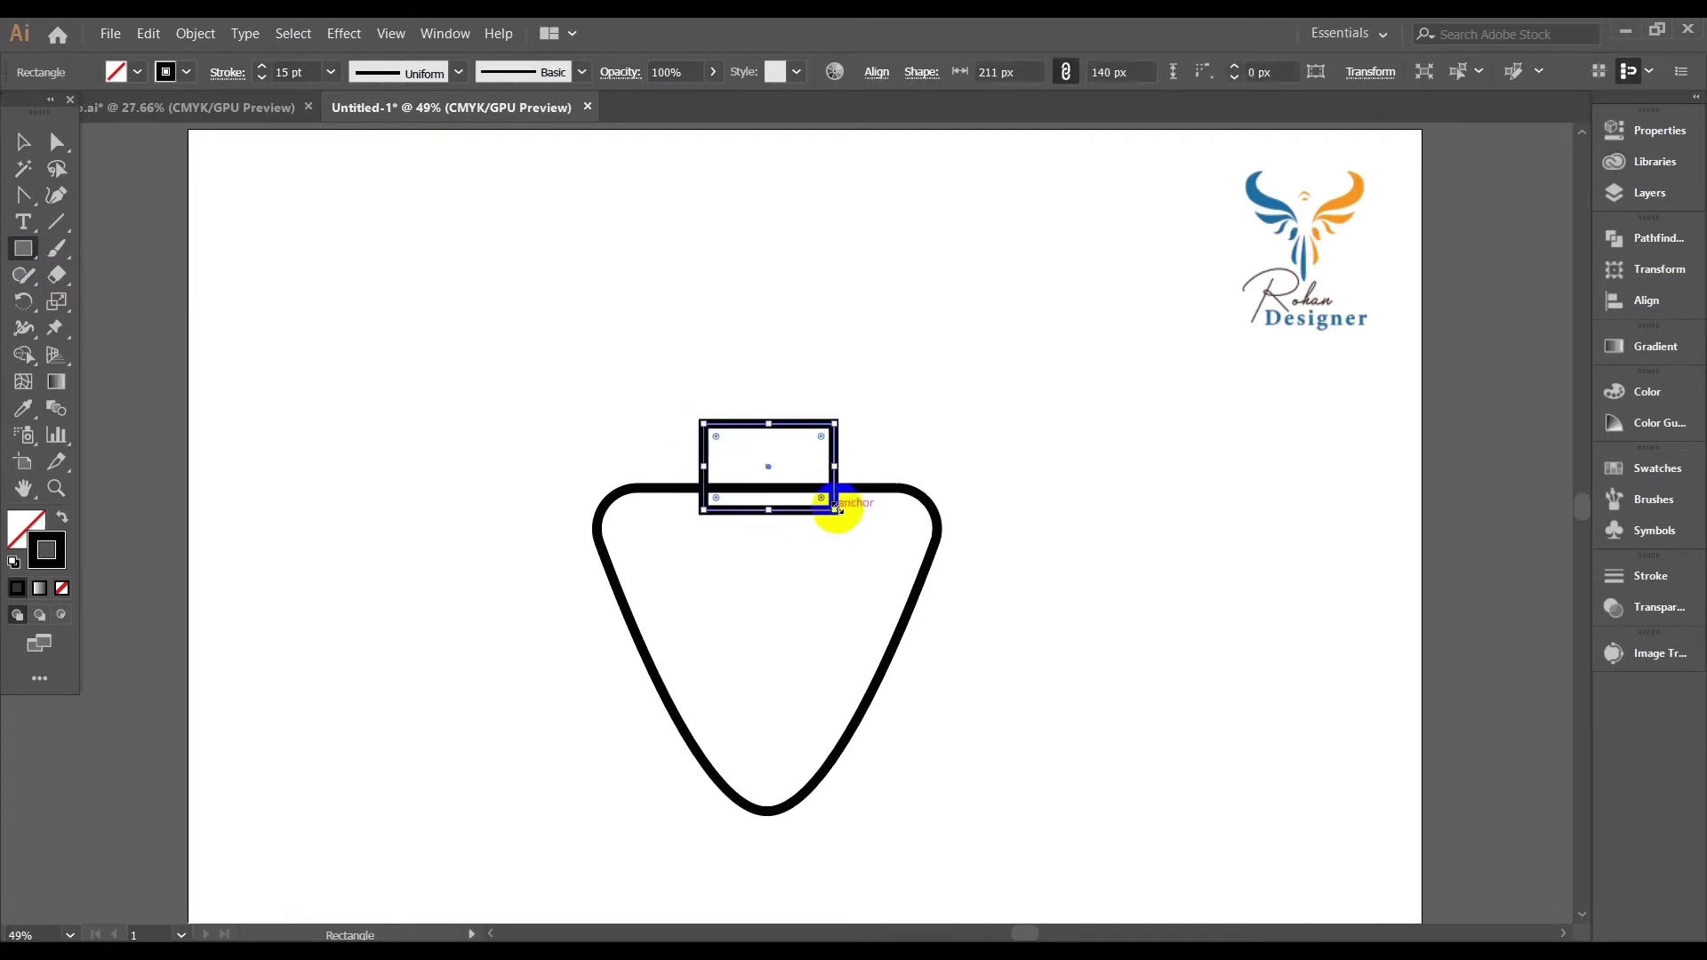
Align the rectangle and the rounded triangle to each other by their horizontal centres
click(34, 145)
drag(507, 334, 1019, 726)
click(958, 71)
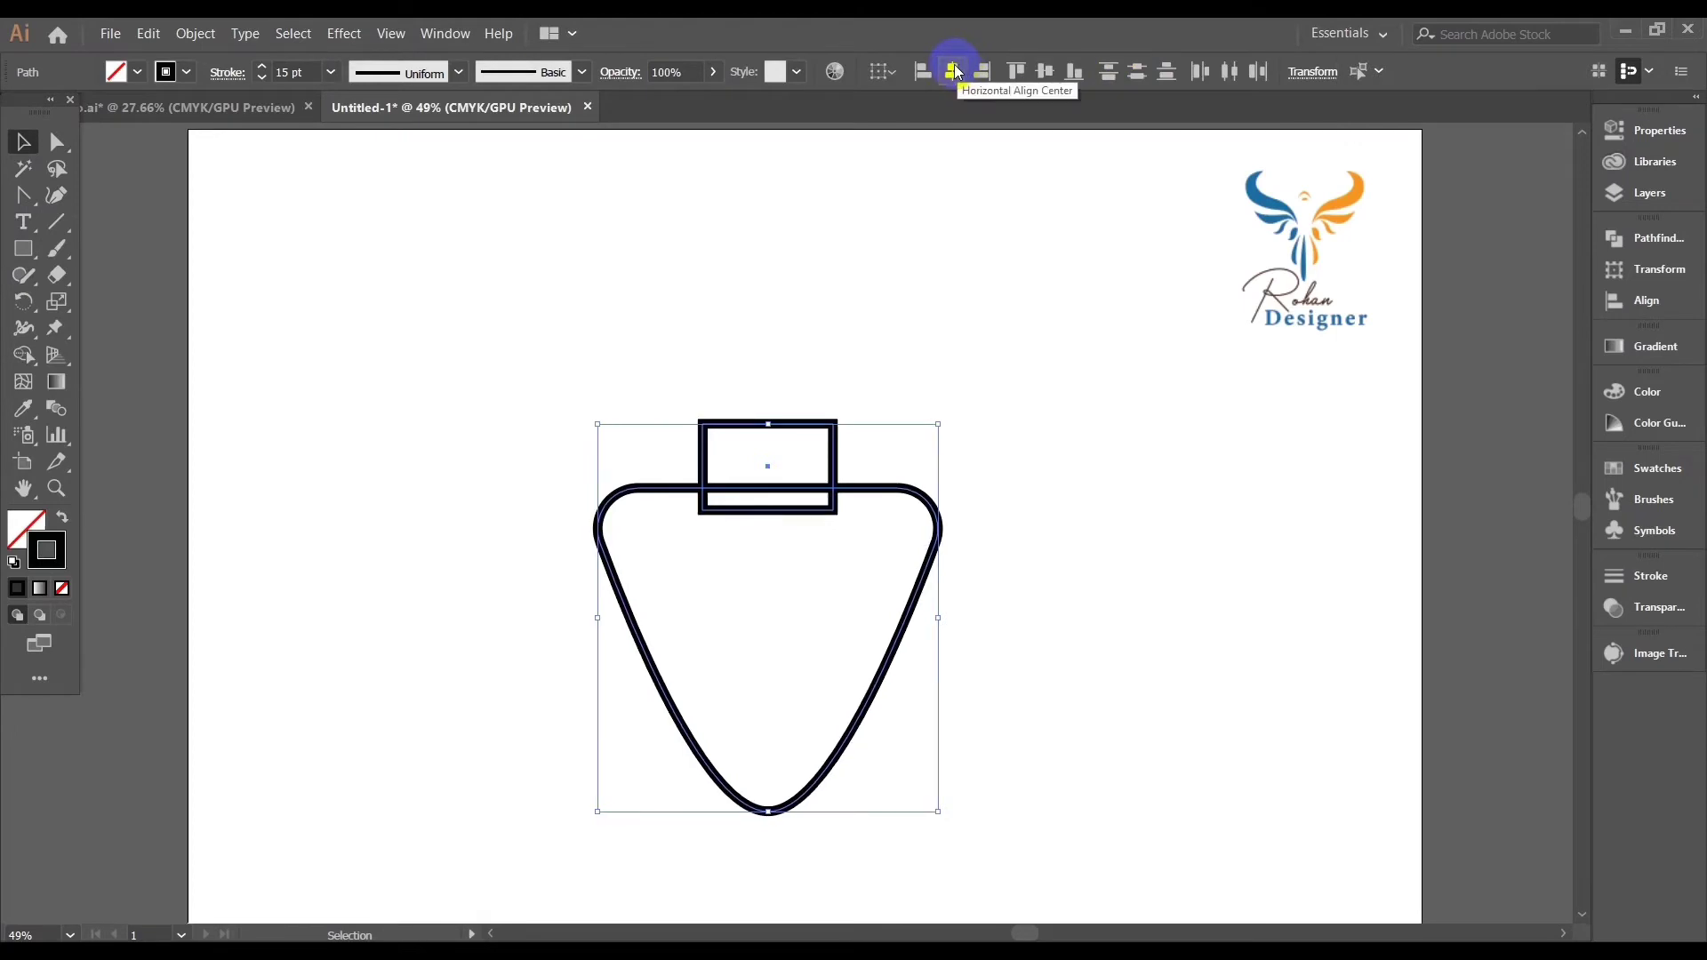
click(1027, 267)
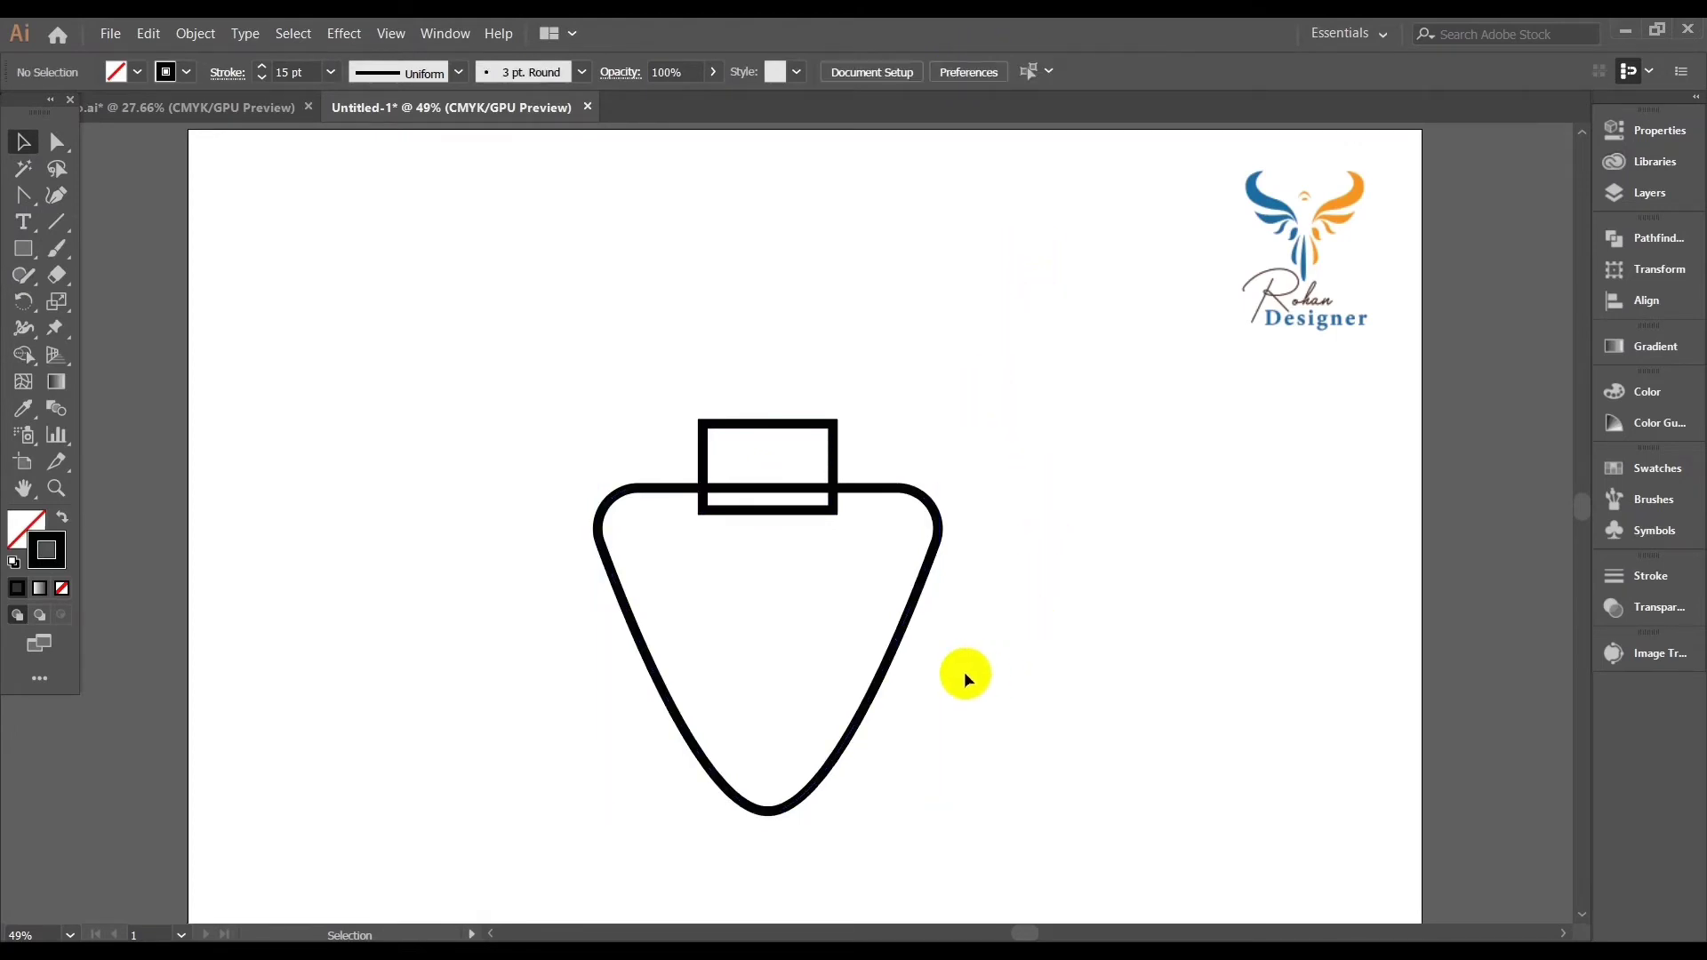
Cut the paths with the Scissors tool at both intersections of the rectangle's sides and the triangle's top edge
key(ctrl+space)
drag(964, 675, 1007, 689)
click(868, 459)
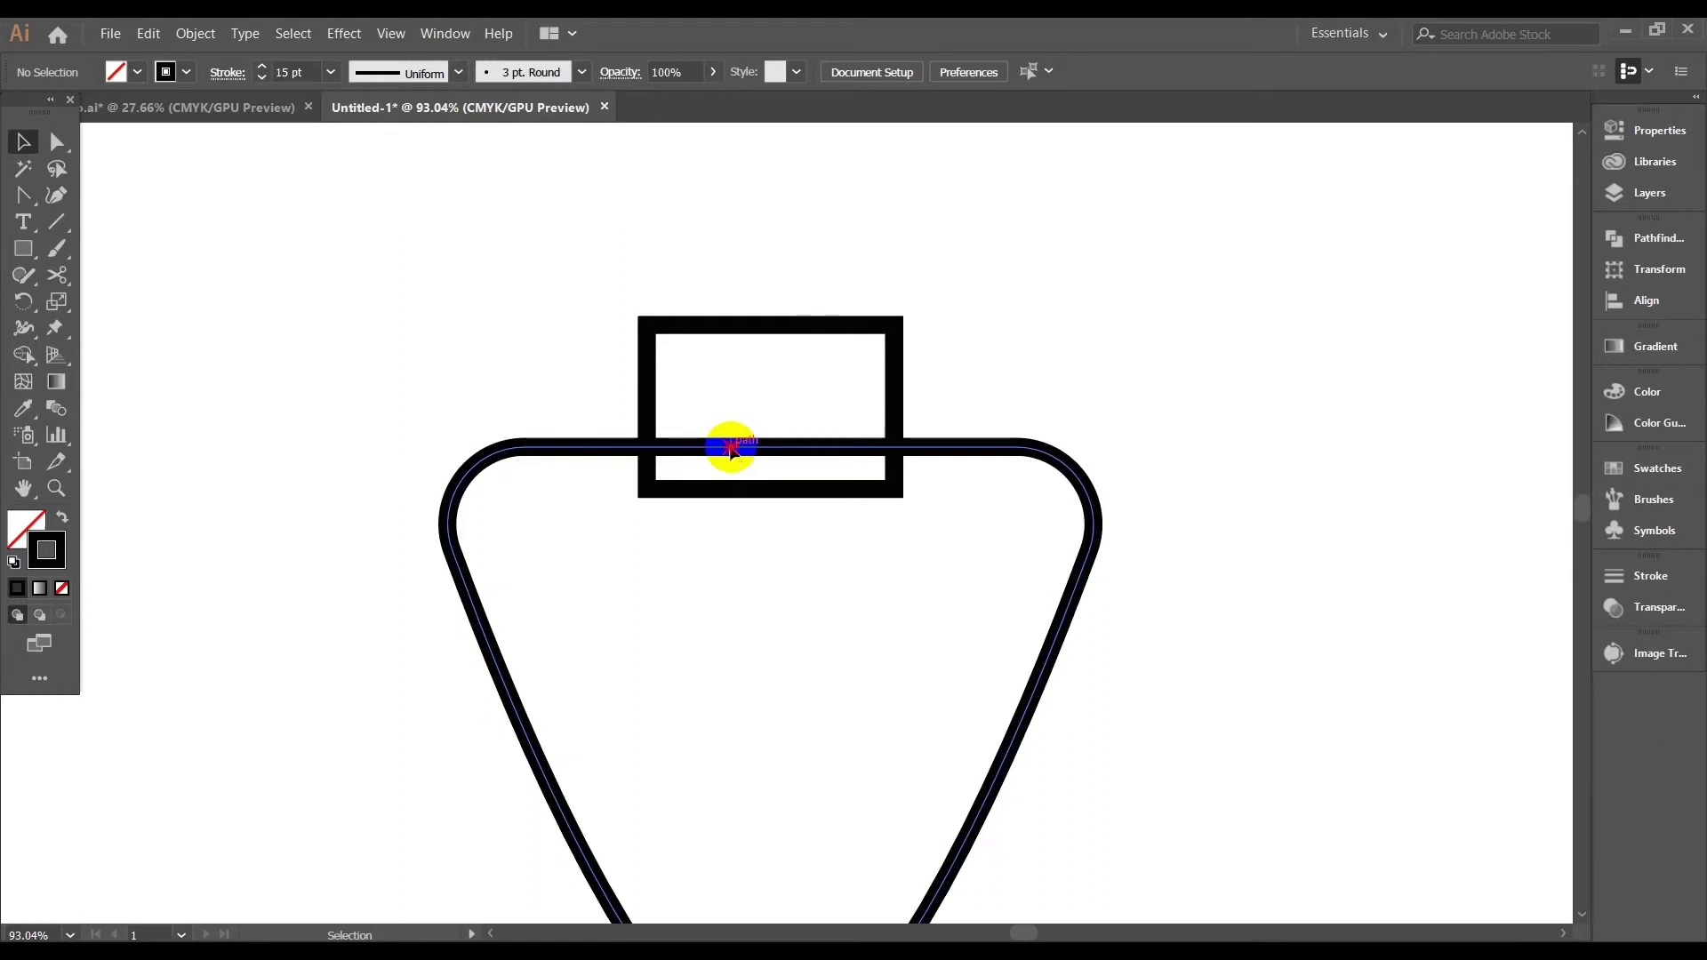
click(731, 449)
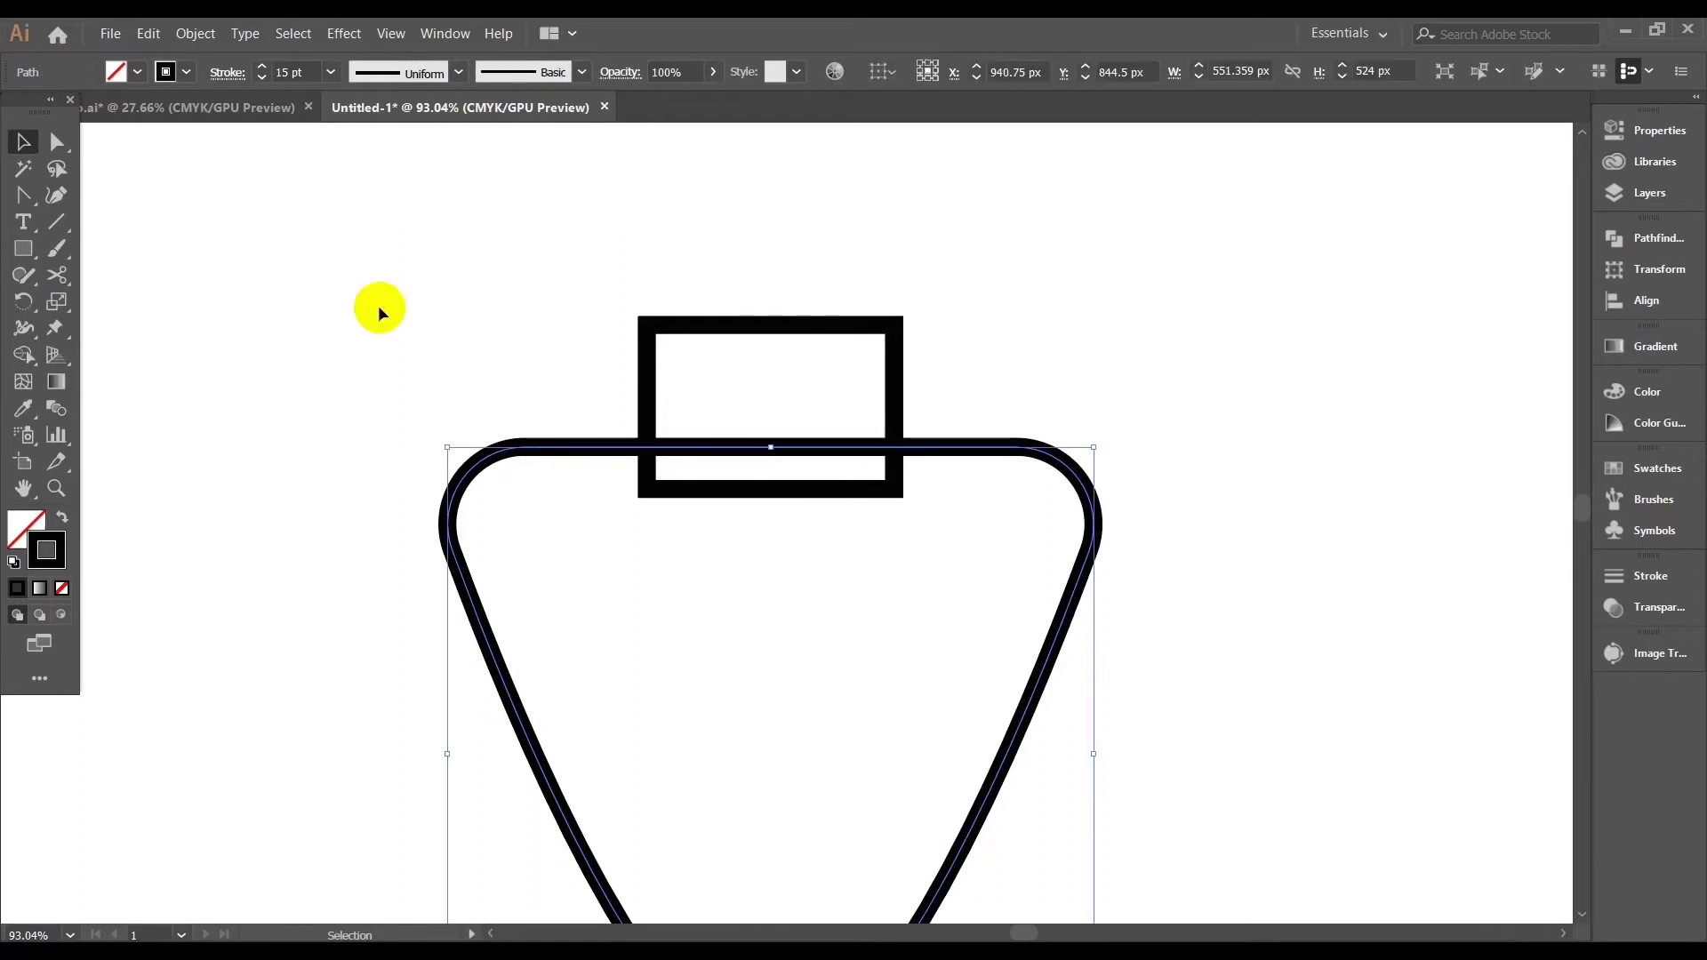
click(62, 275)
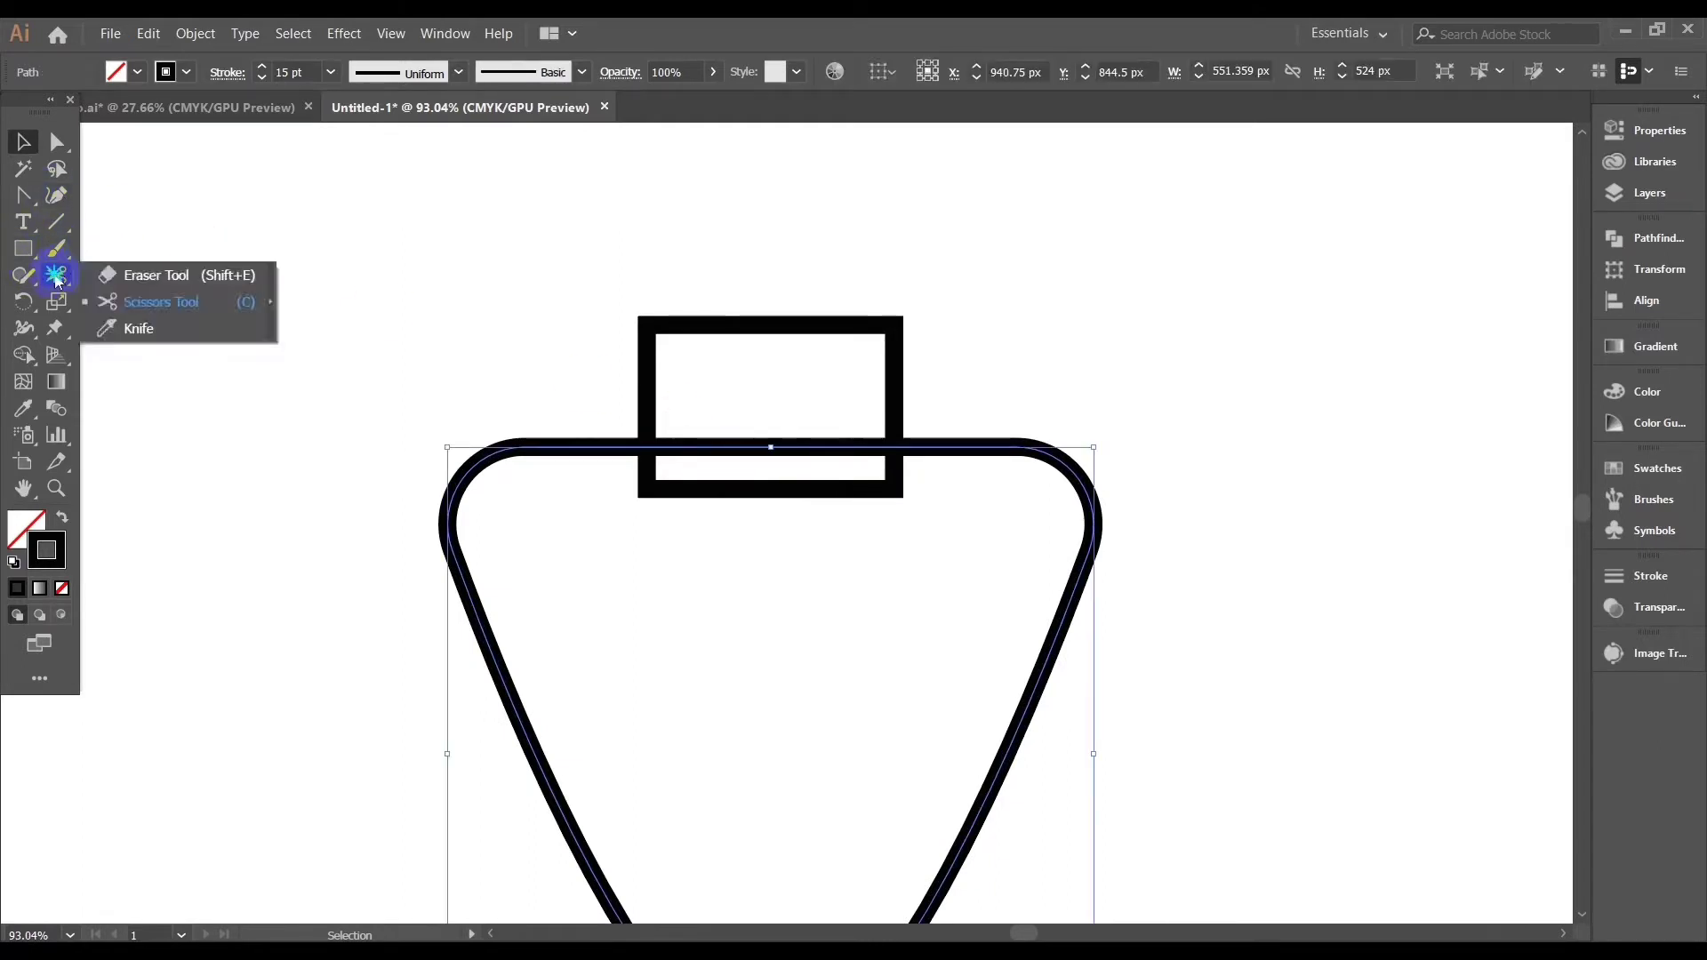
click(165, 304)
click(647, 447)
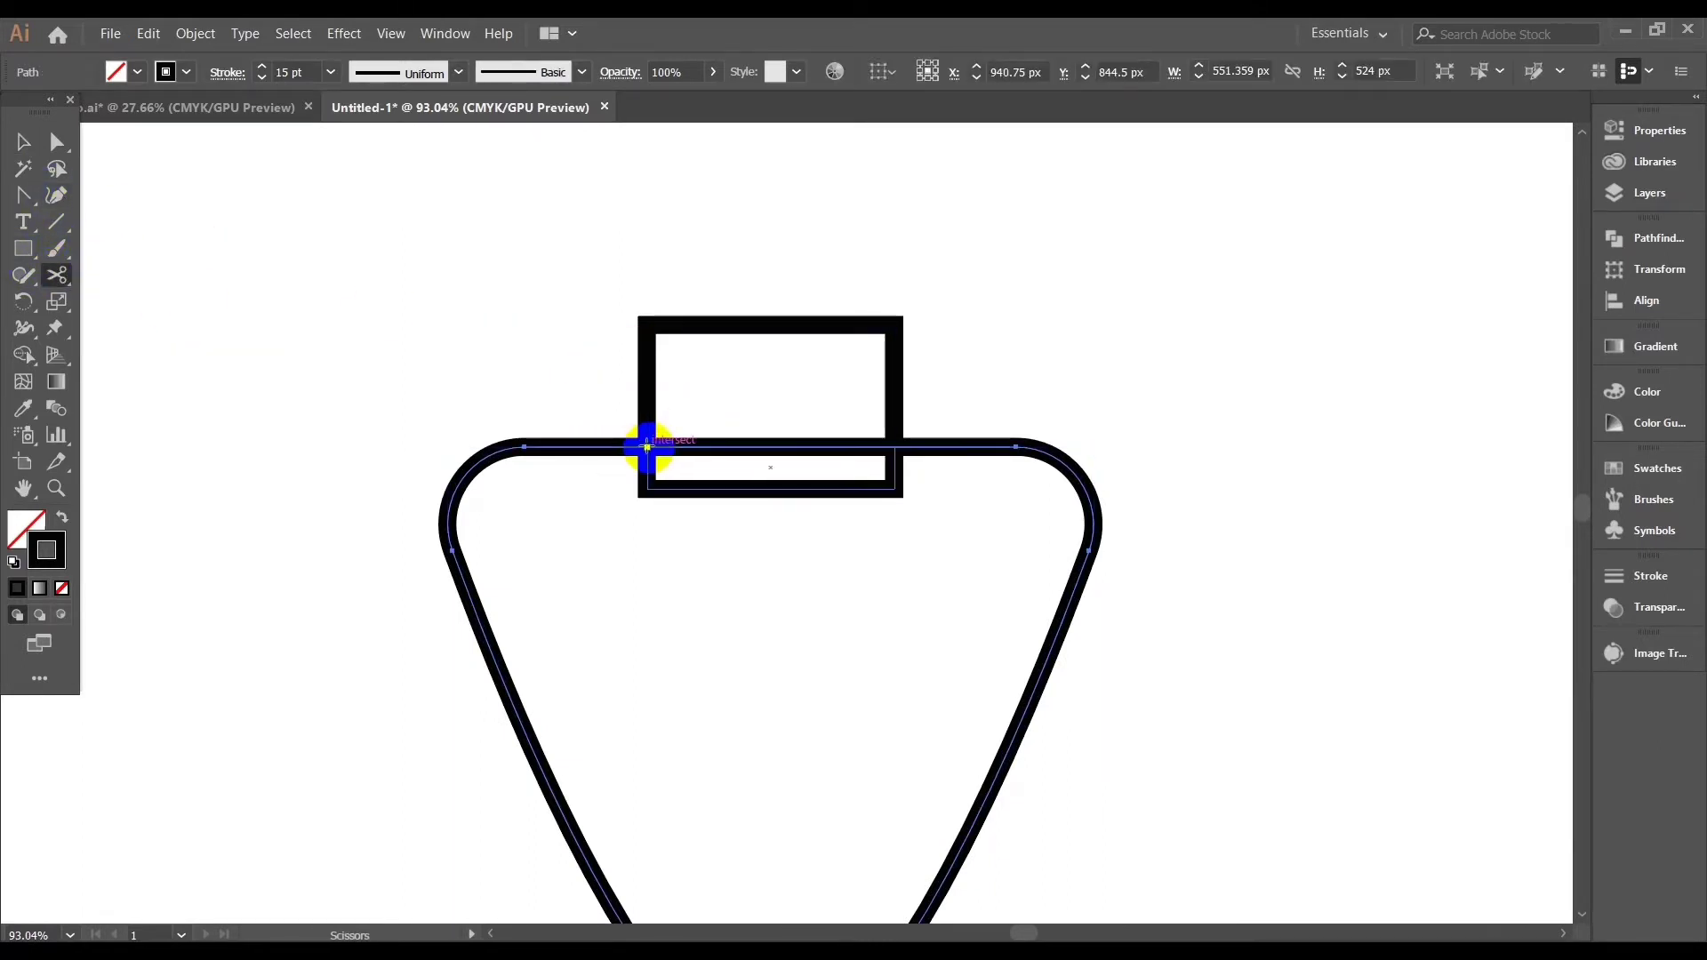
click(903, 472)
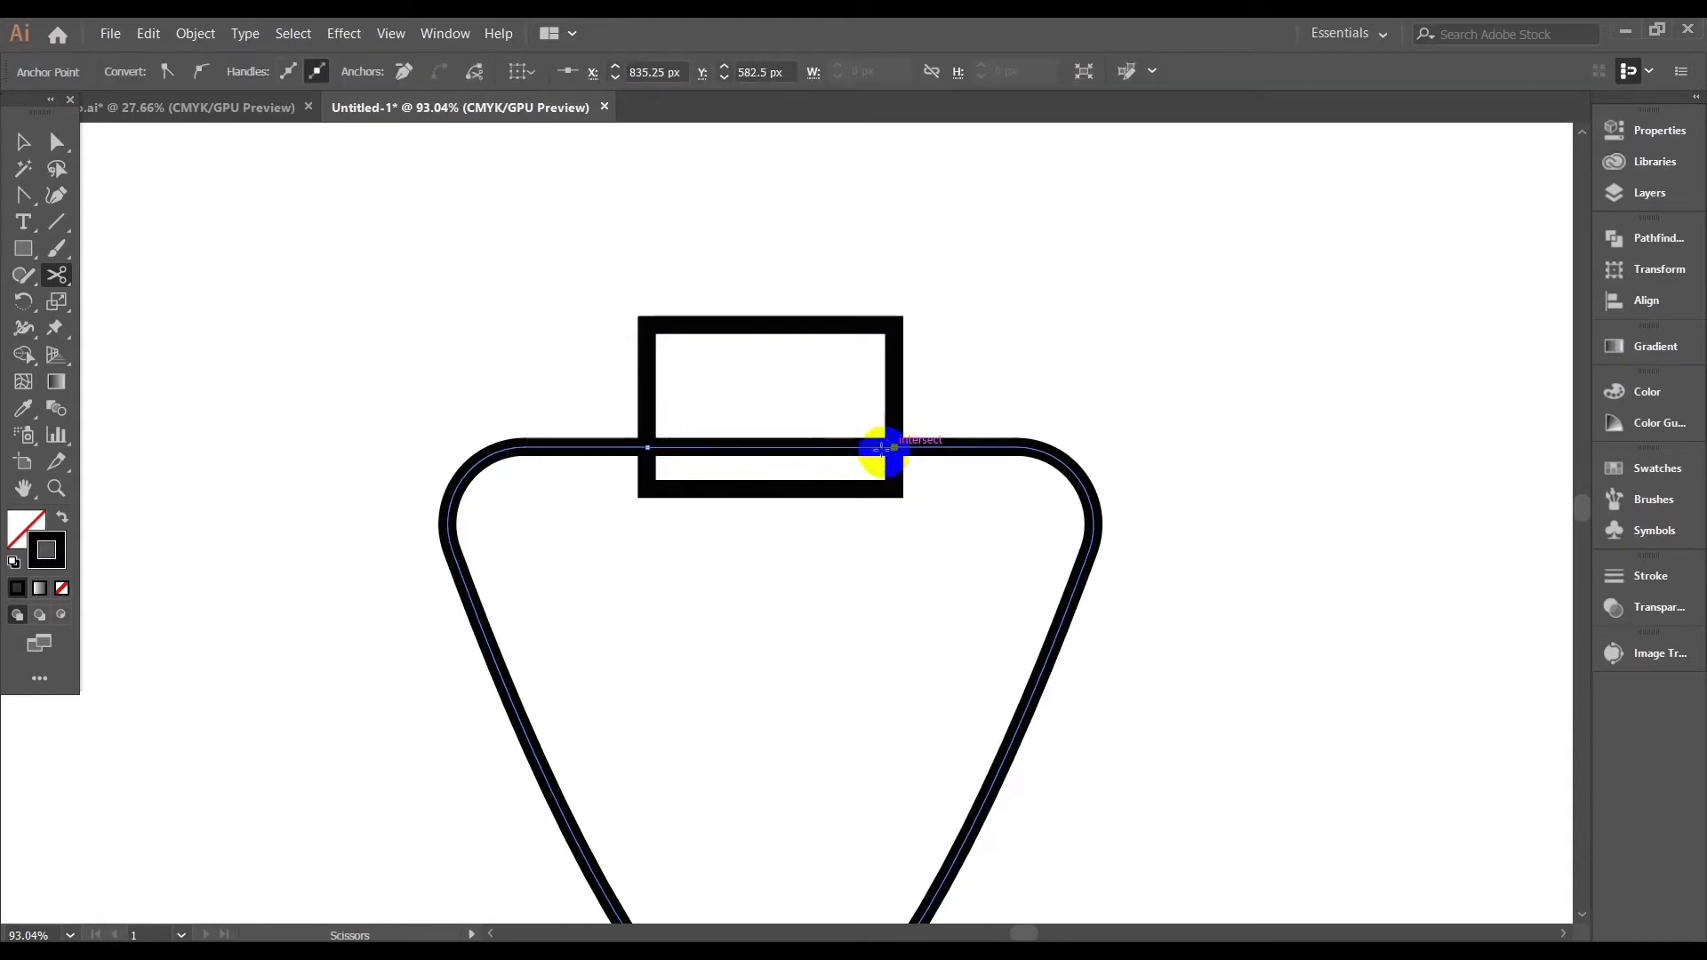
click(883, 447)
Separate and delete the rectangle pieces and the cut middle segment, leaving a gap in the triangle's top edge
click(979, 369)
click(810, 449)
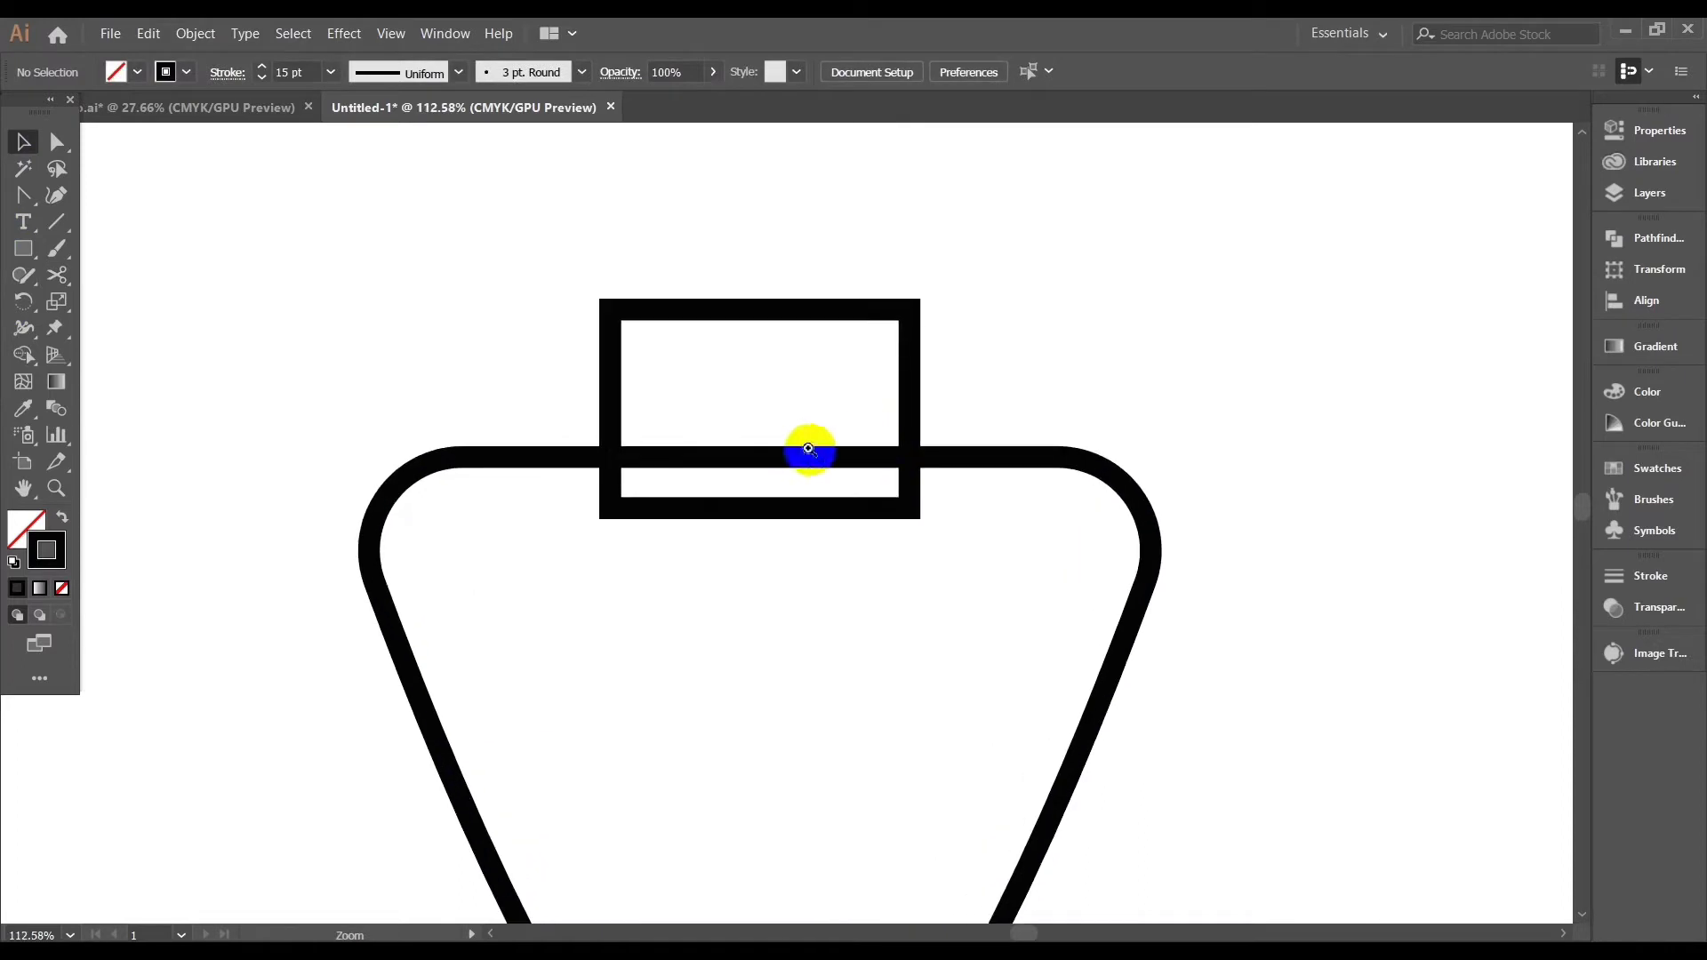
drag(801, 458, 803, 341)
drag(762, 507, 772, 330)
click(599, 380)
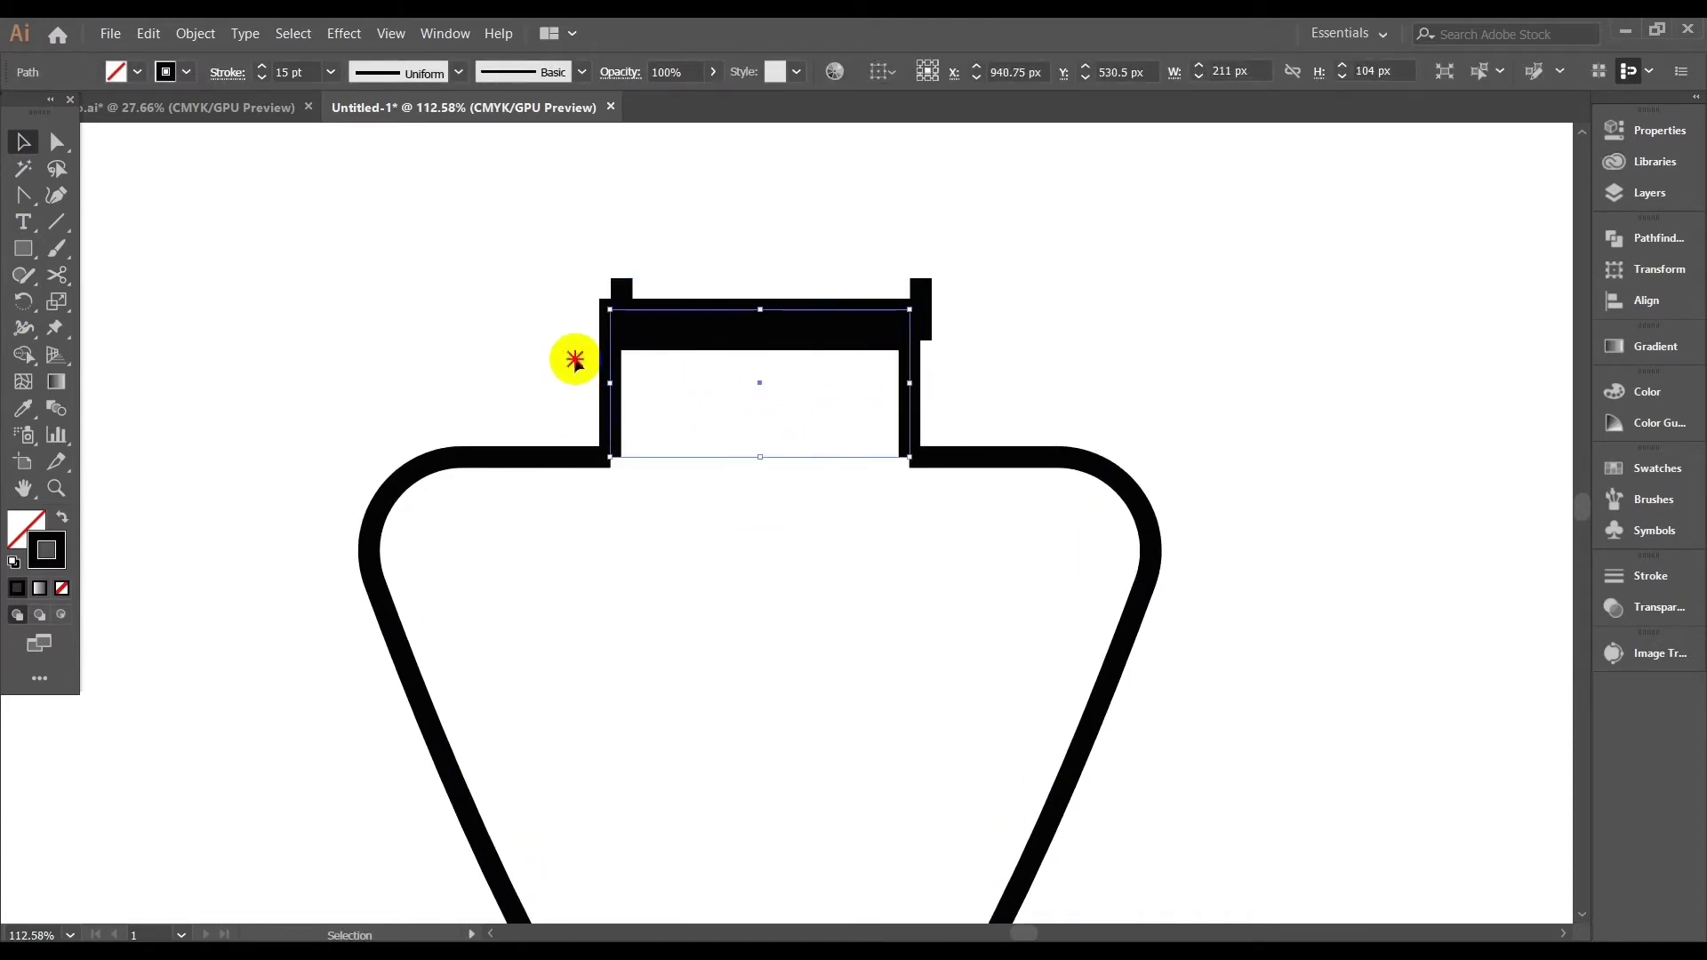
drag(536, 330, 905, 366)
key(Delete)
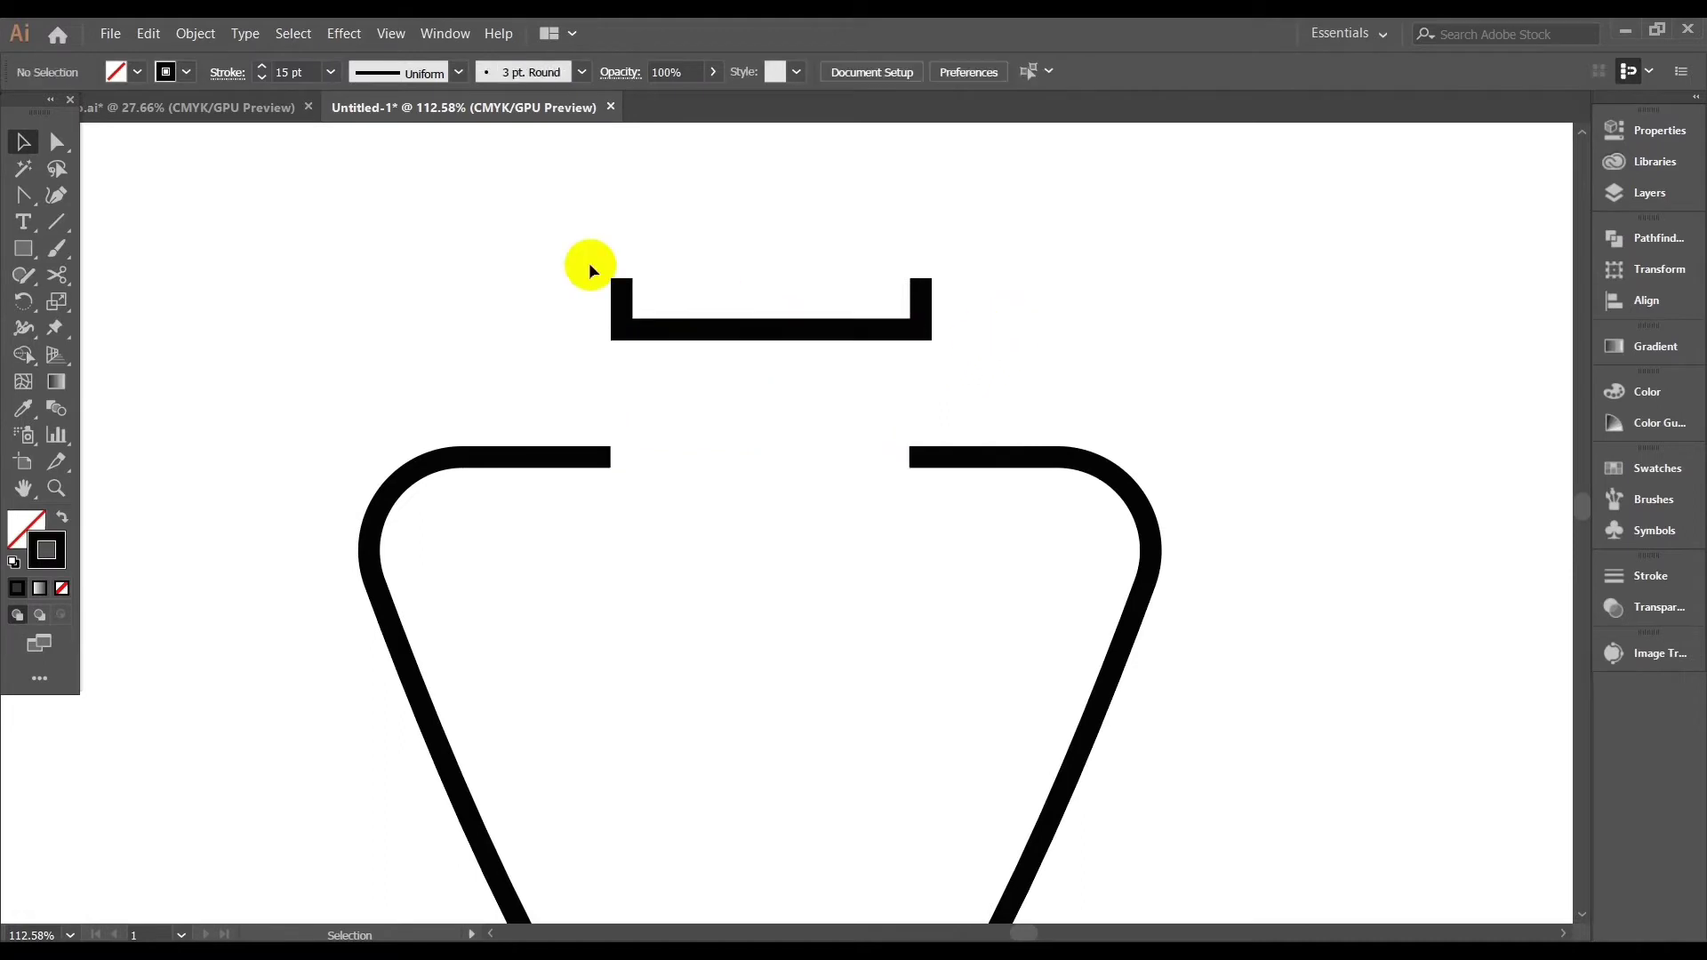
drag(628, 217, 938, 345)
key(Delete)
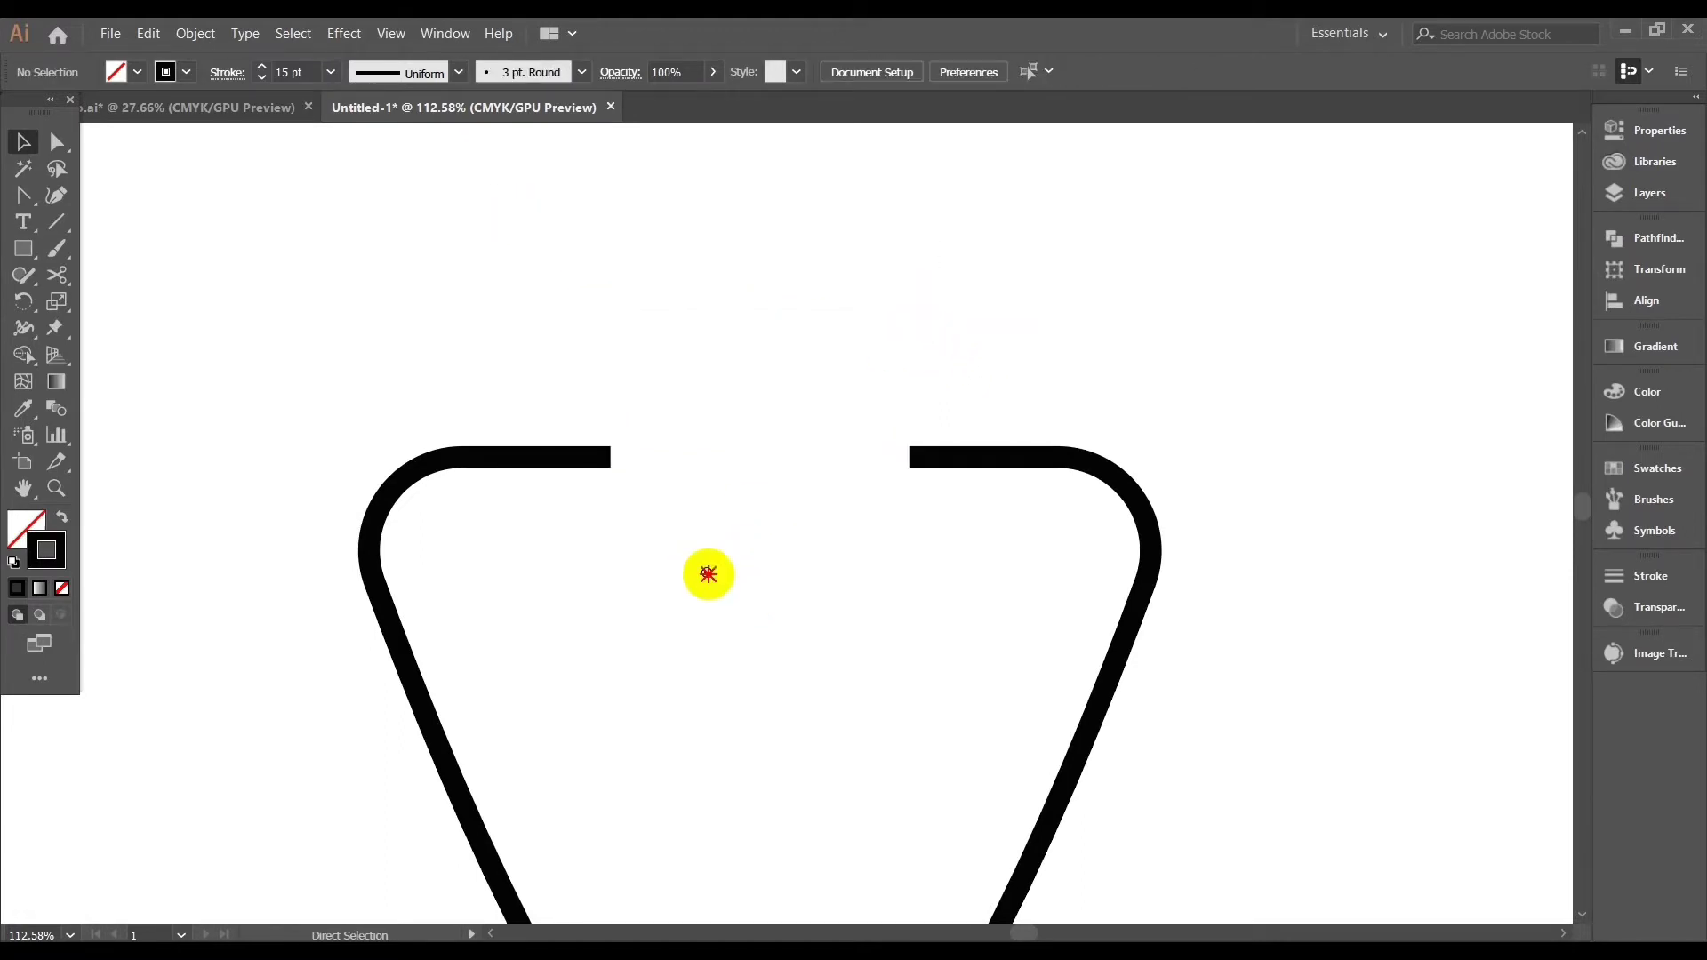
Copy the open rounded triangle path and paste the duplicate in front of the original
scroll(709, 574, down, 4)
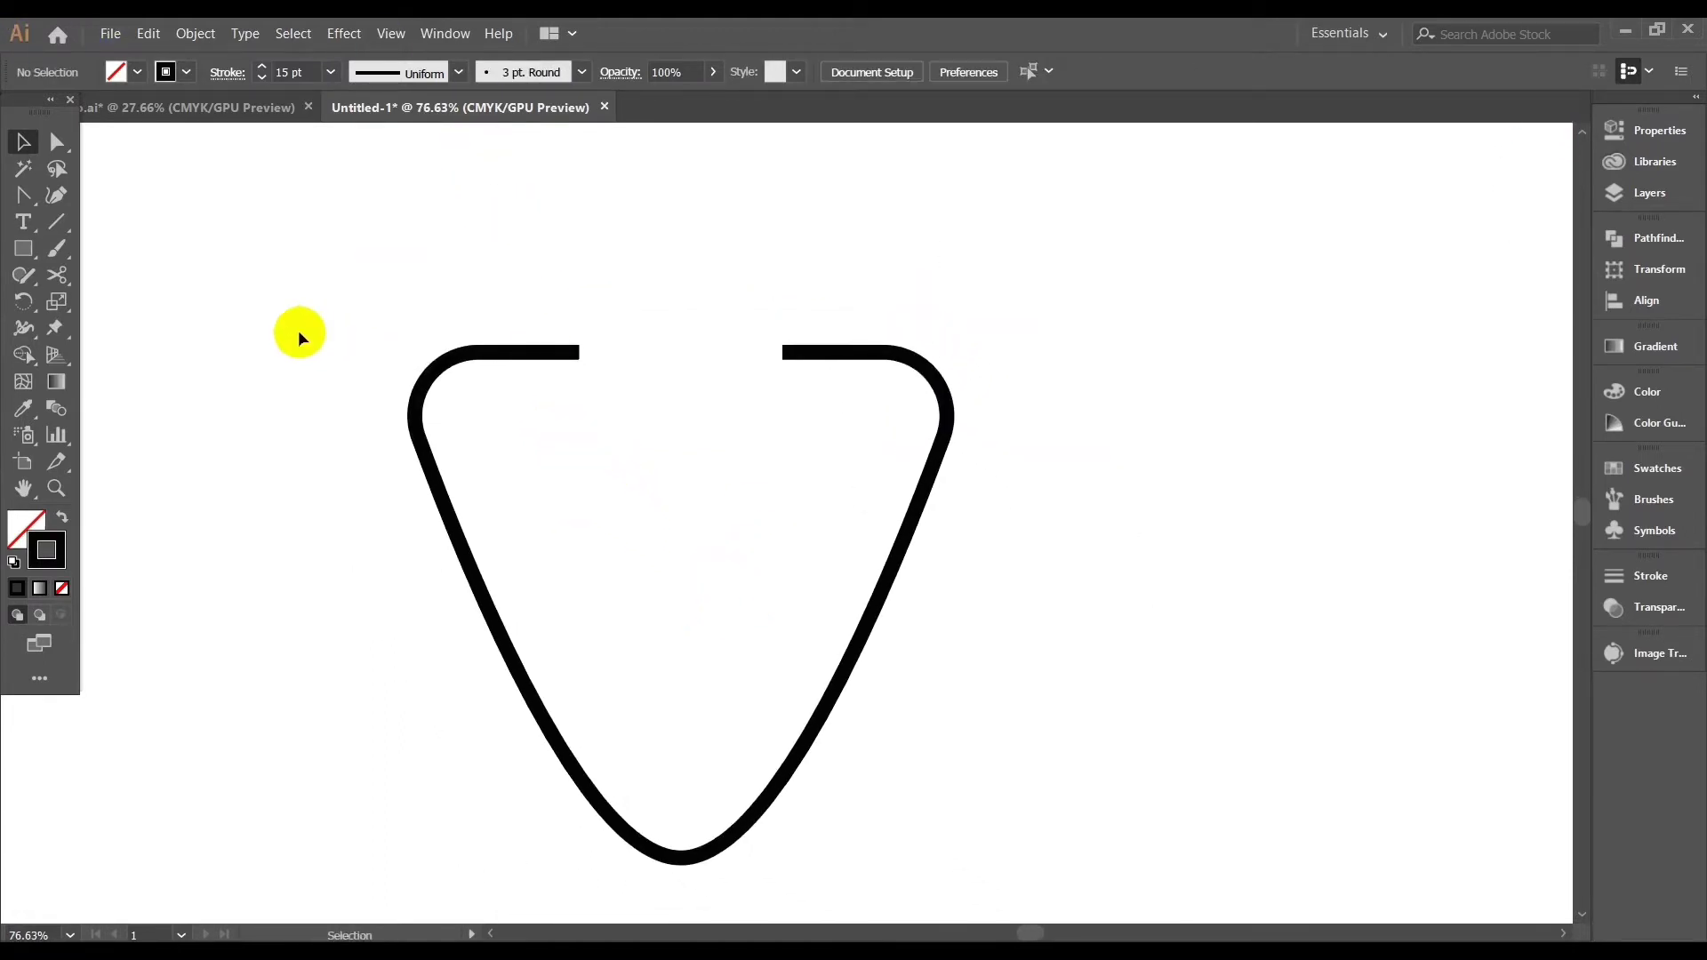
drag(258, 523, 1034, 642)
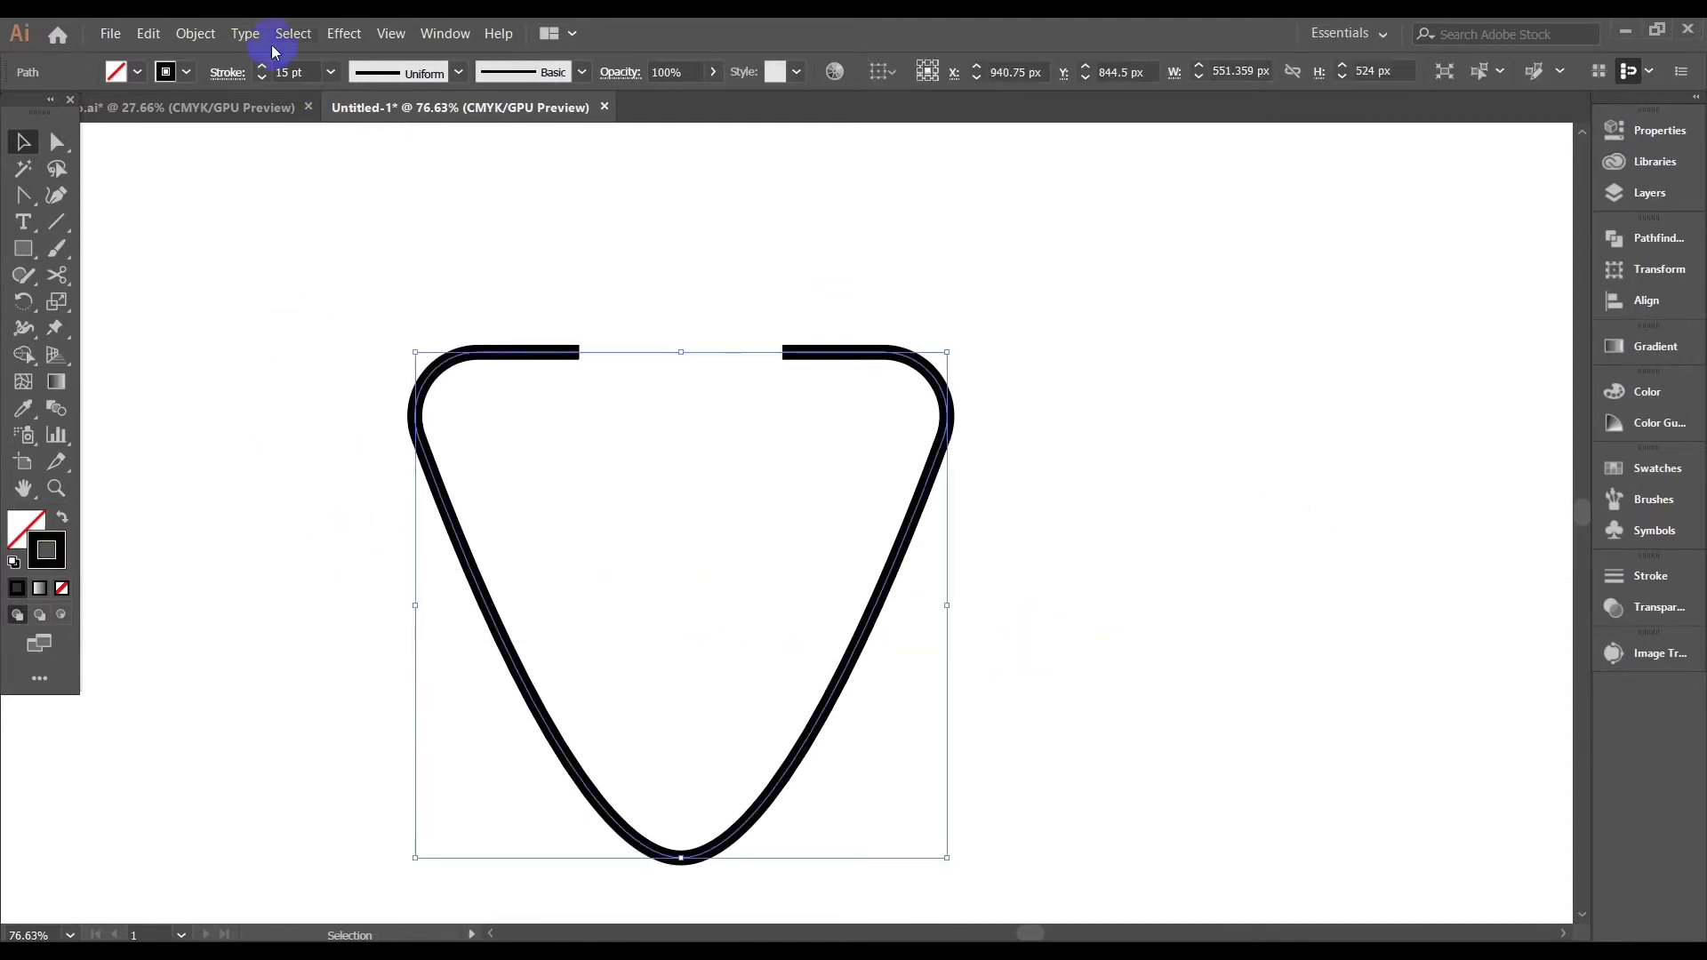
click(147, 33)
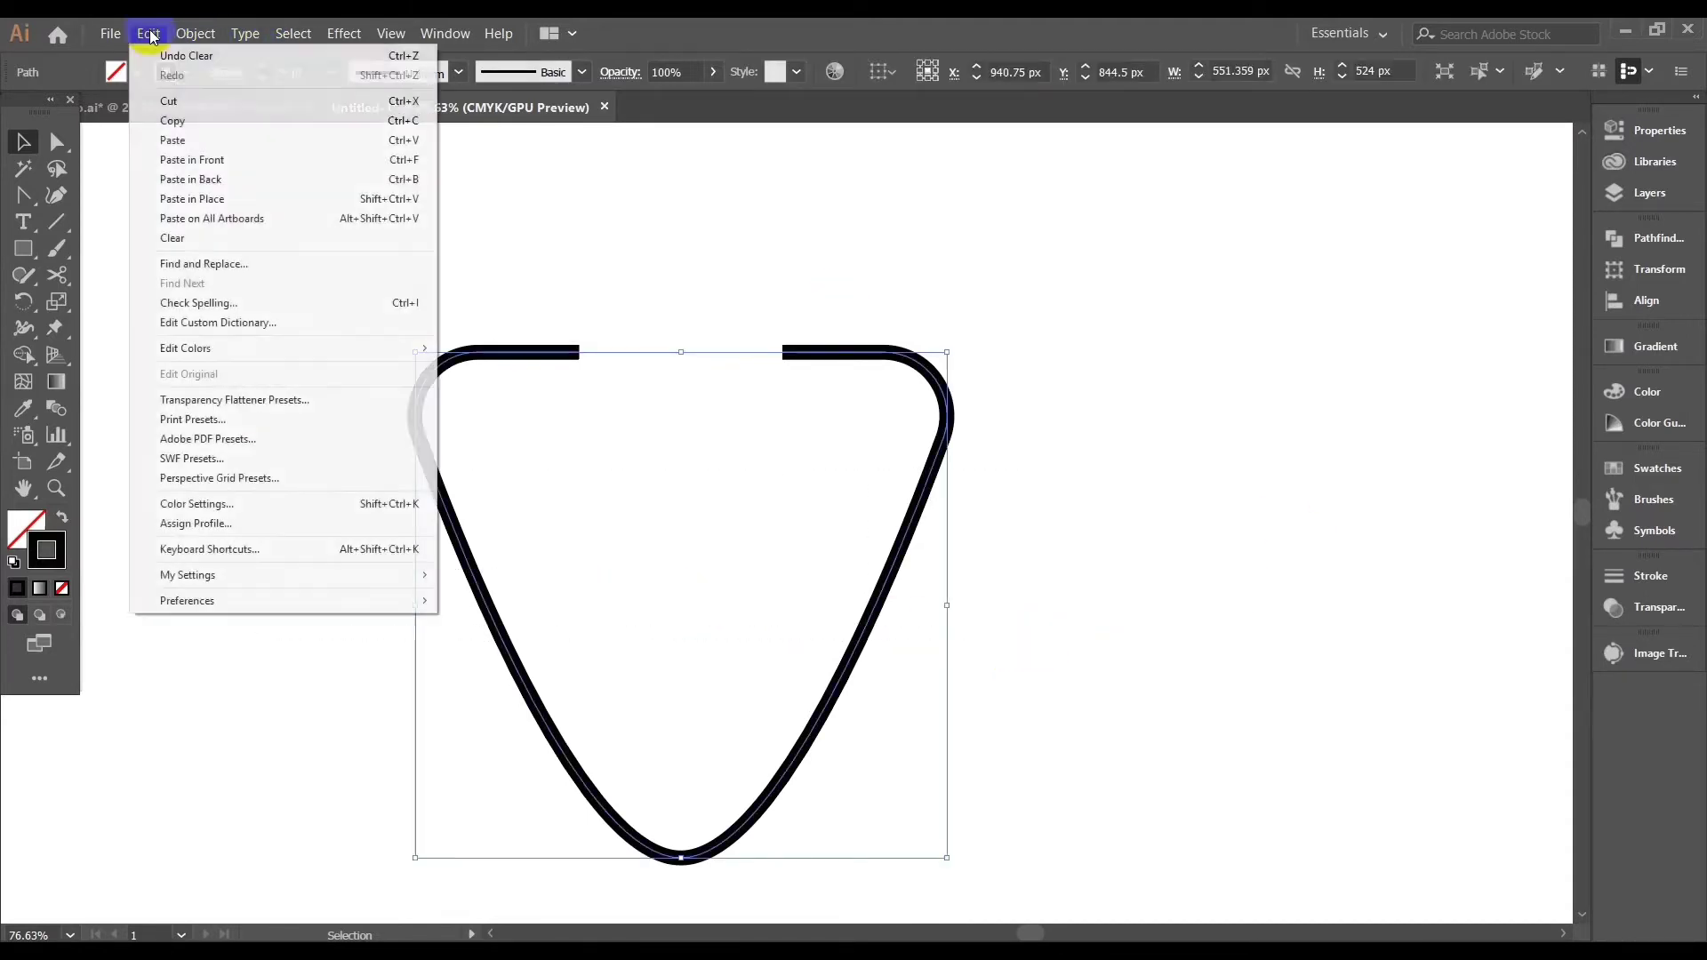
click(171, 121)
click(148, 33)
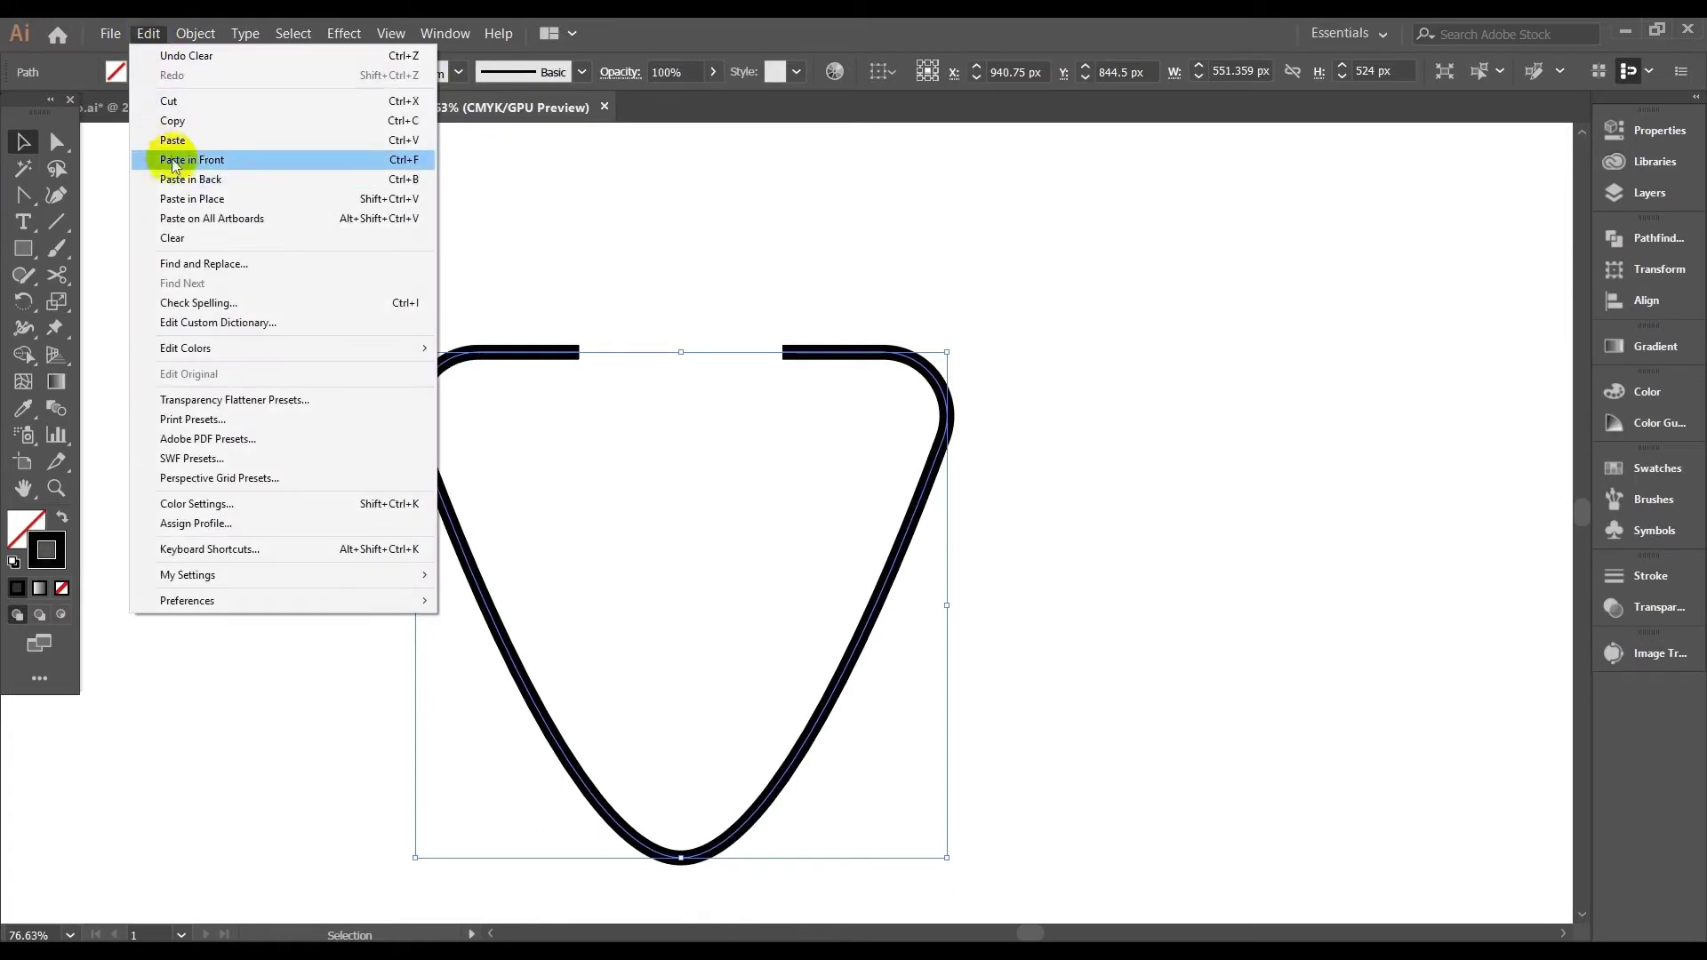
click(186, 161)
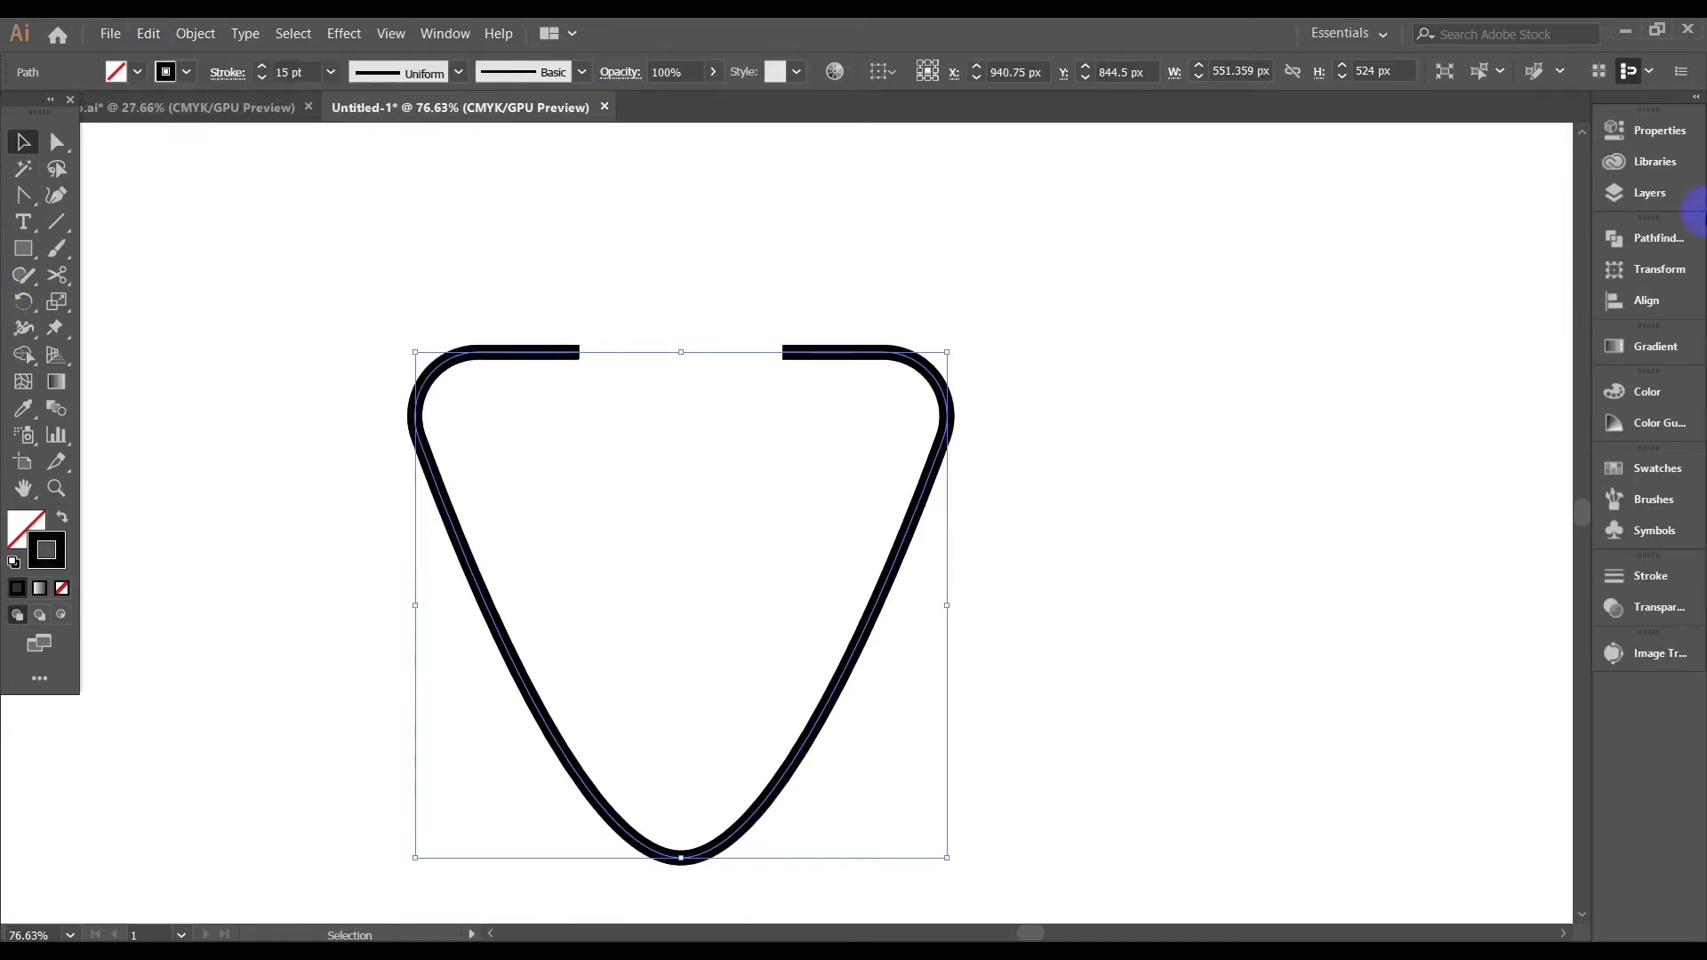
Give the pasted triangle path a red stroke and set its weight to 22 pt
click(1634, 478)
click(1509, 531)
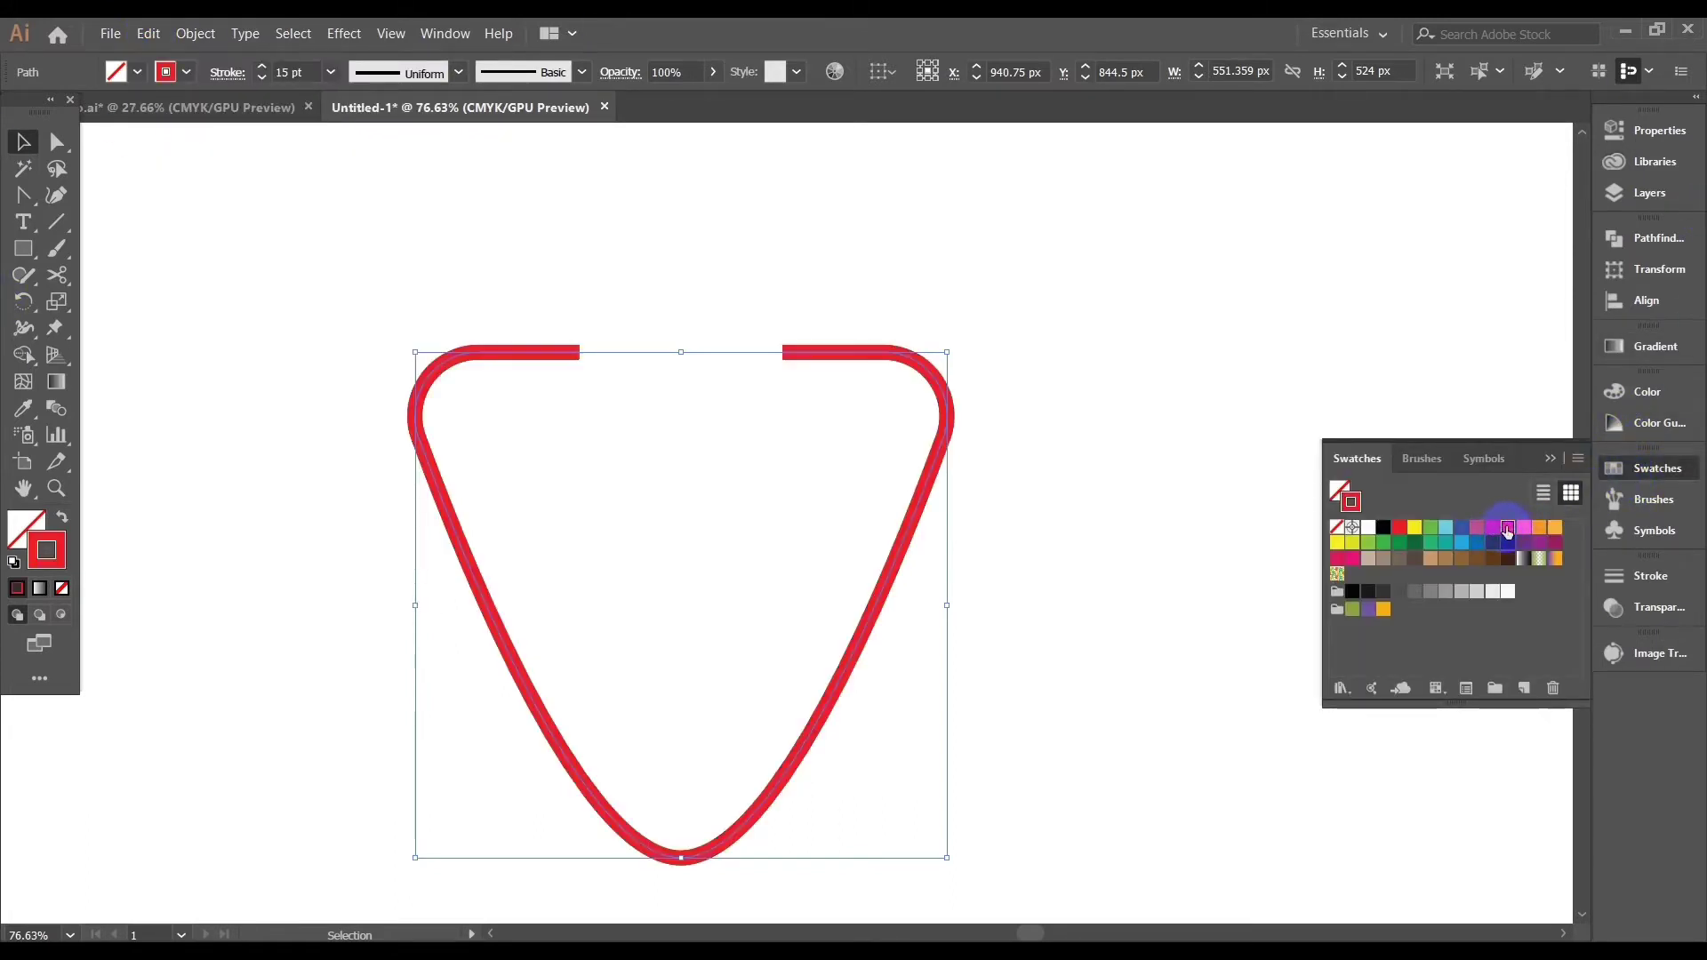
click(287, 71)
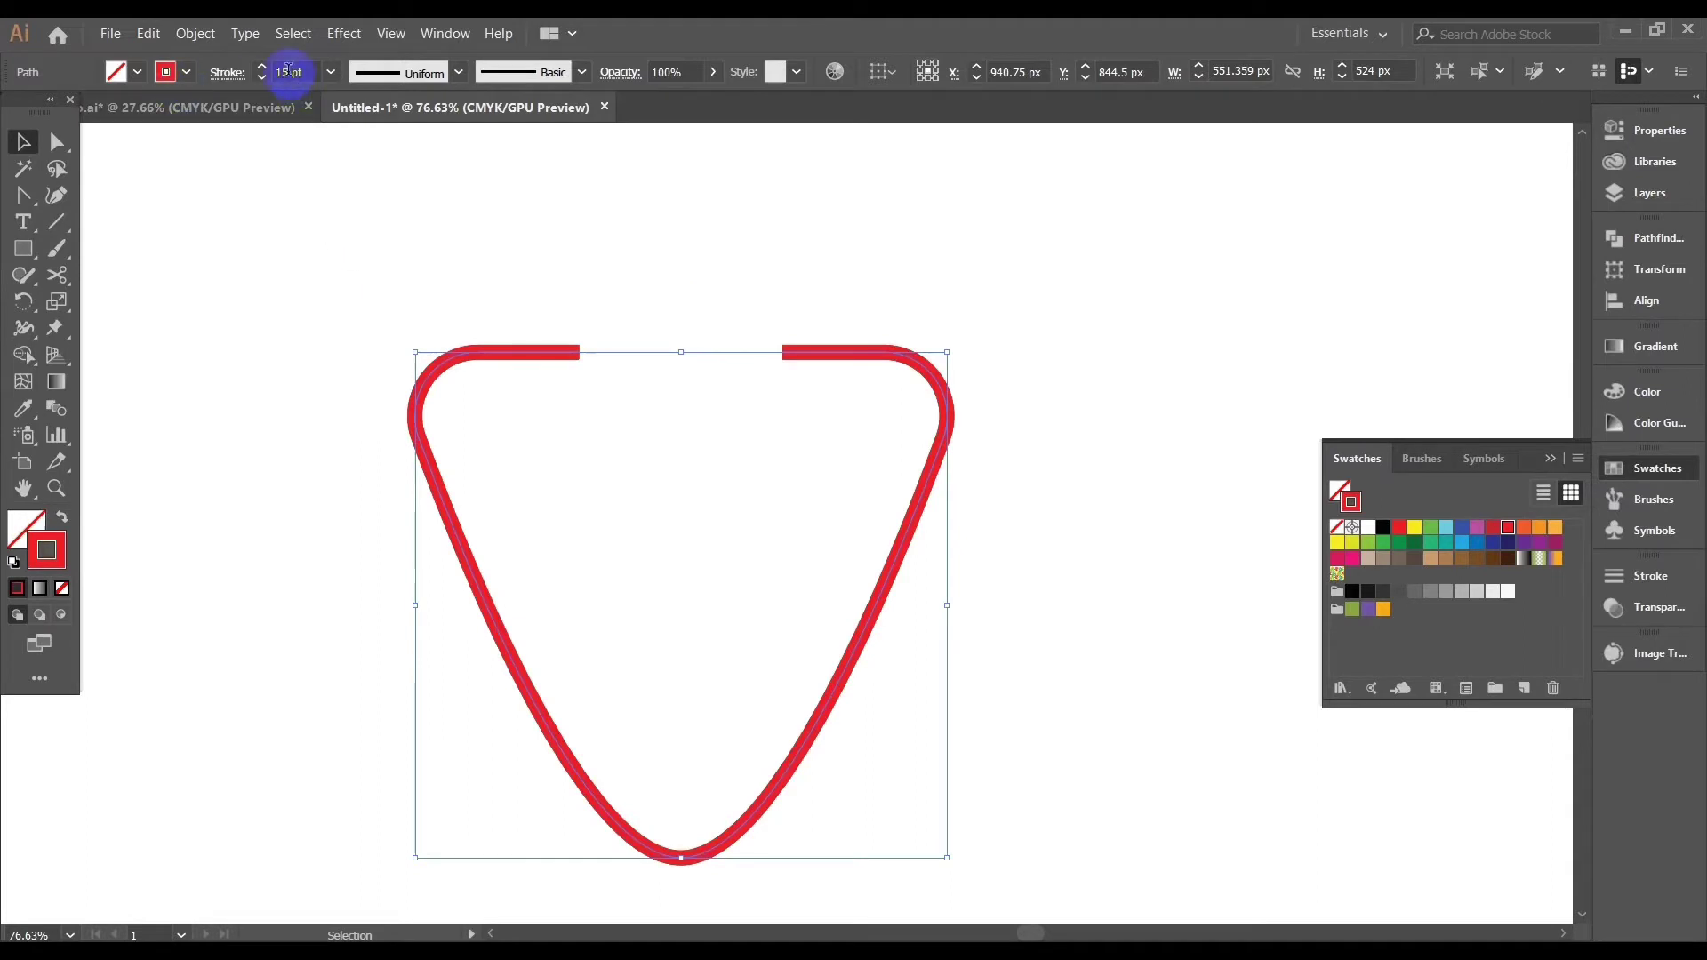
key(Up)
key(Up)
key(Up)
key(Up)
key(Up)
key(Up)
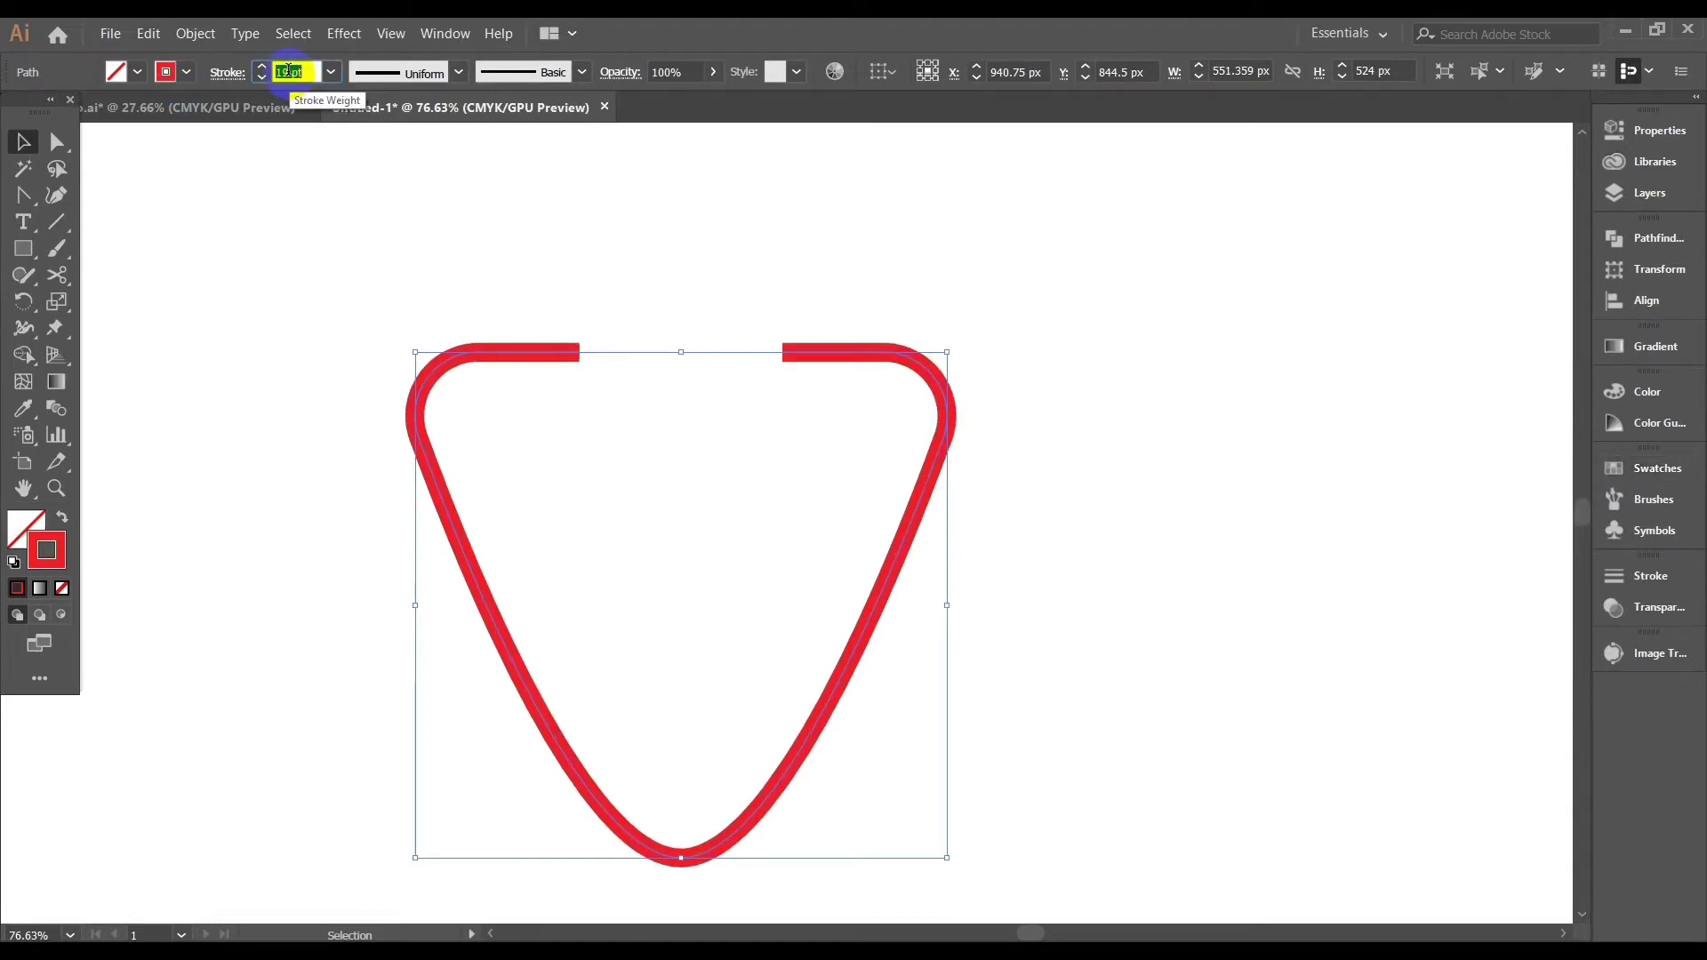
key(Up)
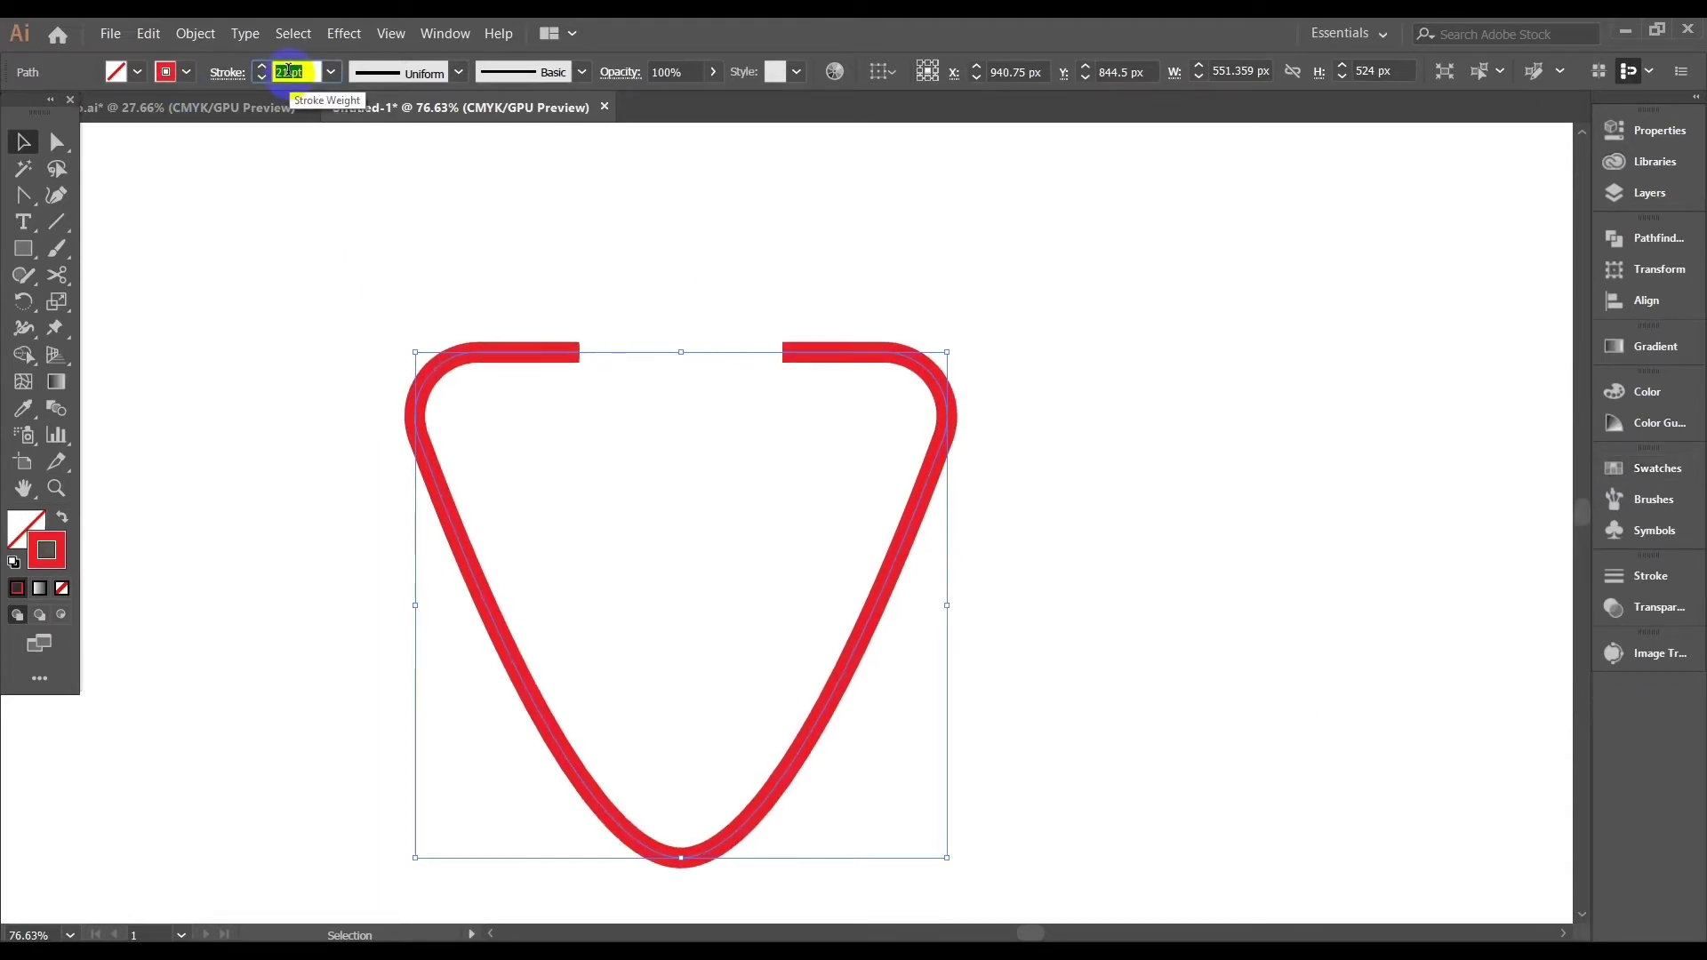
click(296, 257)
Draw a straight horizontal line across both sides of the triangle's lower part, with a 1 pt black stroke
drag(56, 222, 123, 215)
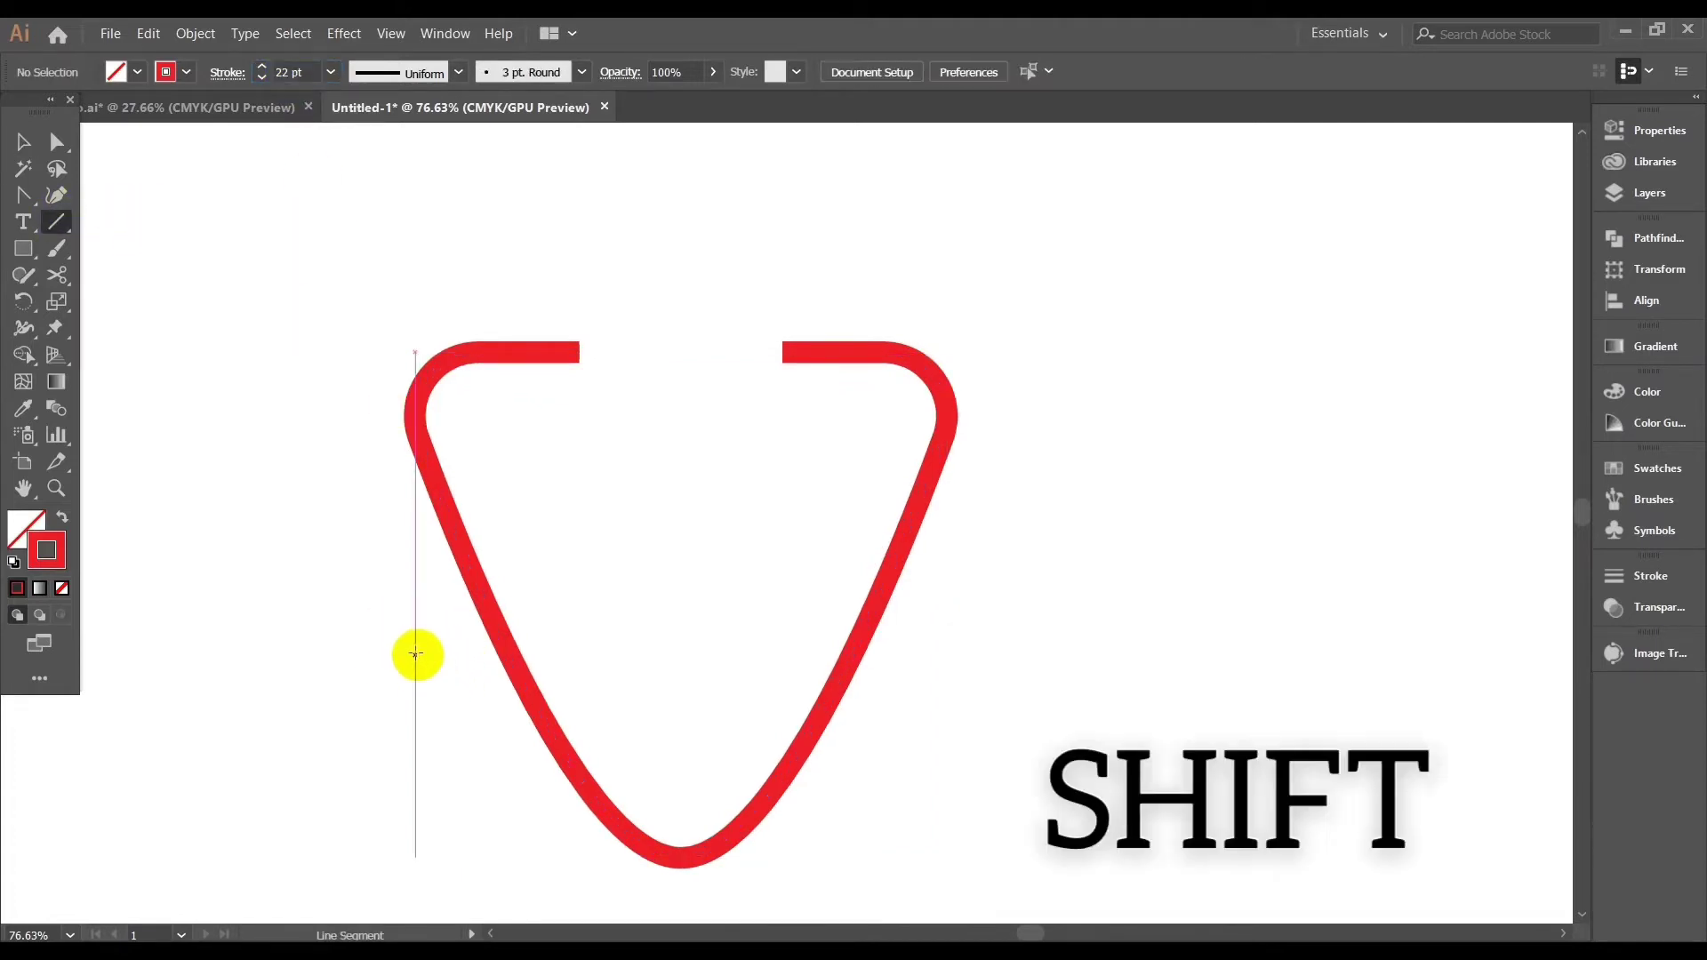
mouse_move(415, 654)
mouse_down()
mouse_move(572, 676)
mouse_move(1014, 676)
mouse_up()
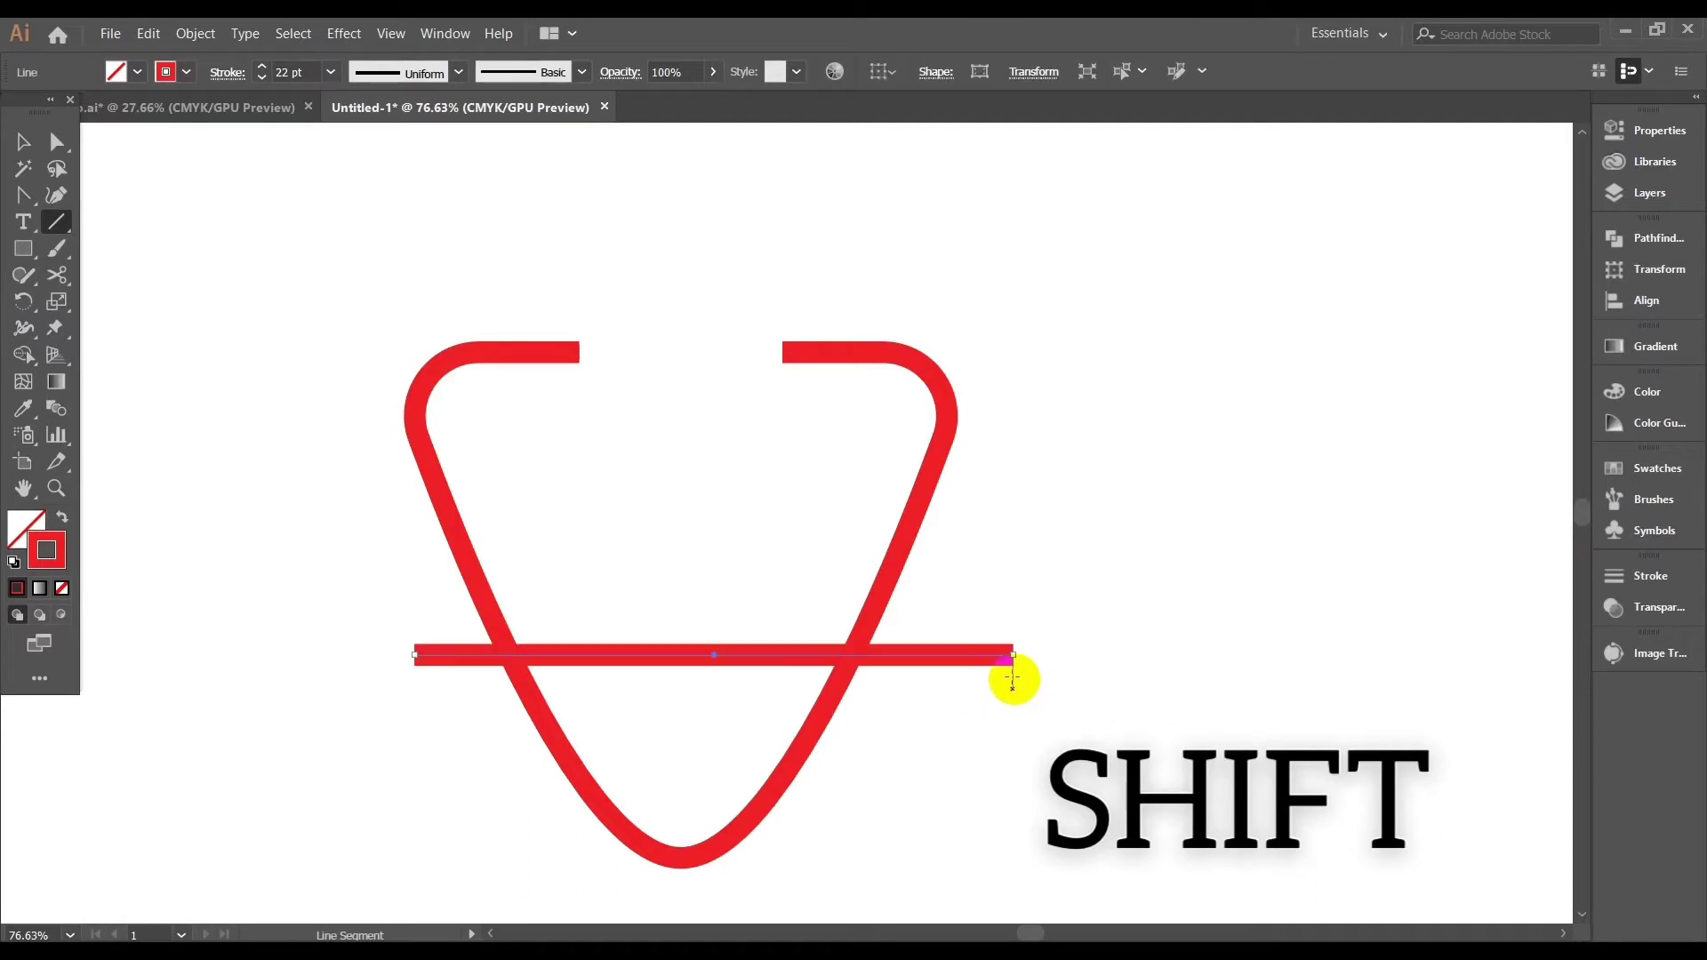
click(293, 70)
scroll(292, 70, down, 14)
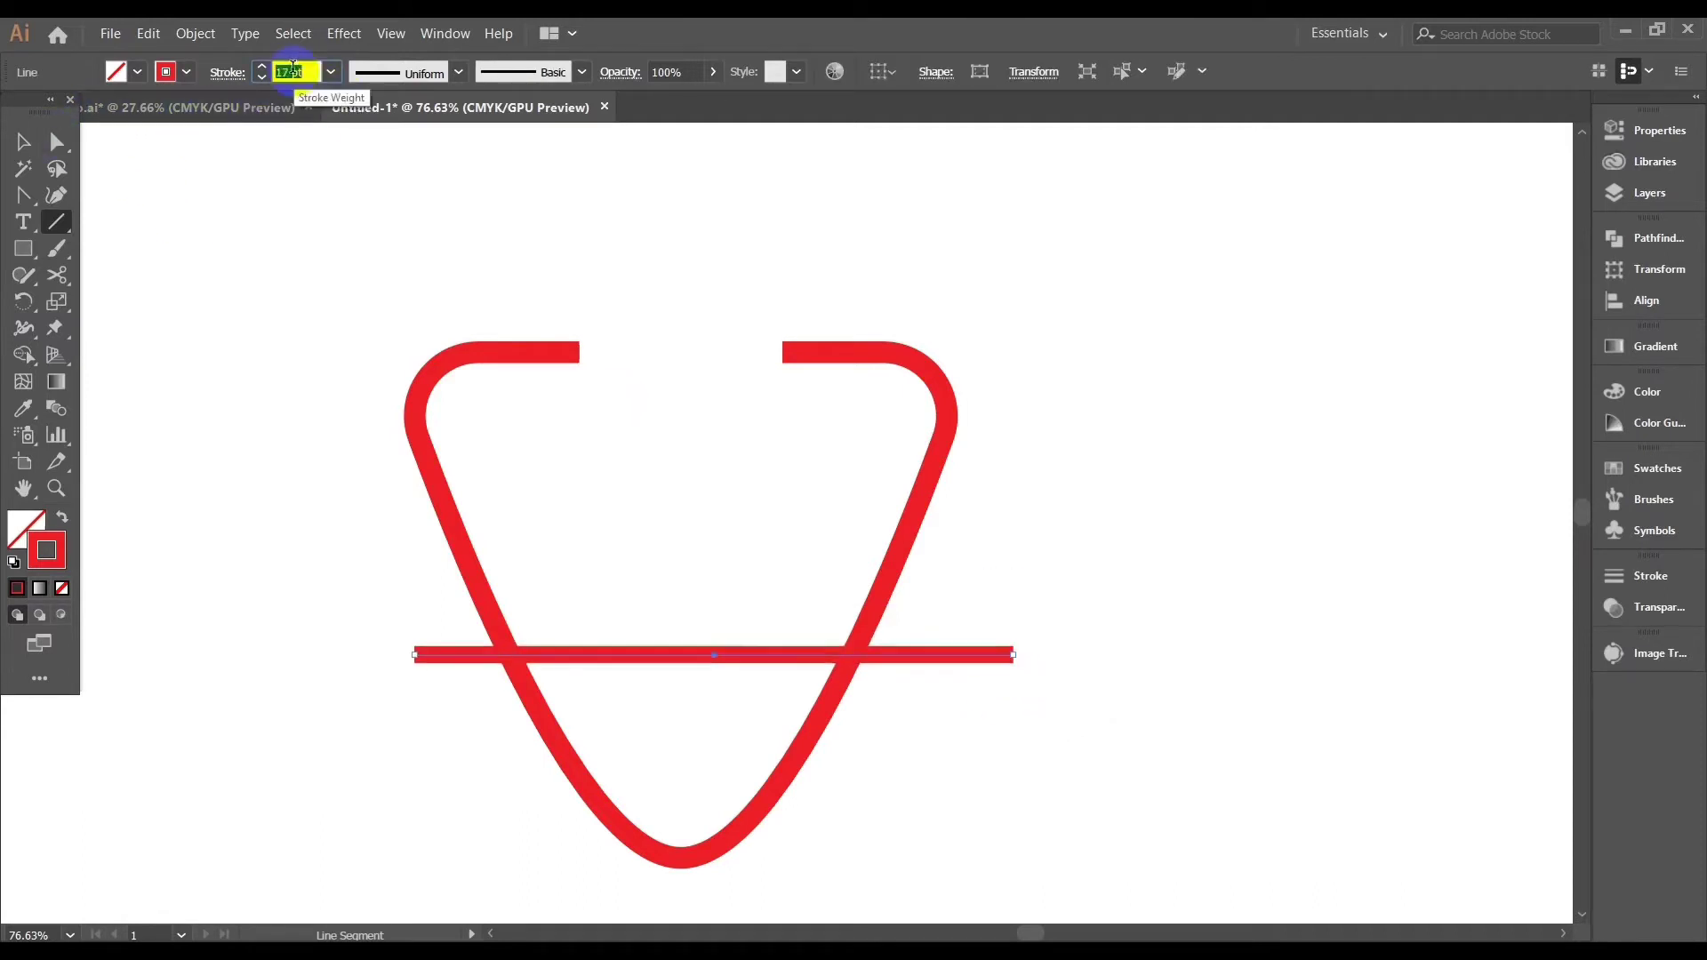
scroll(291, 70, down, 6)
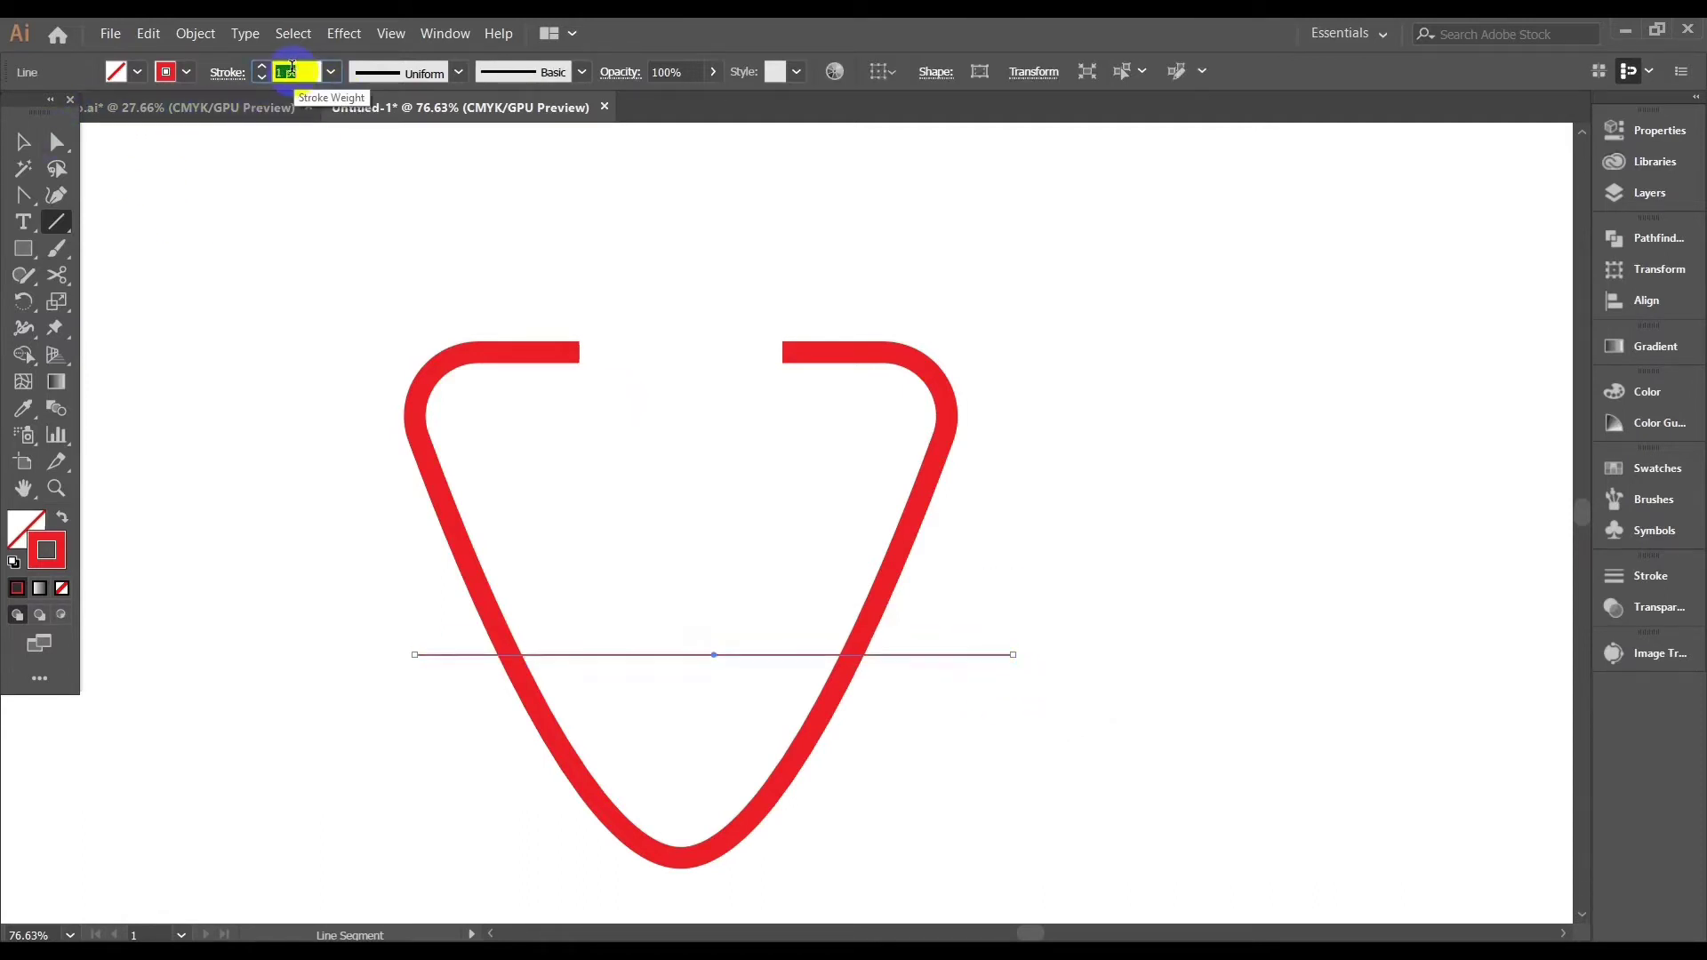
click(1636, 470)
click(1386, 527)
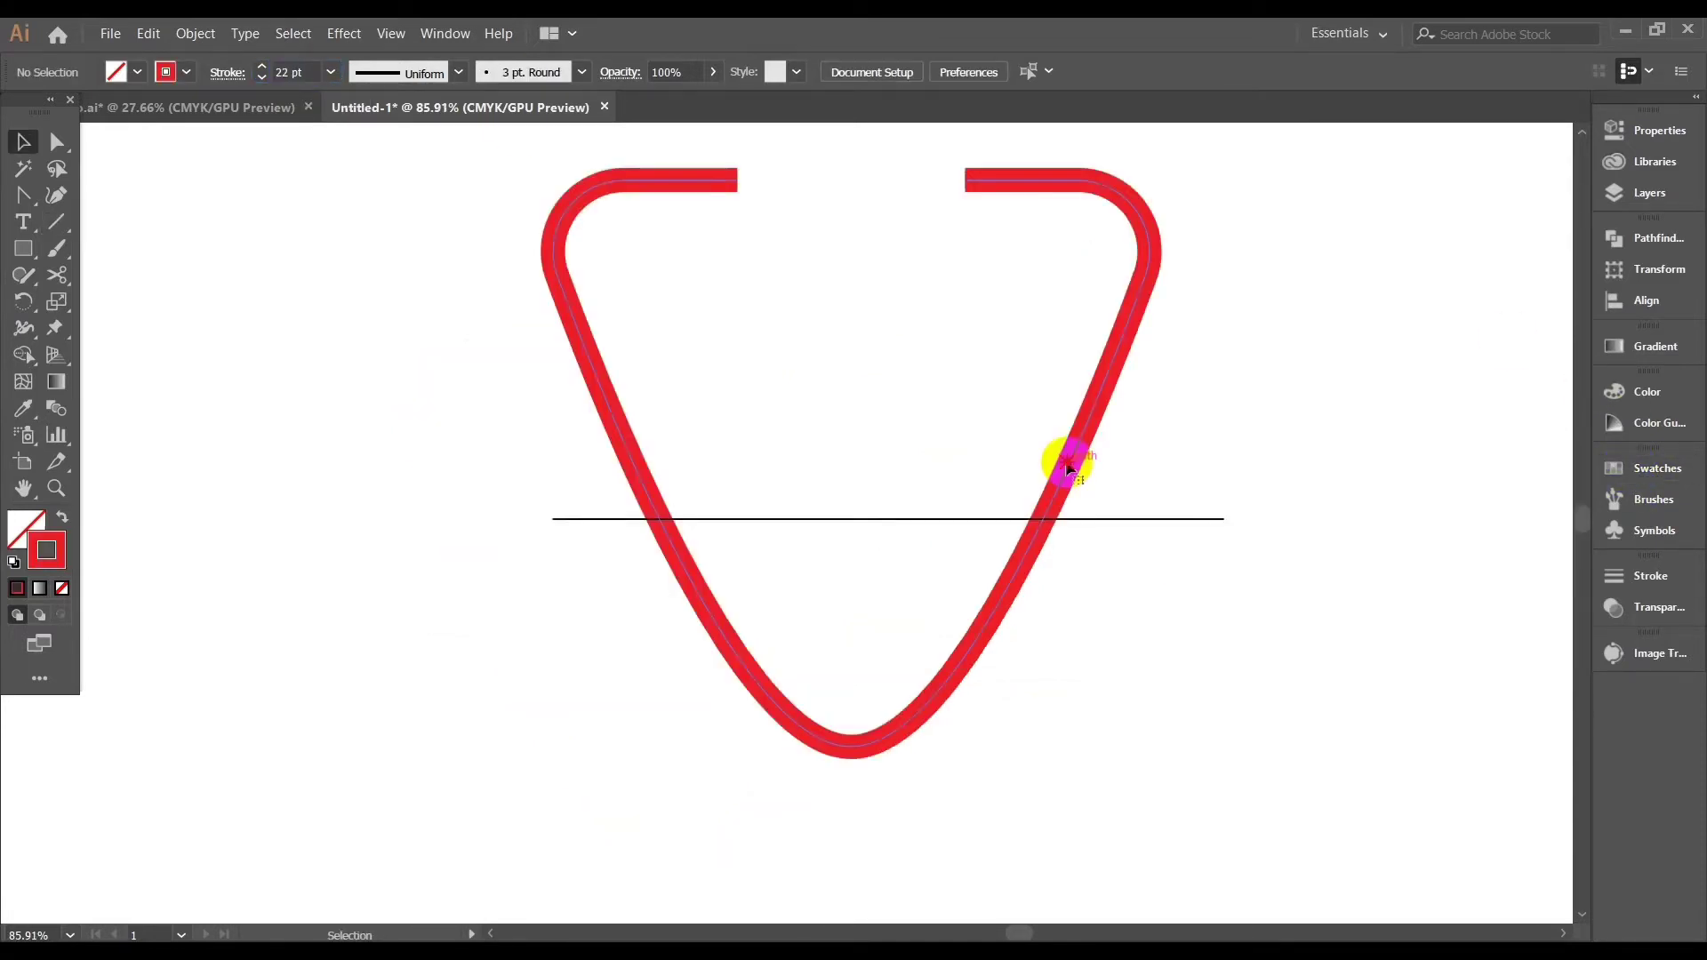
Bring the red triangle path to the front, above the horizontal line
click(1068, 466)
right_click(1197, 430)
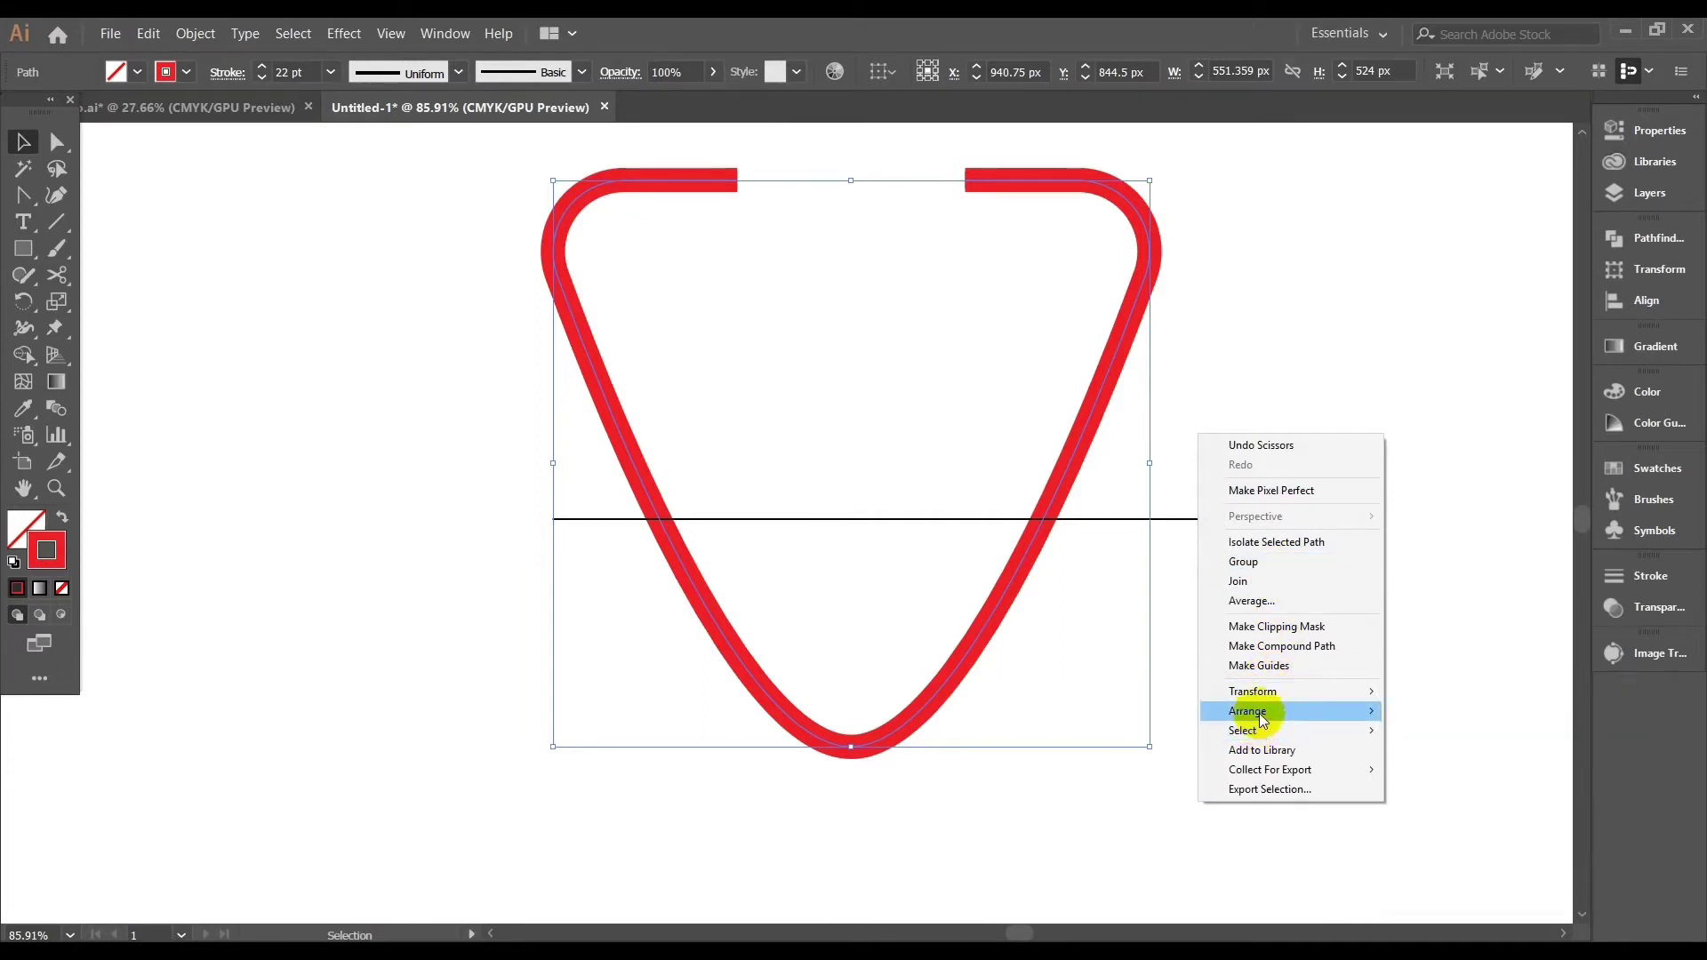
mouse_move(1259, 714)
click(1449, 712)
click(1249, 651)
Cut the red path with the Scissors tool at both intersections with the horizontal line
key(ctrl+space)
click(1197, 650)
drag(1197, 649, 1315, 717)
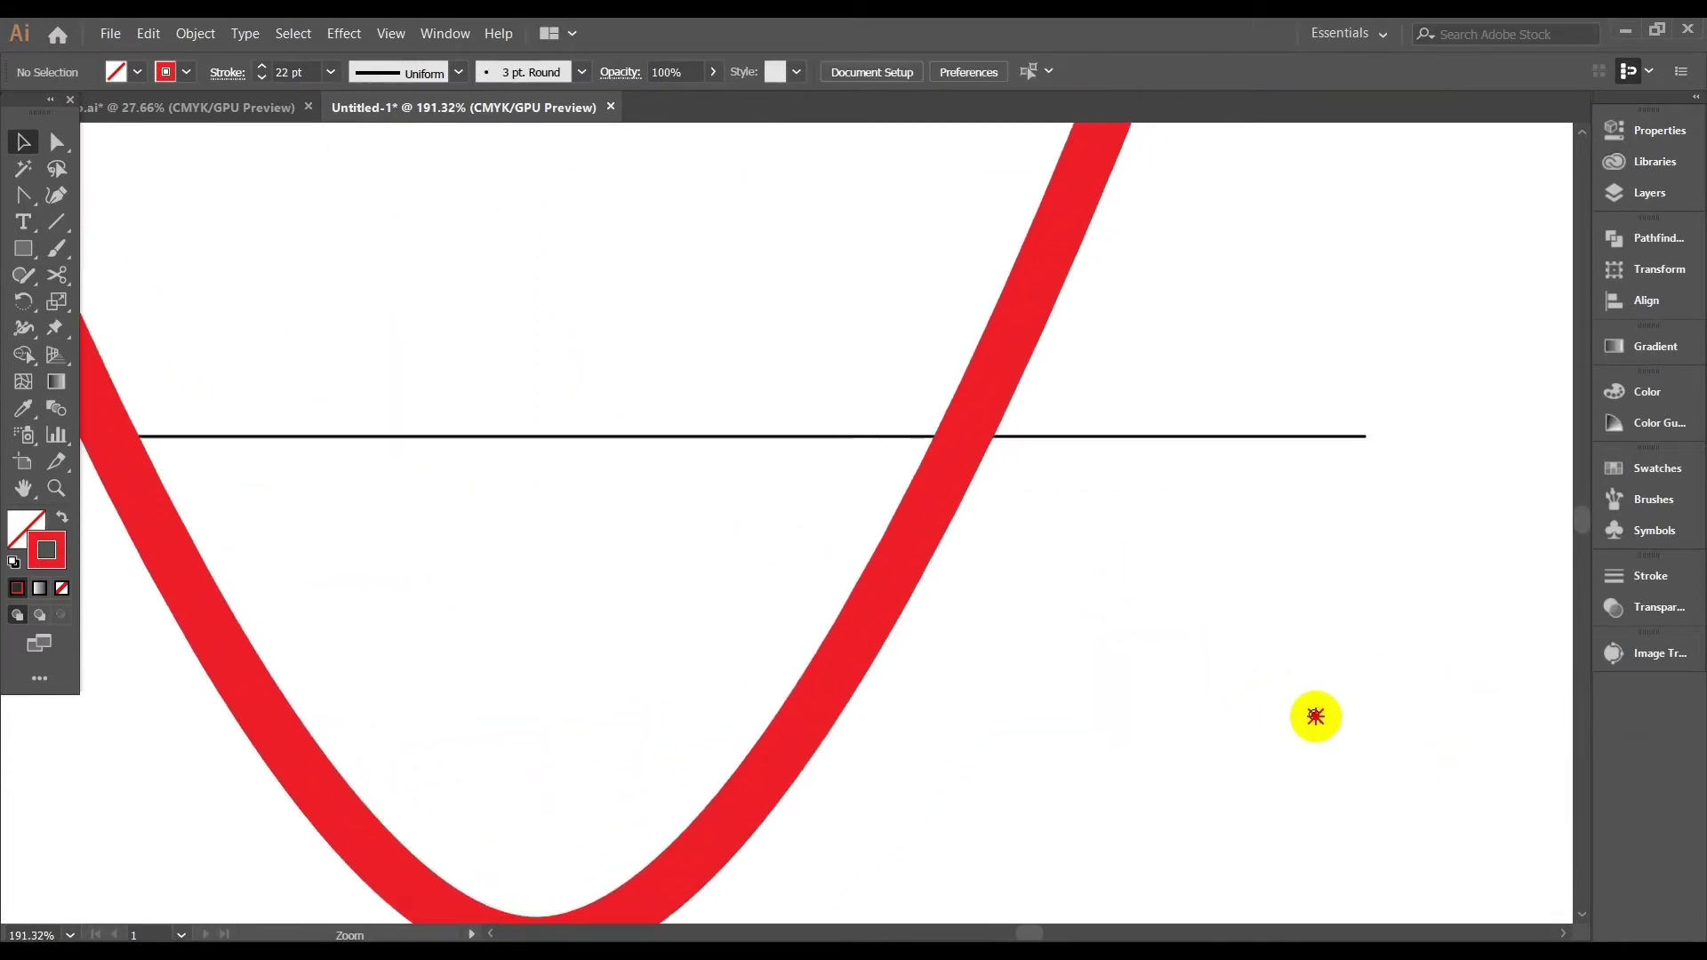
click(954, 436)
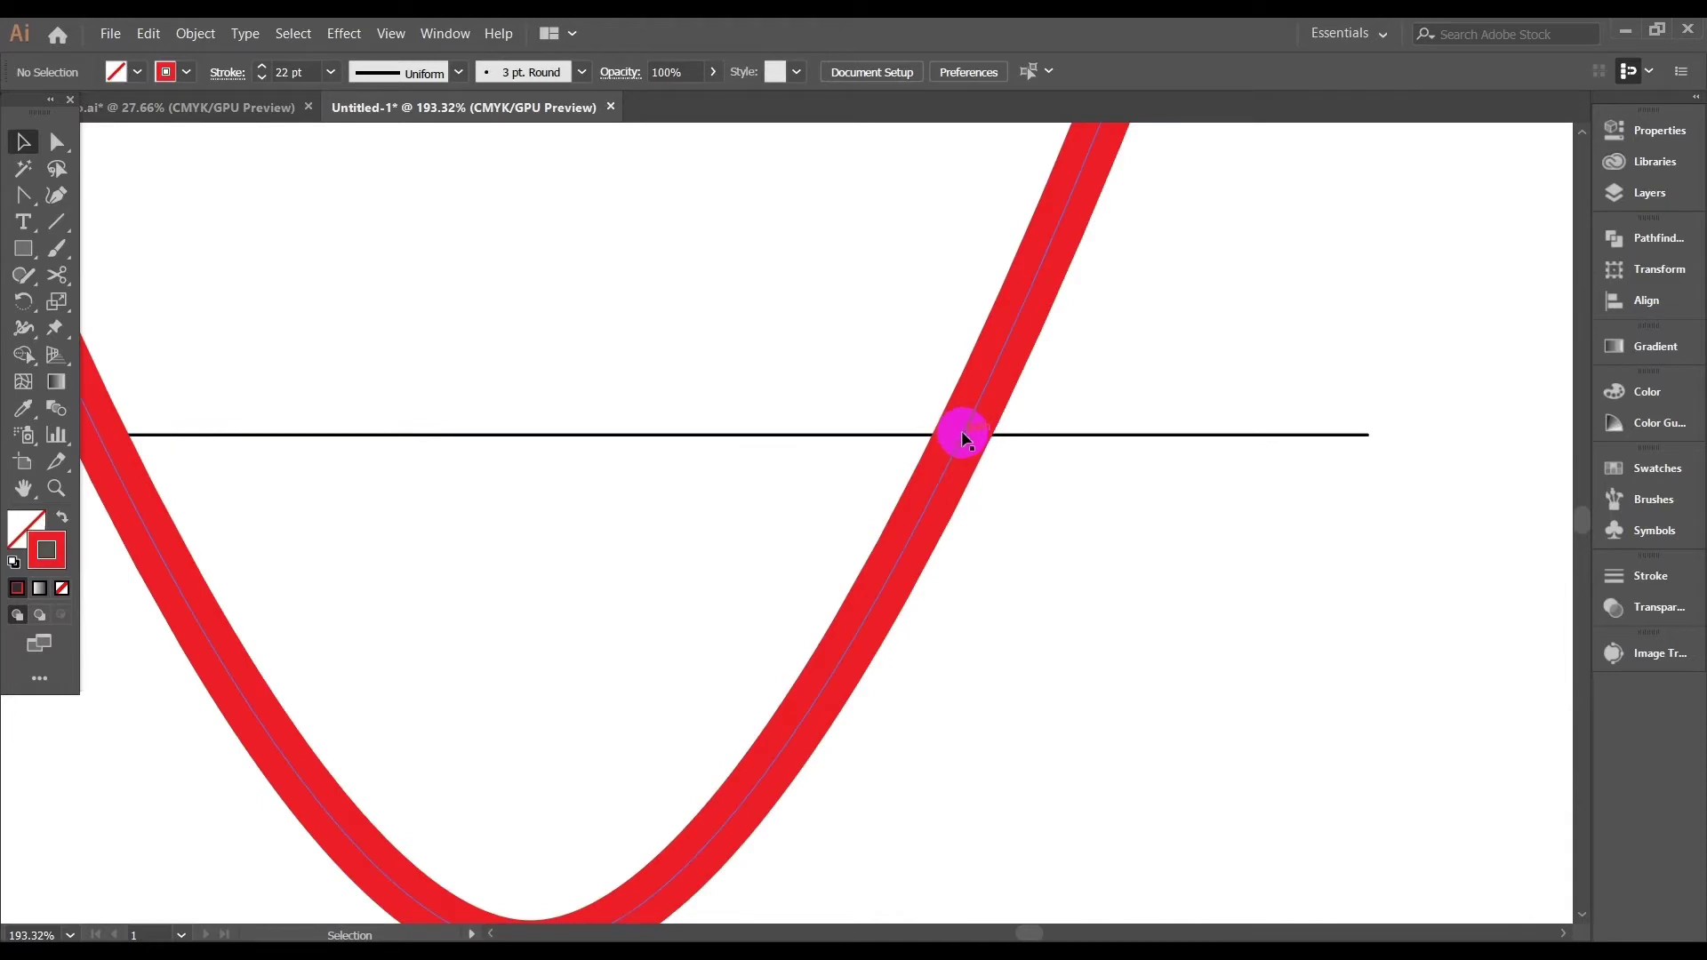
drag(1119, 580, 745, 412)
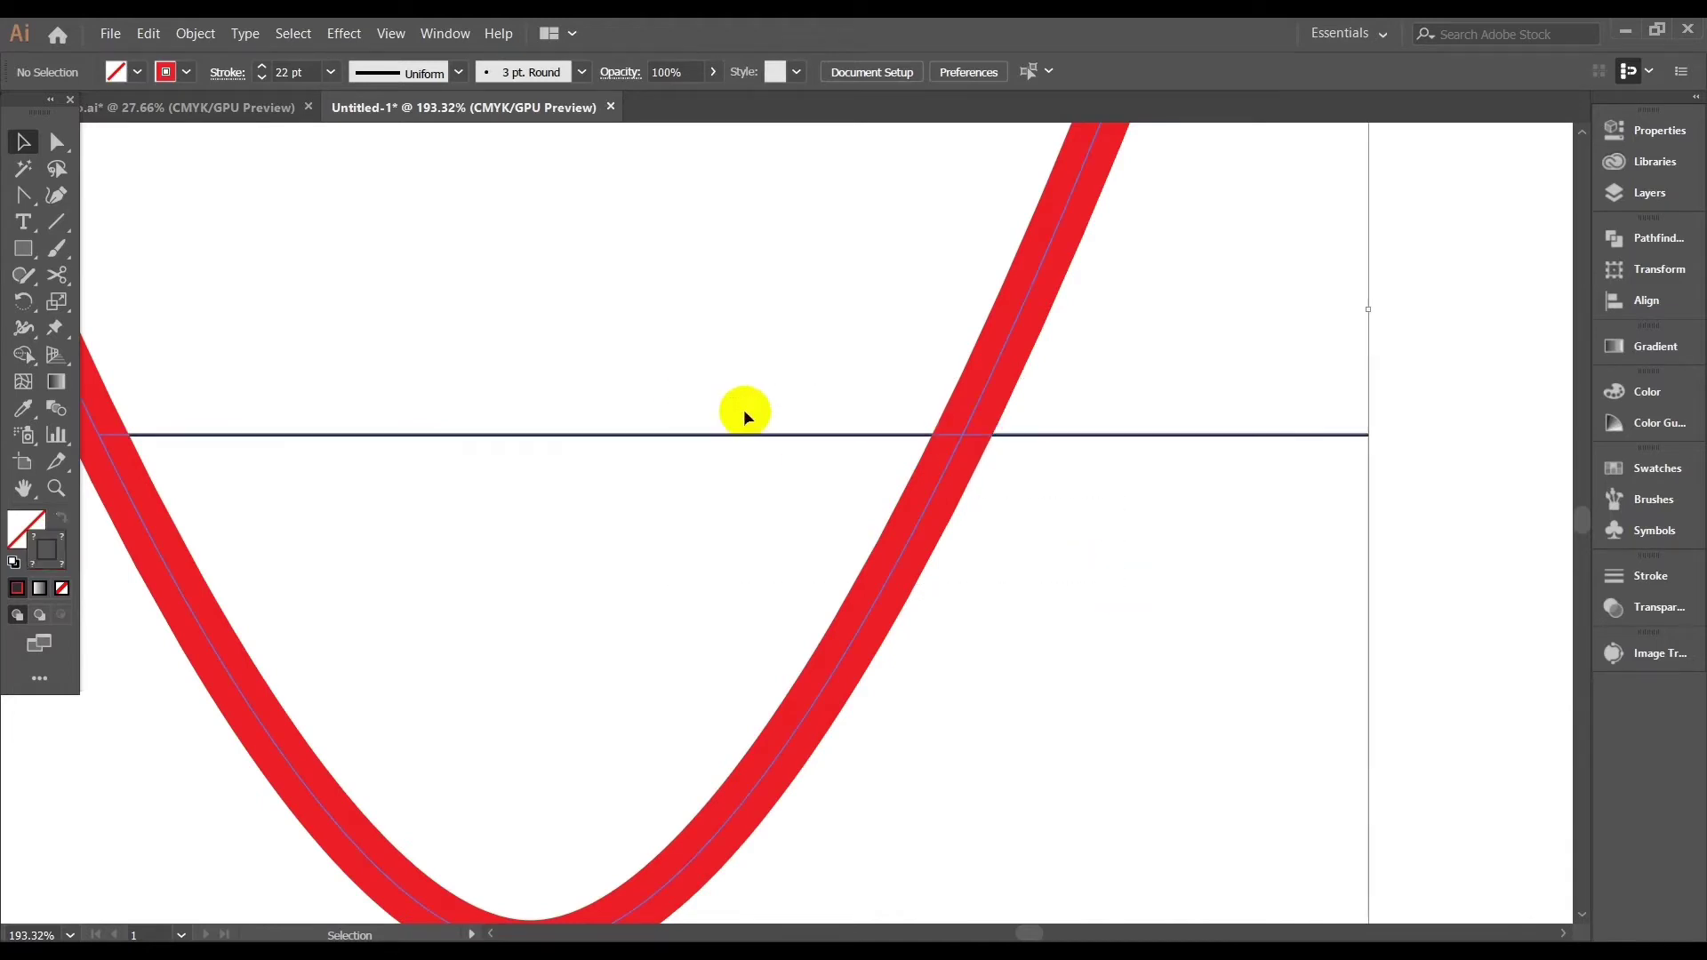
click(58, 280)
key(ctrl+space)
drag(915, 488, 974, 433)
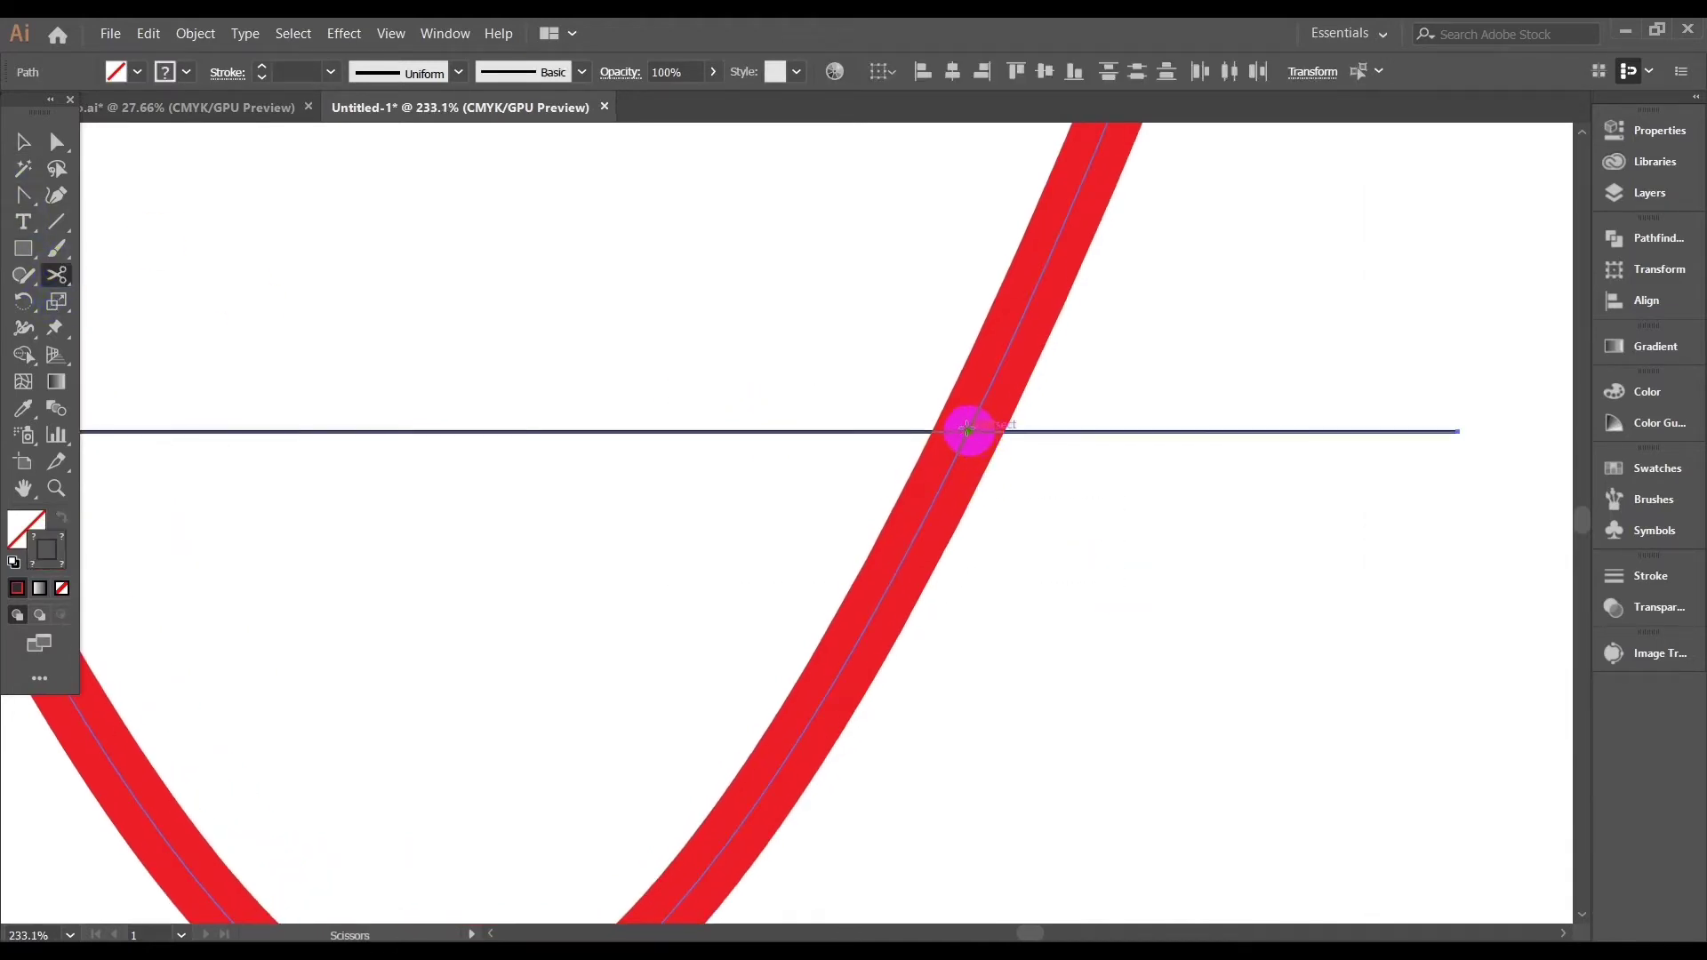
click(967, 430)
drag(468, 309, 1224, 442)
click(653, 561)
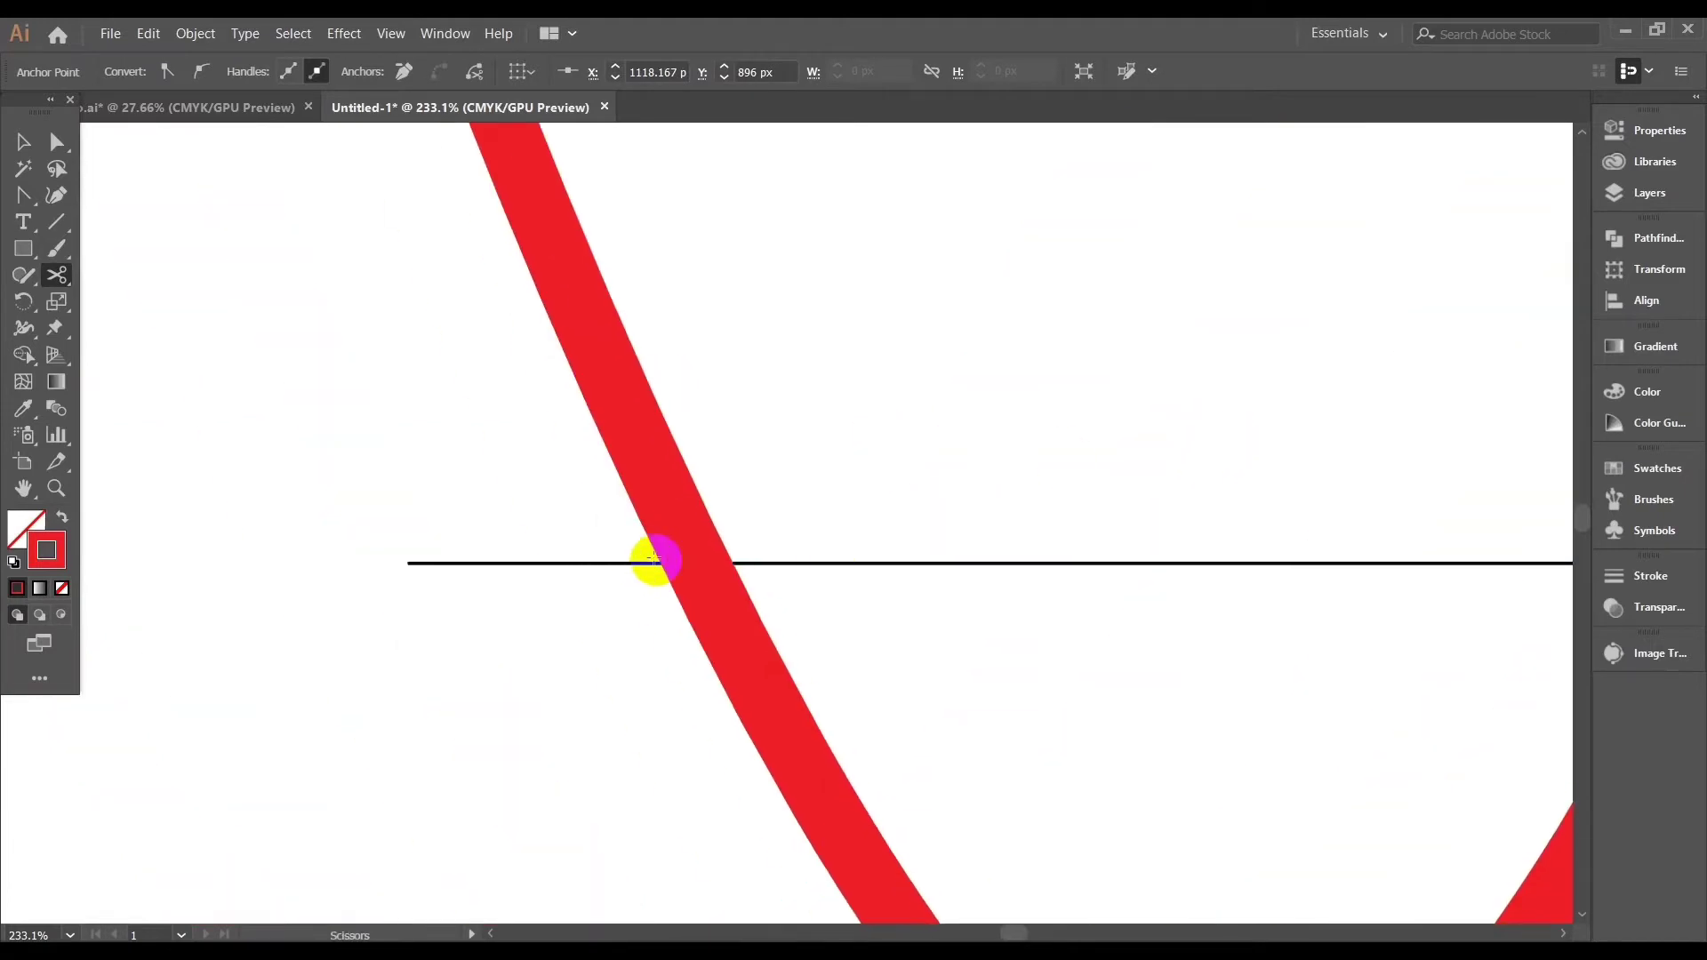
click(698, 562)
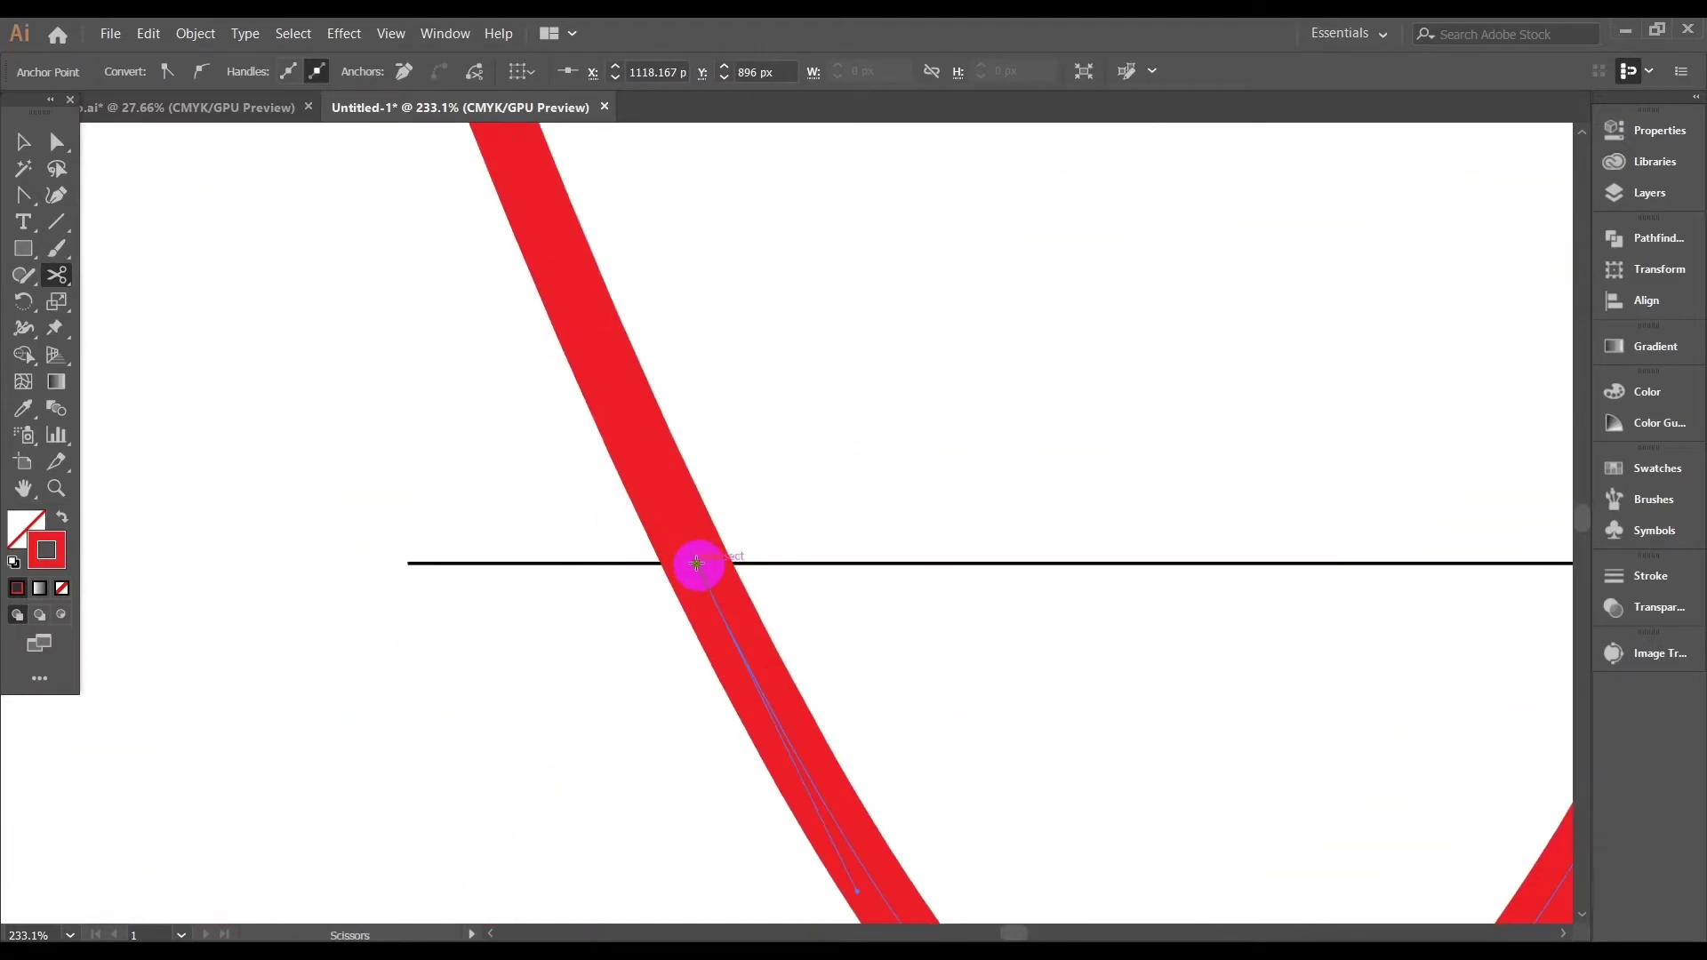
Delete the two upper red segments above the horizontal line, keeping only the lower red curve
click(24, 145)
click(843, 307)
drag(878, 320, 646, 463)
drag(787, 383, 674, 354)
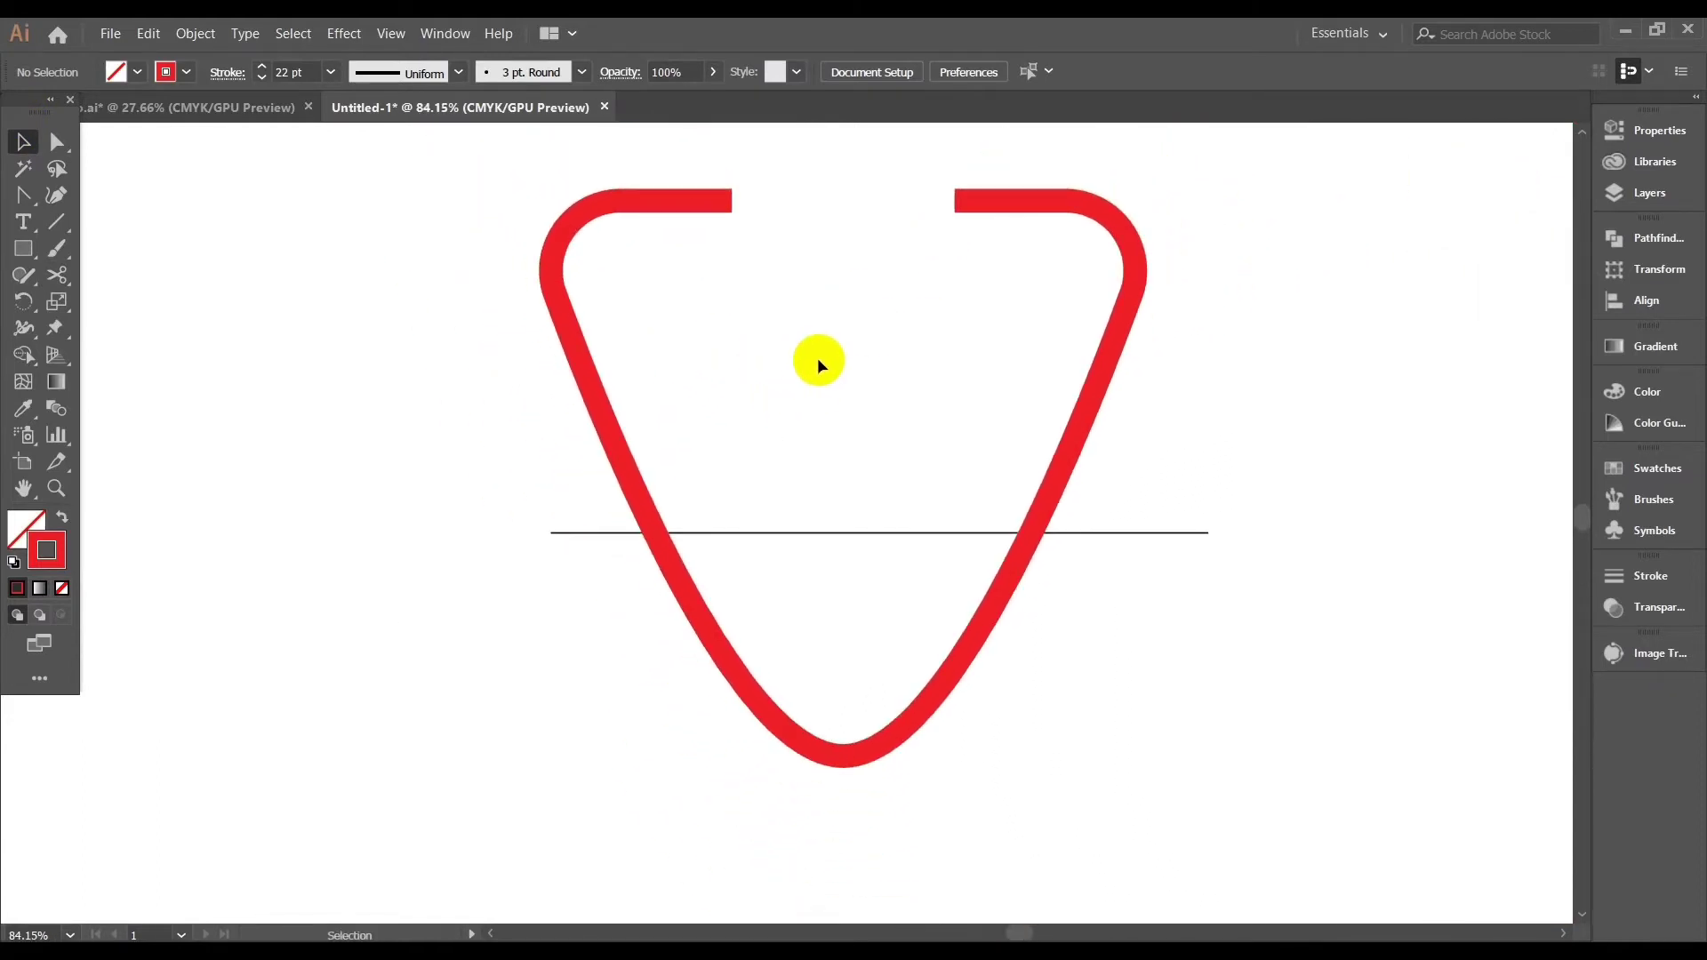
drag(818, 358, 682, 392)
click(445, 354)
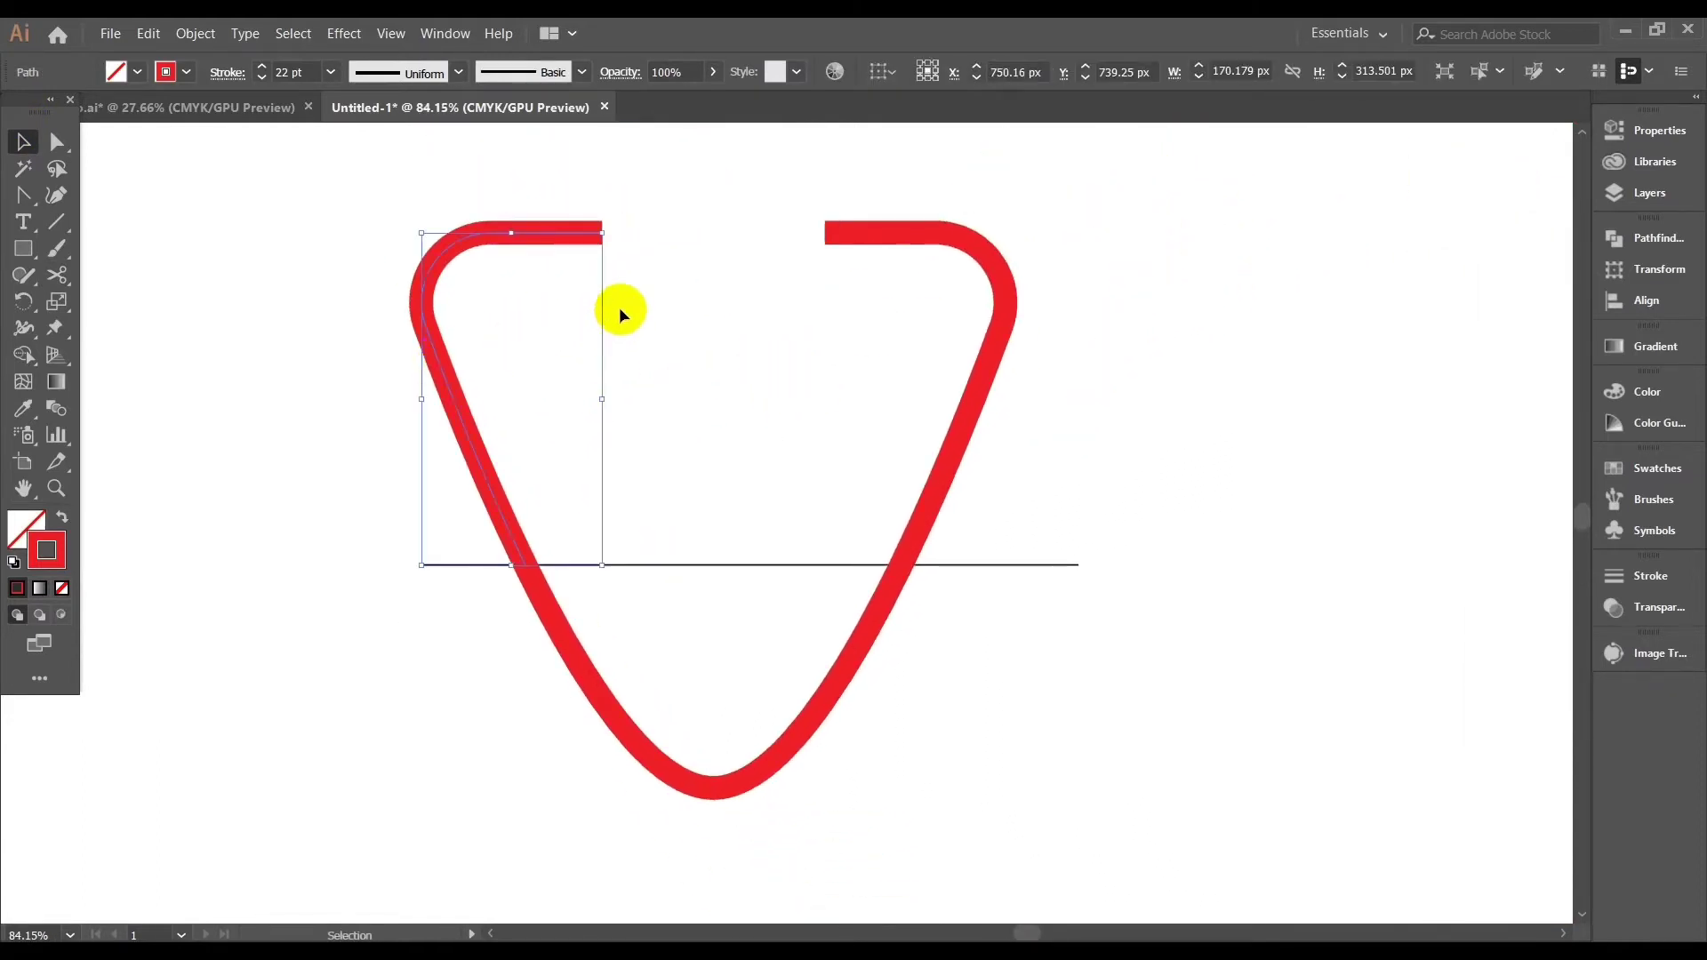
key(Delete)
click(912, 229)
key(Delete)
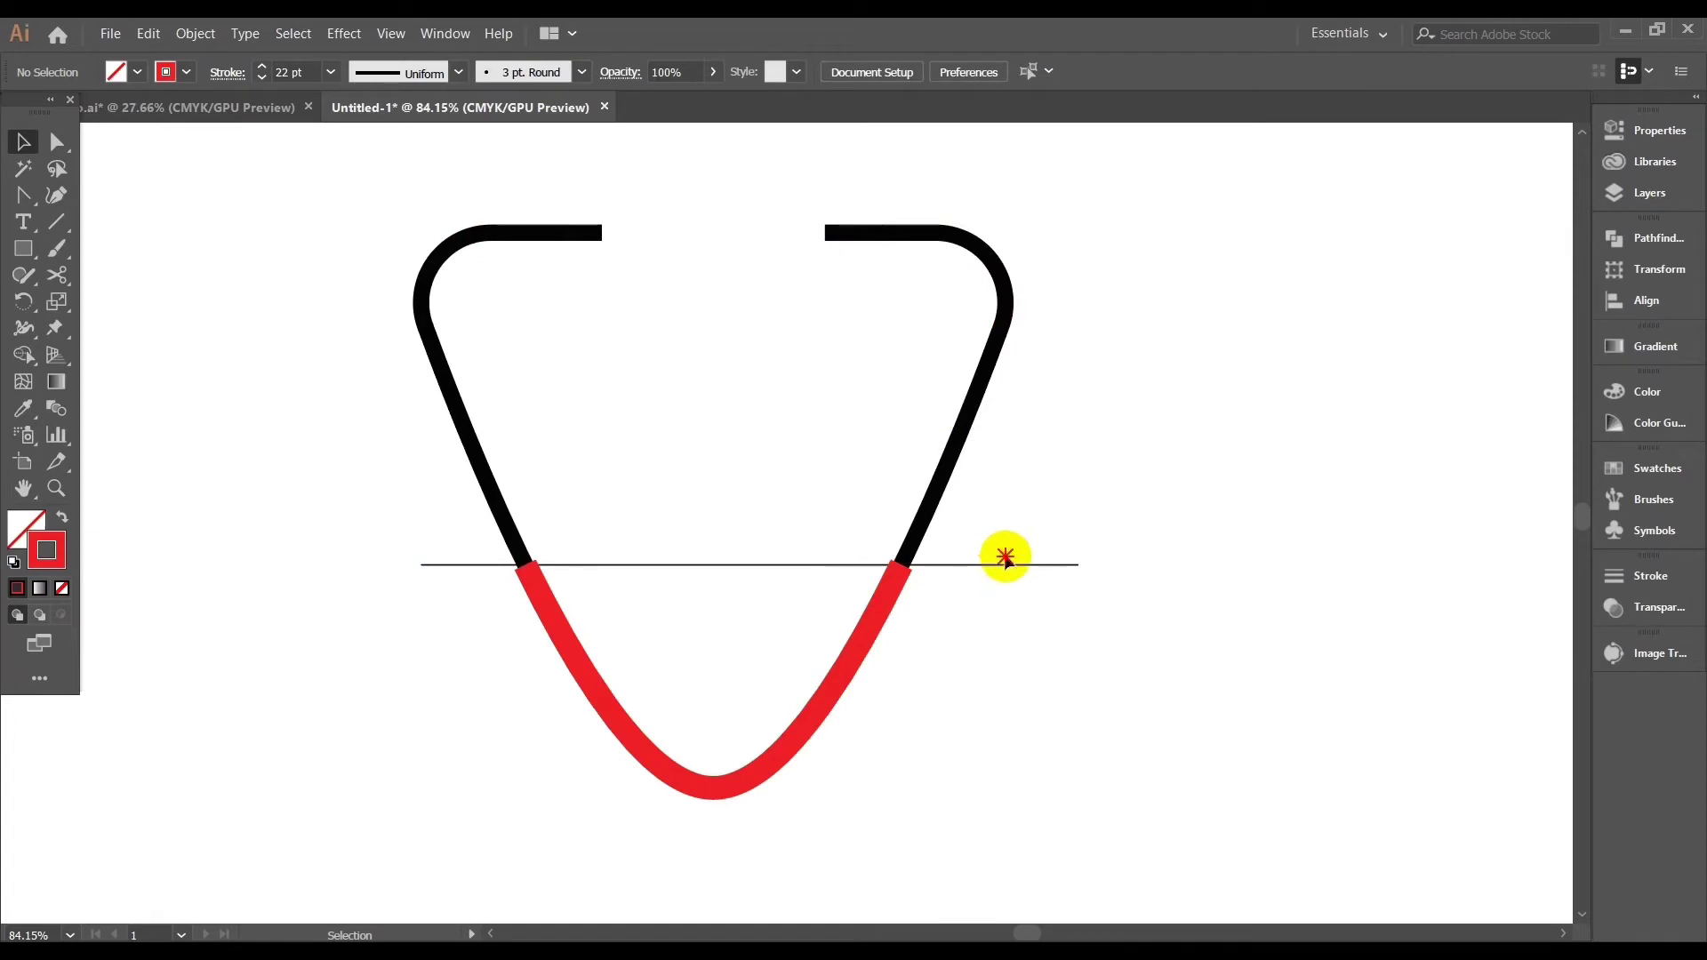
Delete the remaining pieces of the thin horizontal line
click(713, 565)
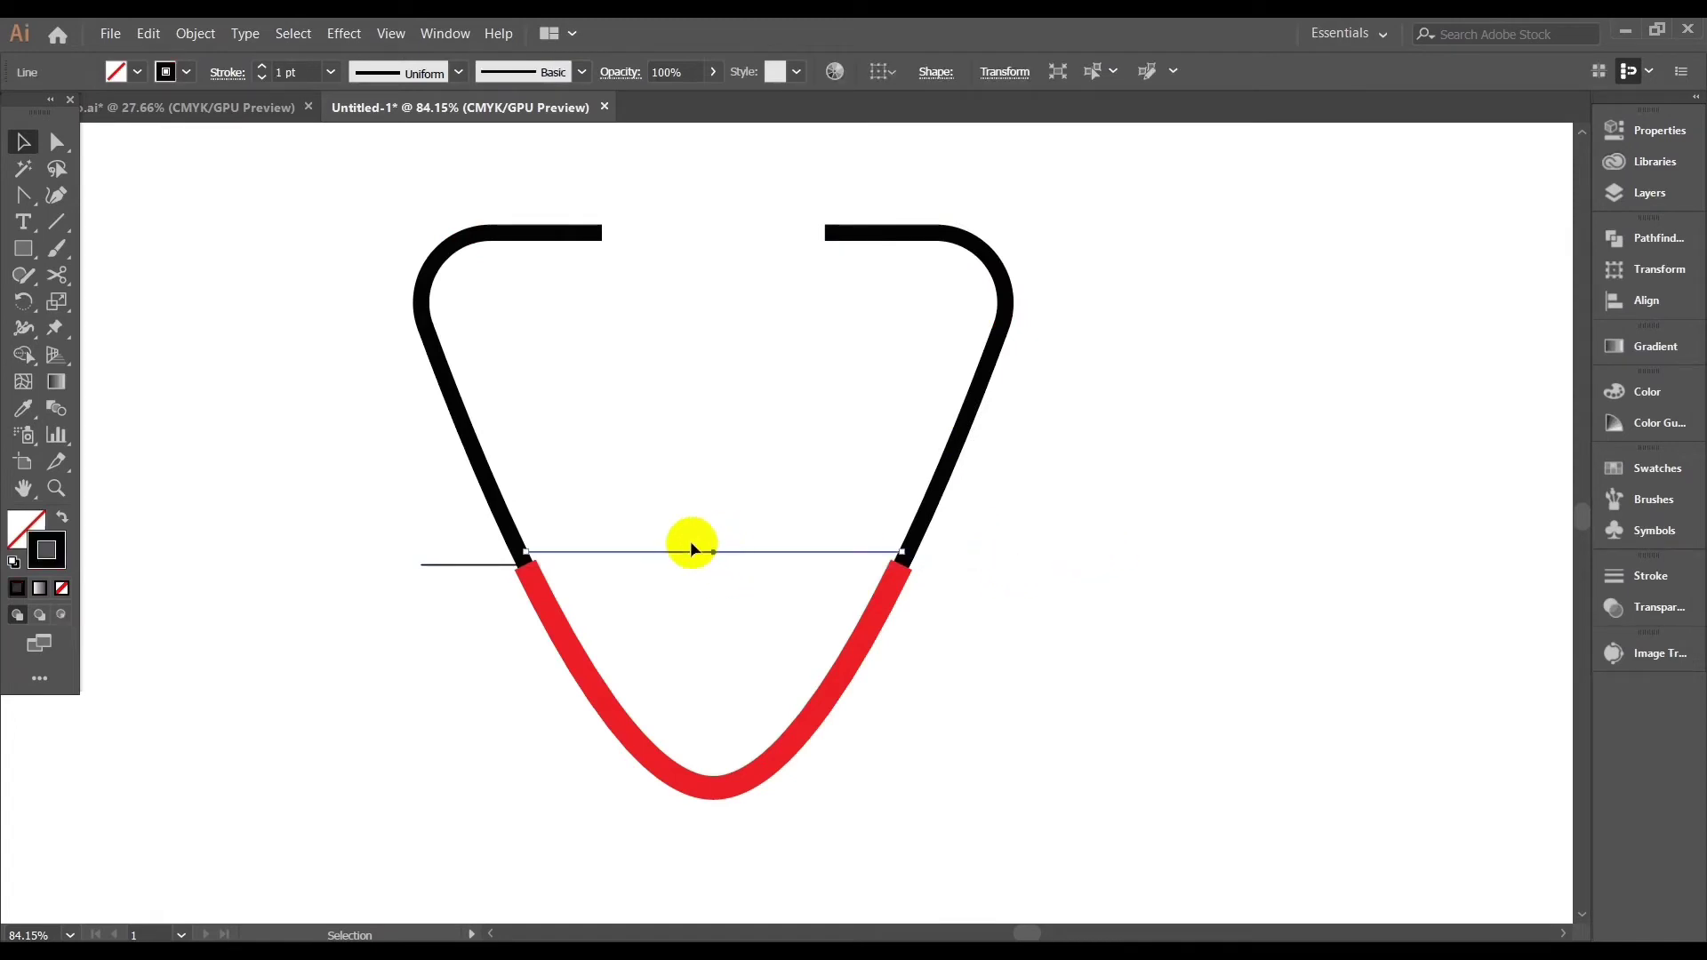
key(Delete)
click(464, 565)
key(Delete)
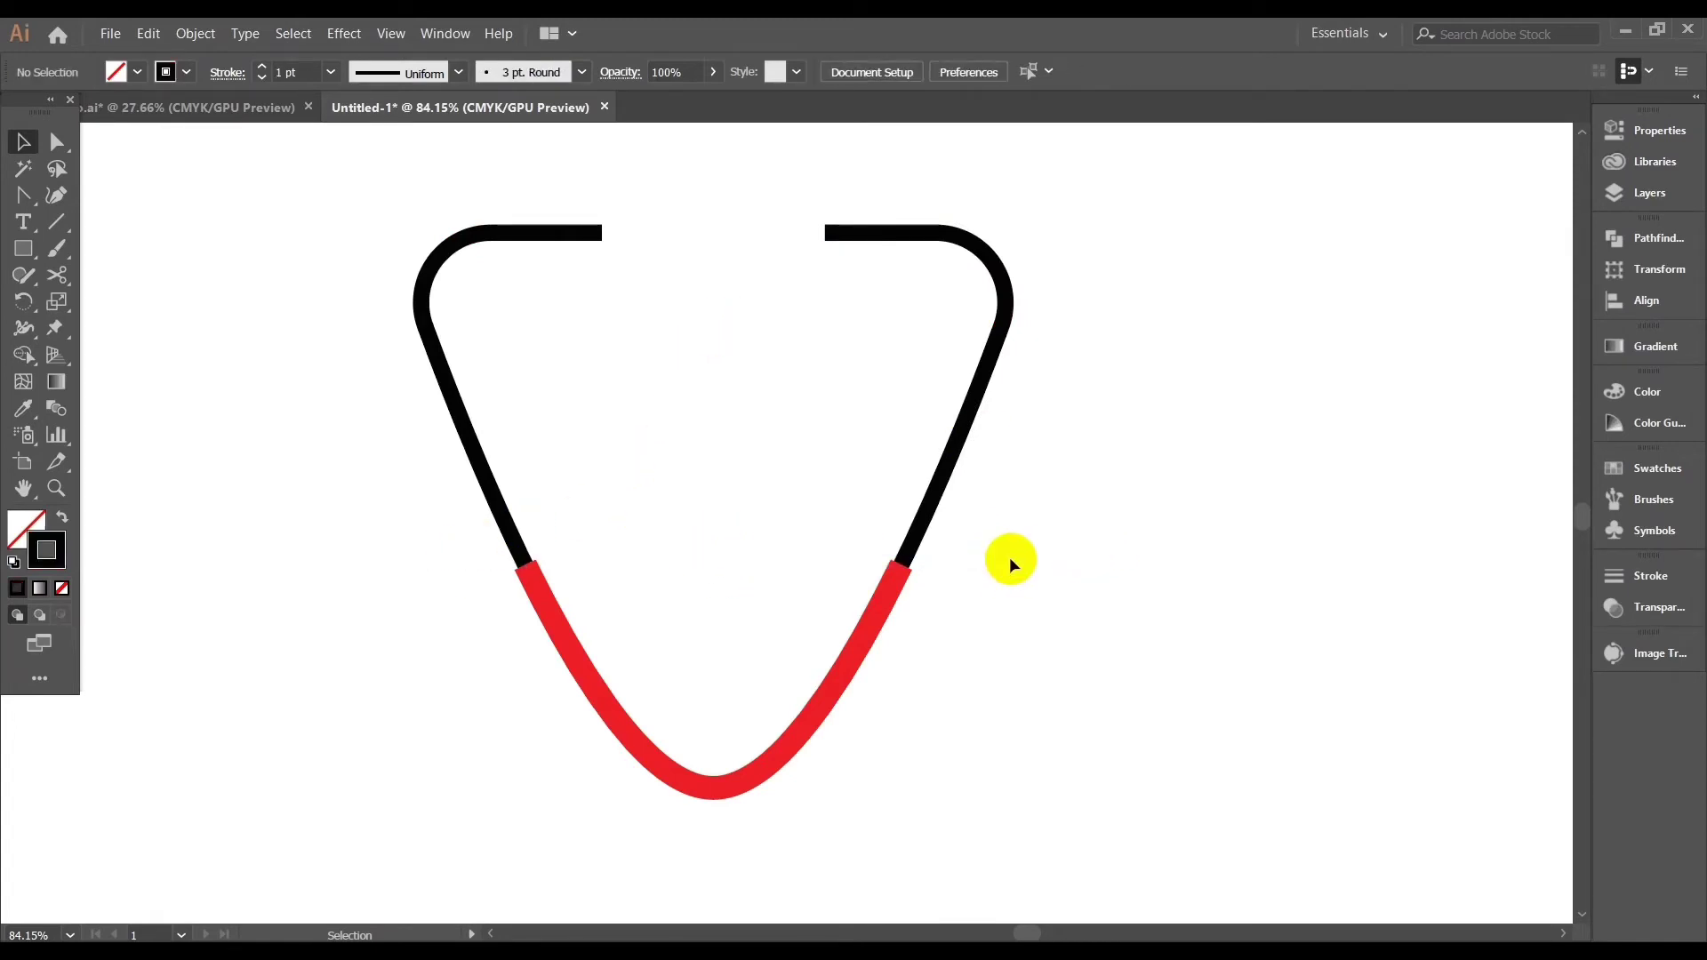
Create a three-sided polygon with a radius of 142.4712 px inside the open outline
scroll(1005, 547, down, 1)
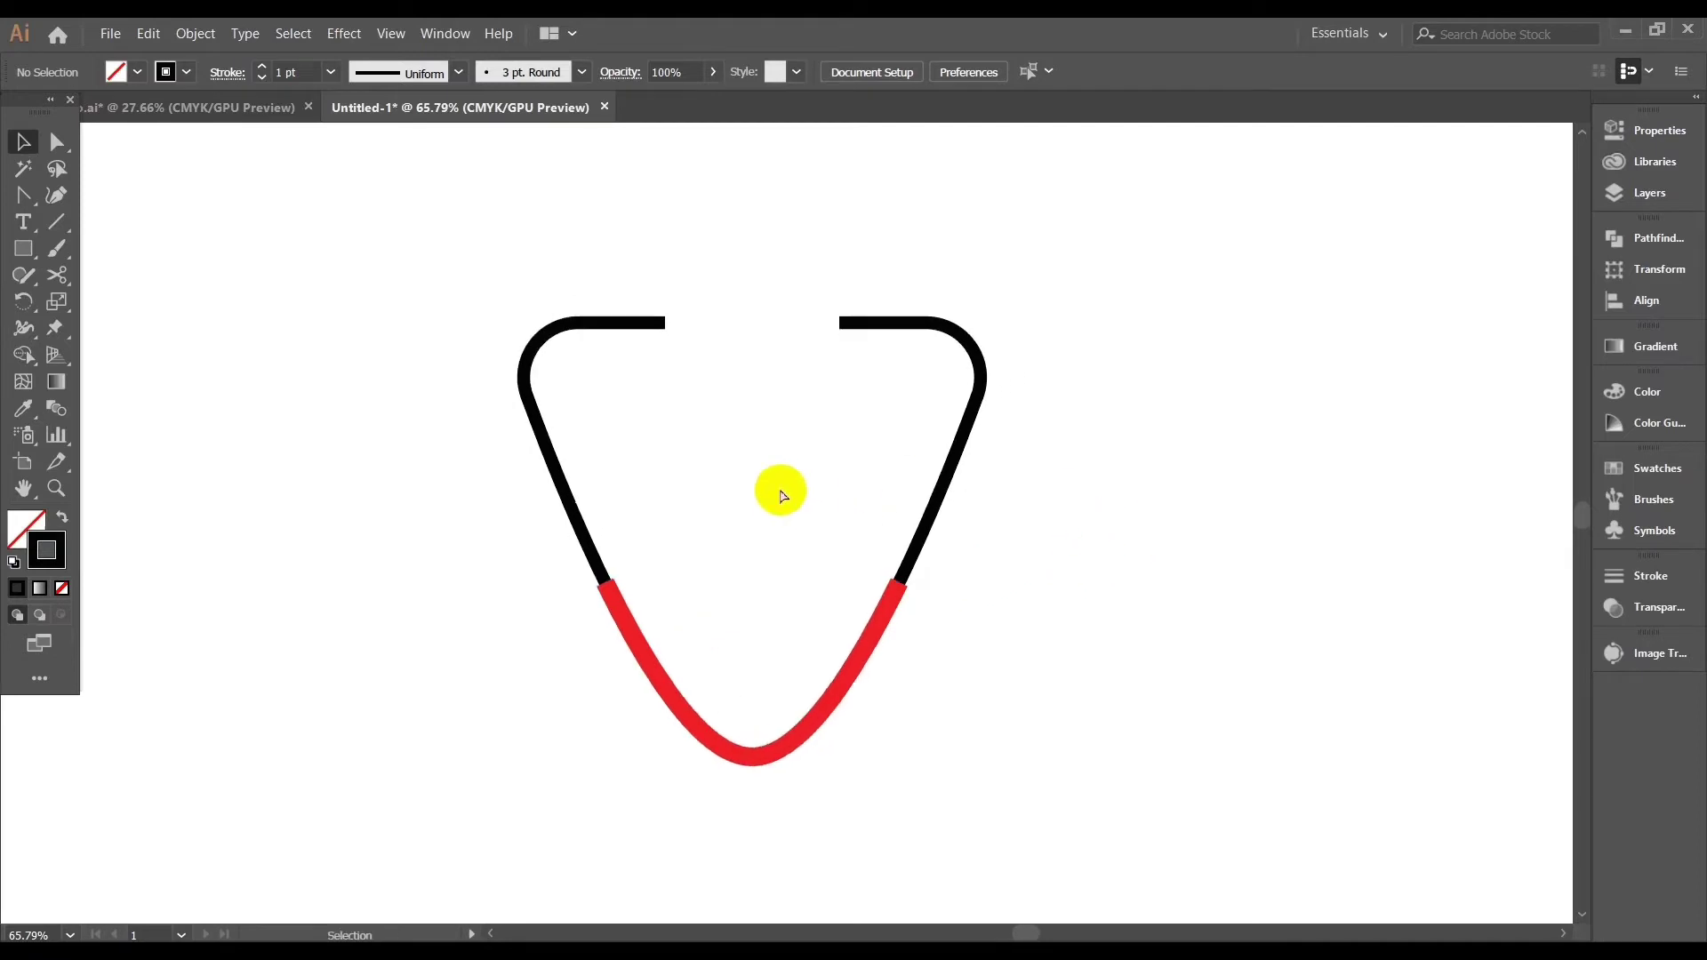
scroll(800, 467, up, 2)
scroll(648, 445, up, 2)
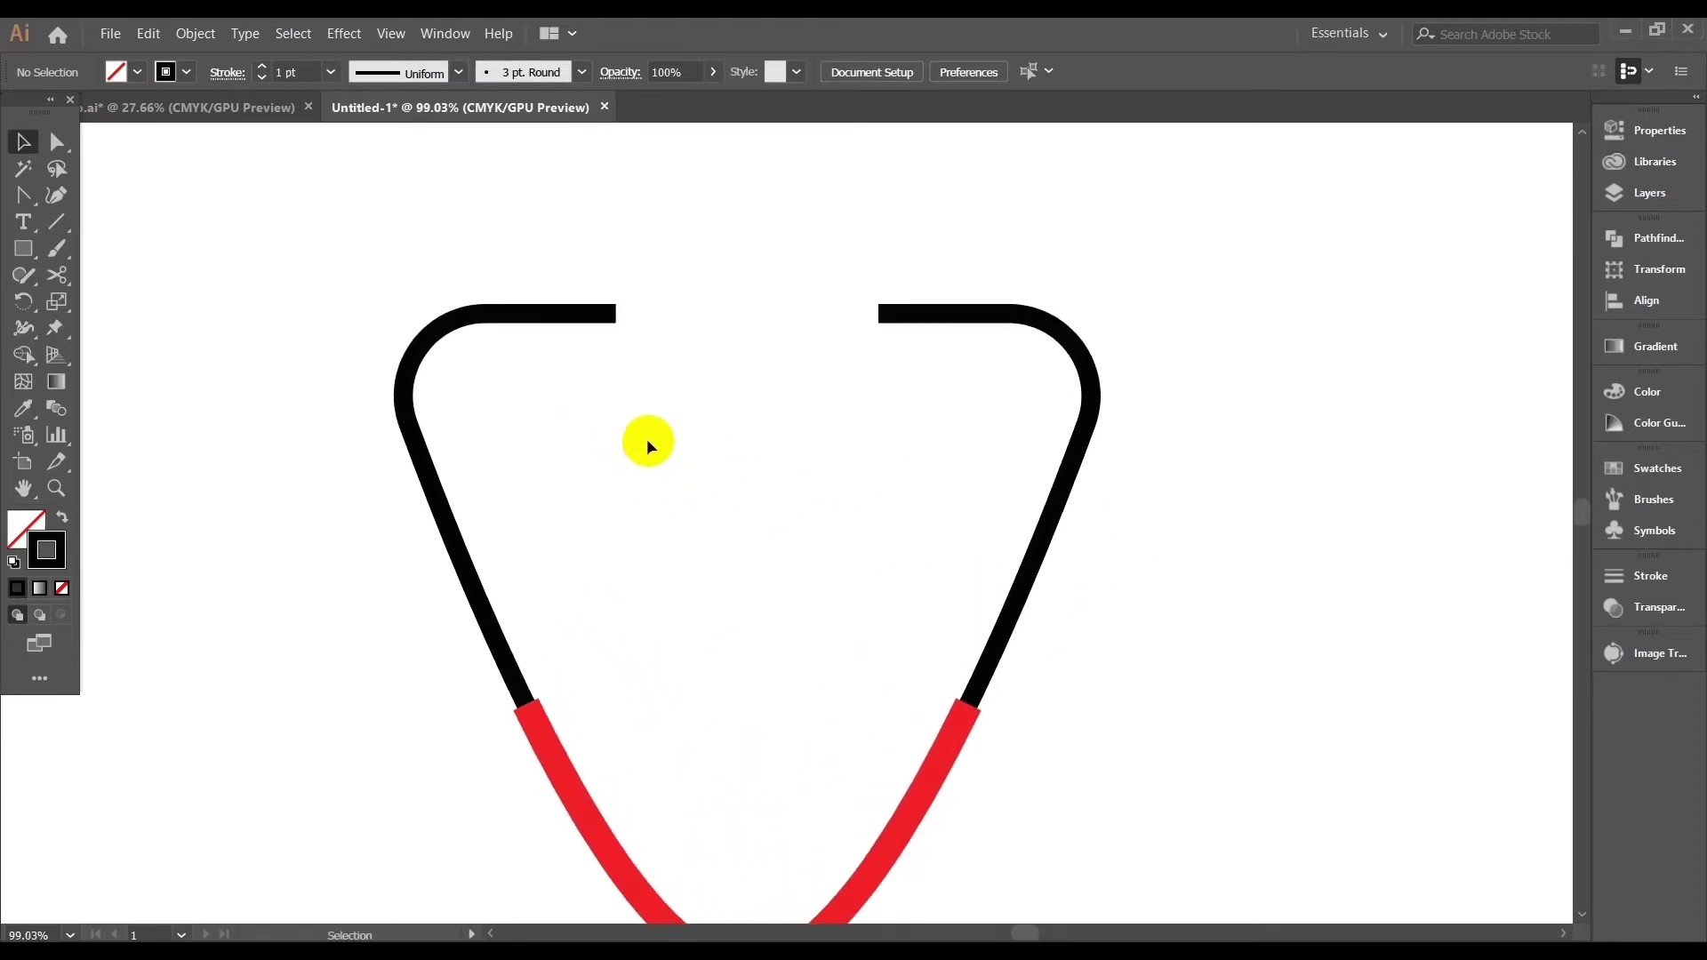
drag(24, 249, 129, 333)
click(722, 540)
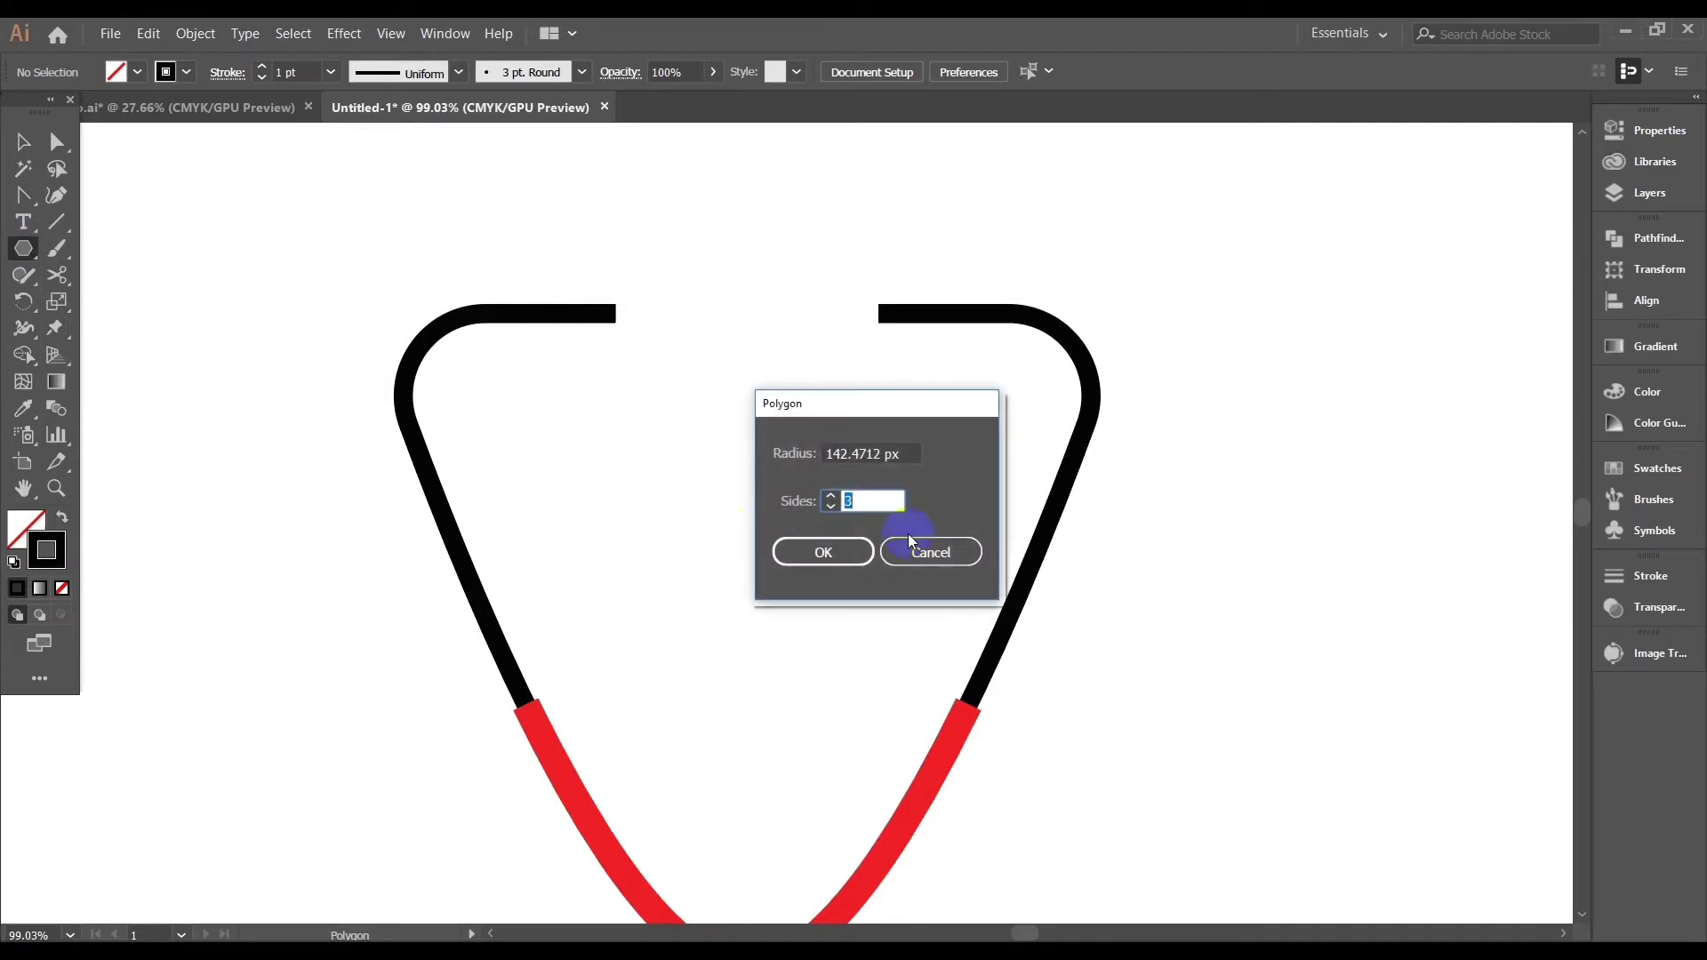
text(3)
click(804, 547)
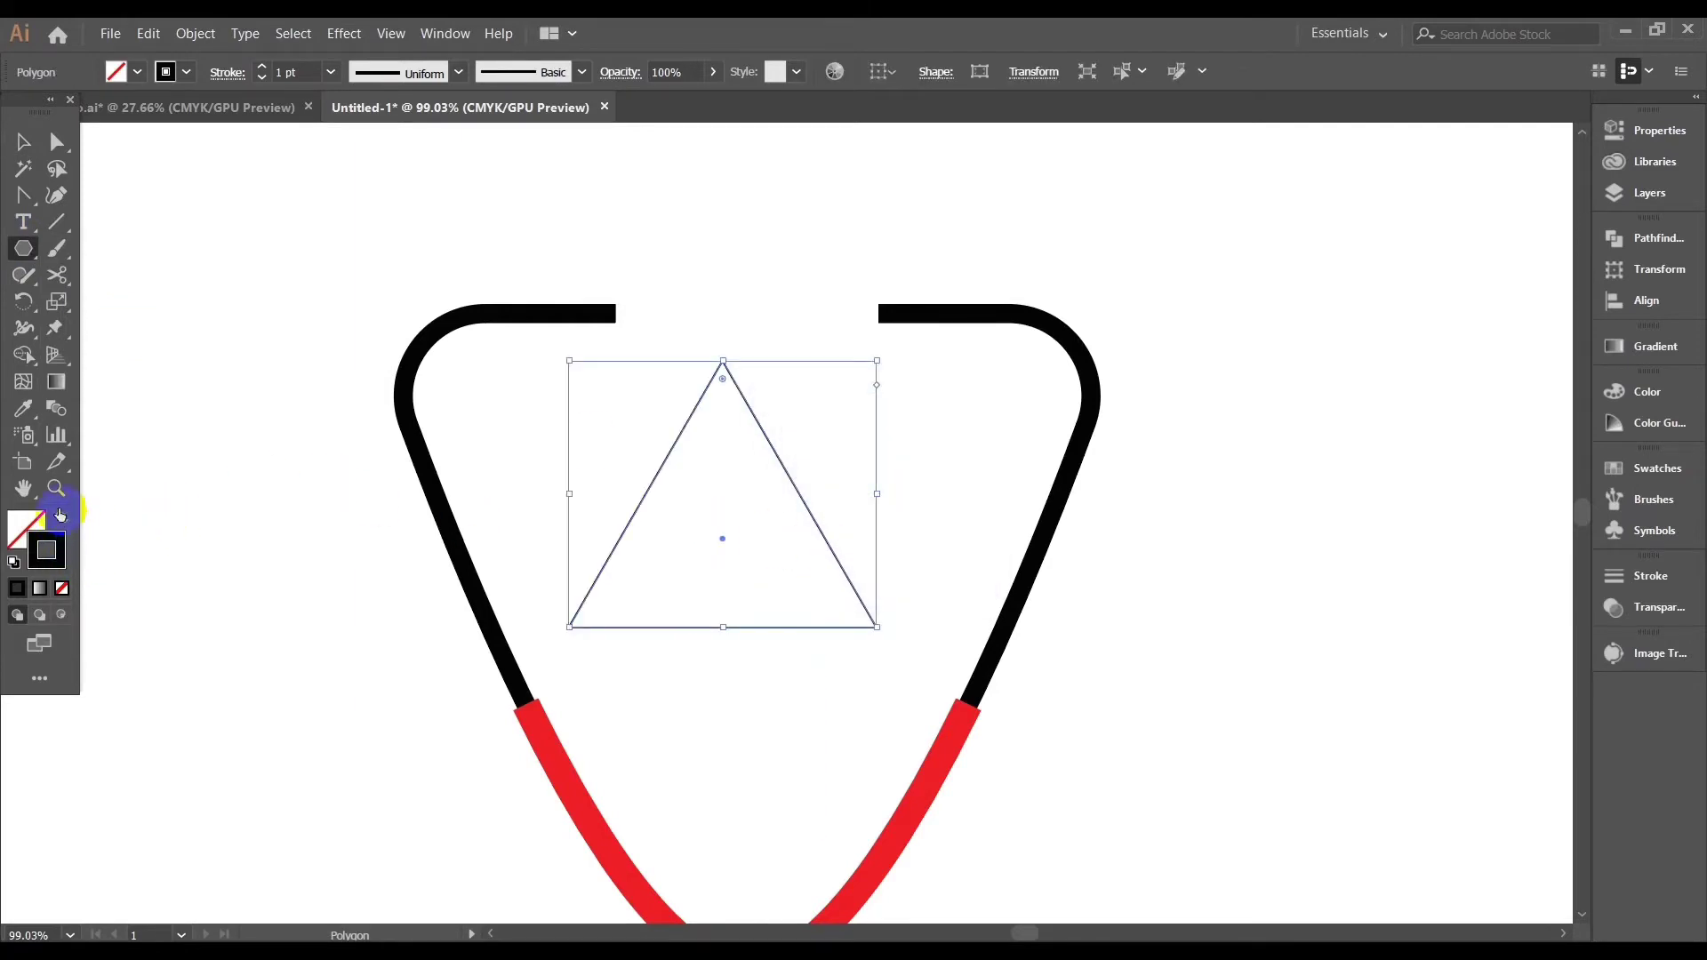
Swap the small triangle's fill and stroke to make it solid black, and rotate it 90° to point left
click(60, 514)
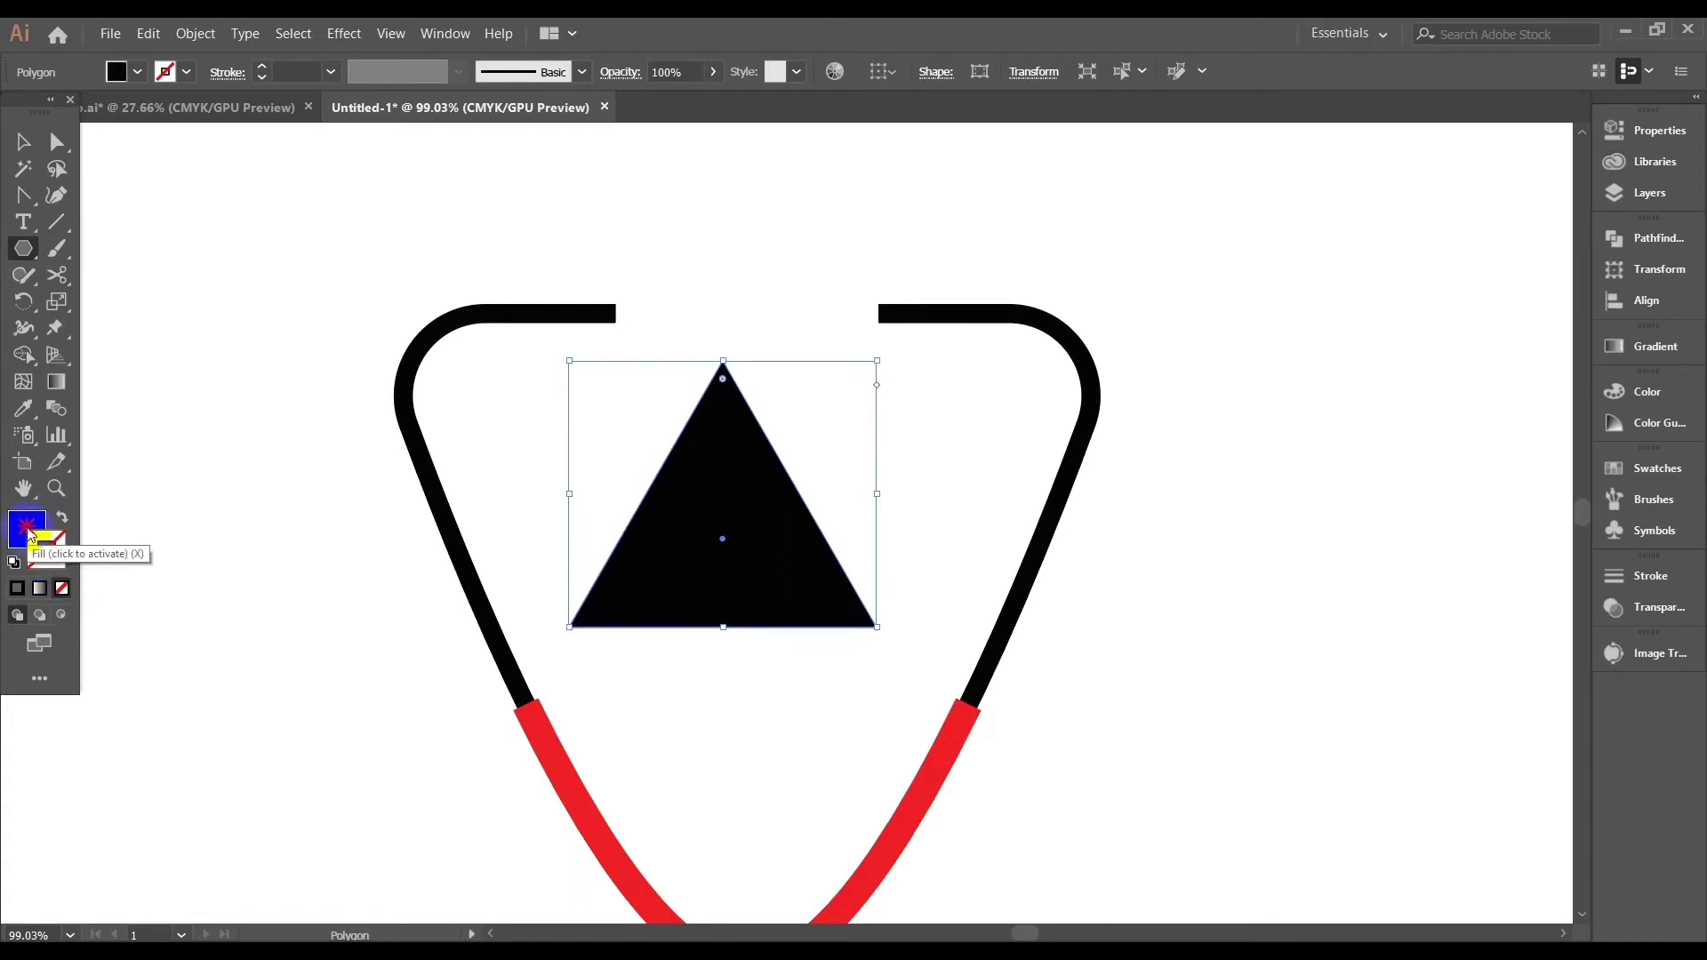
click(27, 528)
drag(566, 354, 561, 667)
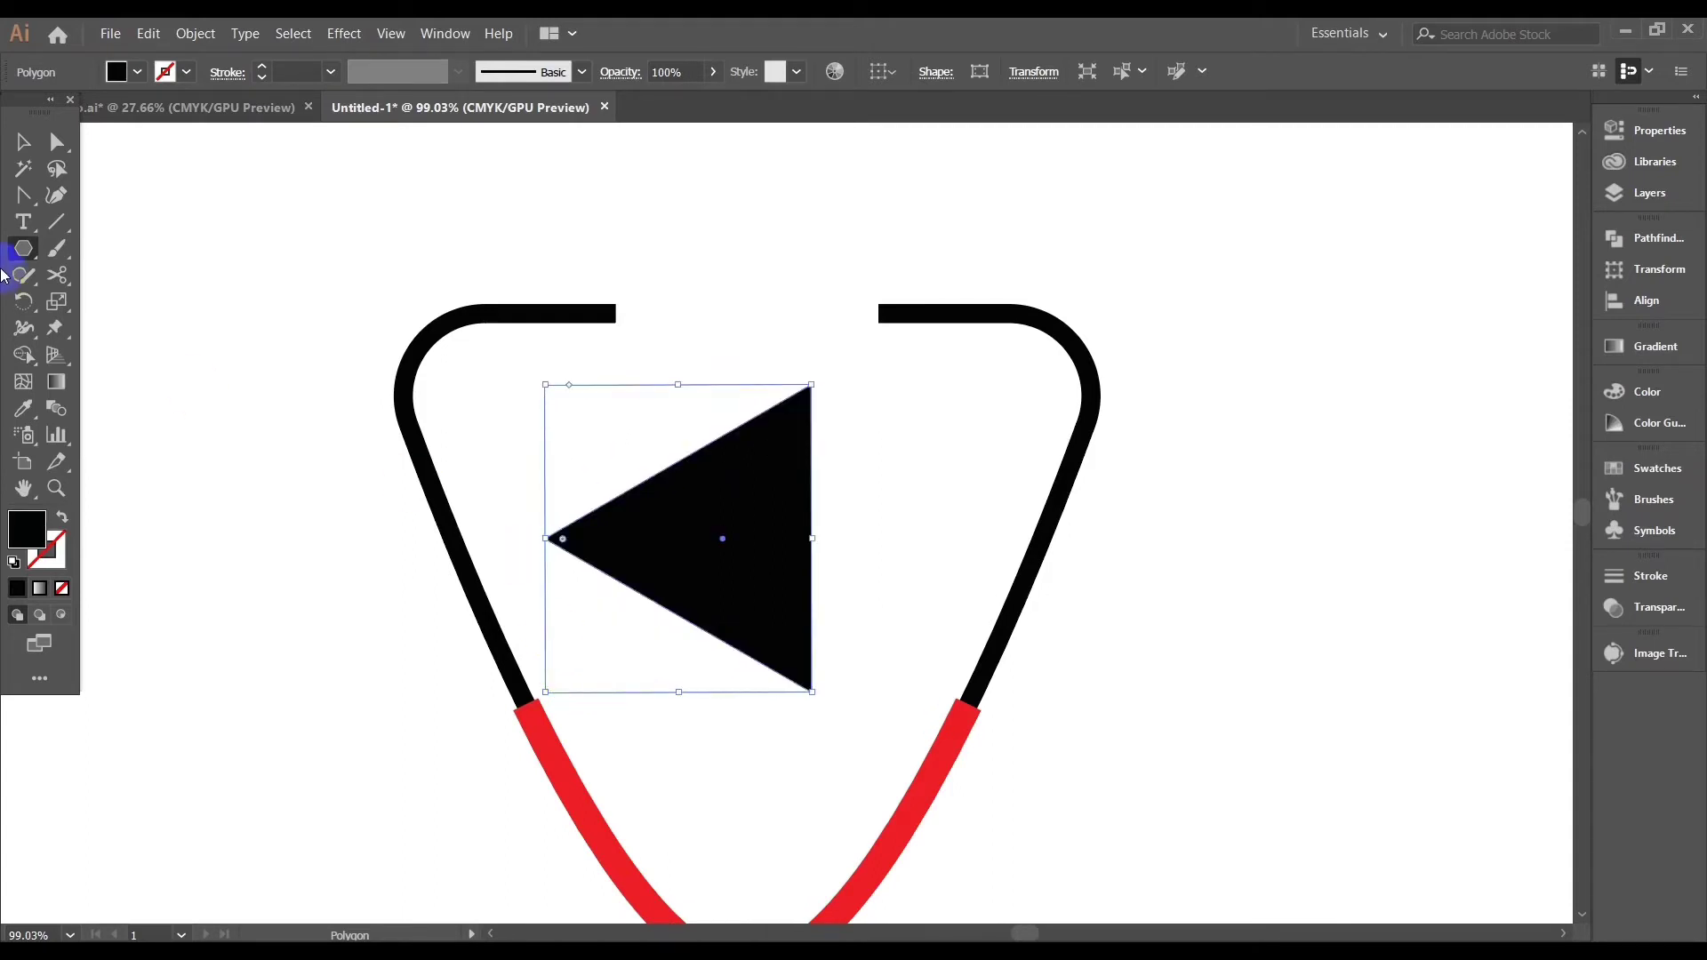
Scale down the black triangle and move its tip onto the end of the left arm at the gap
click(22, 149)
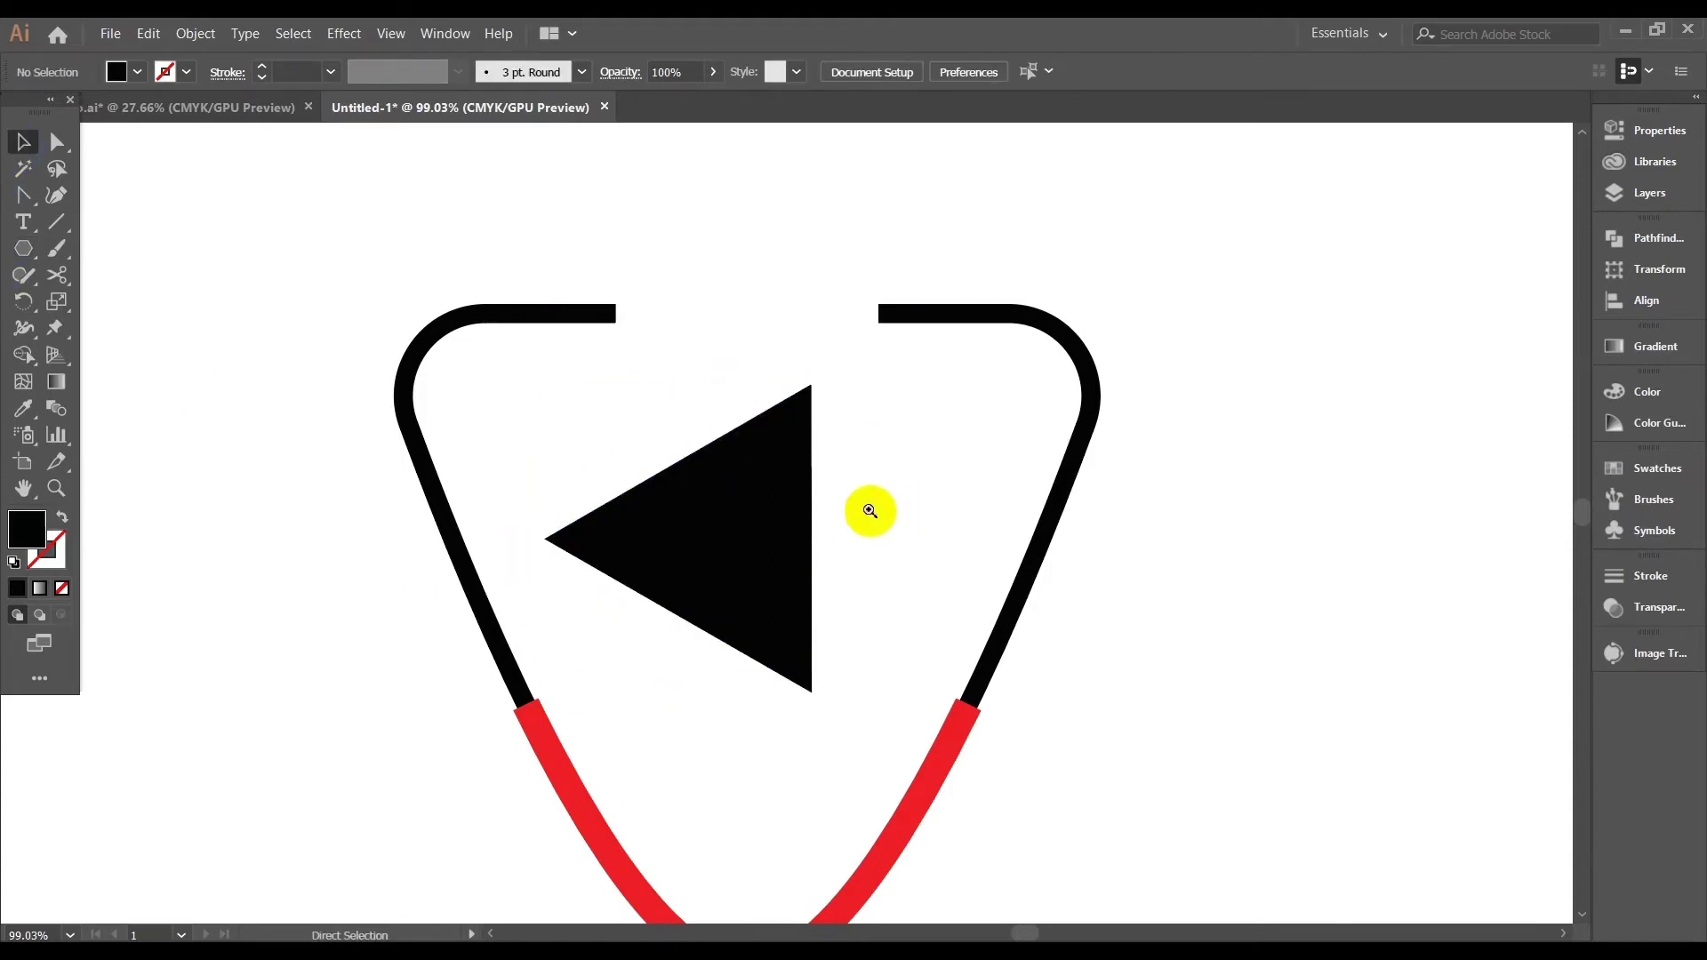
scroll(869, 507, up, 1)
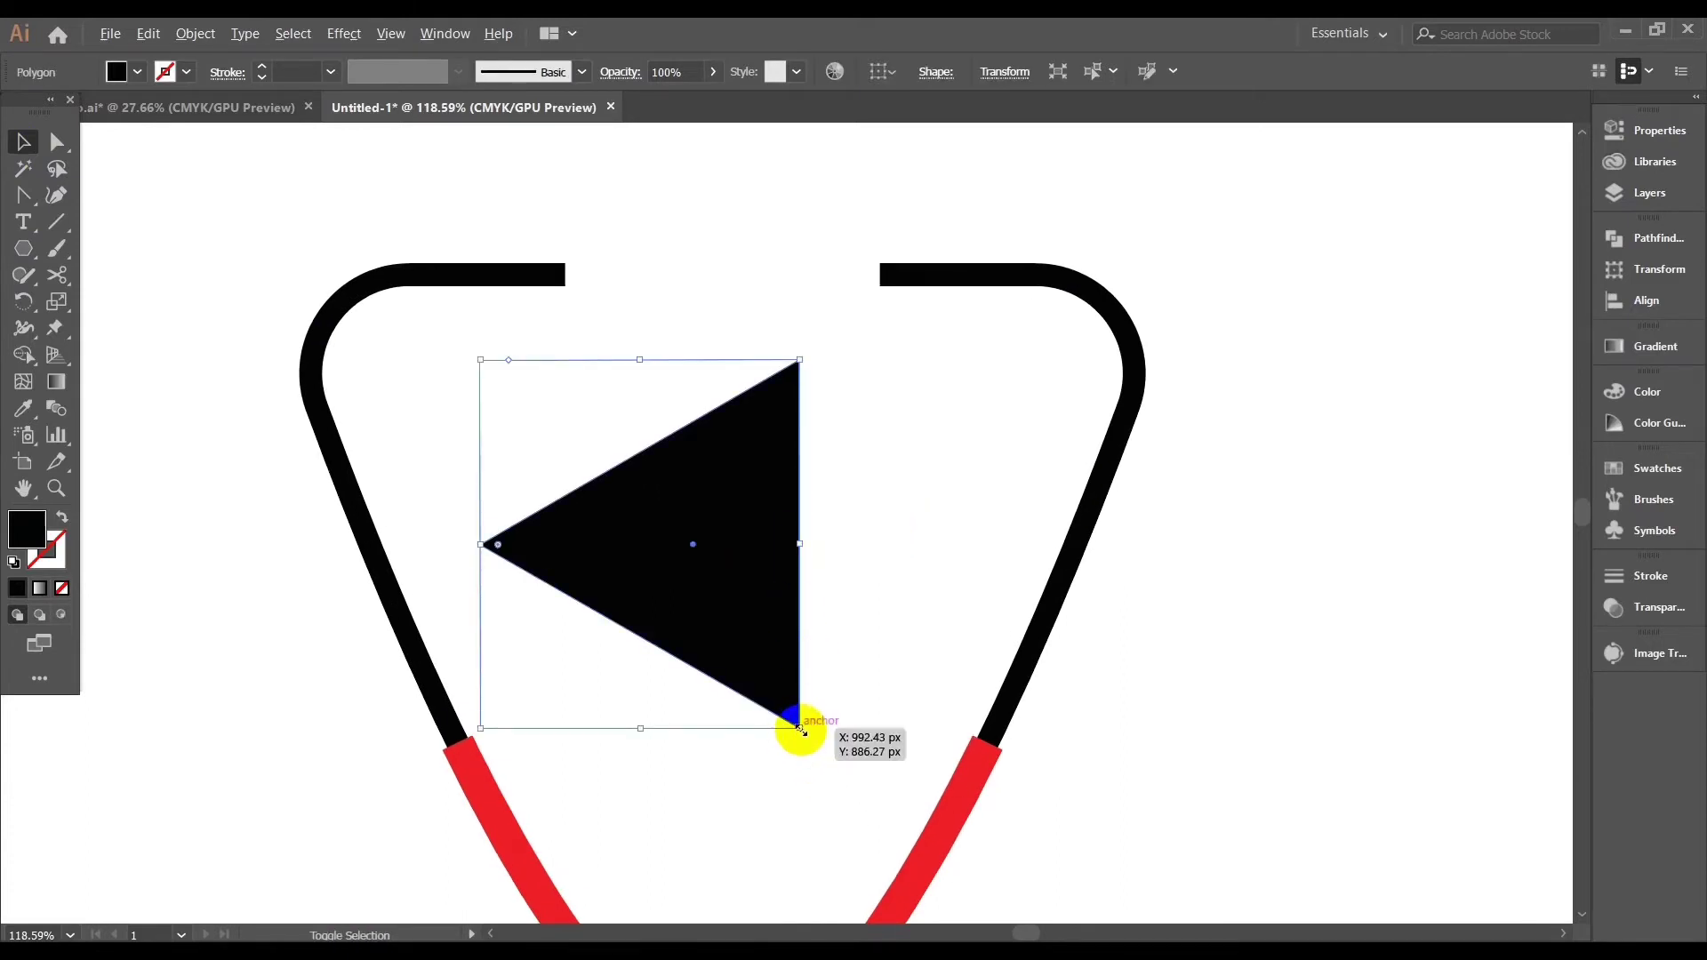
drag(800, 729, 749, 640)
drag(685, 494, 654, 296)
click(533, 409)
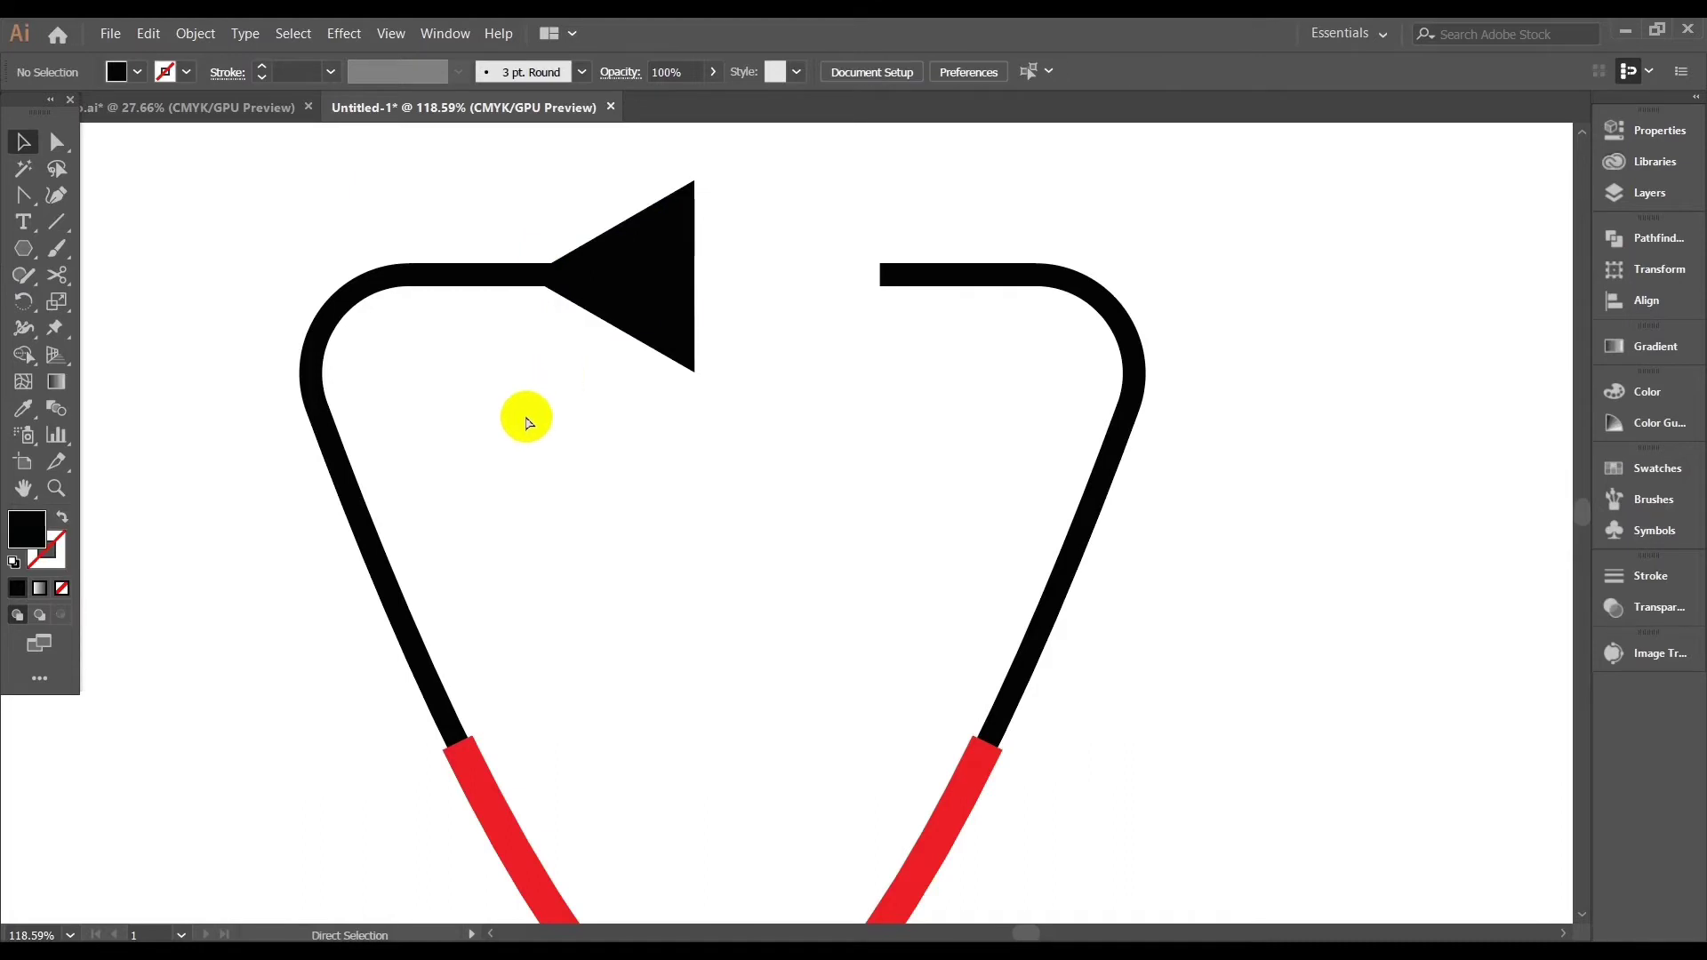
Shrink the black triangle on the left arm's end further, to about 83 by 95 px
scroll(626, 451, up, 1)
scroll(550, 578, up, 1)
click(685, 431)
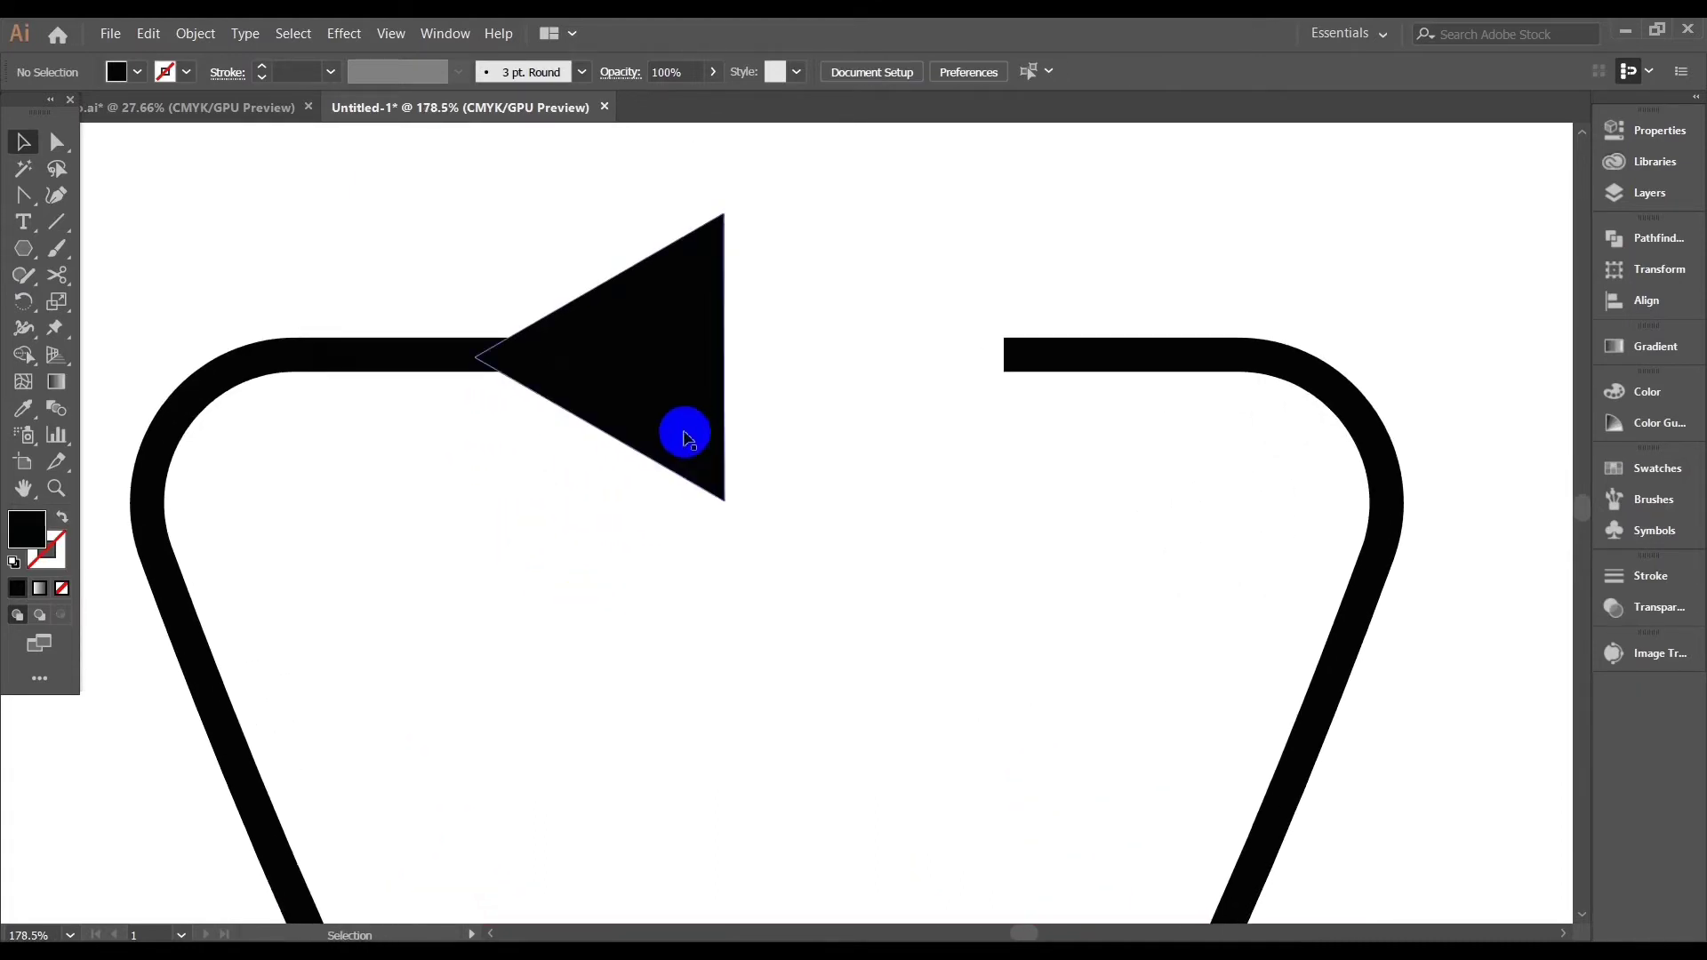
drag(724, 503, 681, 461)
click(781, 440)
click(690, 427)
click(832, 421)
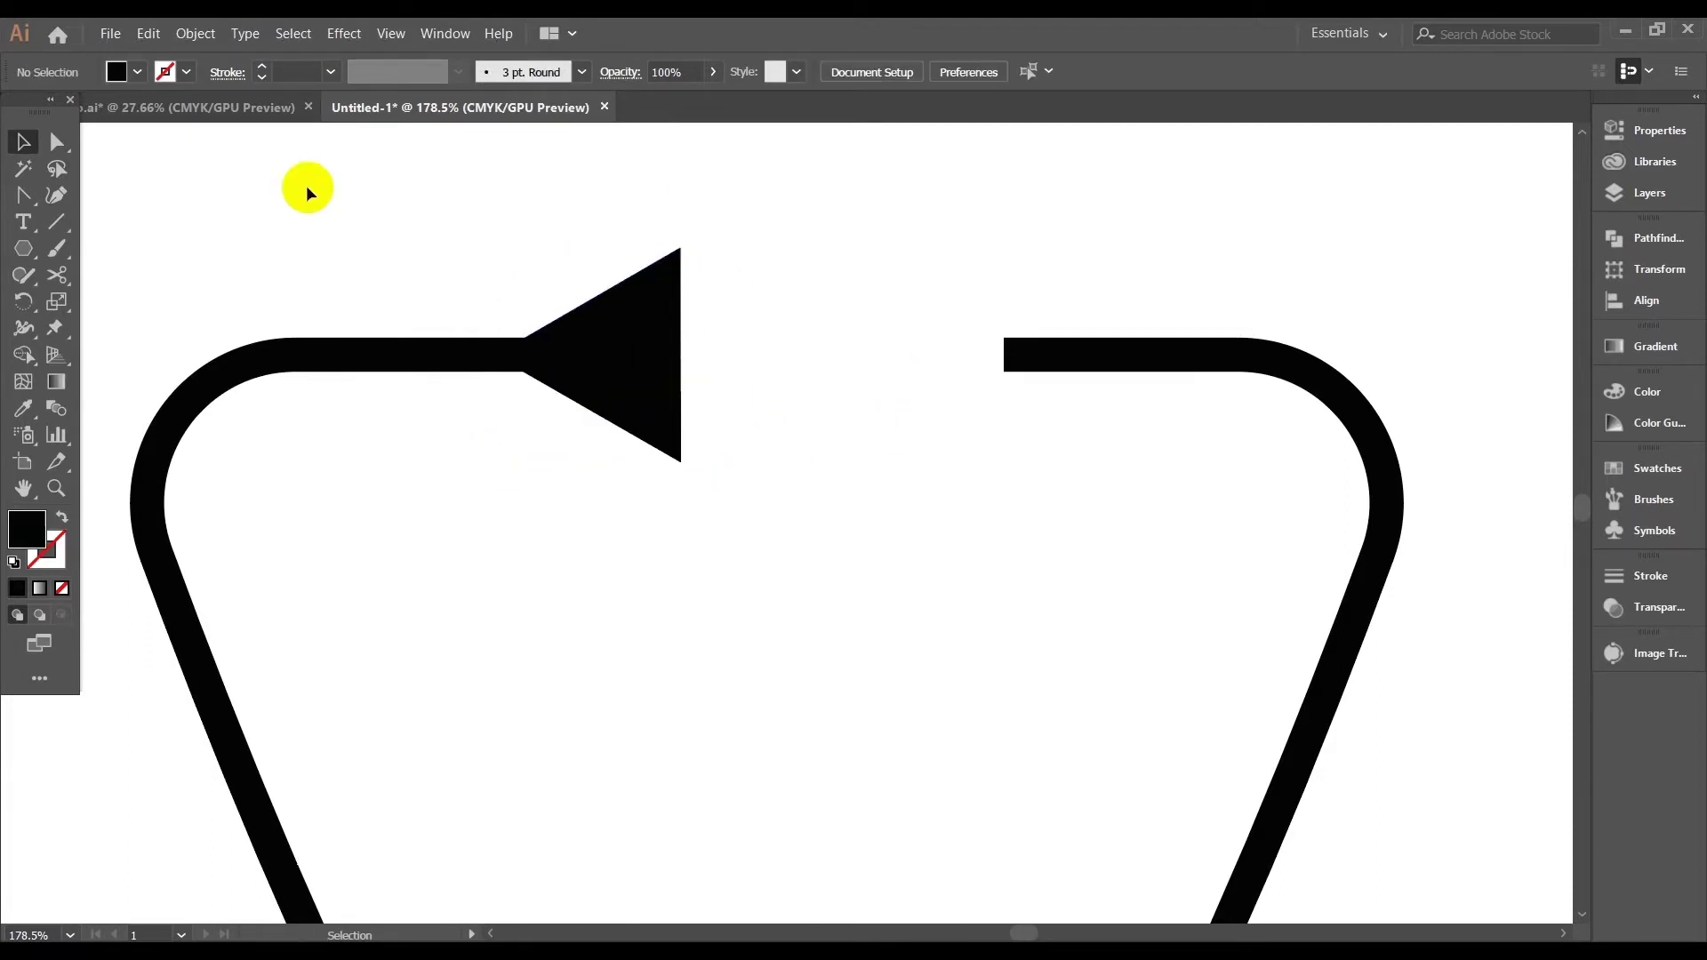
Round the black triangle's two corners facing the gap with the Direct Selection tool, keeping the tip on the arm sharp
click(57, 142)
drag(630, 209, 707, 471)
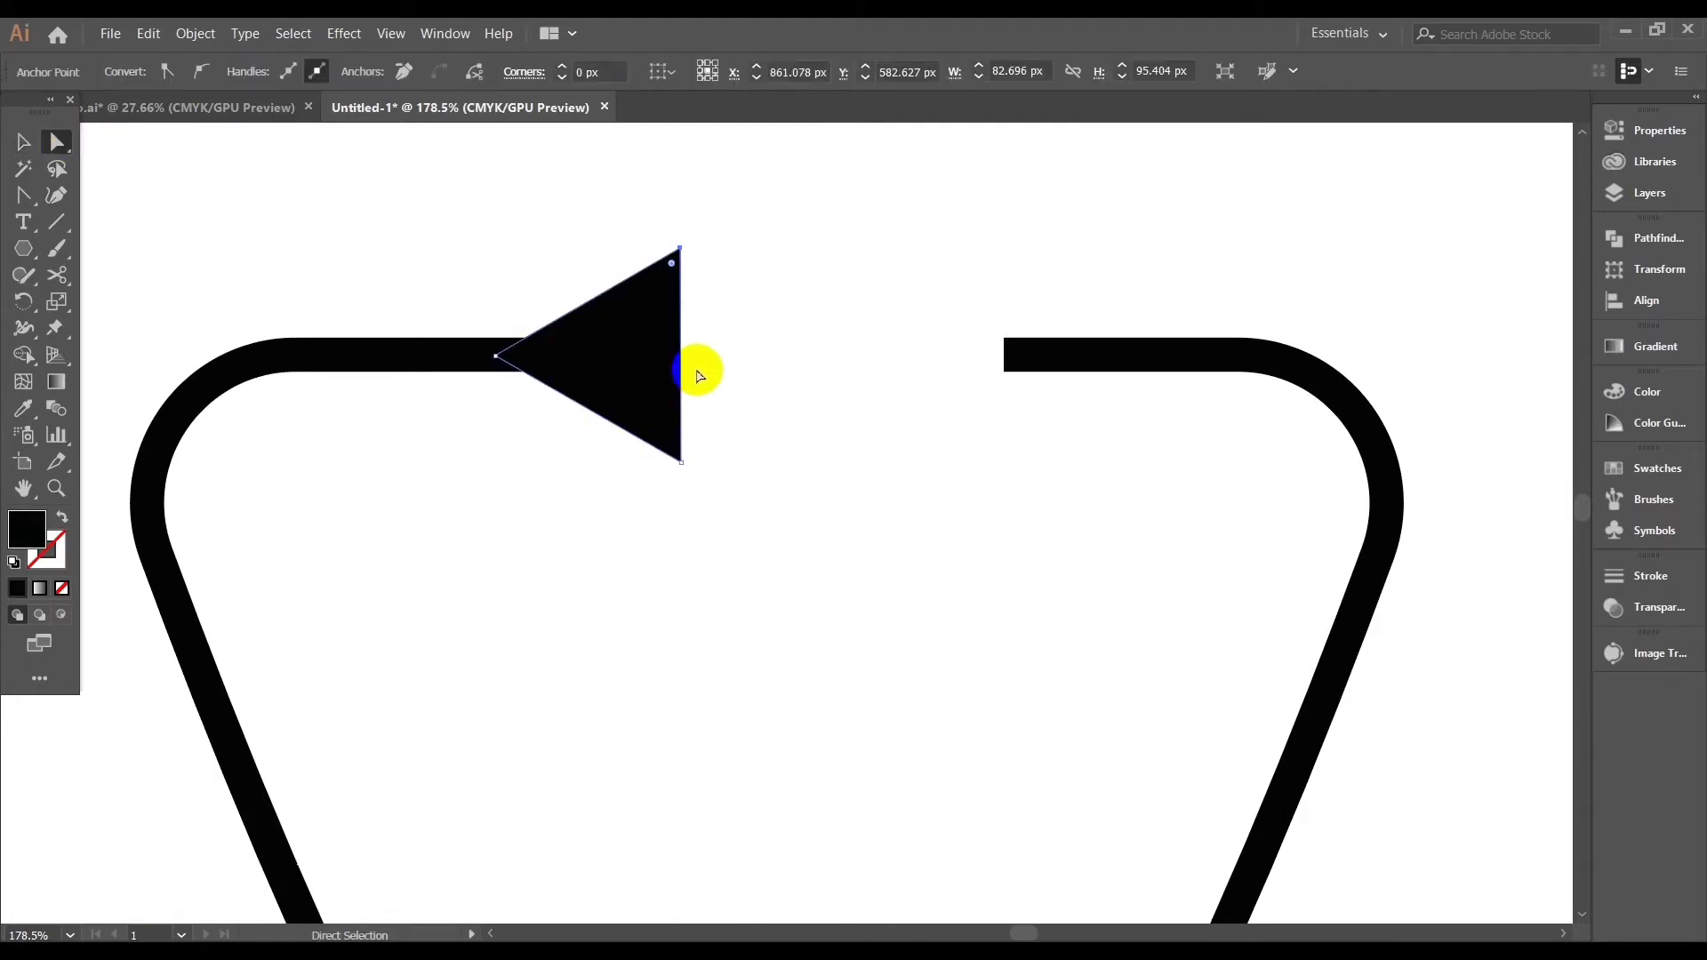
drag(668, 216, 704, 561)
drag(671, 263, 632, 312)
click(543, 258)
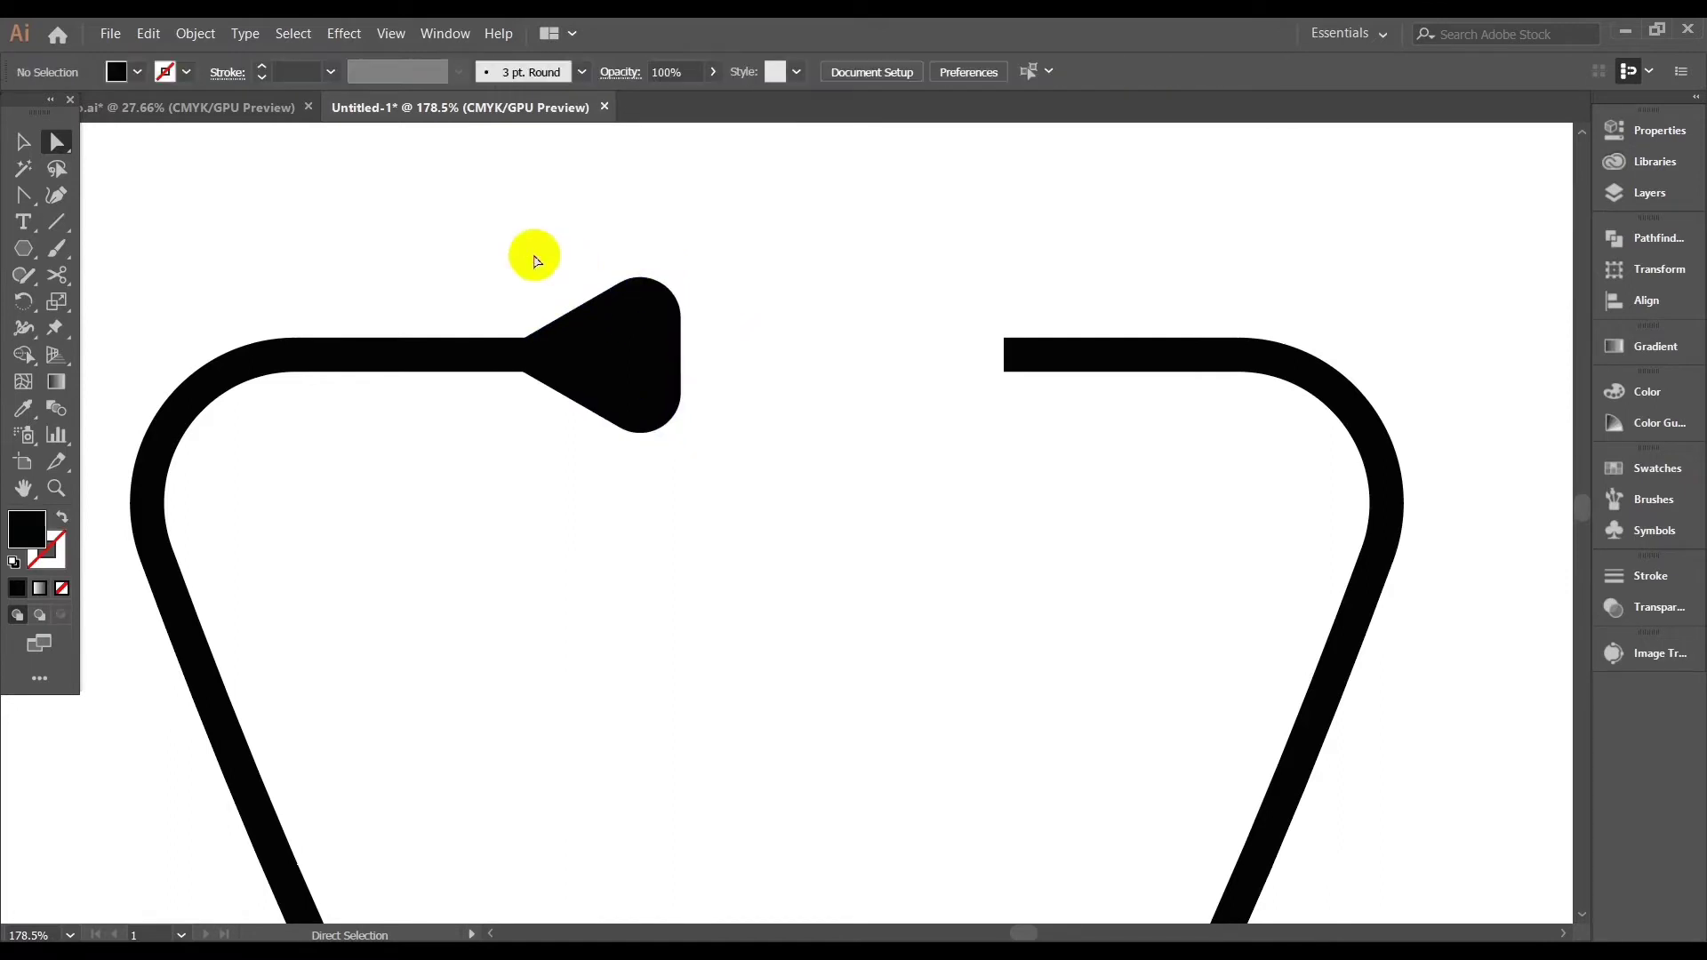
Reflect a copy of the rounded black tip on the left arm across the vertical axis
scroll(695, 651, down, 3)
scroll(648, 566, right, 2)
click(553, 392)
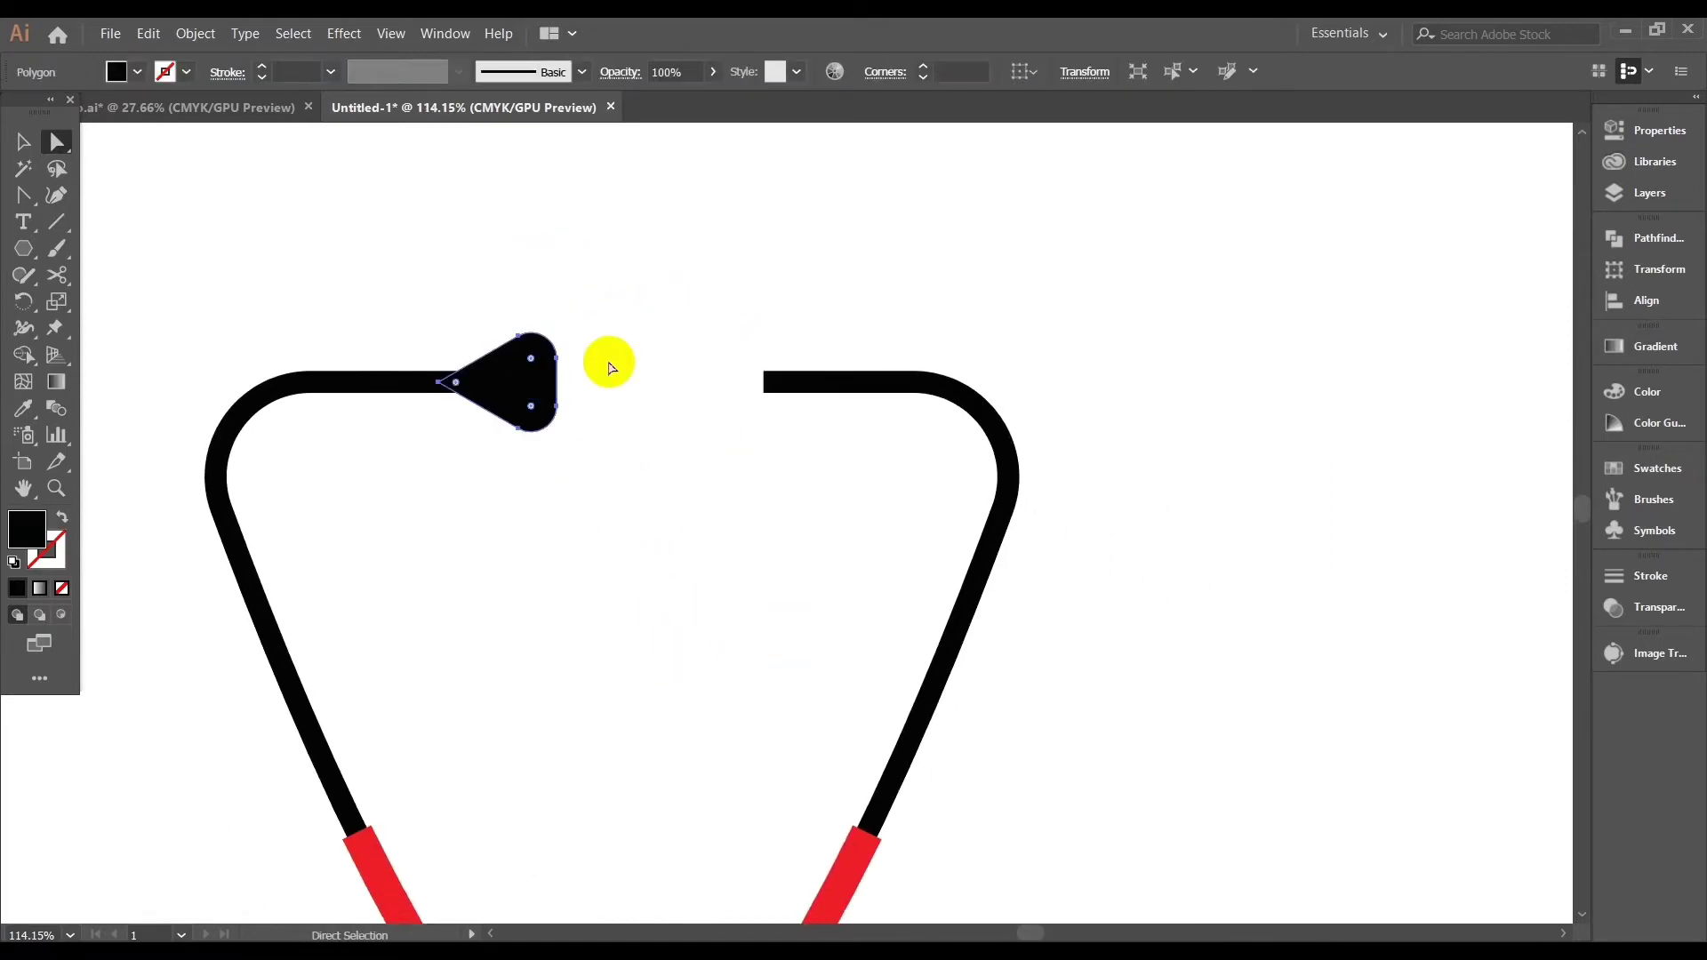
right_click(686, 311)
mouse_move(793, 575)
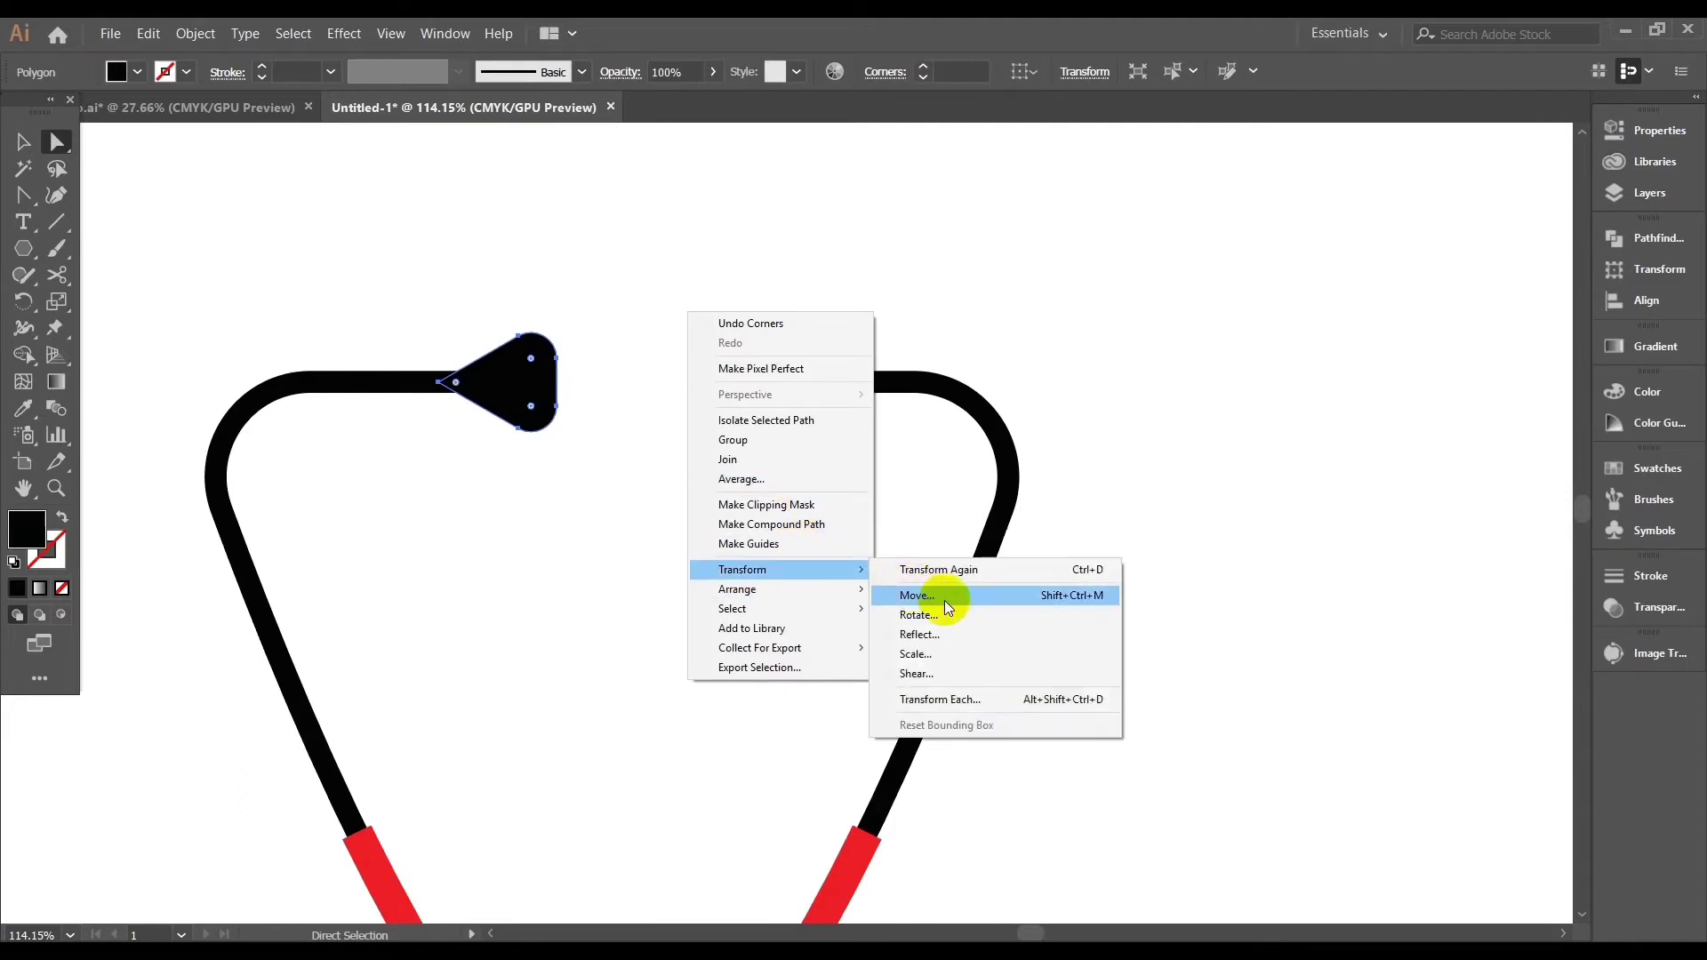
click(937, 635)
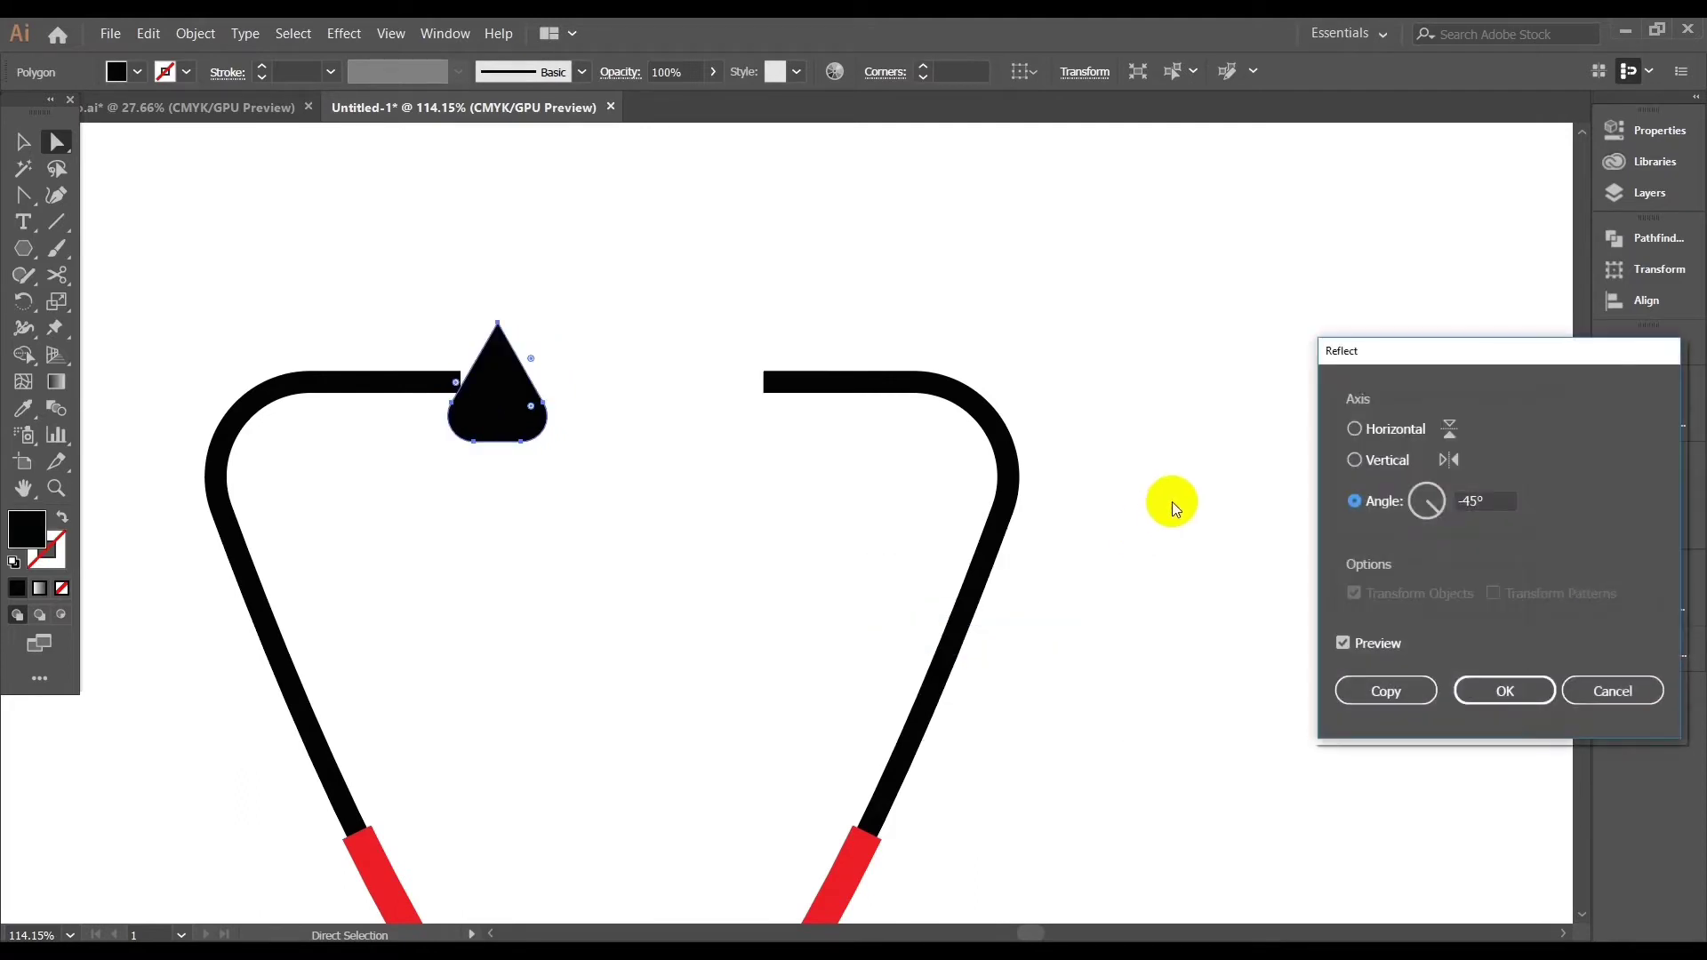
click(1355, 462)
click(1384, 694)
Move the mirrored tip horizontally across the gap until its point sits on the end of the right arm
key(v)
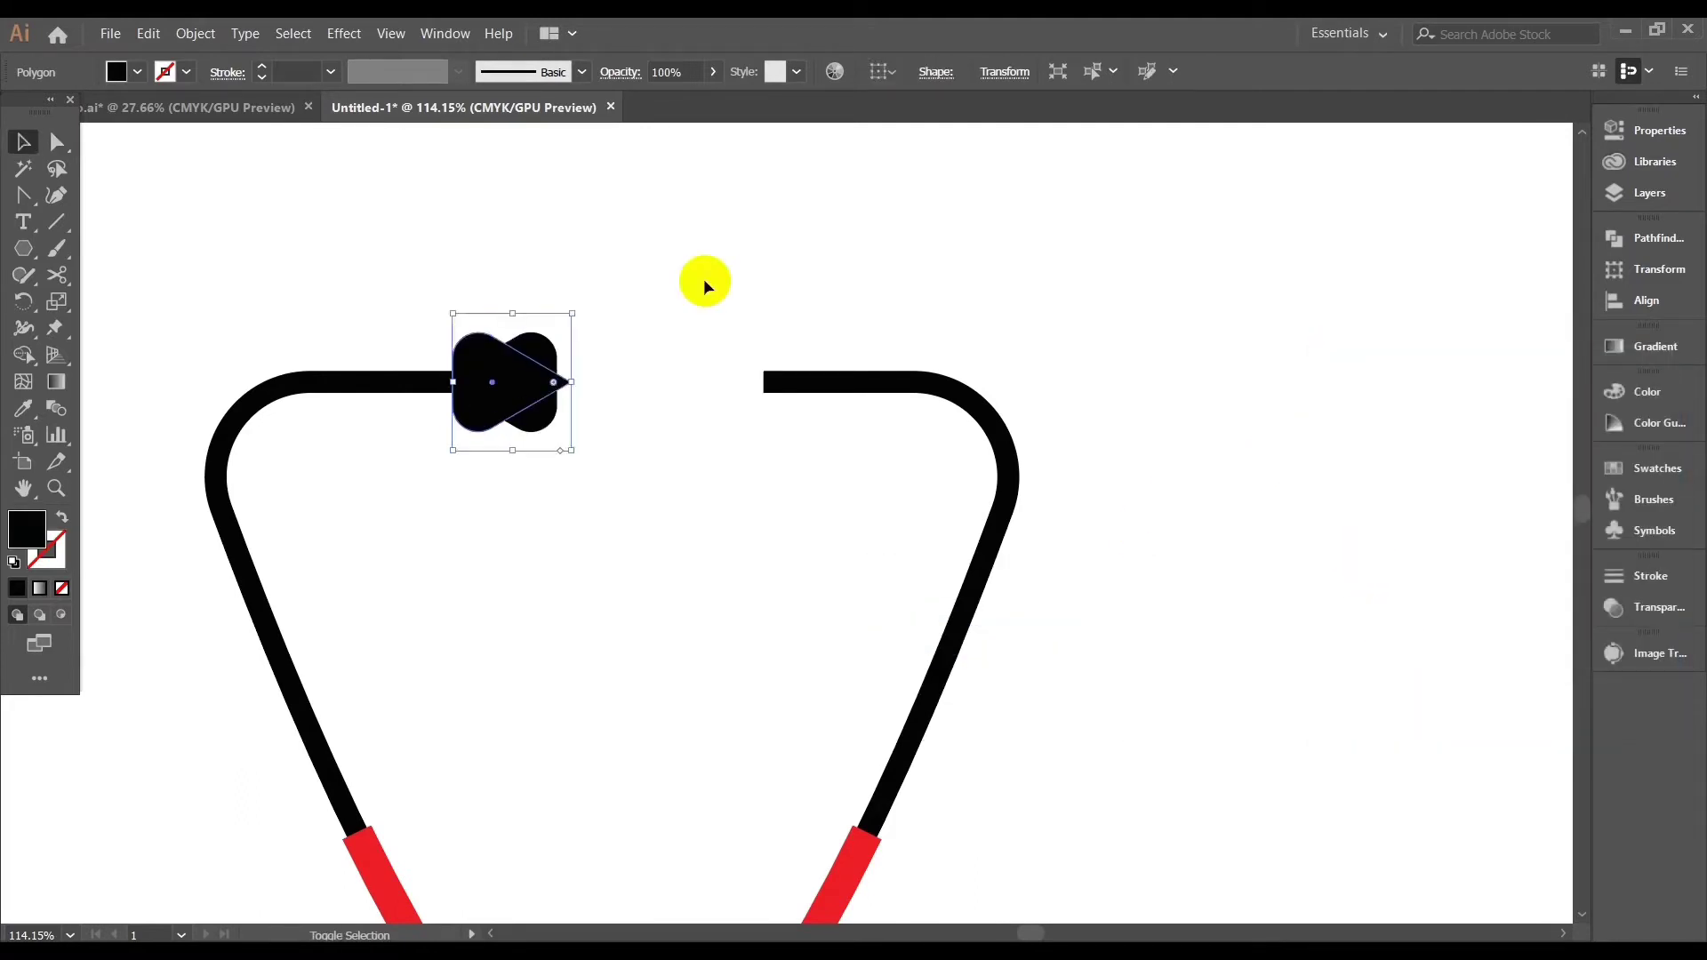
key(Right)
key(Right)
key(Right)
key(Right)
key(Right)
key(Right)
key(Right)
key(Right)
key(Right)
key(Right)
key(Right)
key(Right)
key(Right)
key(Right)
key(Right)
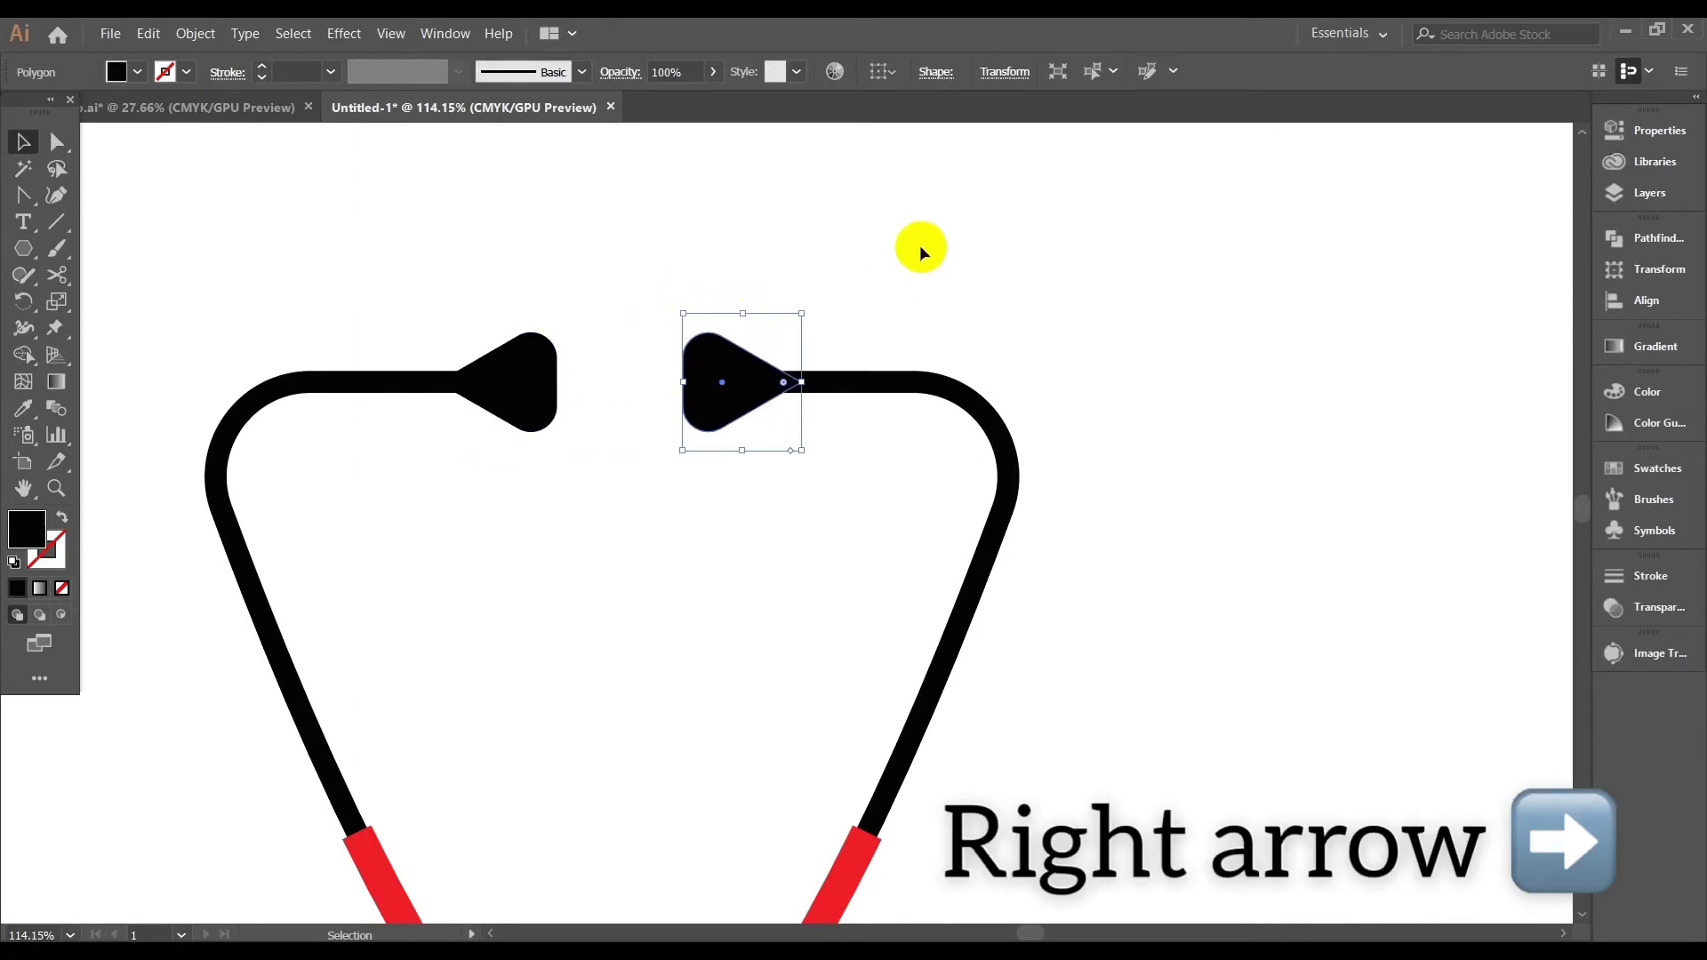
click(919, 243)
scroll(679, 545, up, 2)
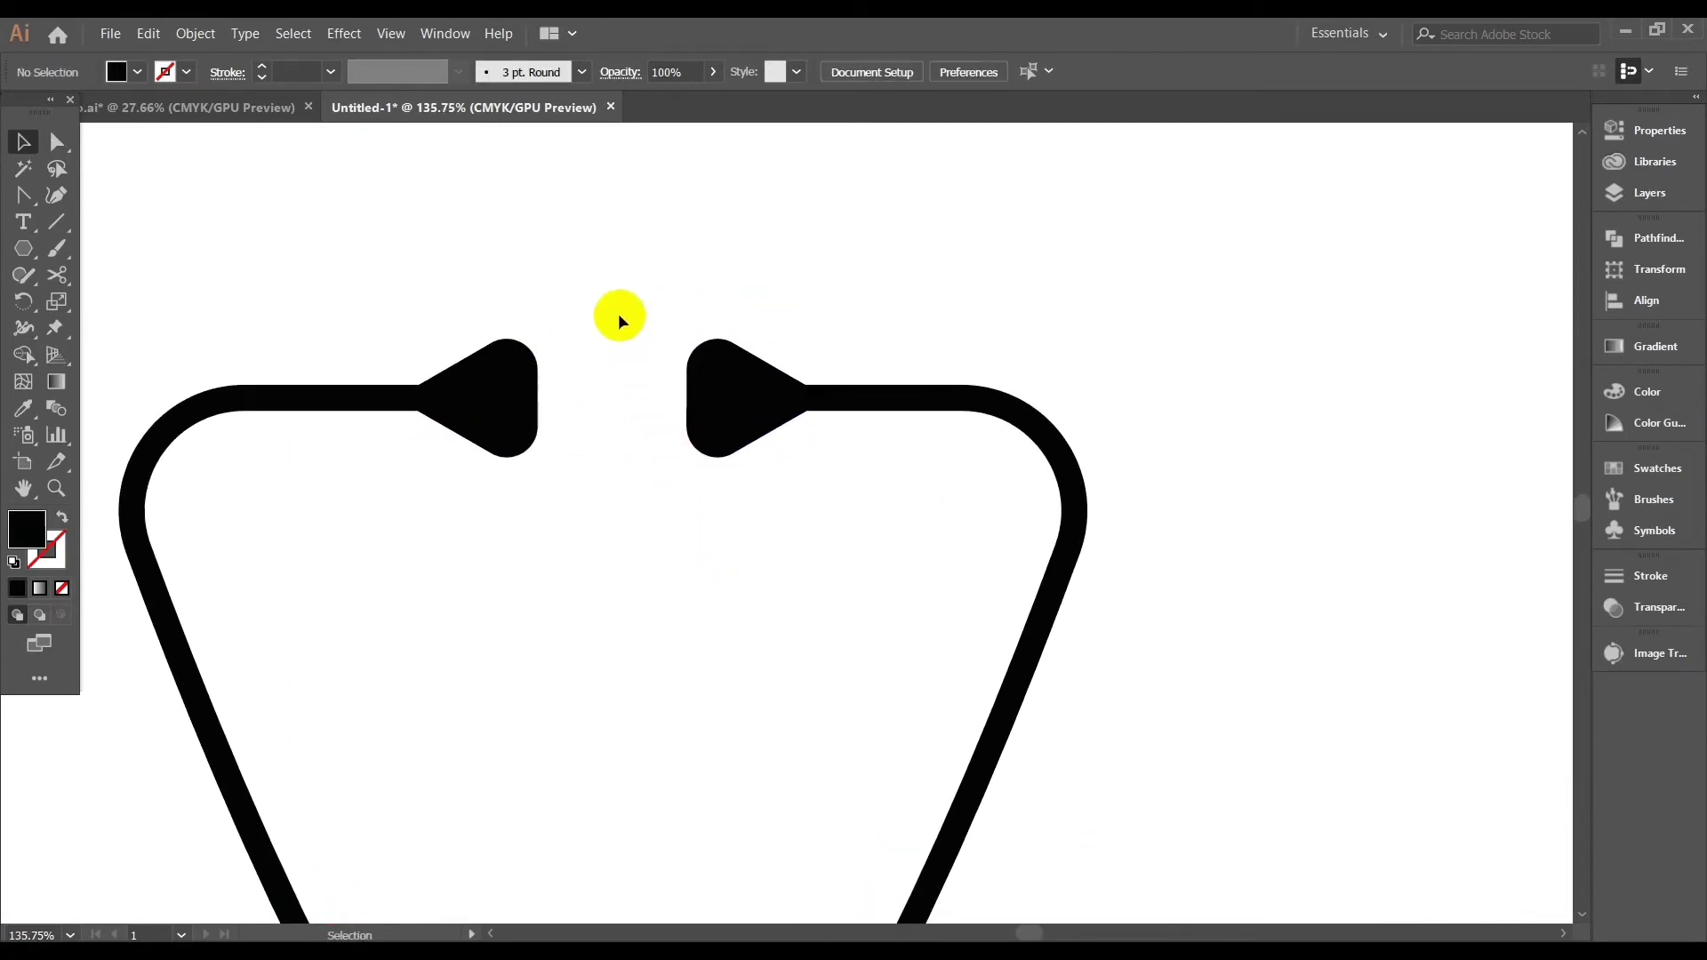
Direct-select the right tip with the adjoining upper arm anchors and nudge them slightly outward to widen the gap
drag(620, 315, 875, 536)
click(1353, 366)
drag(1313, 624, 1076, 491)
drag(1204, 622, 1074, 522)
mouse_move(1078, 587)
mouse_down()
mouse_move(1102, 598)
mouse_move(1069, 611)
mouse_up()
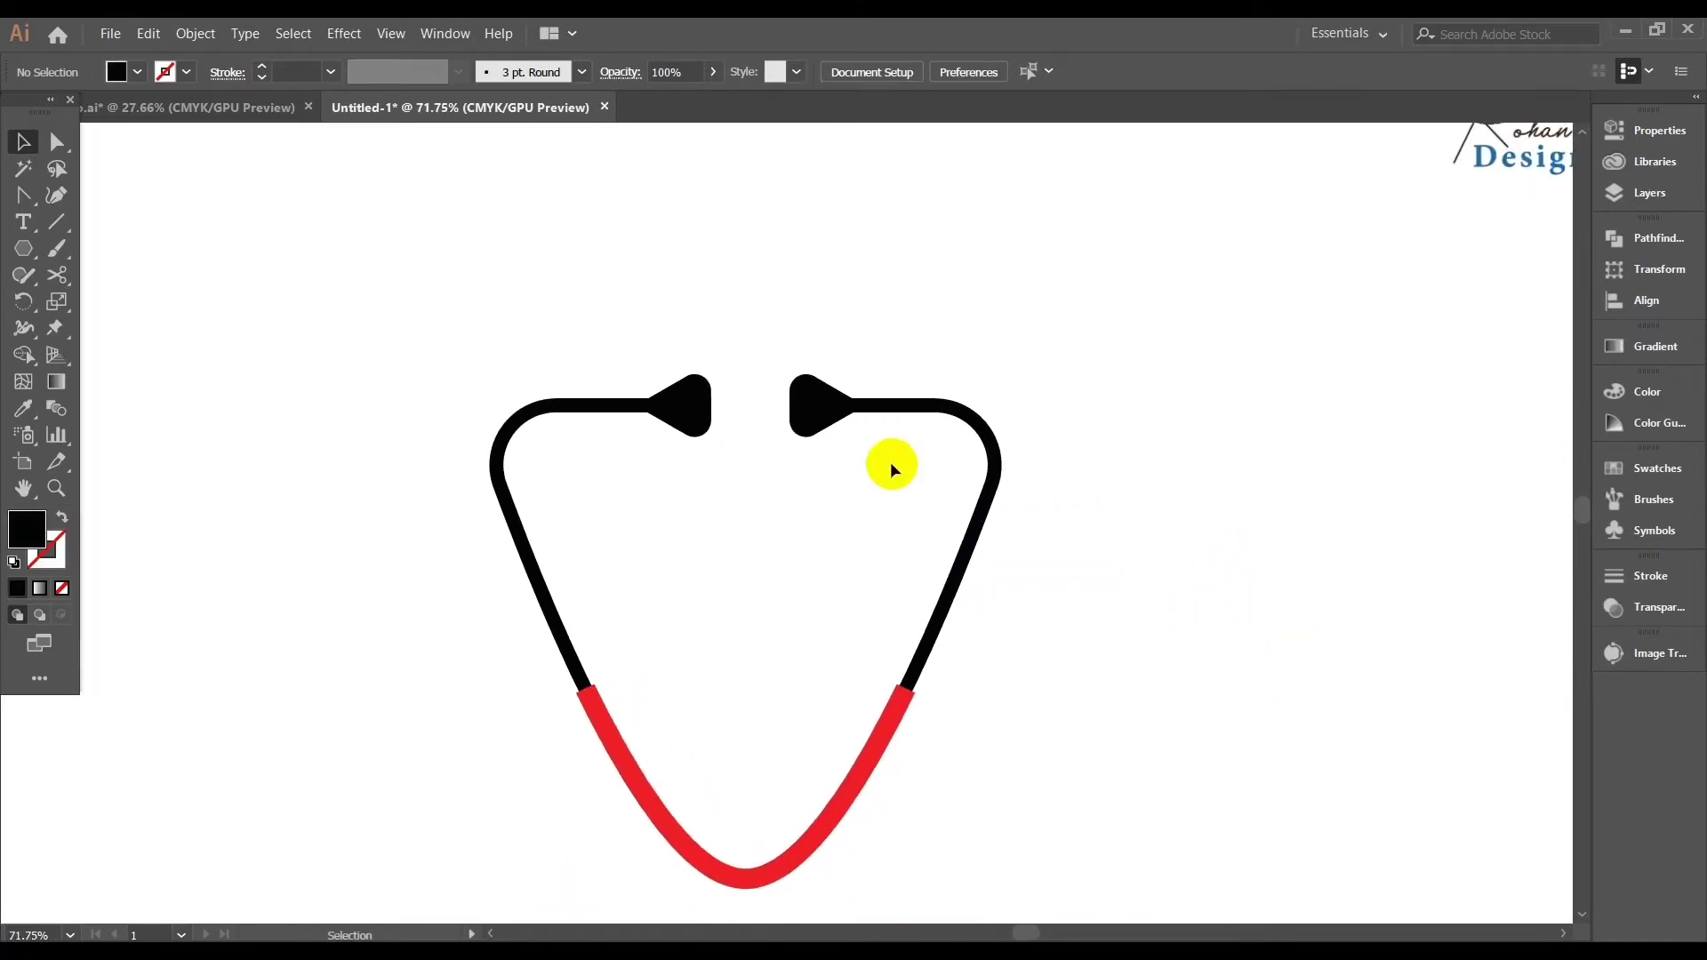
click(56, 142)
drag(756, 322, 989, 466)
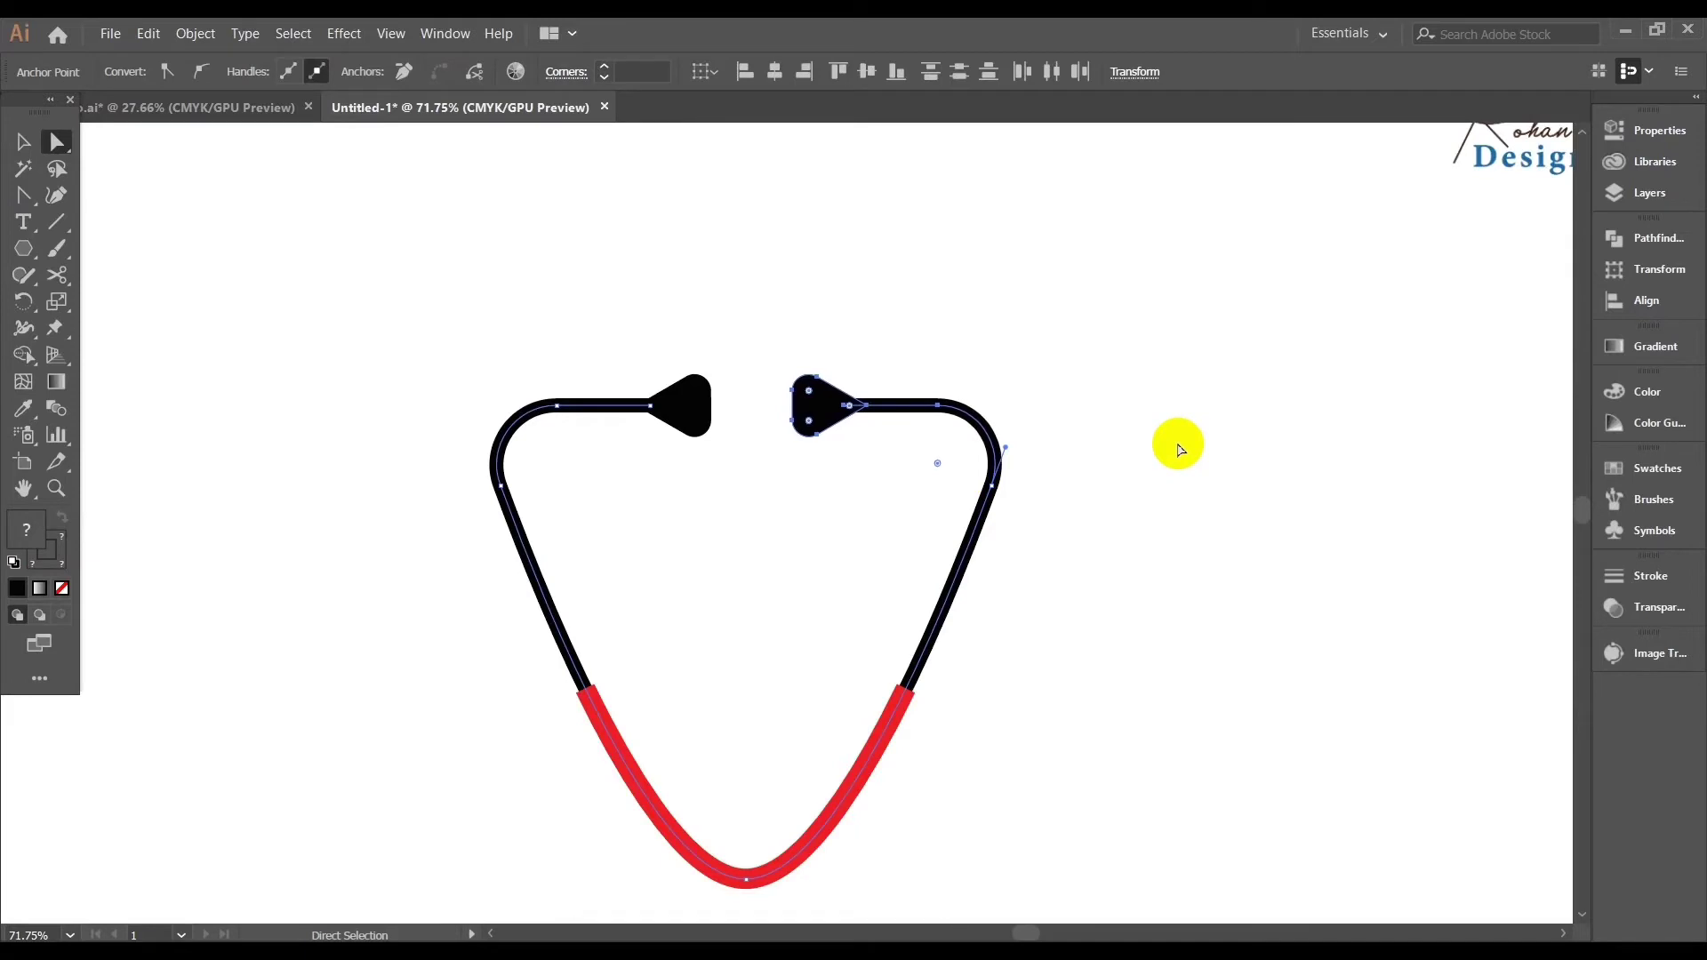
click(1143, 415)
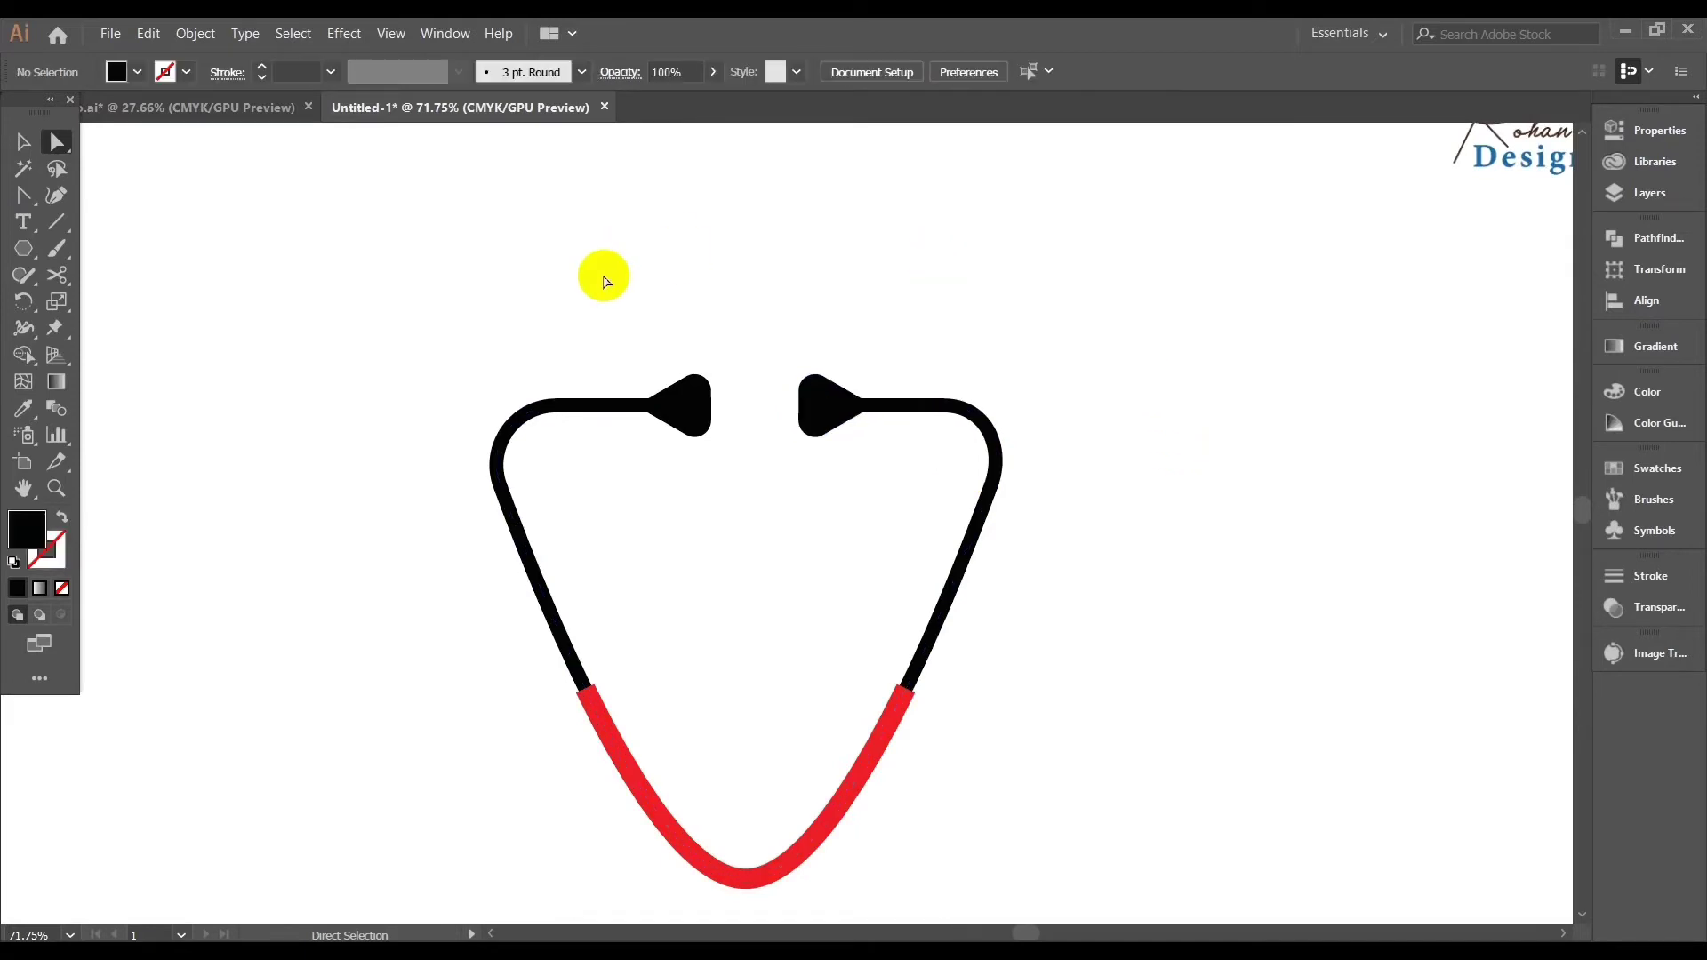
Direct-select the left tip with its upper arm anchors and nudge them slightly outward to match the right side
drag(604, 304, 743, 525)
drag(514, 302, 727, 475)
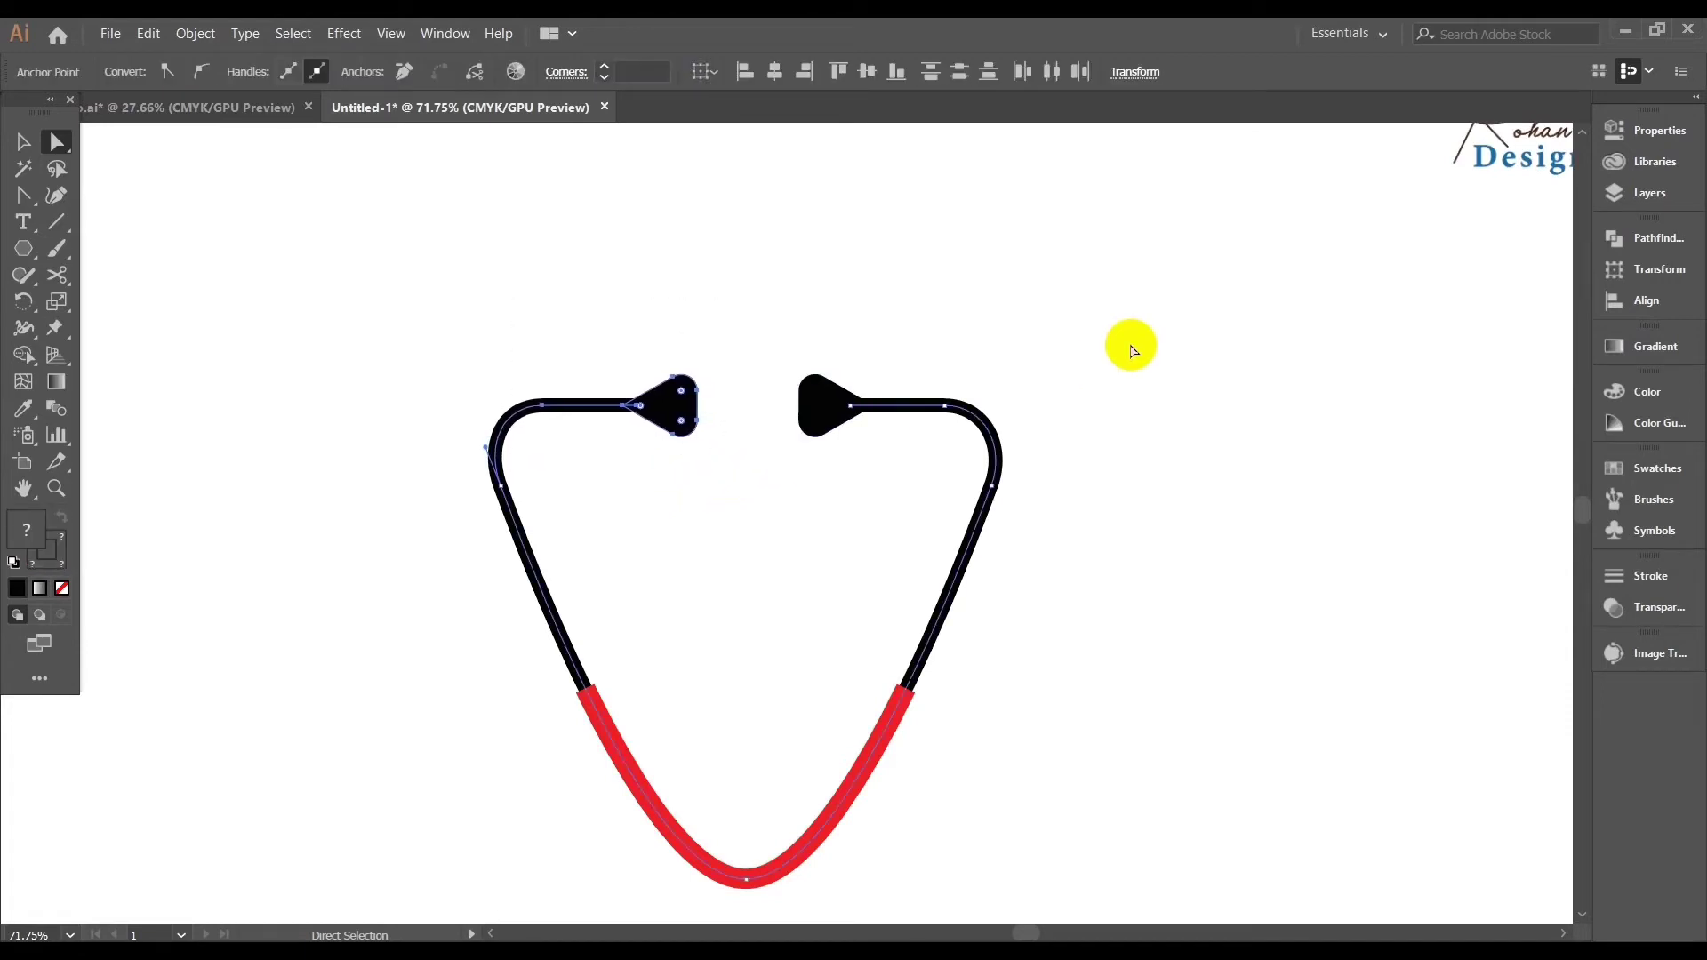
click(1133, 349)
Expand the fill and stroke of the black arm paths and the red lower curve into shapes
scroll(1037, 568, down, 2)
drag(1037, 569, 965, 485)
drag(412, 322, 493, 448)
click(1145, 439)
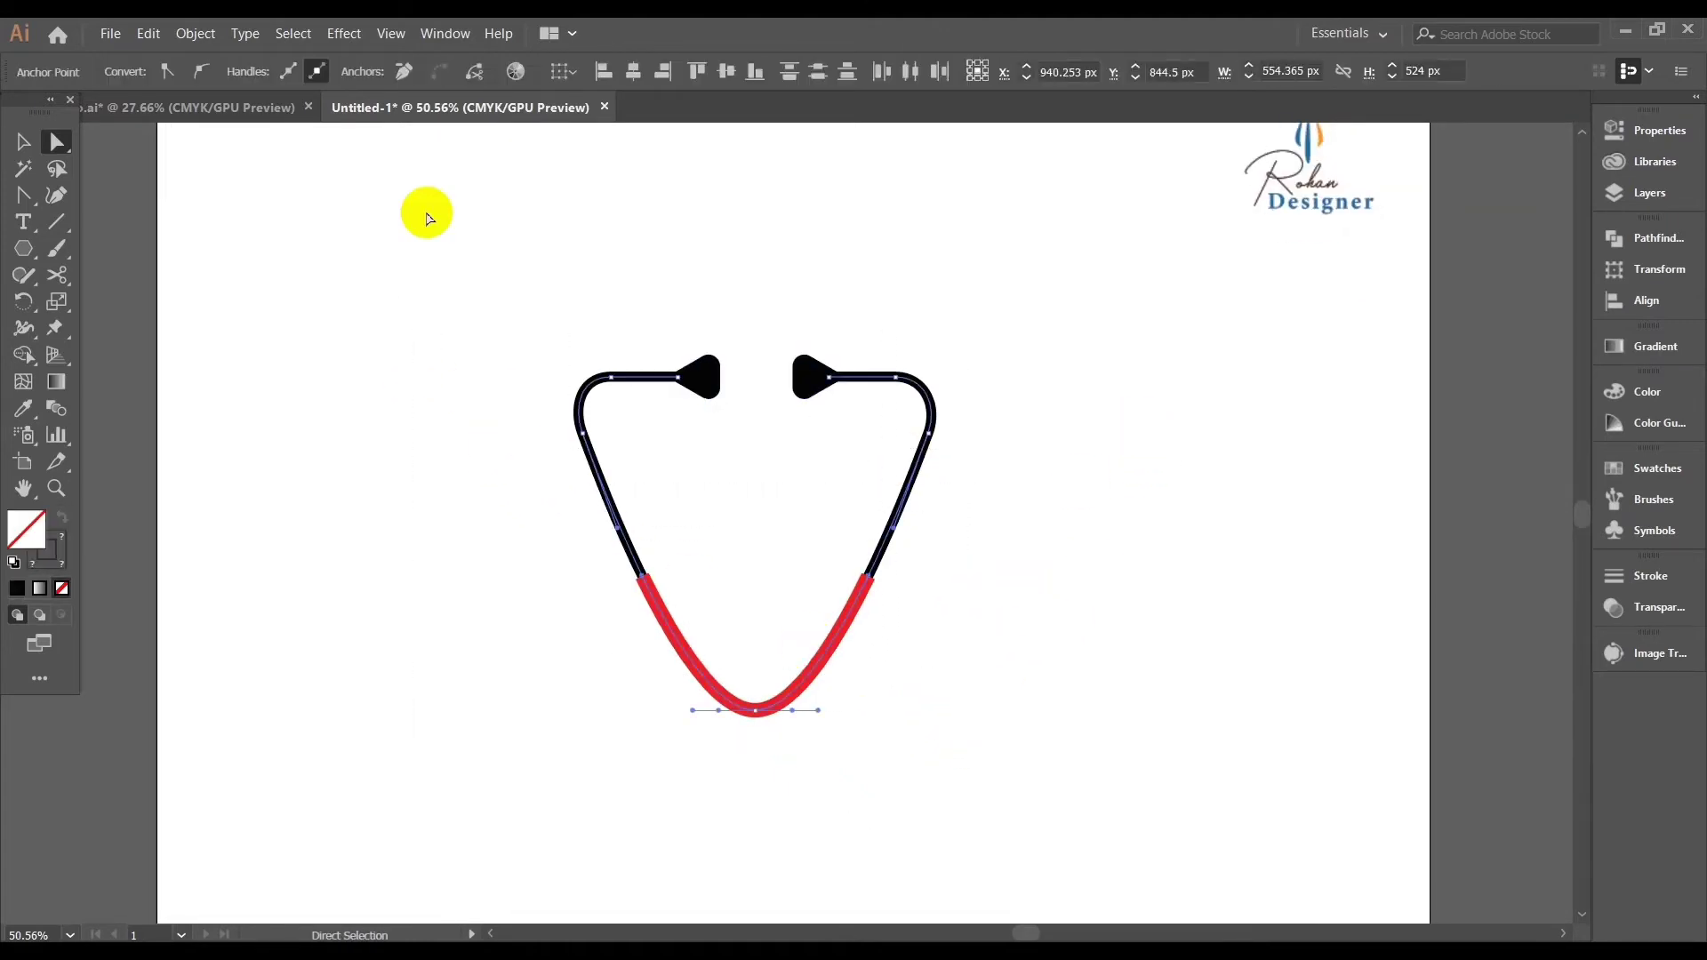
click(178, 34)
click(252, 221)
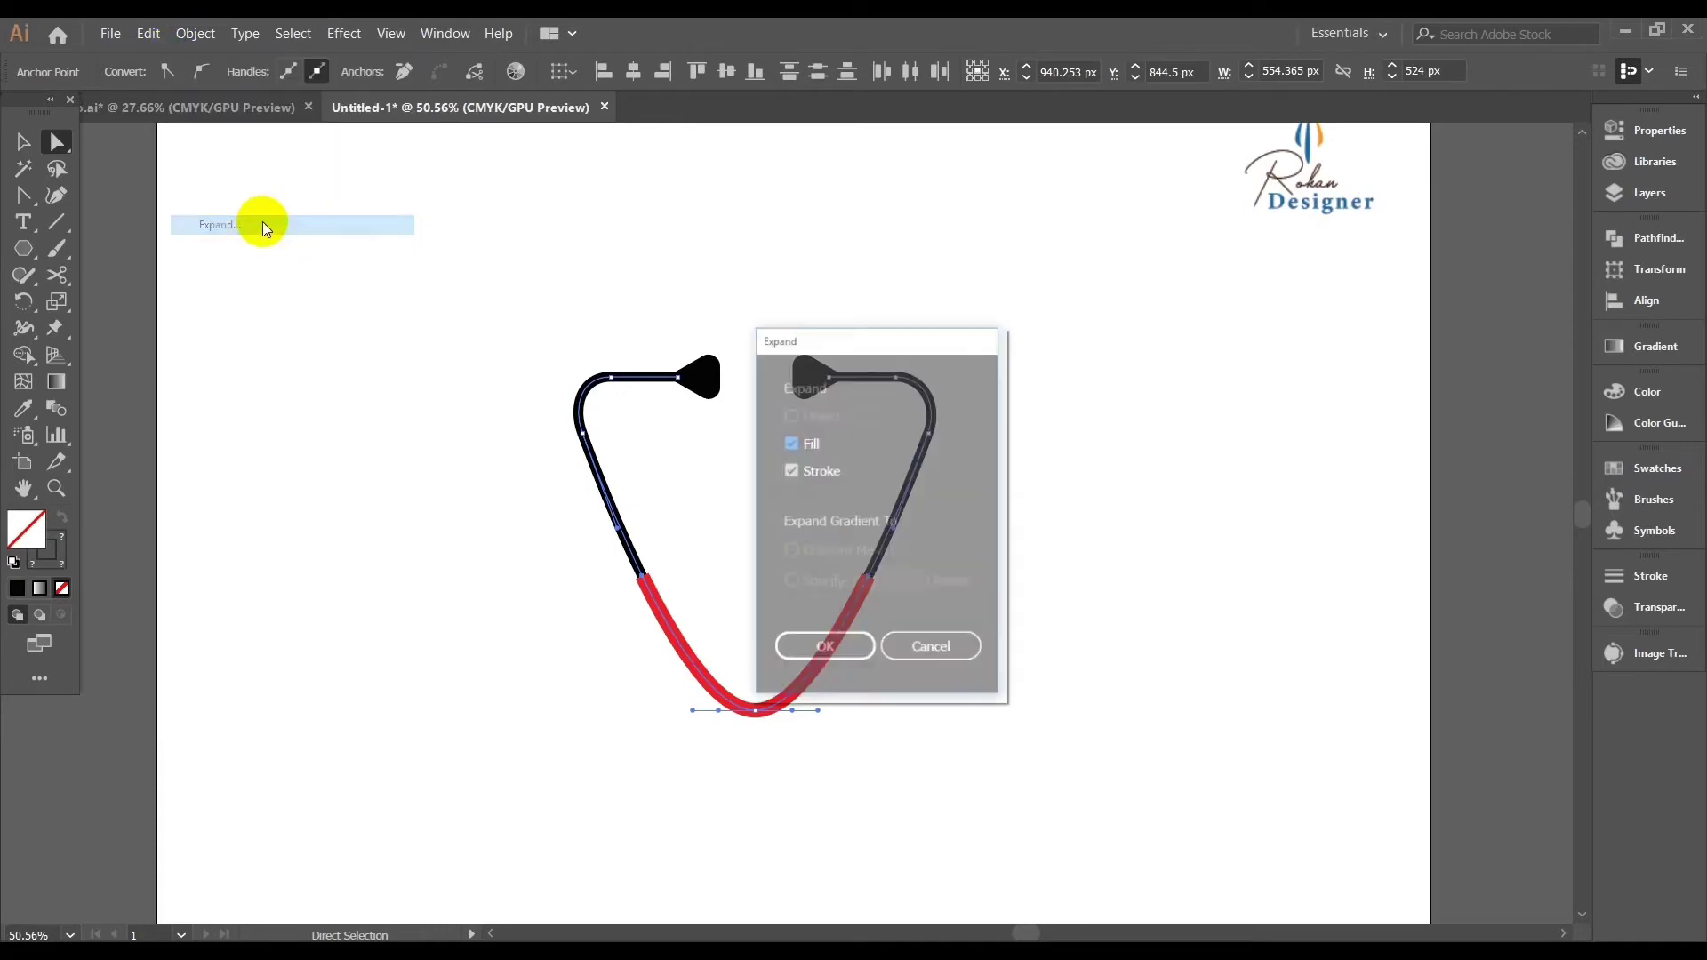
click(820, 650)
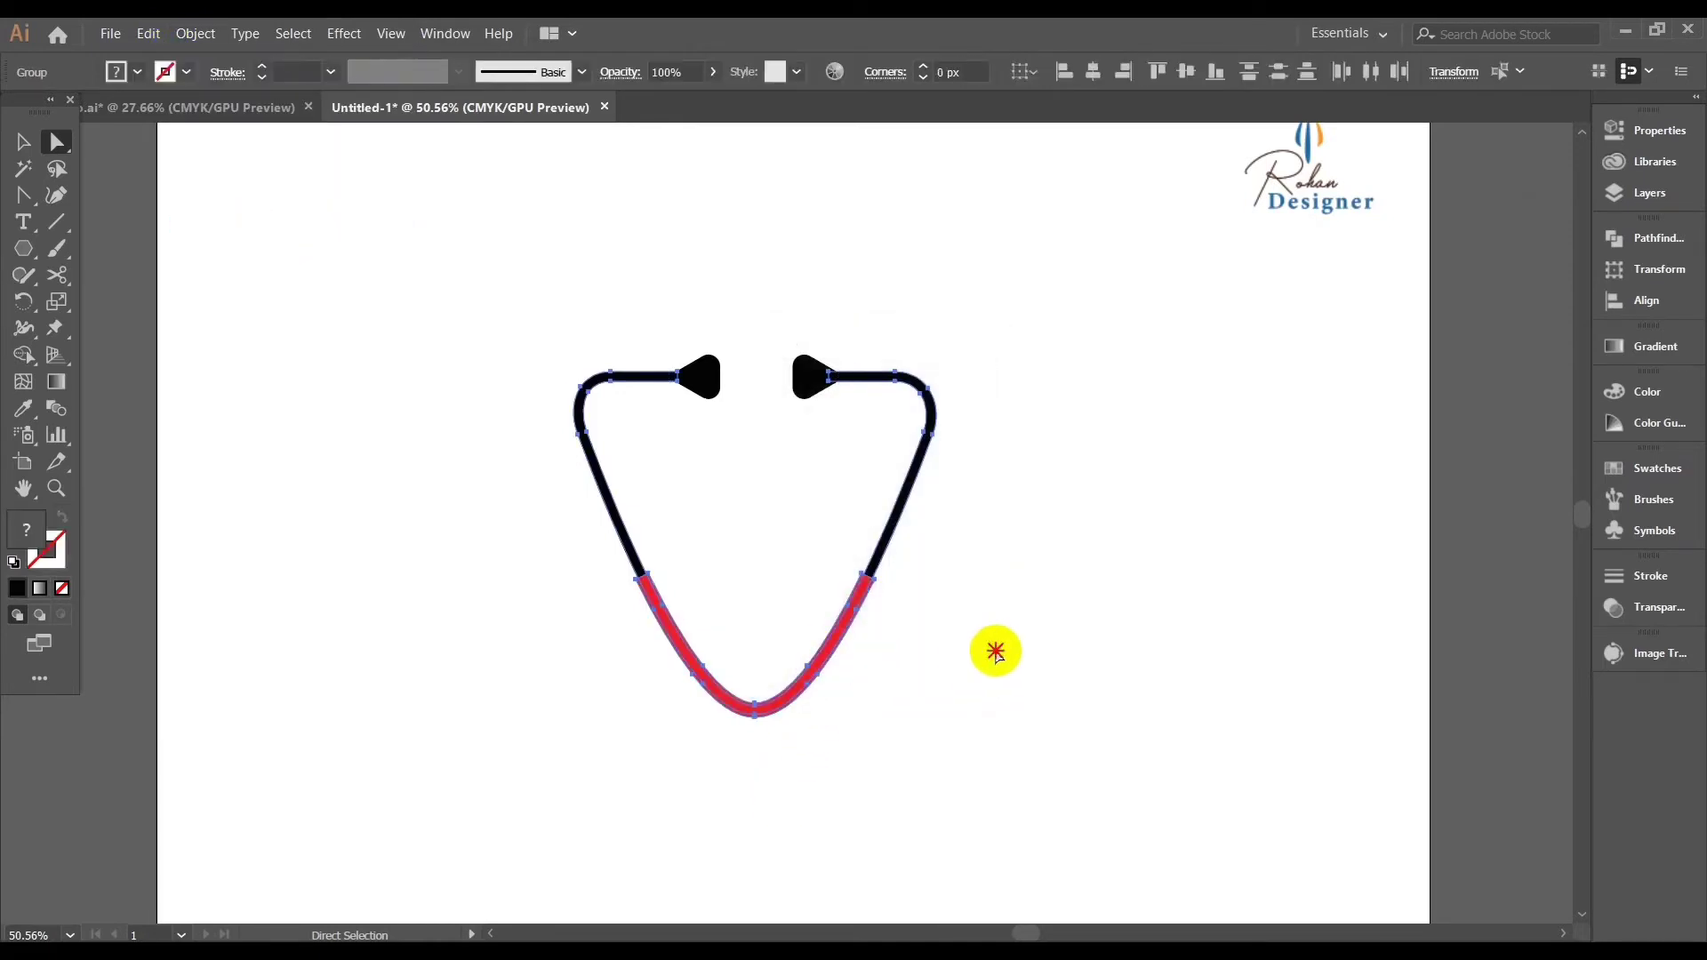
click(1000, 651)
Select the whole stethoscope outline with both tips and unite everything into one shape with Pathfinder
scroll(1014, 685, up, 2)
key(ctrl+a)
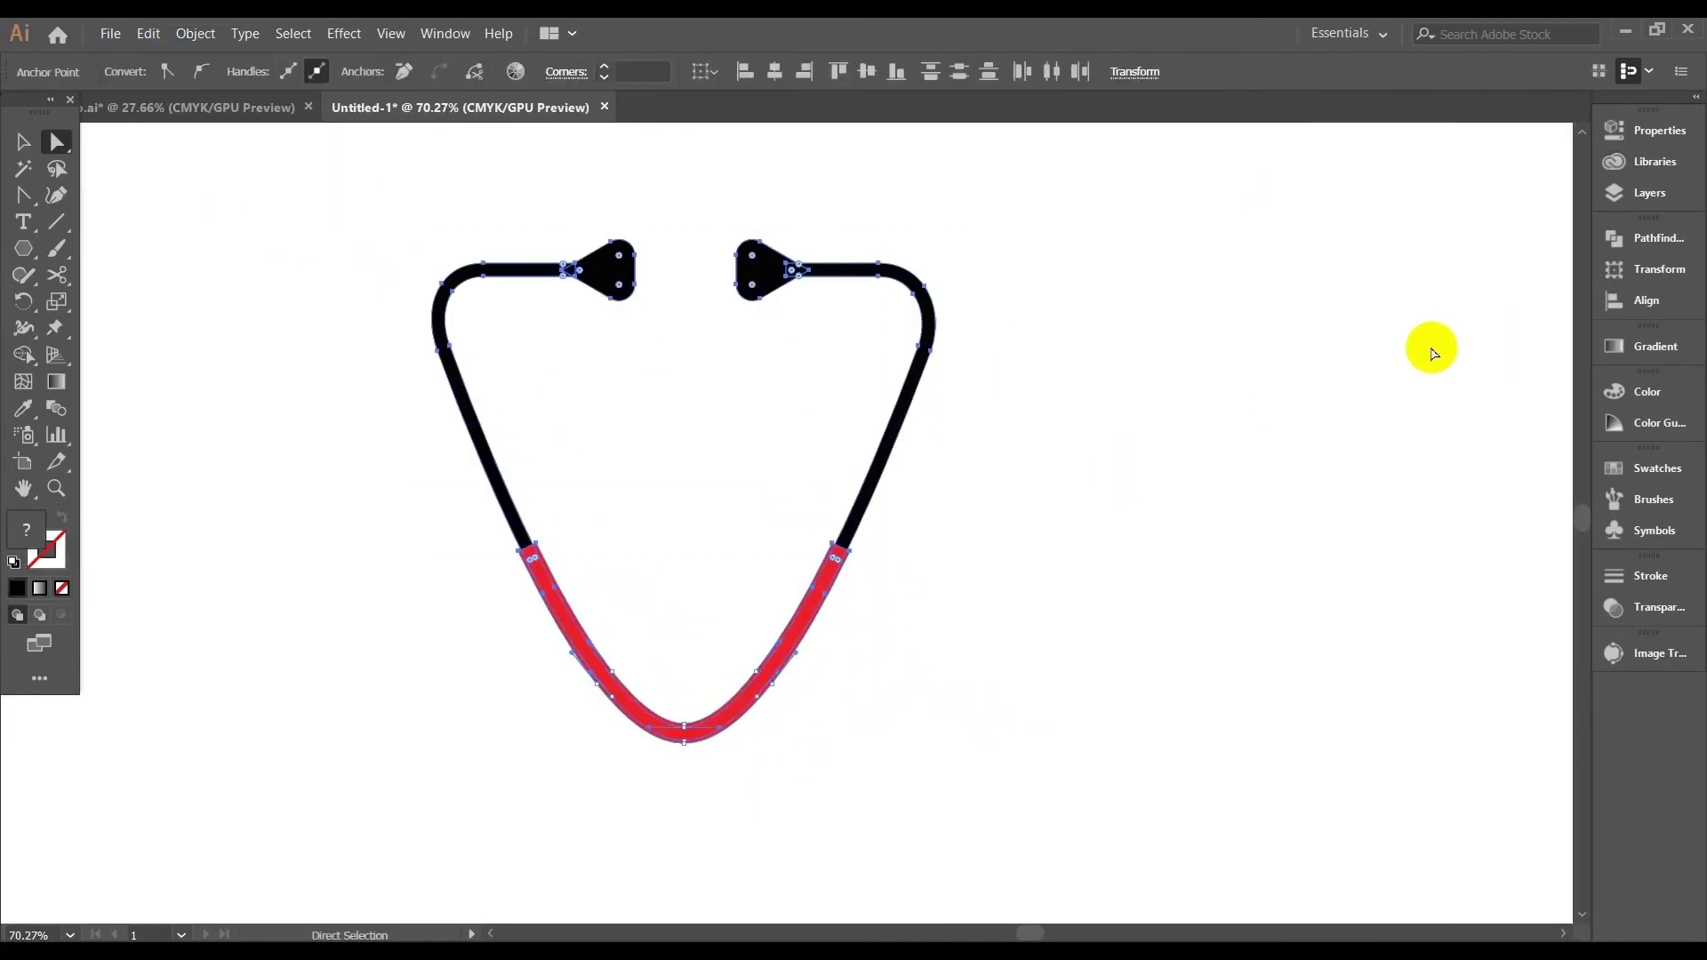
click(23, 141)
drag(240, 231, 892, 694)
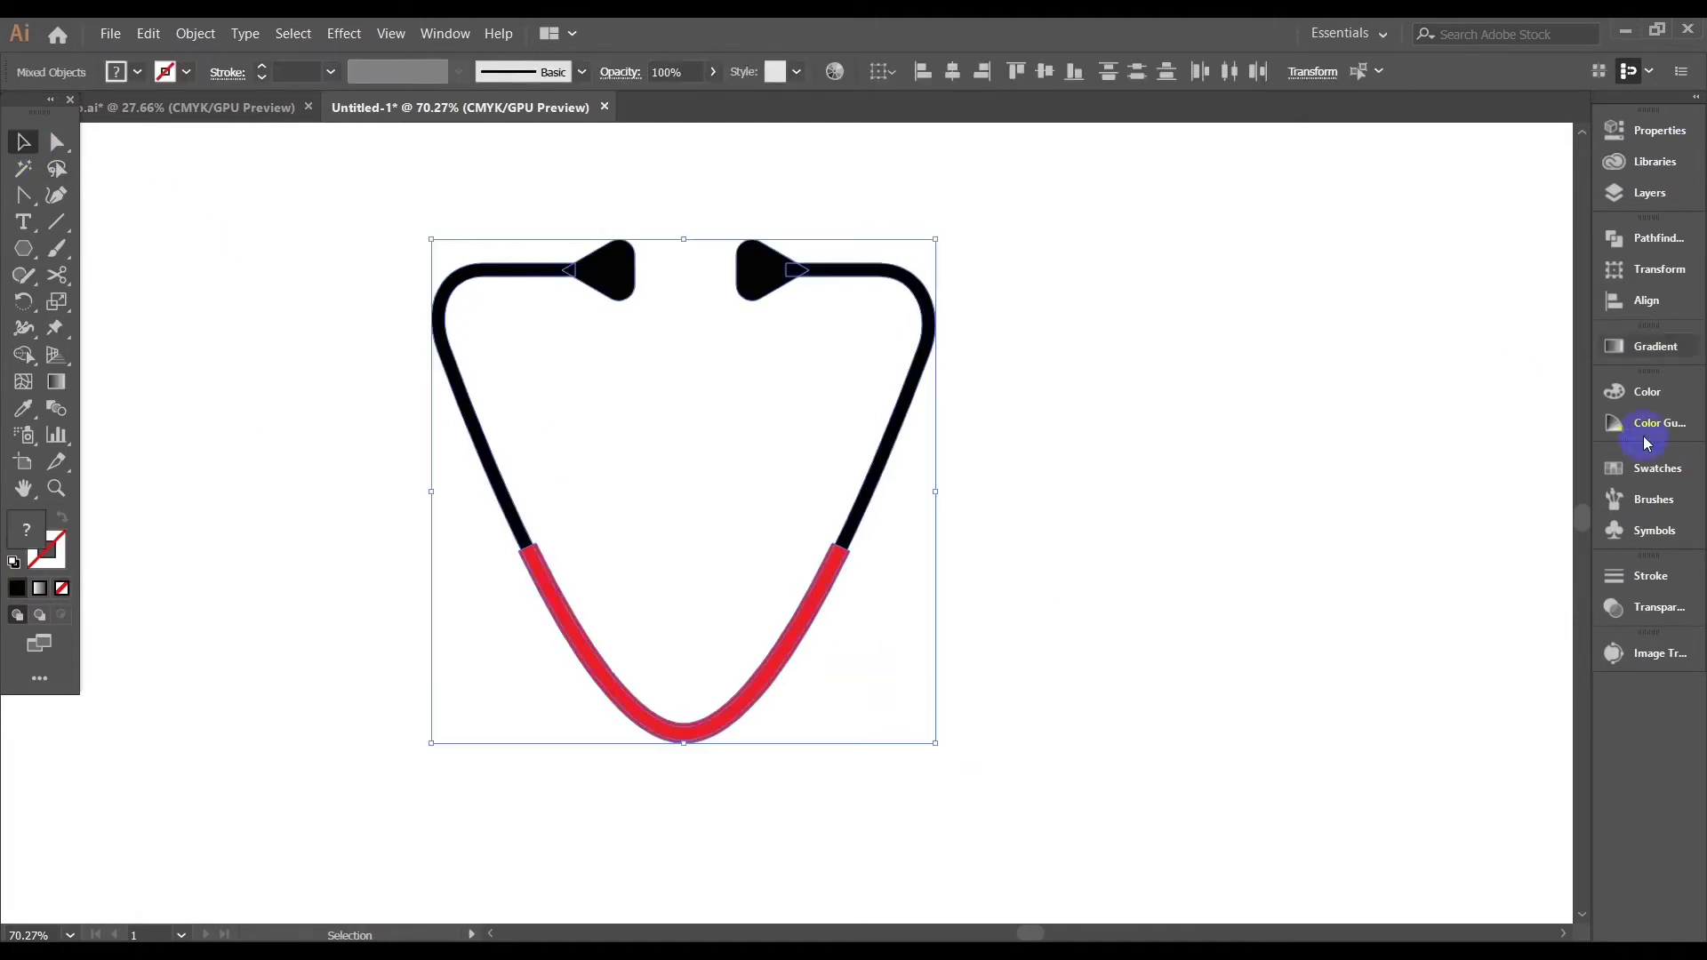
click(1640, 238)
click(1355, 288)
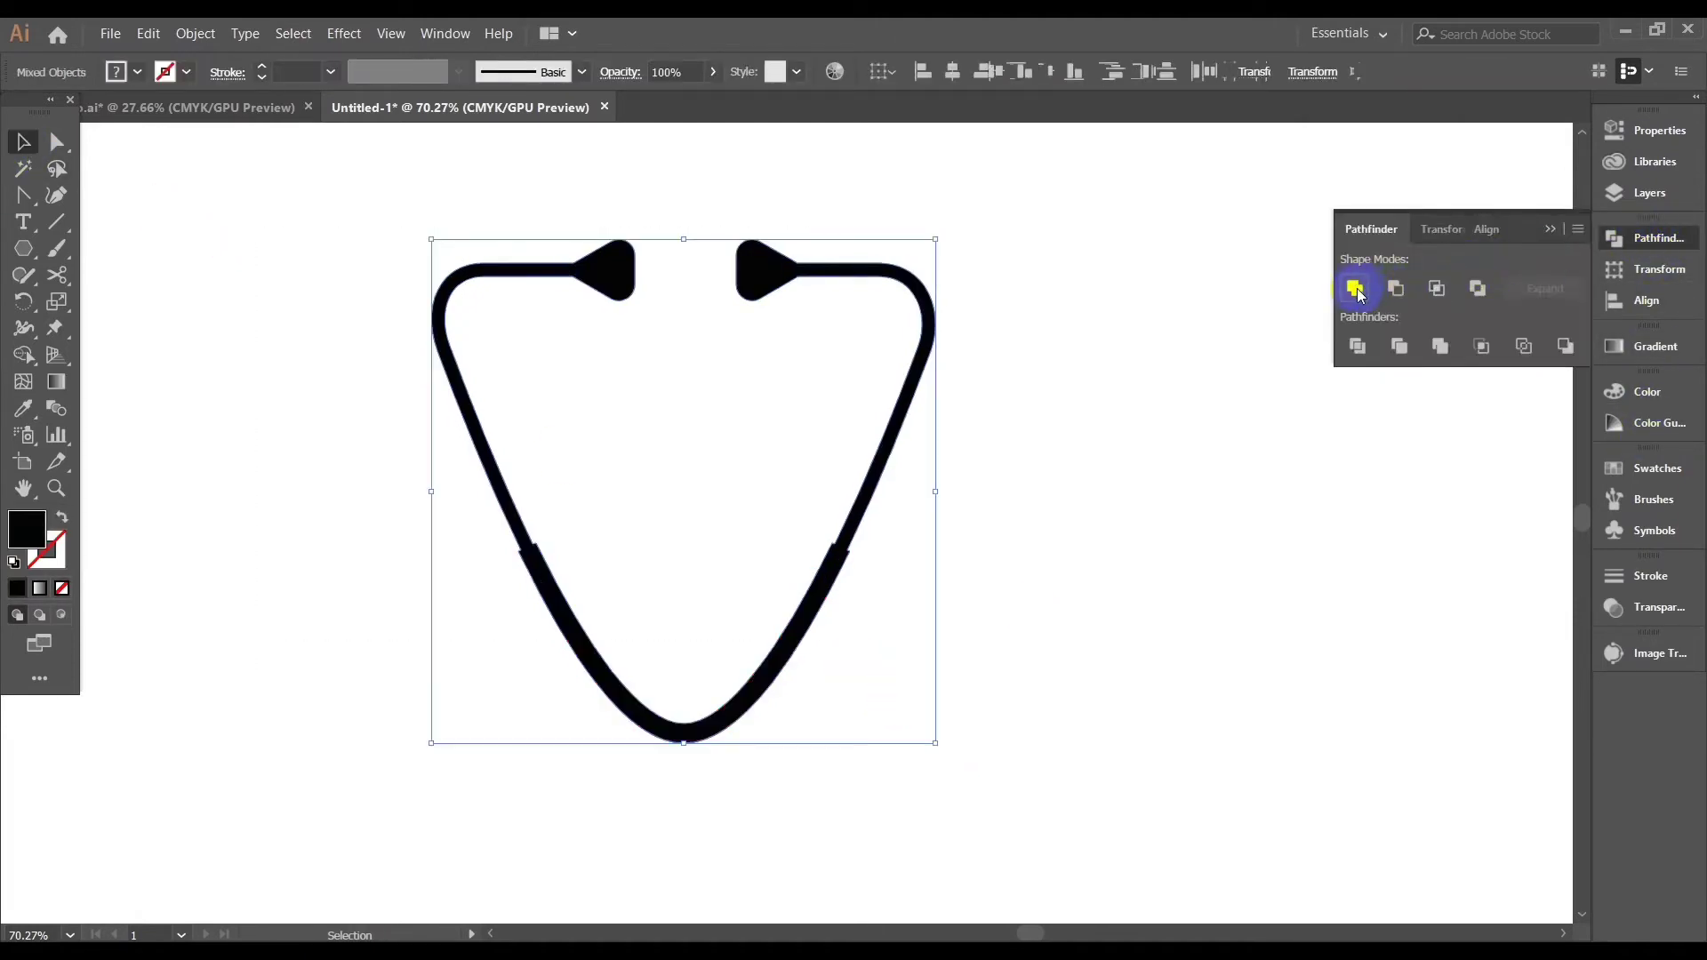
click(1091, 492)
Fill the united stethoscope shape with the darker medium-blue swatch
click(662, 408)
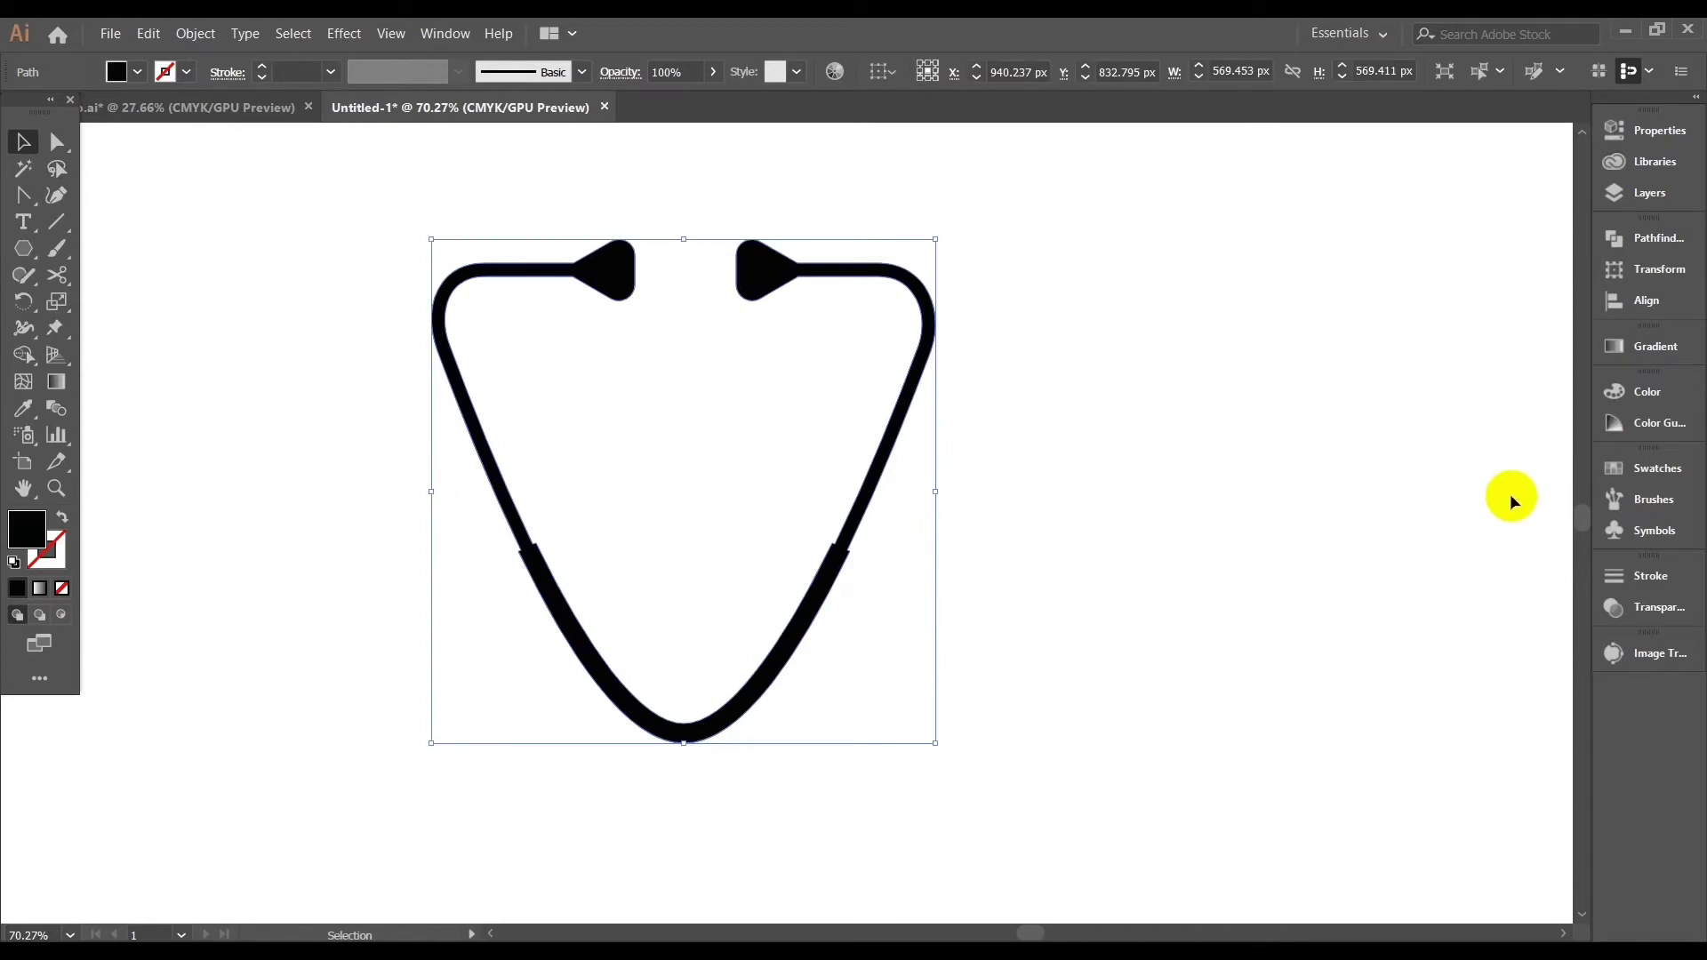
click(1668, 472)
click(1466, 541)
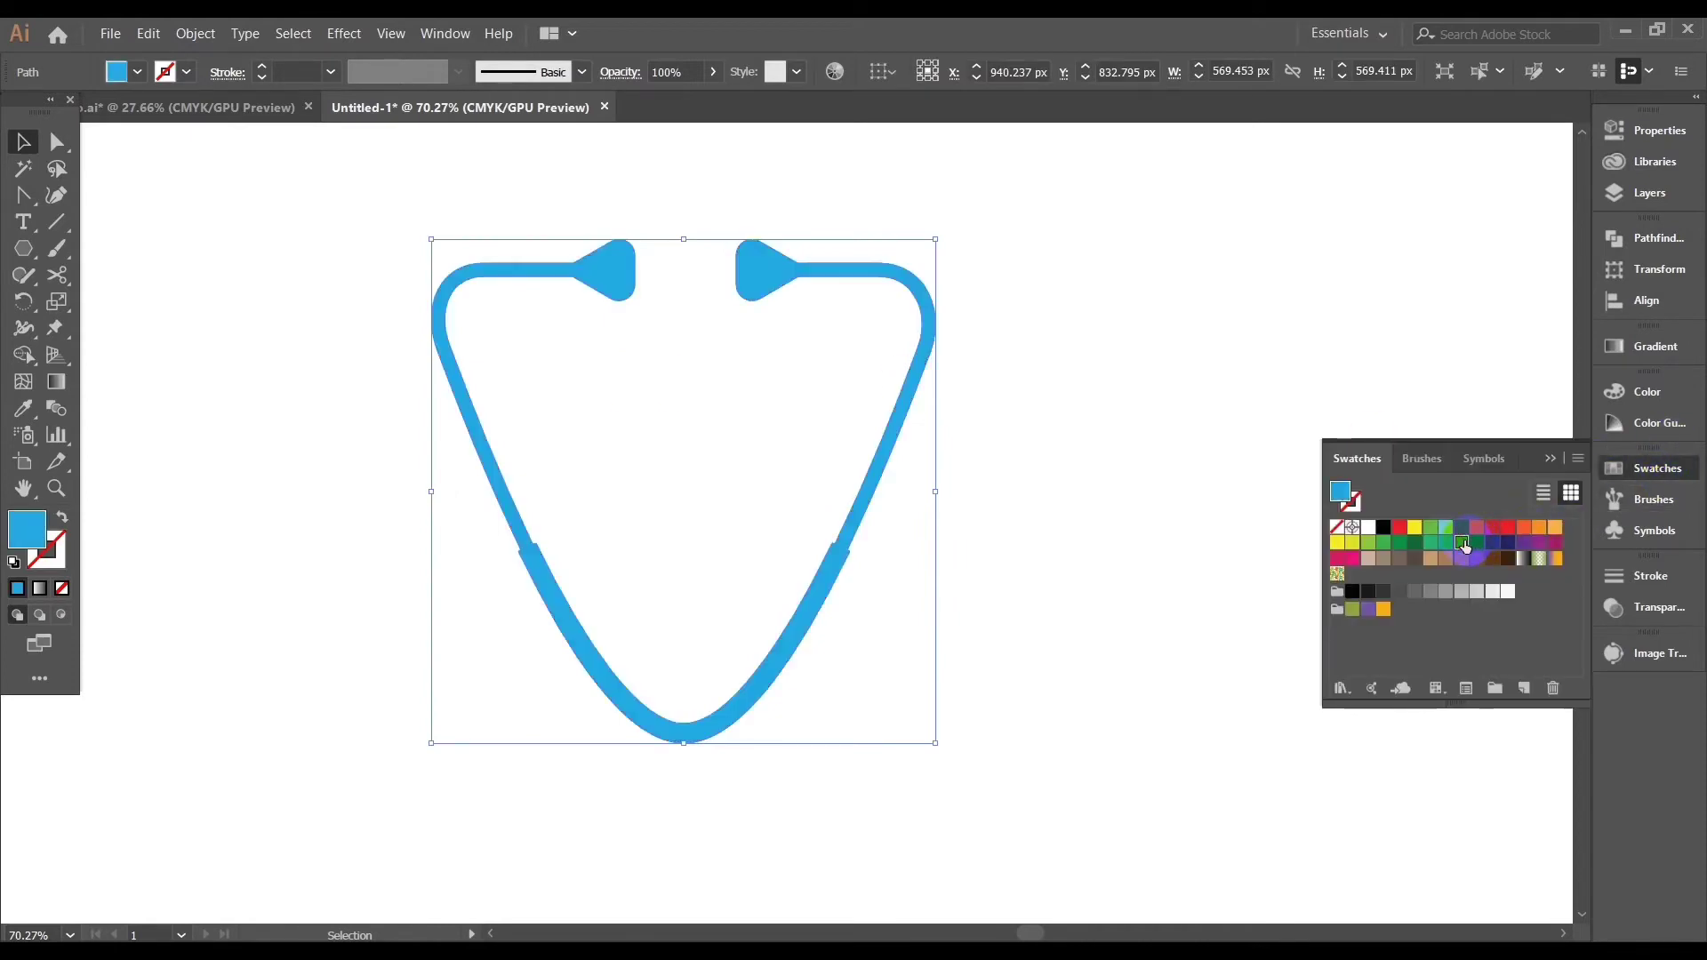
click(1475, 541)
click(1150, 418)
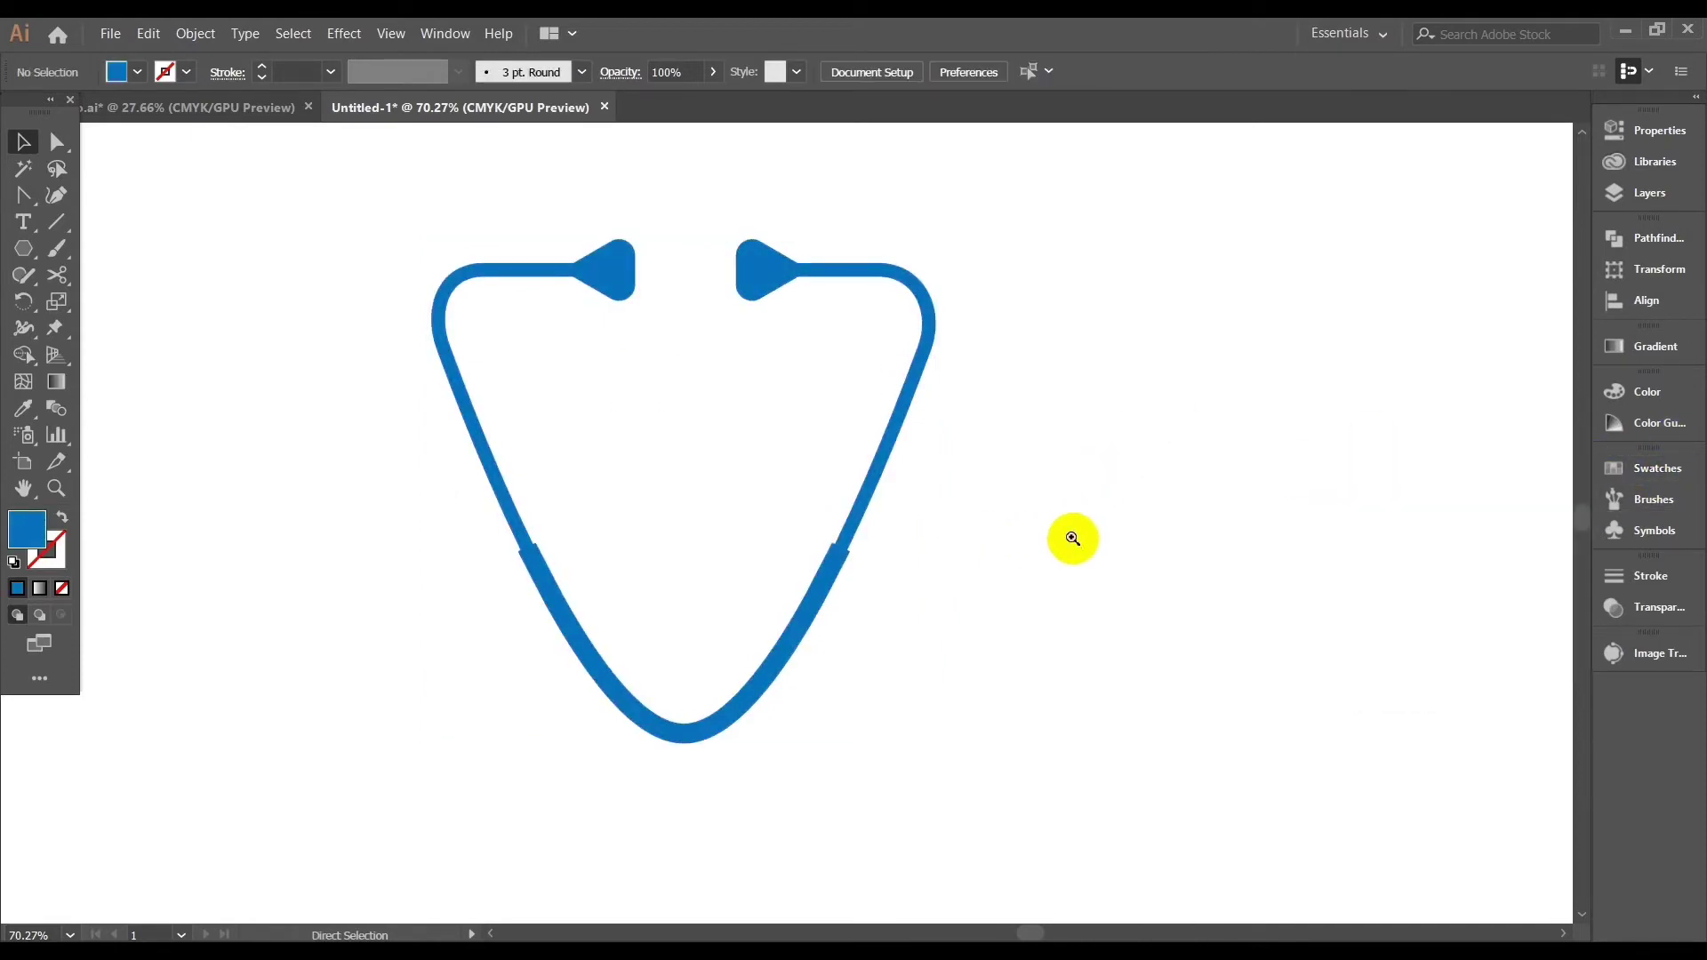
Draw a small horizontal rectangle of 79 by 37 px on the empty area left of the stethoscope
drag(1068, 534, 979, 546)
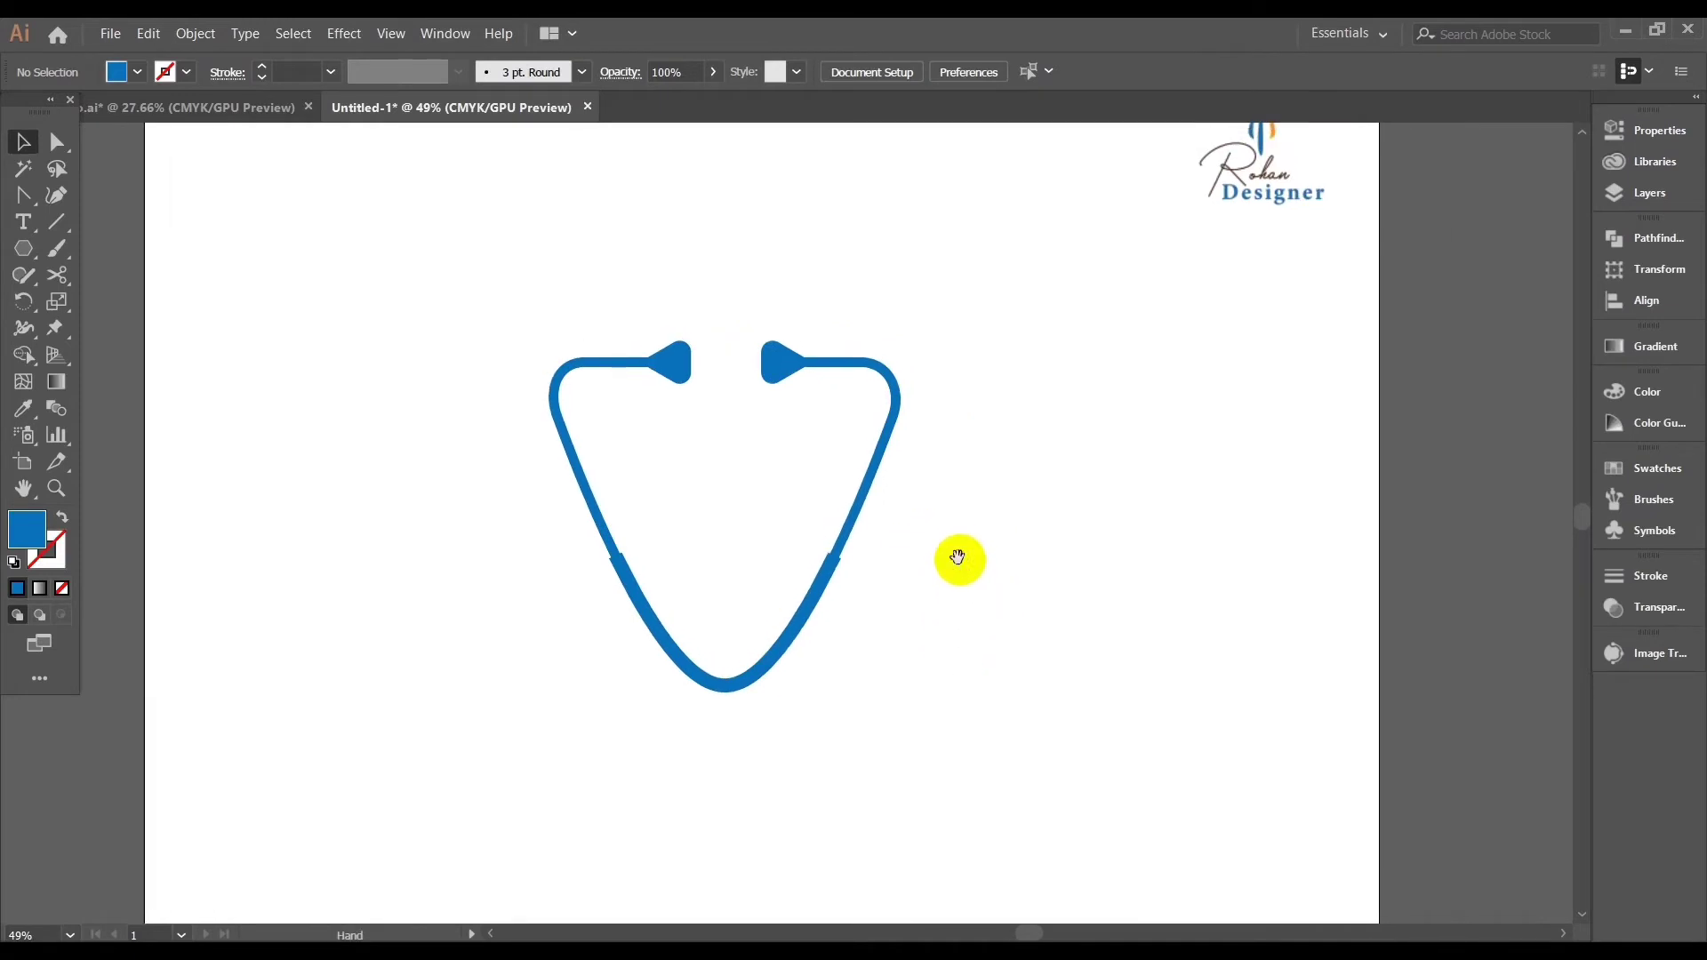
drag(23, 249, 133, 244)
scroll(369, 623, up, 1)
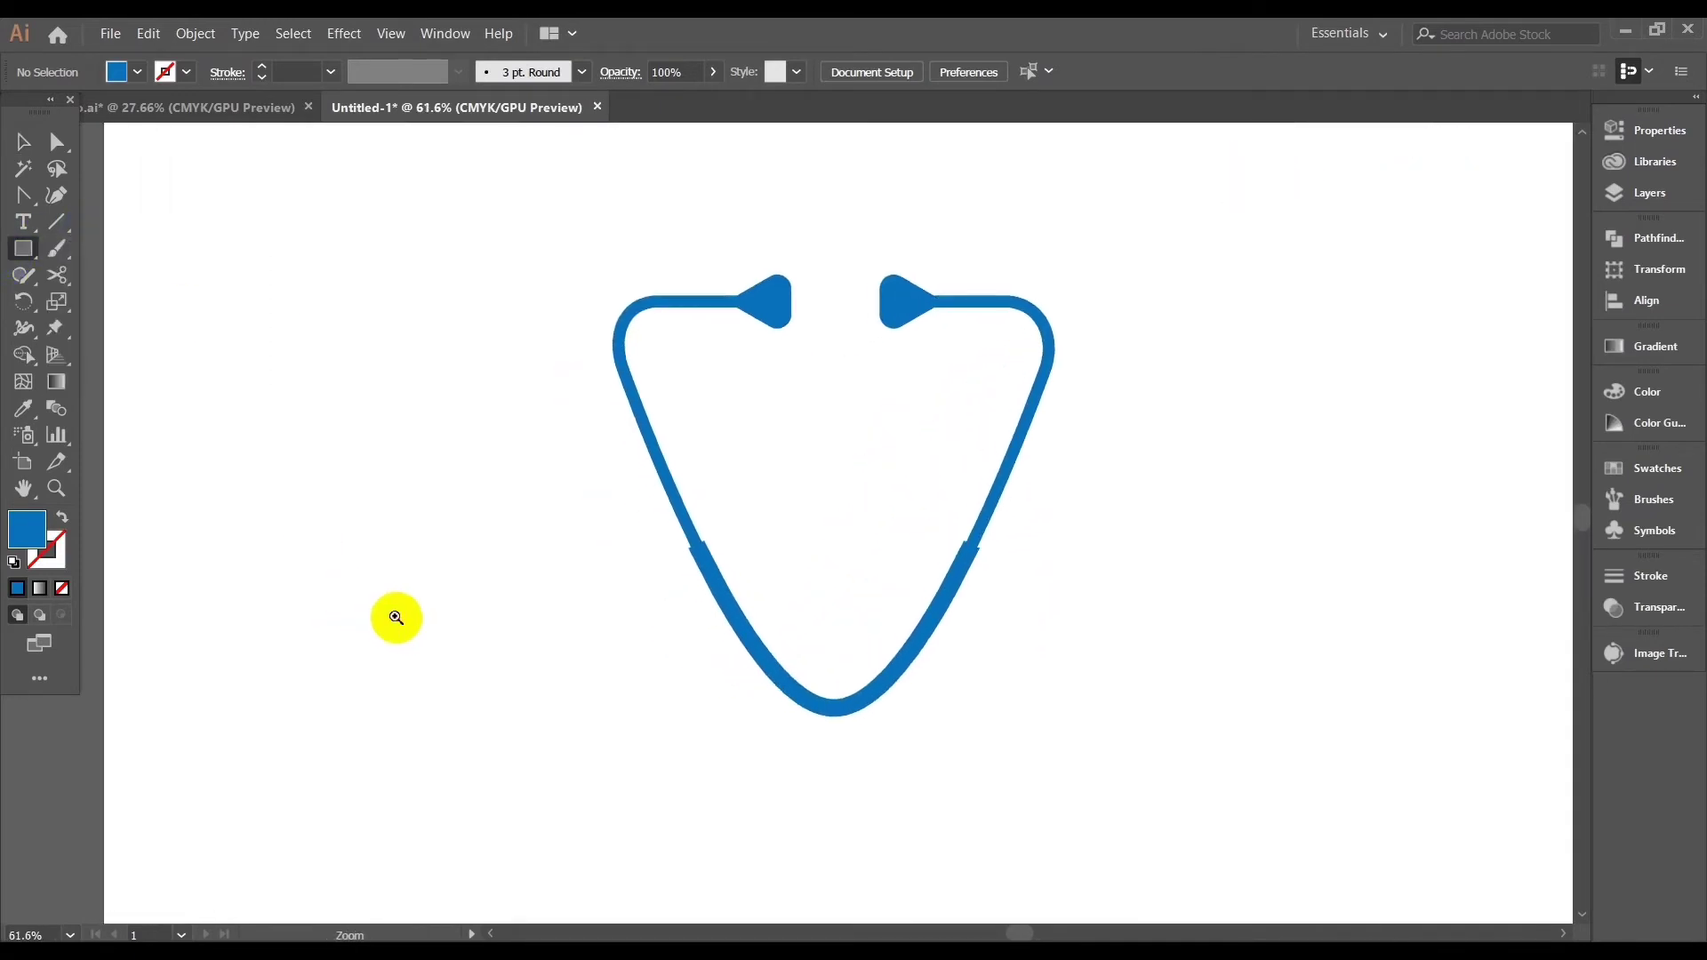
drag(336, 584, 401, 613)
key(v)
Reflect a copy of the small rectangle about a diagonal axis so the upright copy forms a plus with the original
right_click(522, 462)
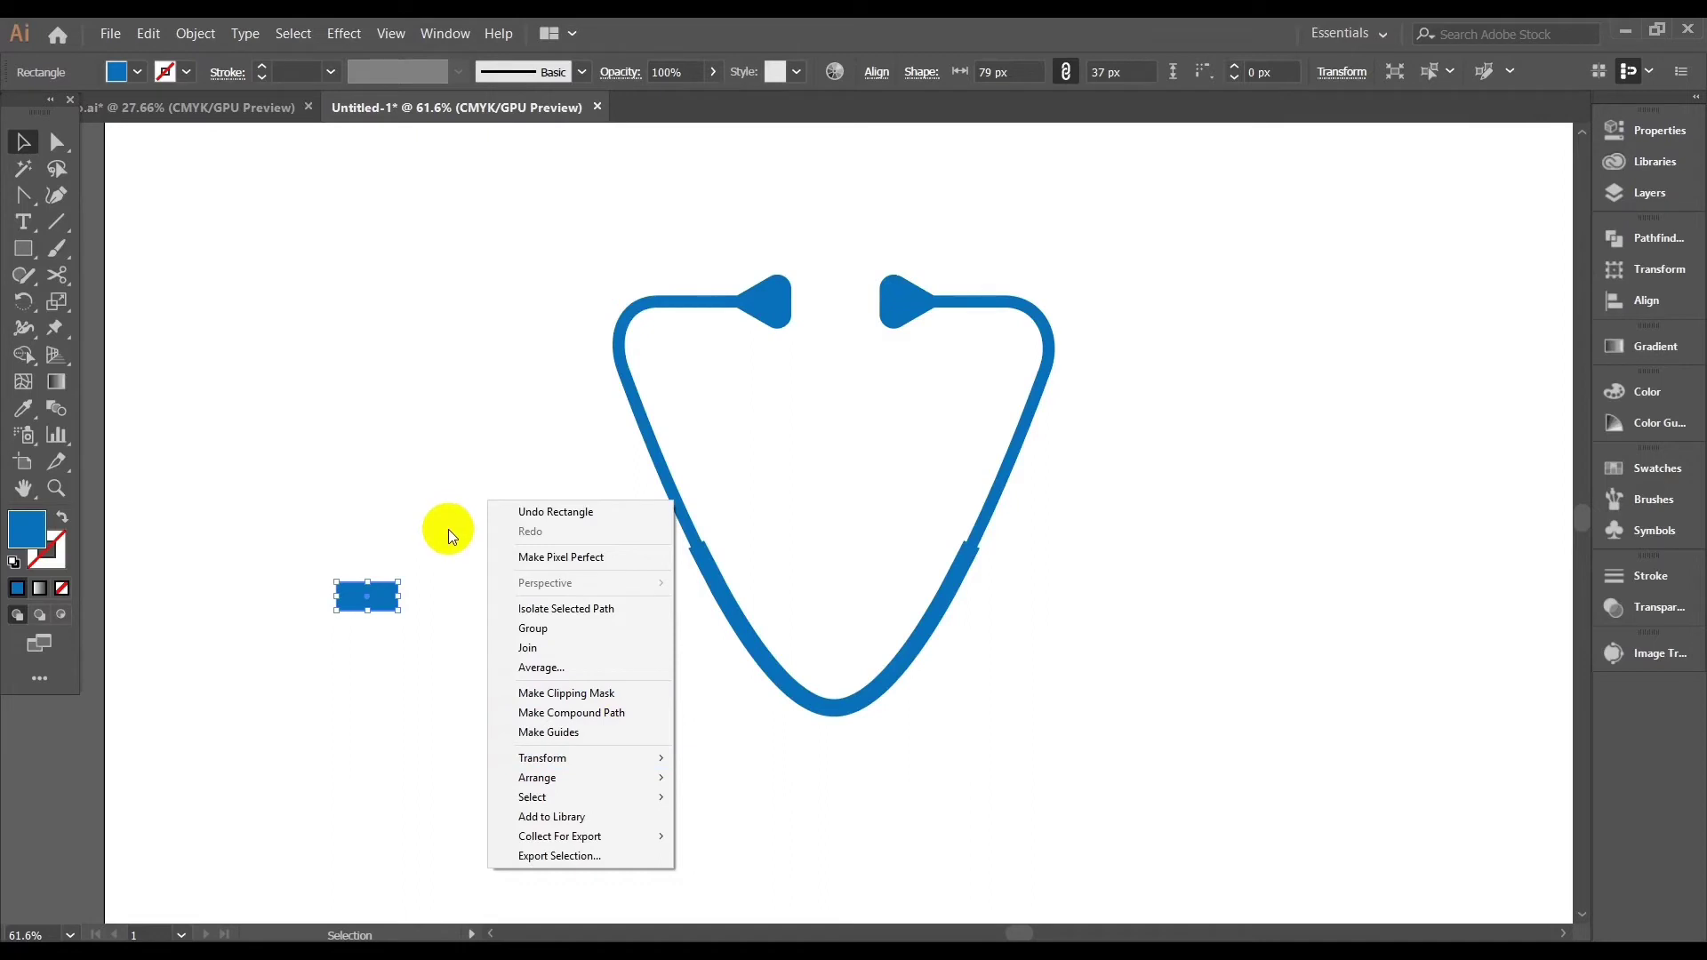
mouse_move(576, 758)
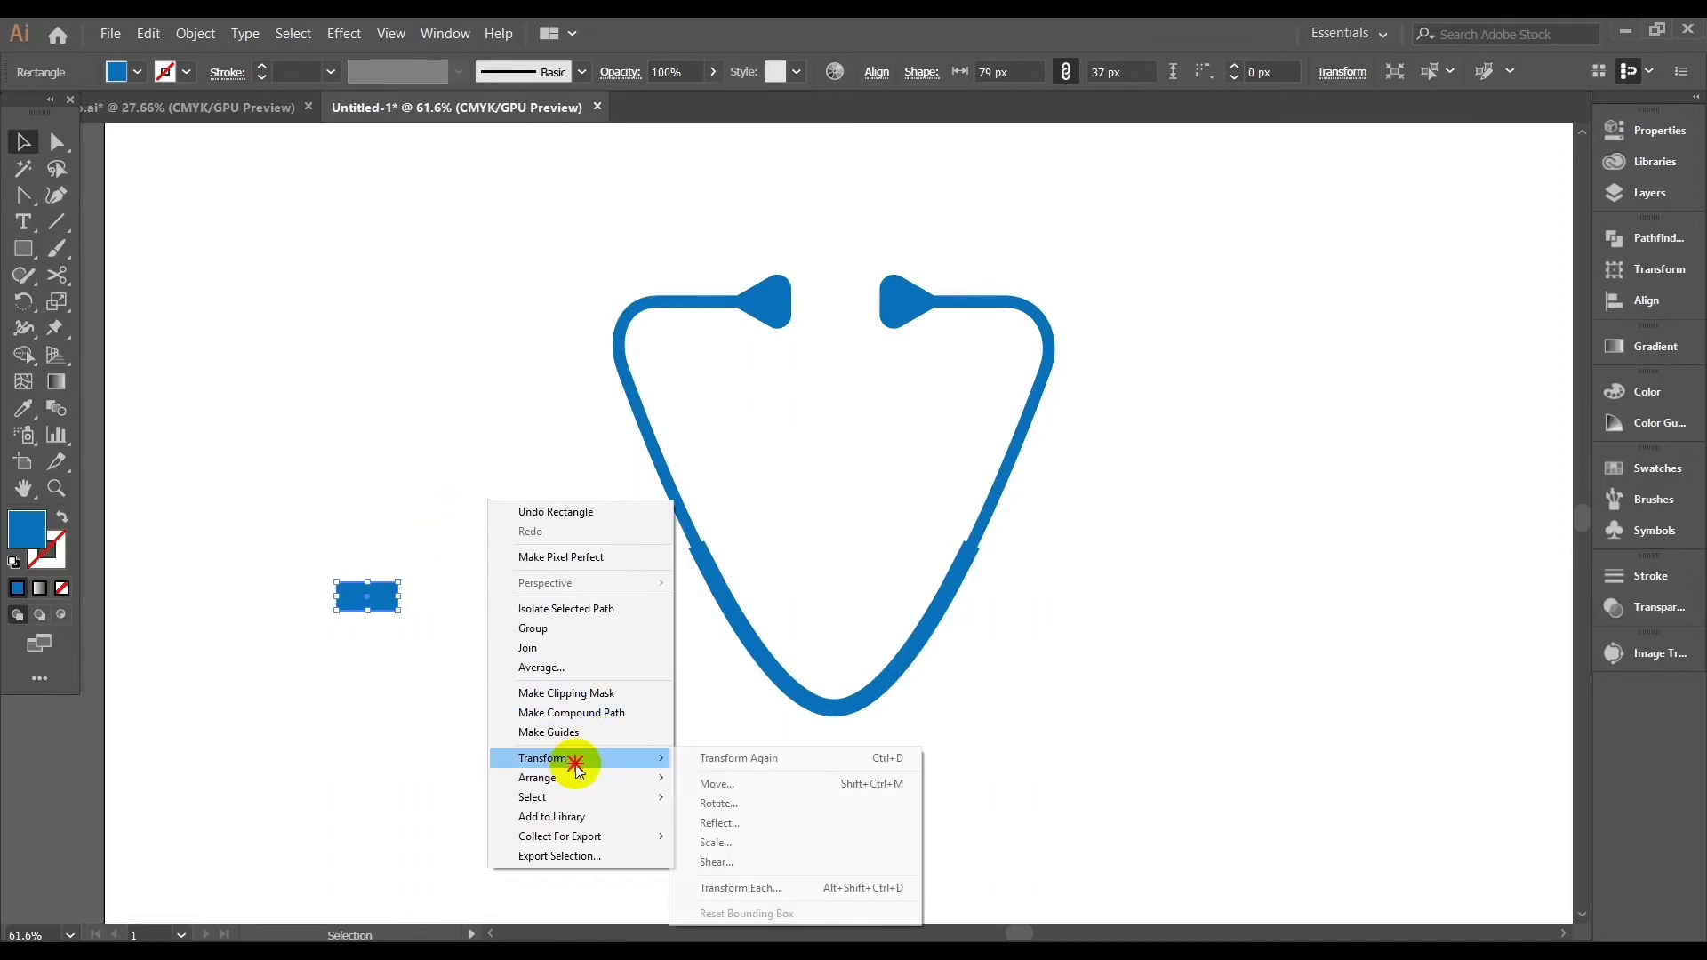
click(735, 822)
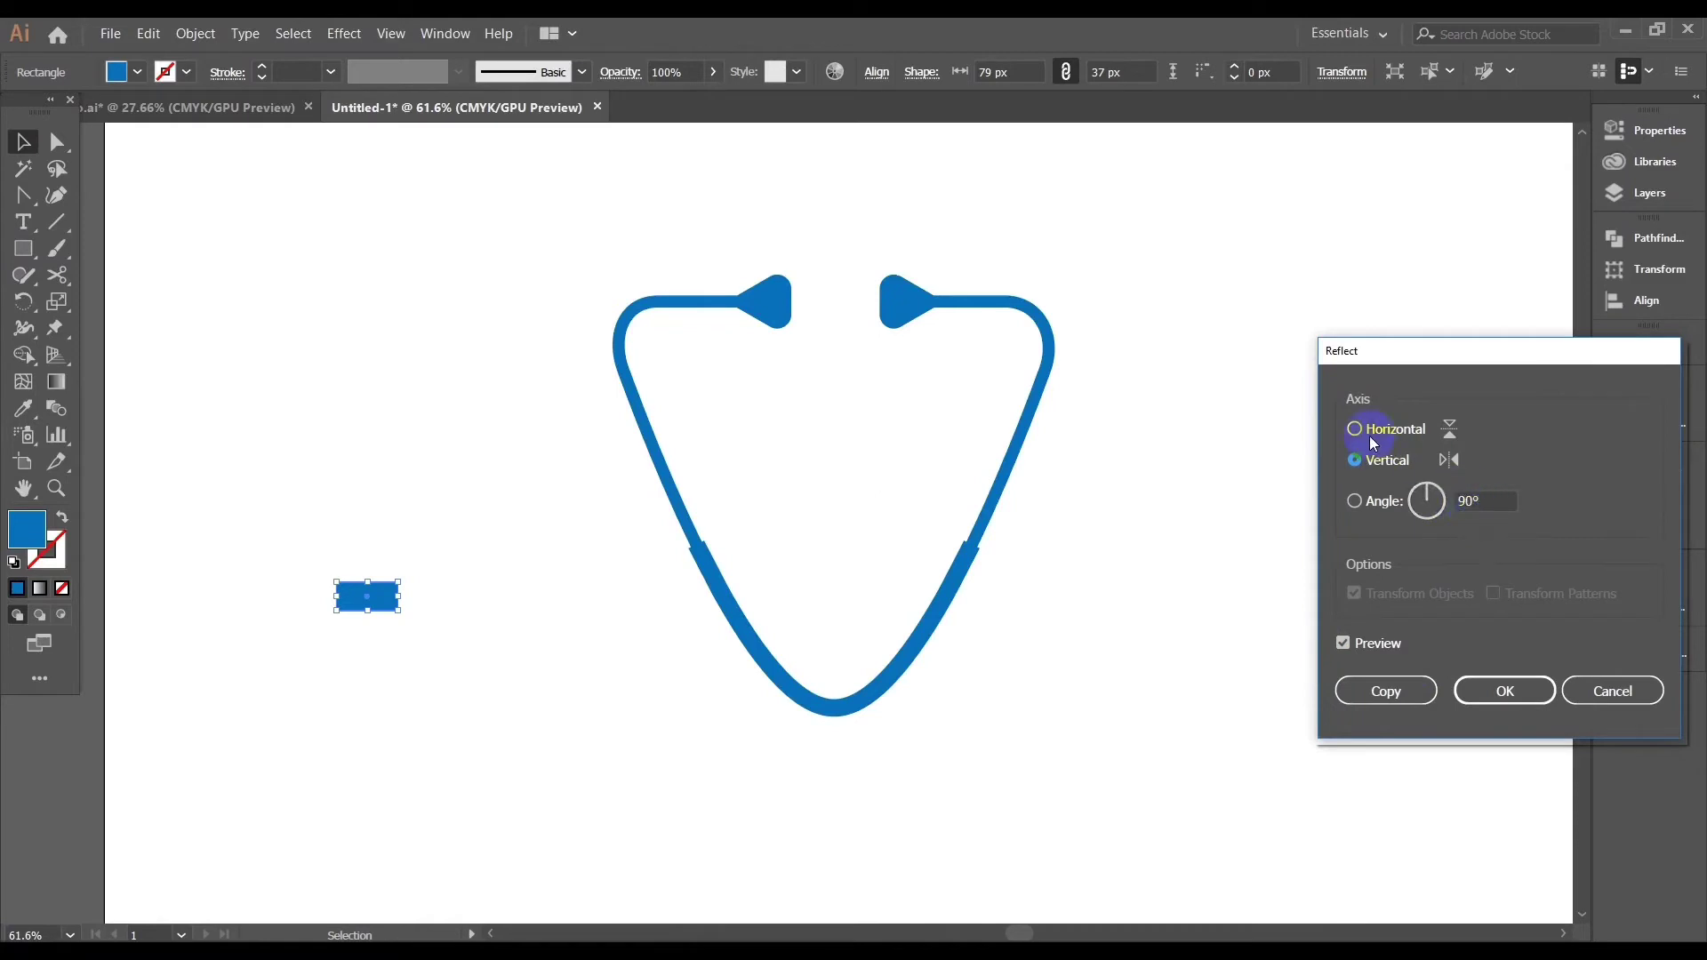
click(1485, 500)
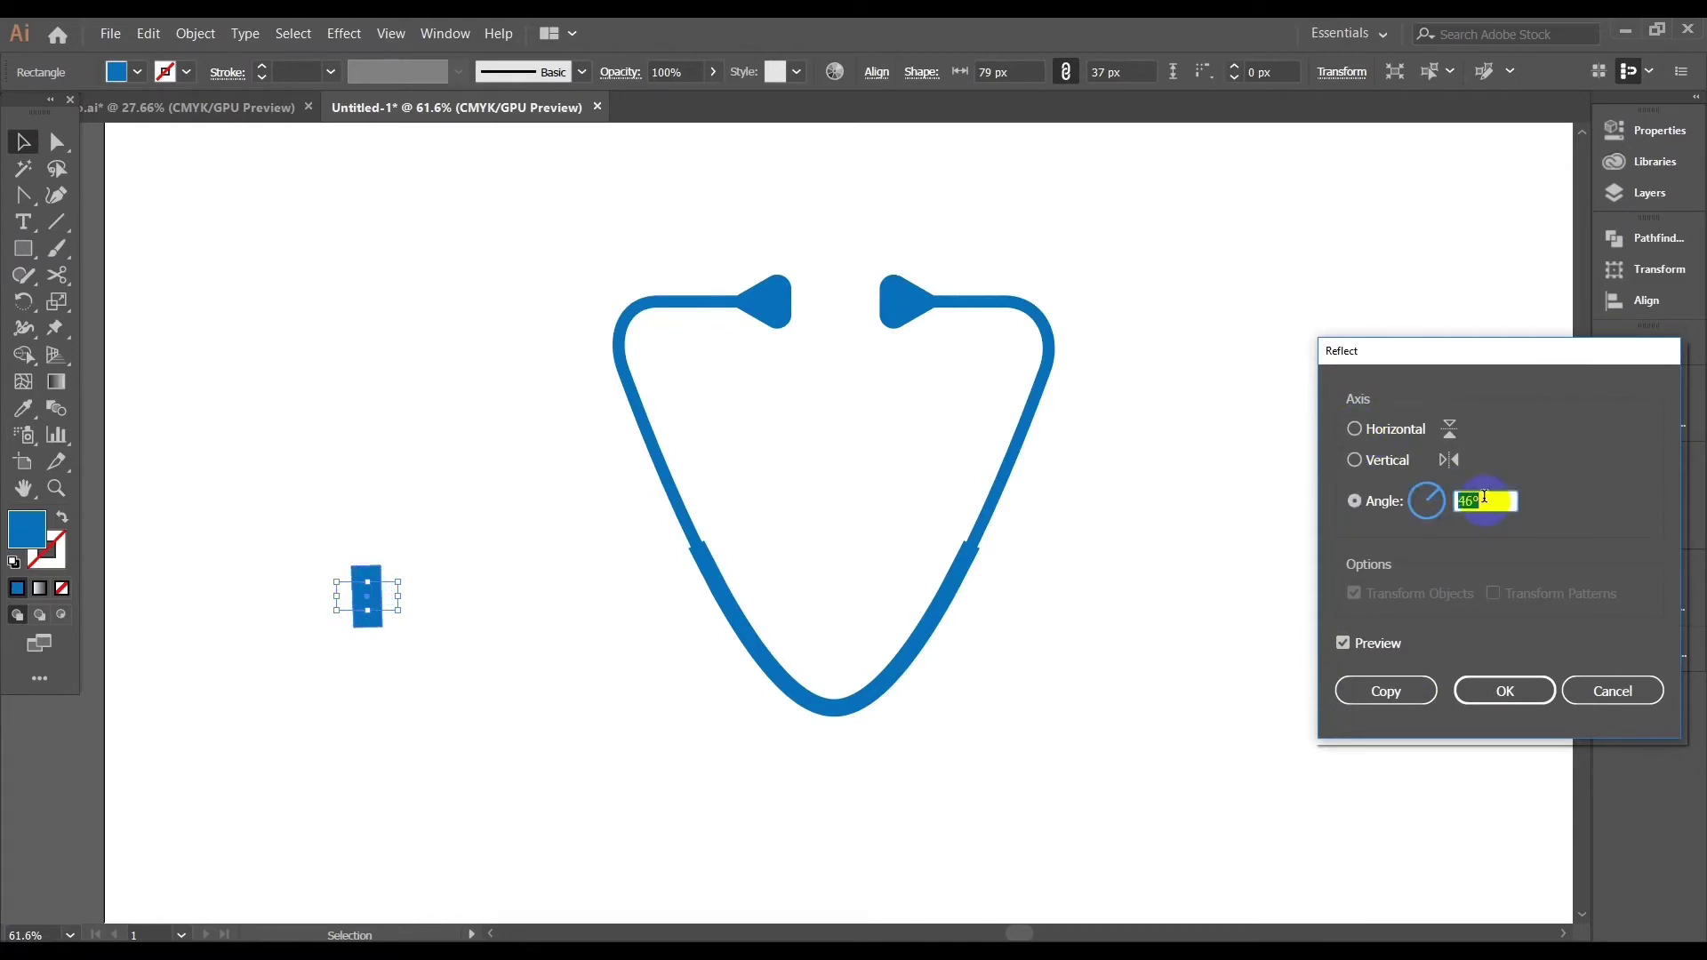
click(1387, 691)
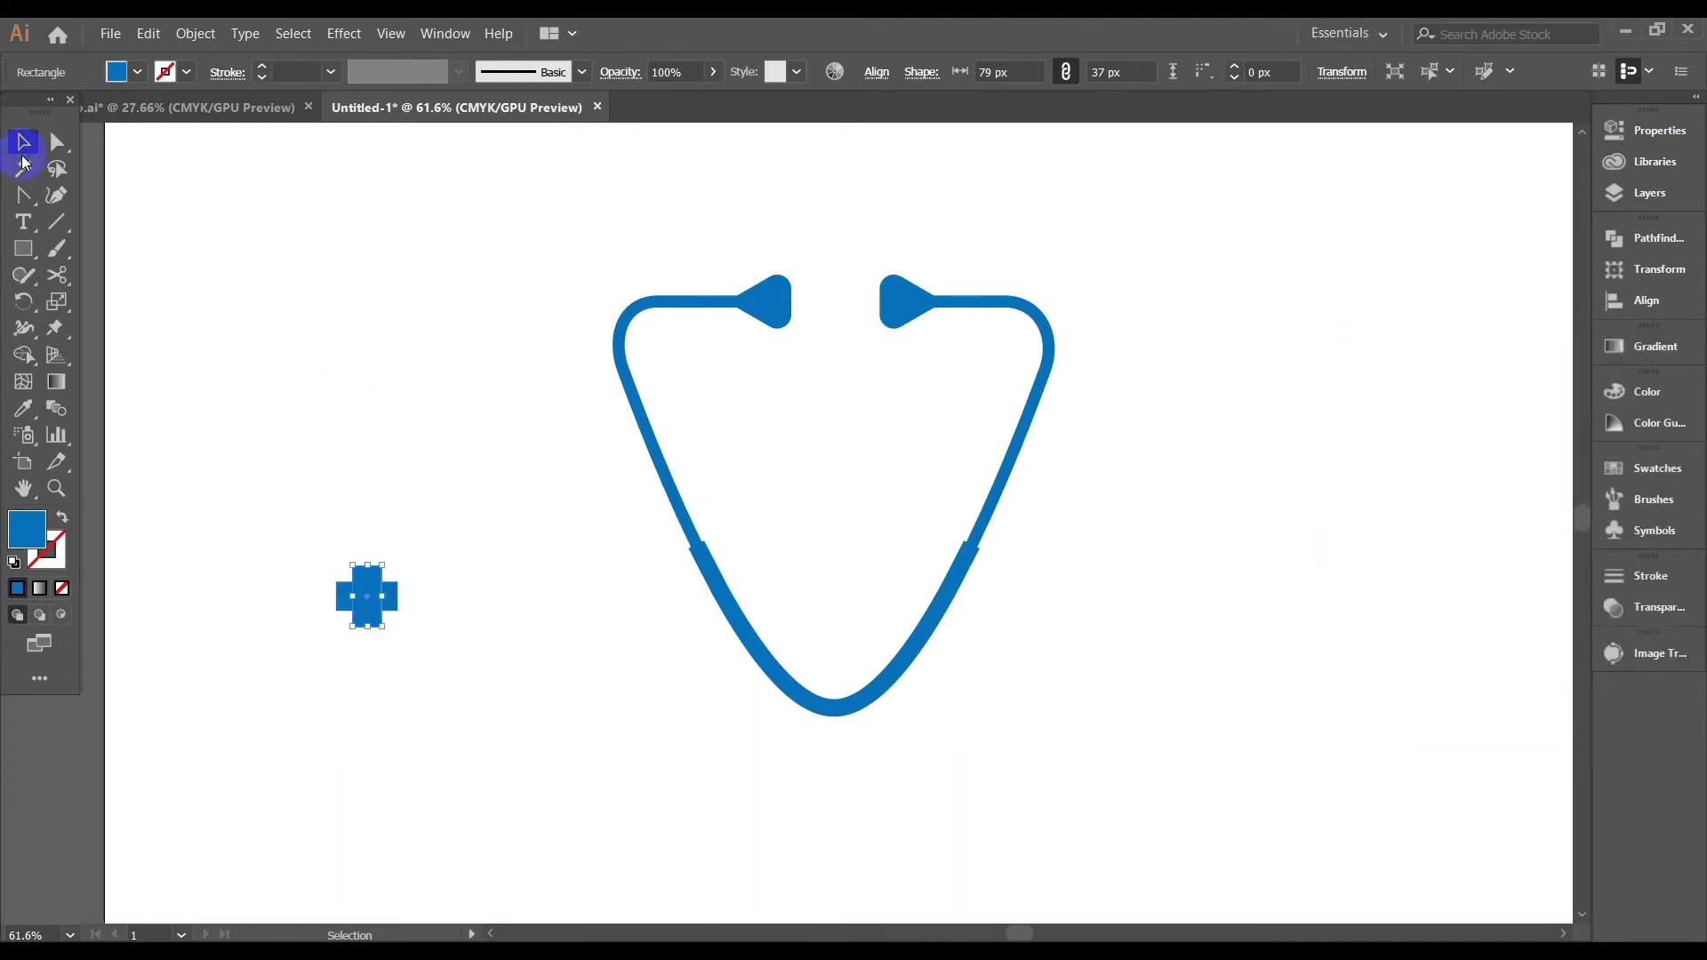
Select both crossed rectangles and unite them into a single plus shape with Pathfinder
click(286, 514)
drag(287, 514, 449, 672)
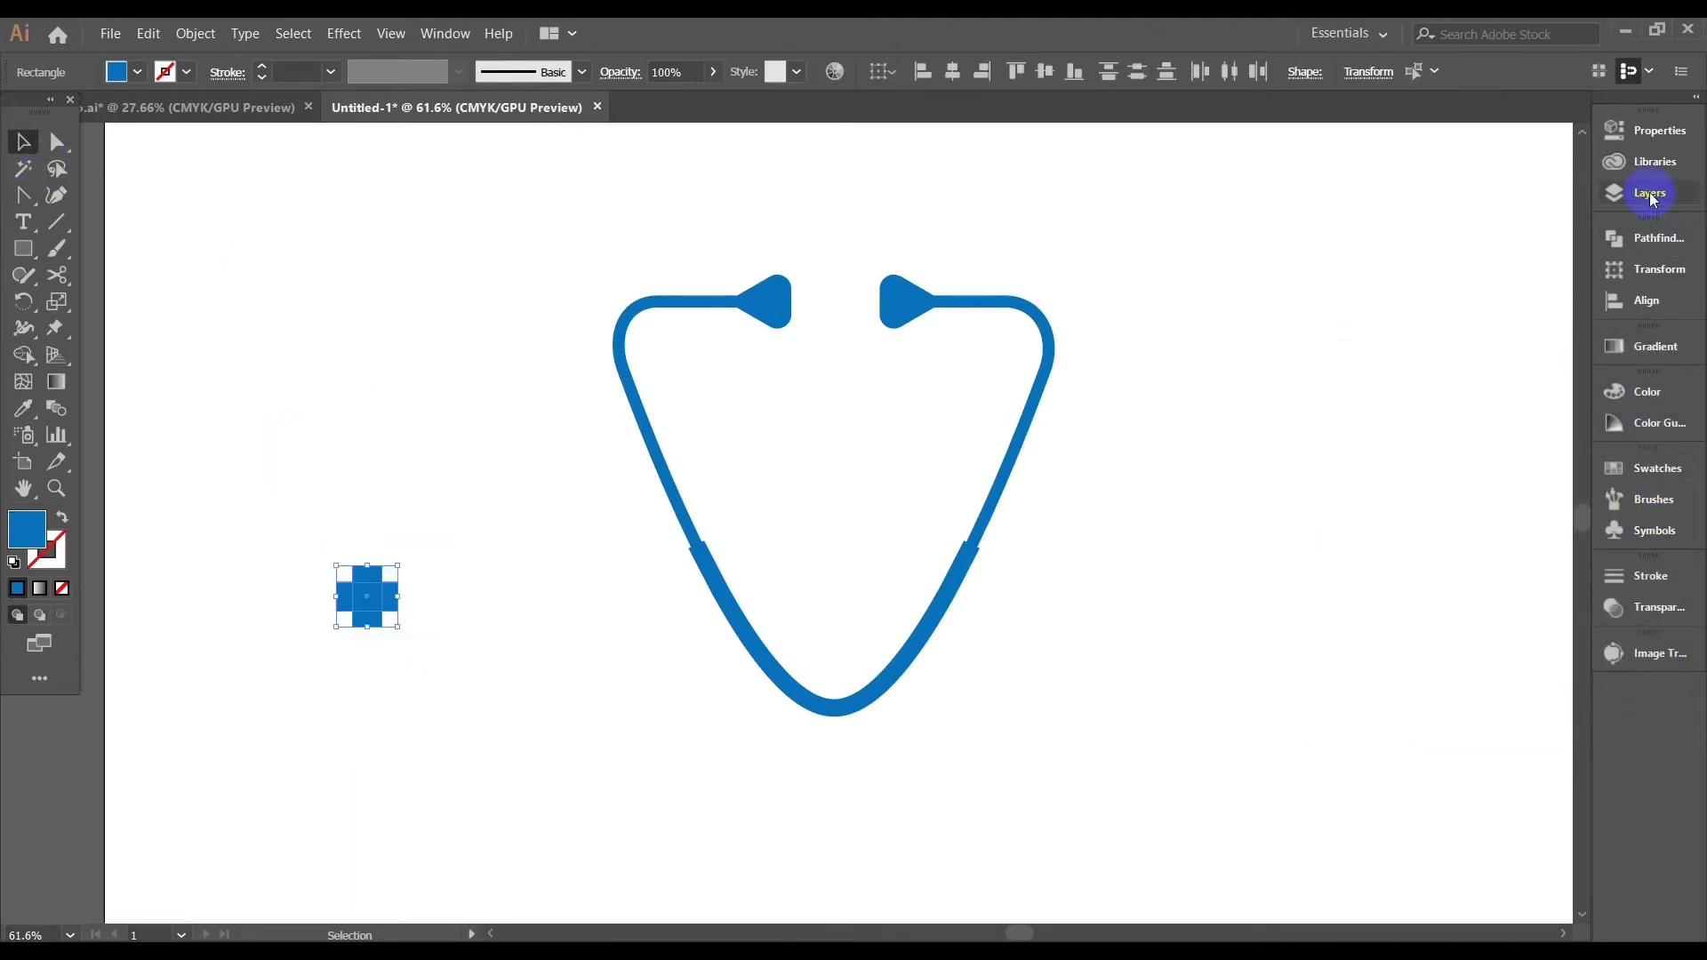
click(1654, 237)
click(1357, 290)
Fill the plus shape with the orange swatch
click(1656, 468)
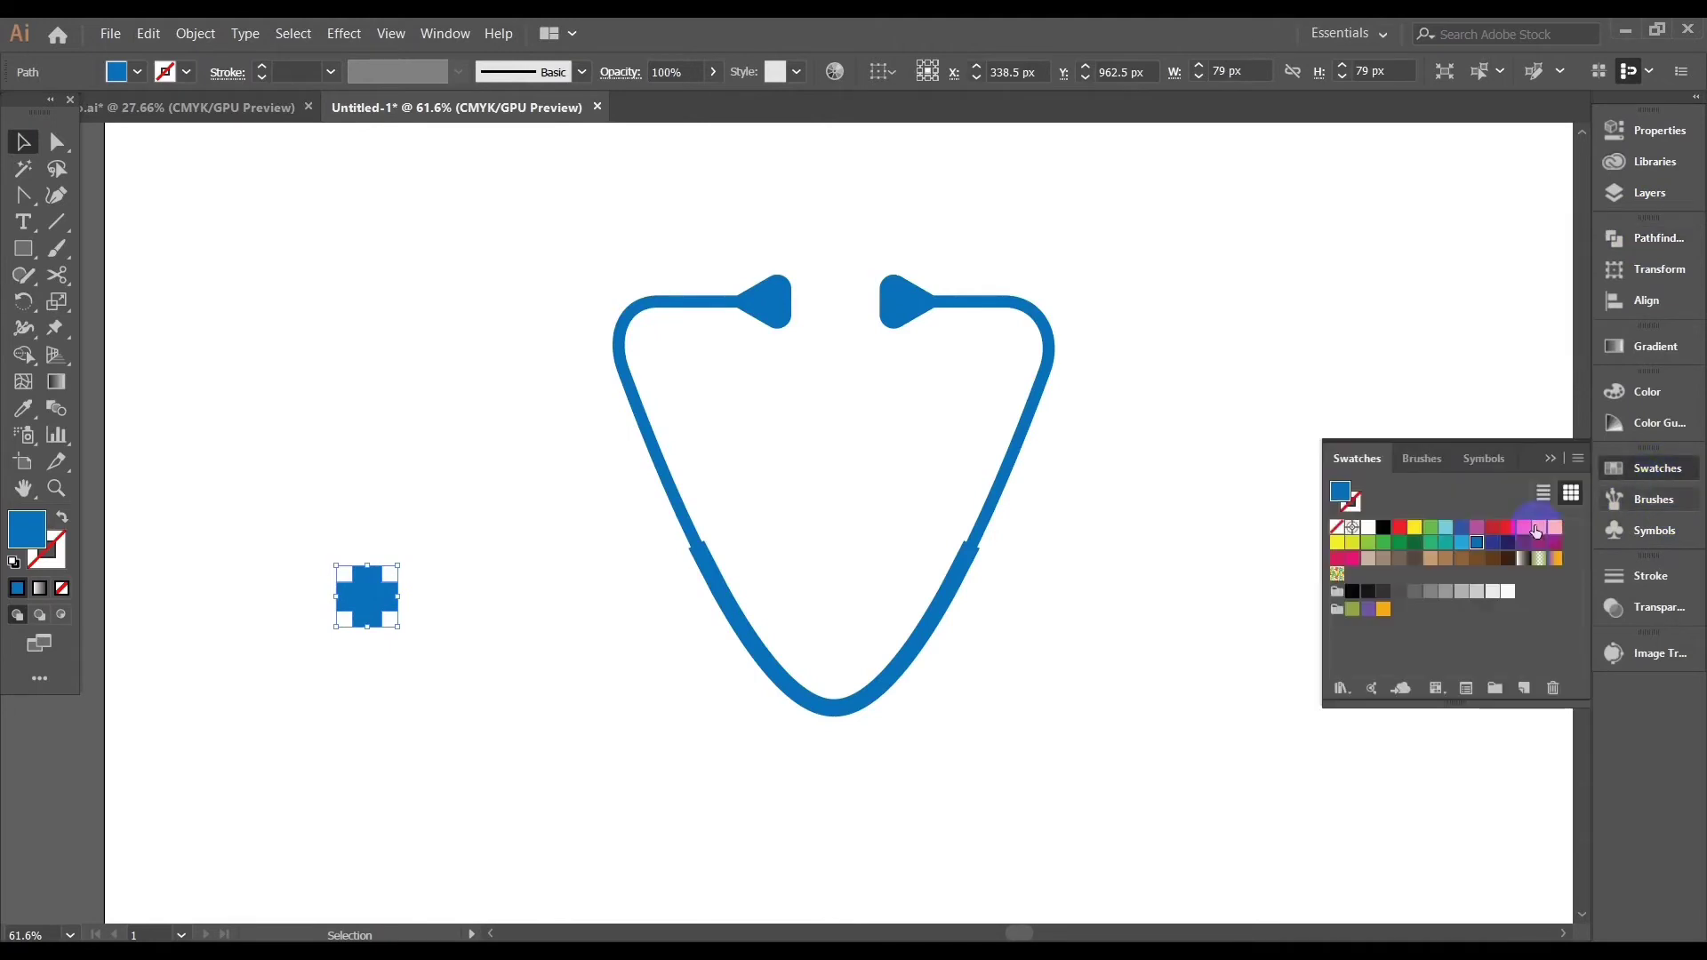
click(1492, 527)
click(1539, 528)
click(256, 457)
Move the orange plus inside the stethoscope and align both shapes on their horizontal centers
click(367, 598)
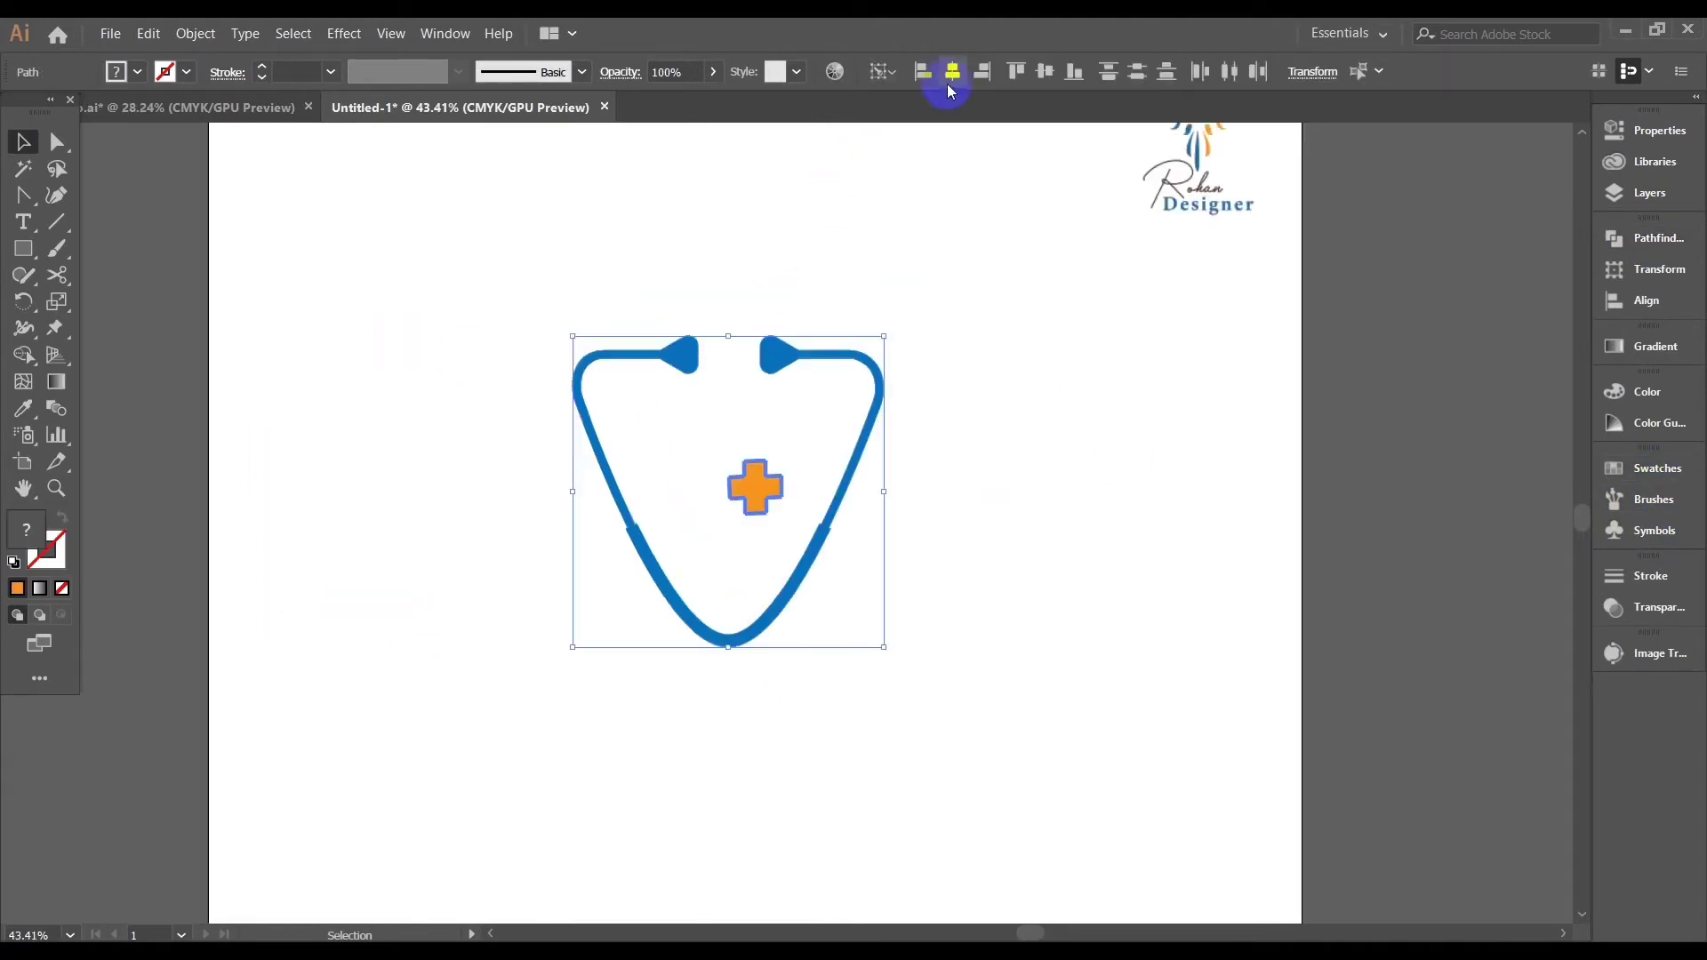
click(951, 69)
click(1045, 518)
scroll(897, 692, down, 1)
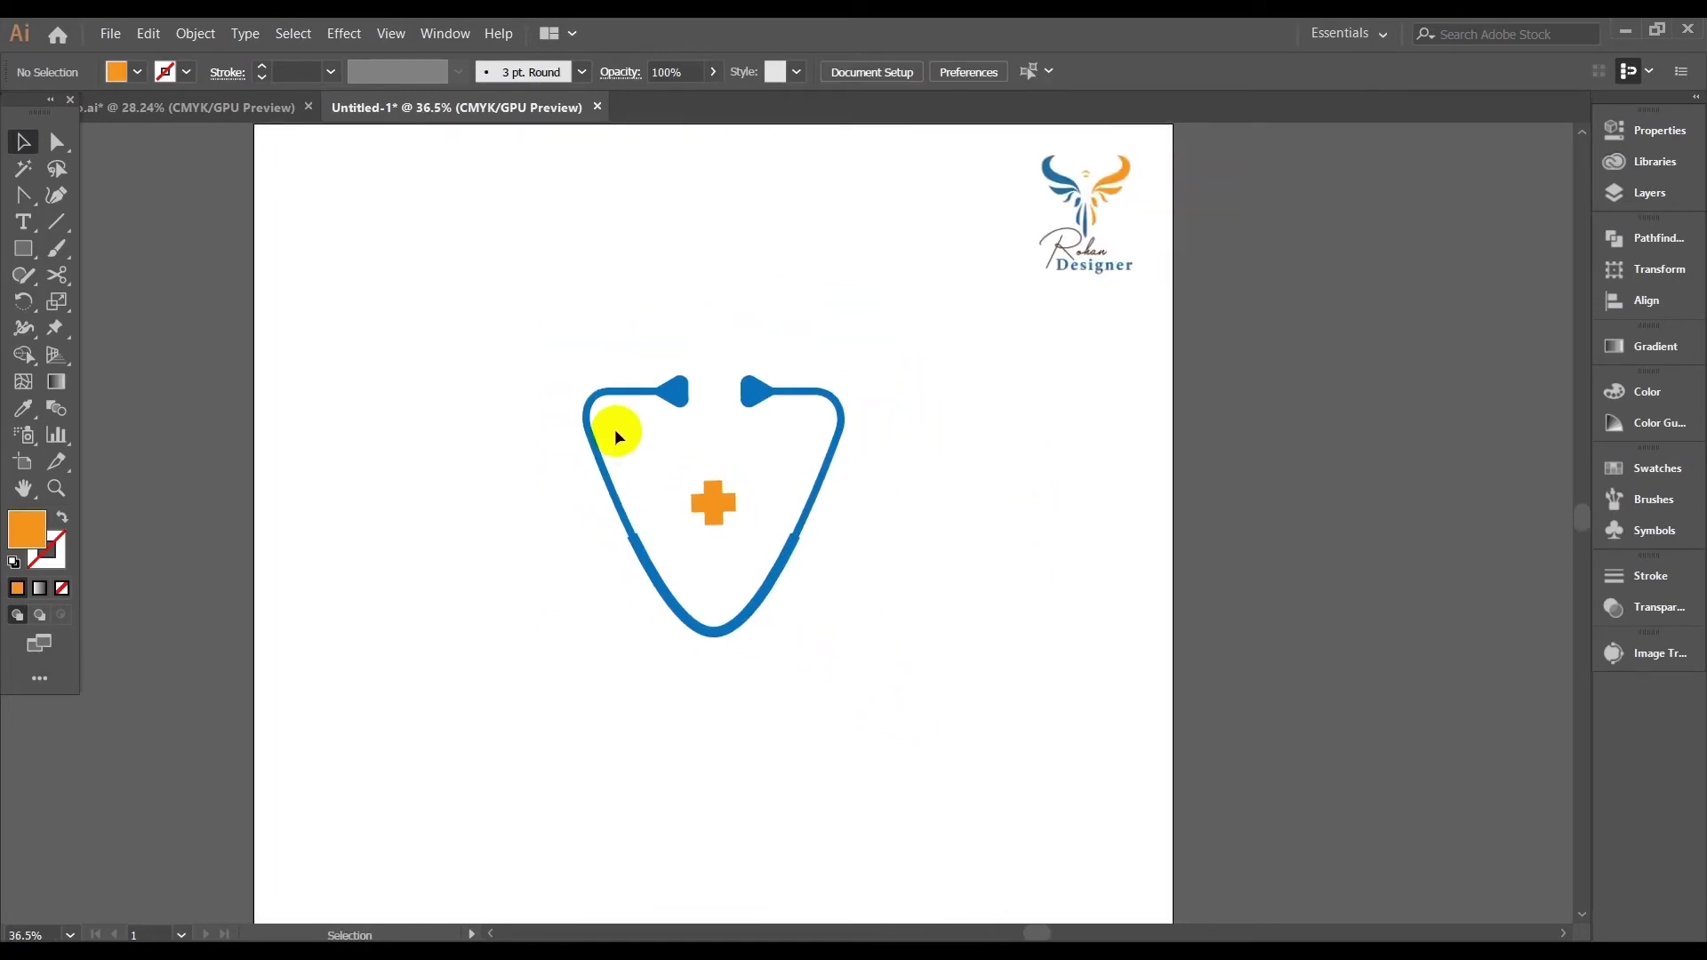
Select the stethoscope and the plus and rotate them together clockwise by about 15°
scroll(673, 622, up, 1)
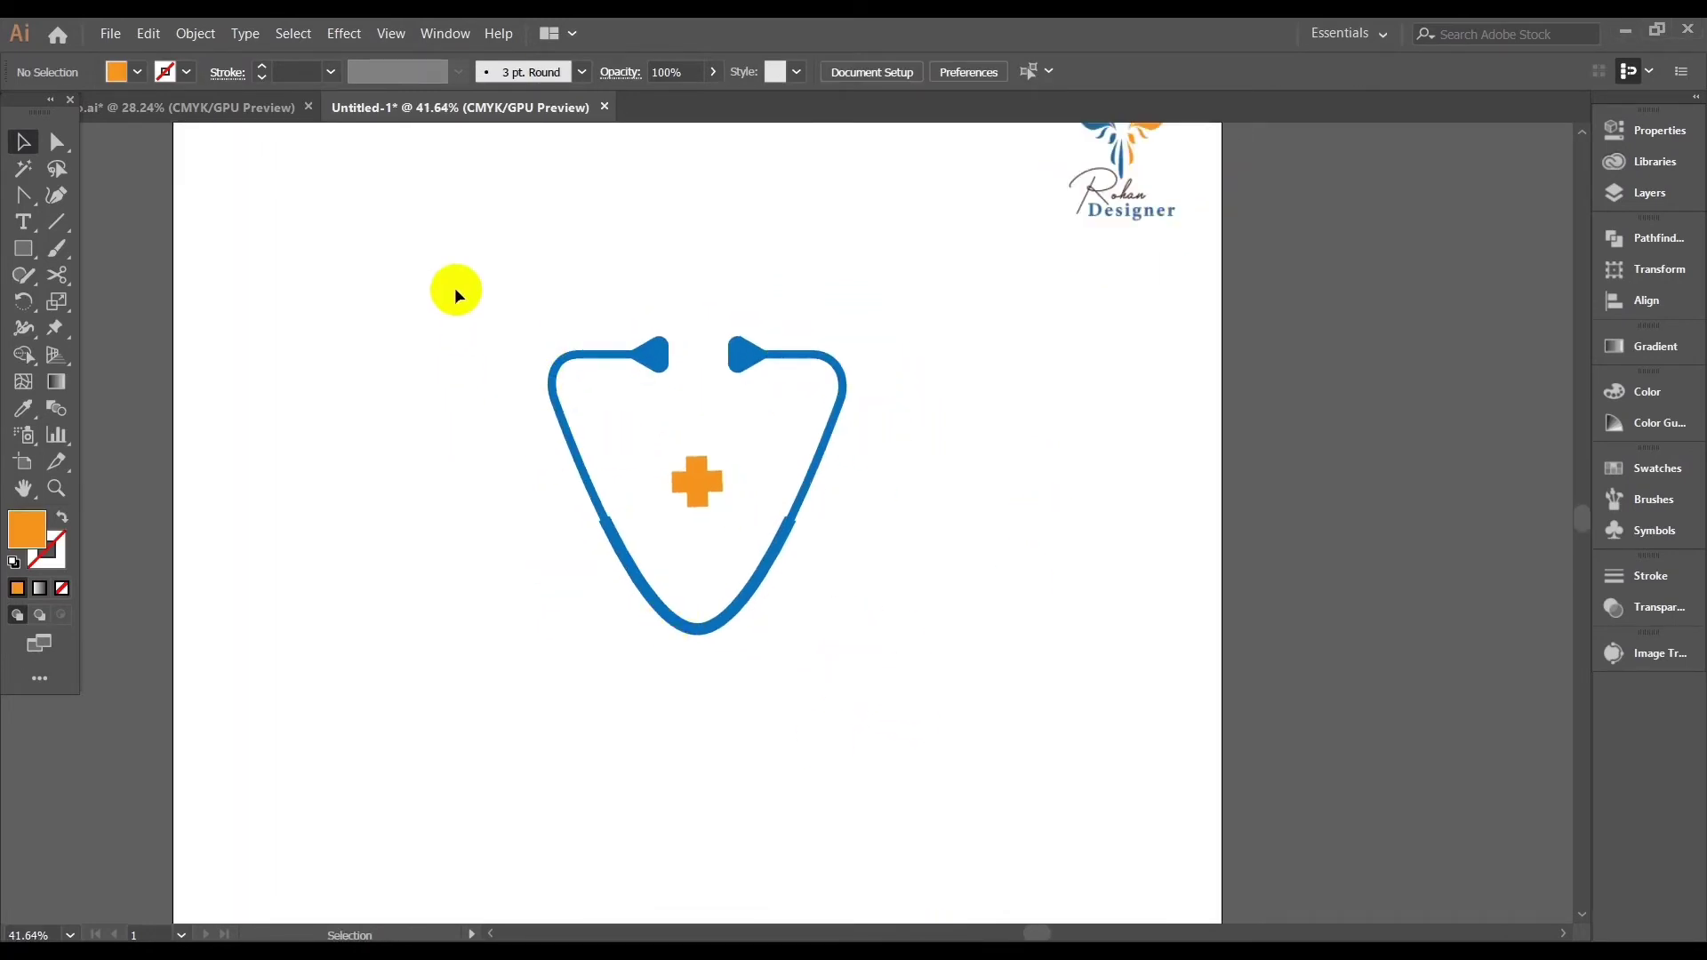
key(ctrl+a)
drag(556, 313, 582, 290)
Group the tilted stethoscope with its plus and move the group toward the artboard's left side
right_click(928, 355)
click(976, 455)
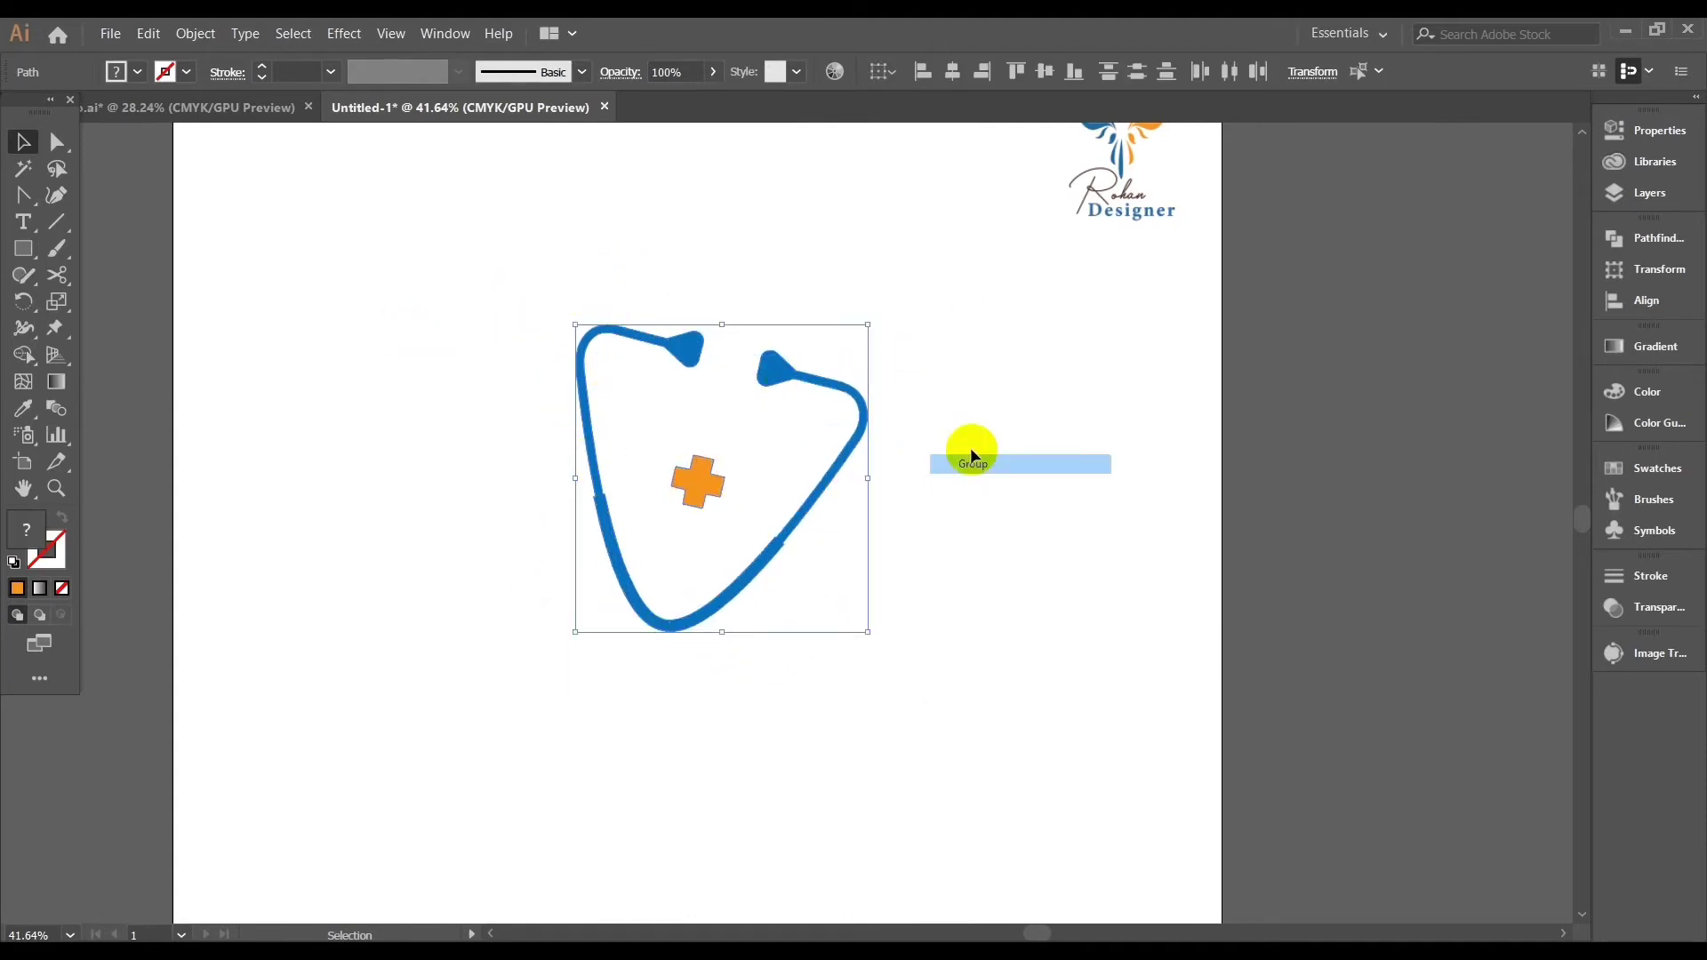
drag(676, 484, 469, 510)
click(659, 702)
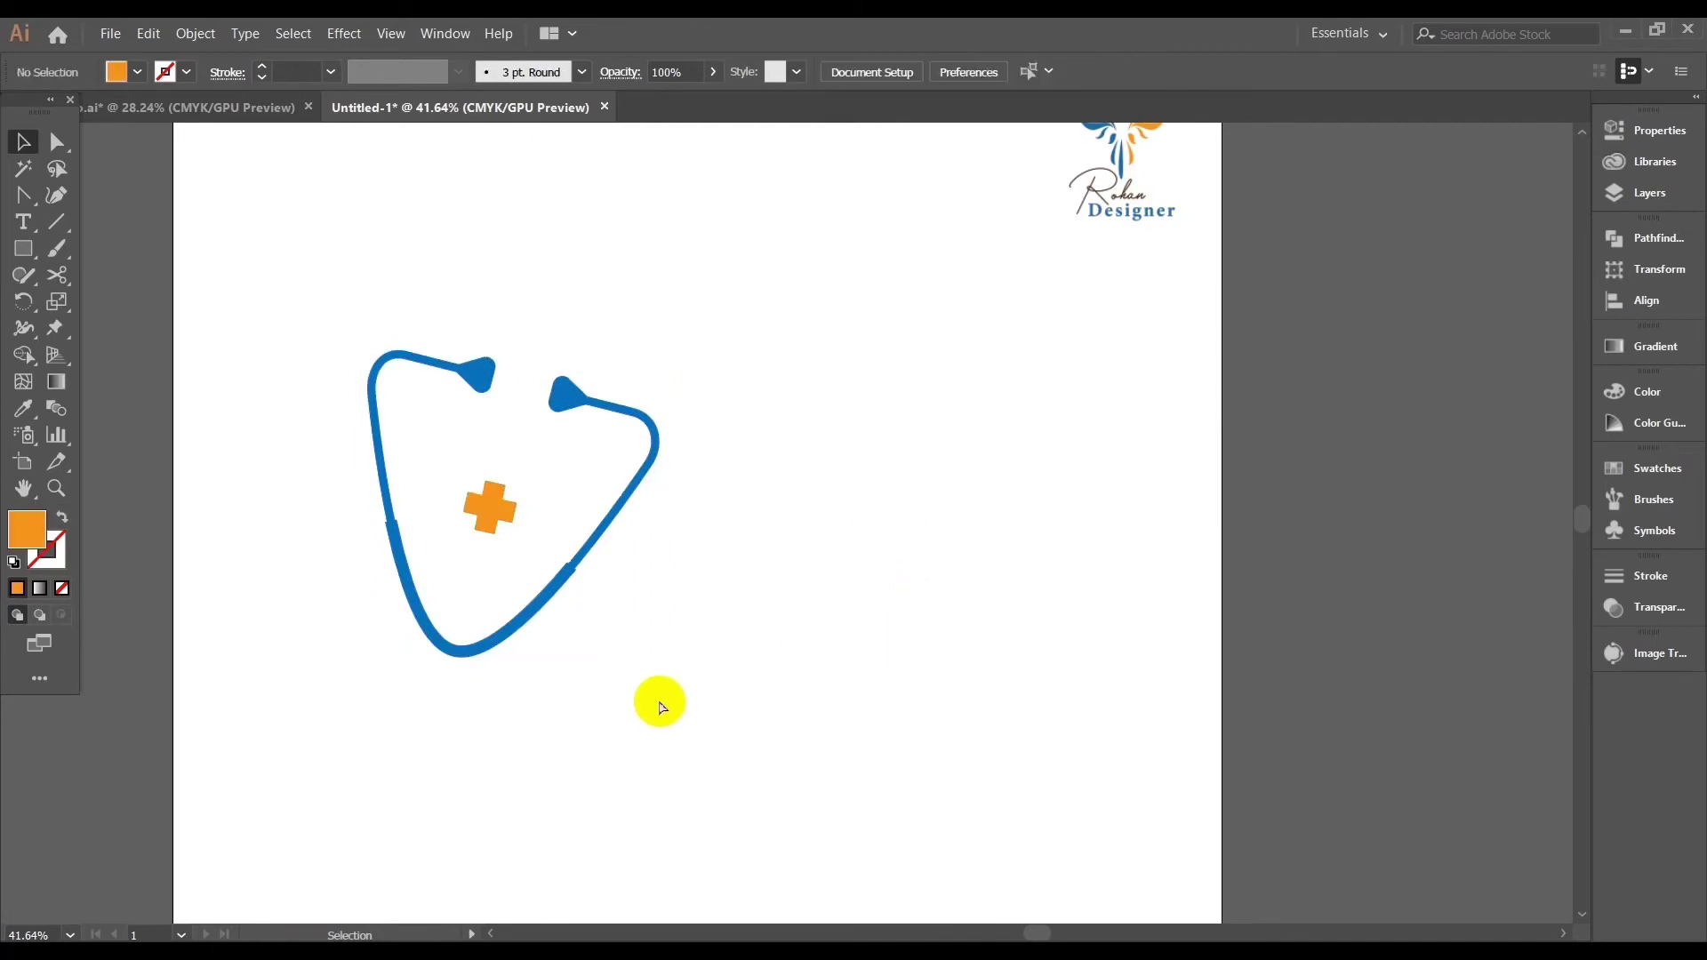
Place a point text object below and to the right of the stethoscope and set its font size to 72 pt
scroll(643, 681, up, 1)
click(694, 782)
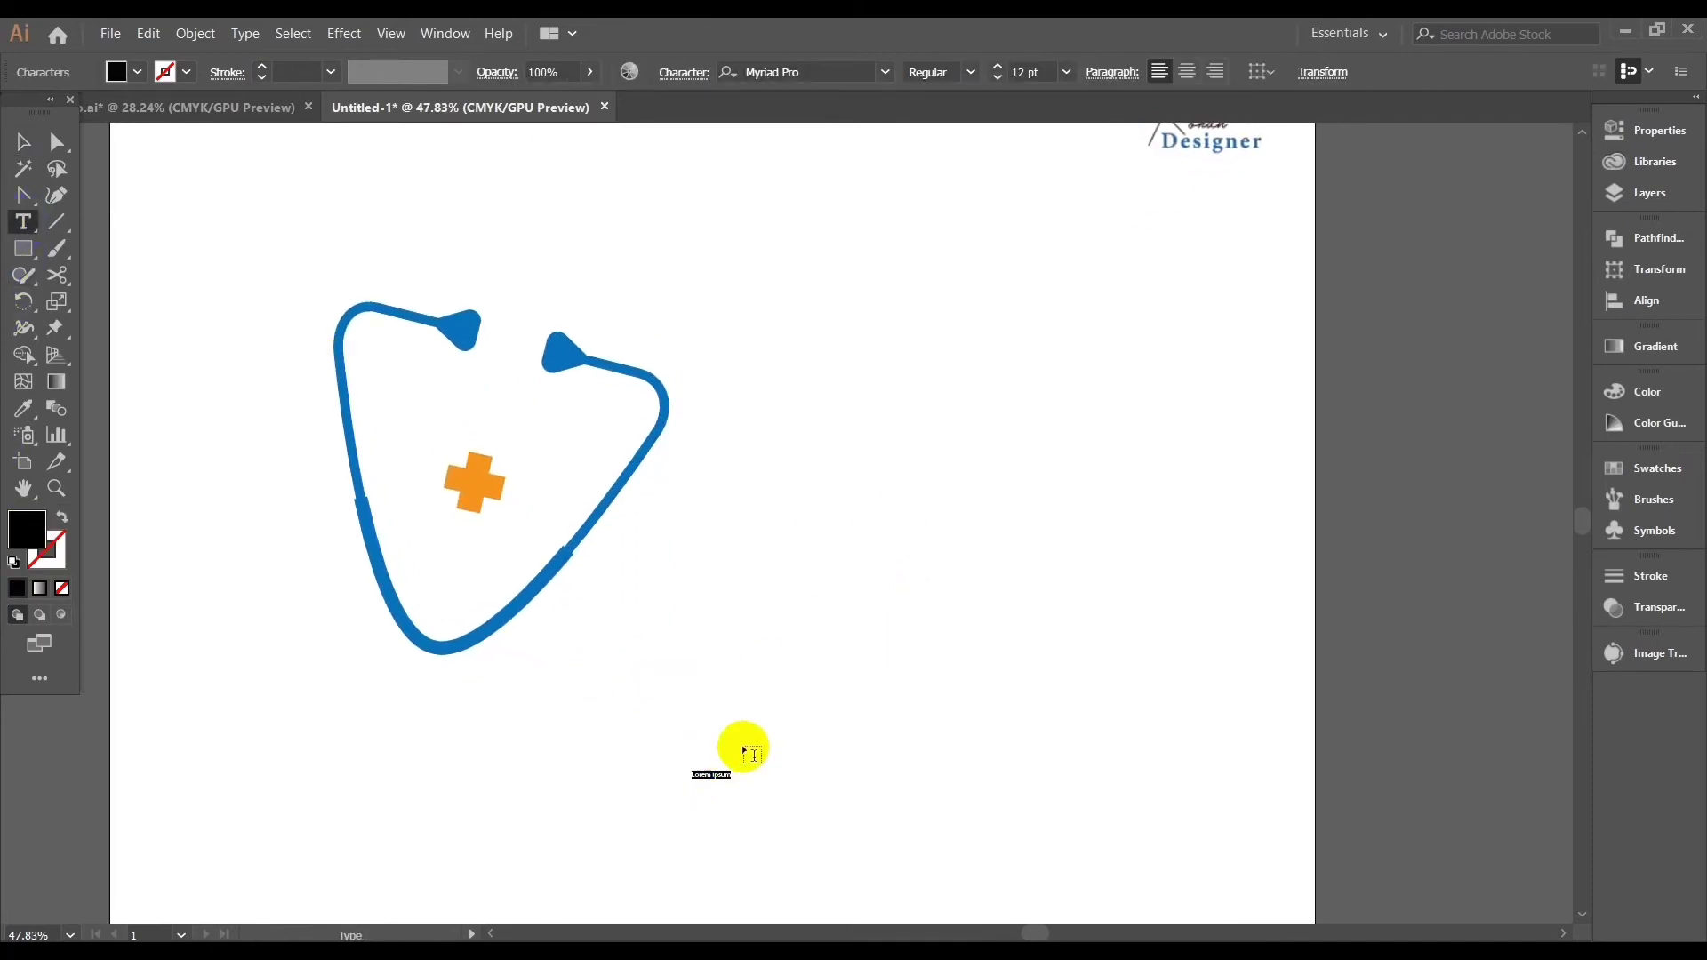
right_click(743, 749)
mouse_move(823, 500)
click(1059, 808)
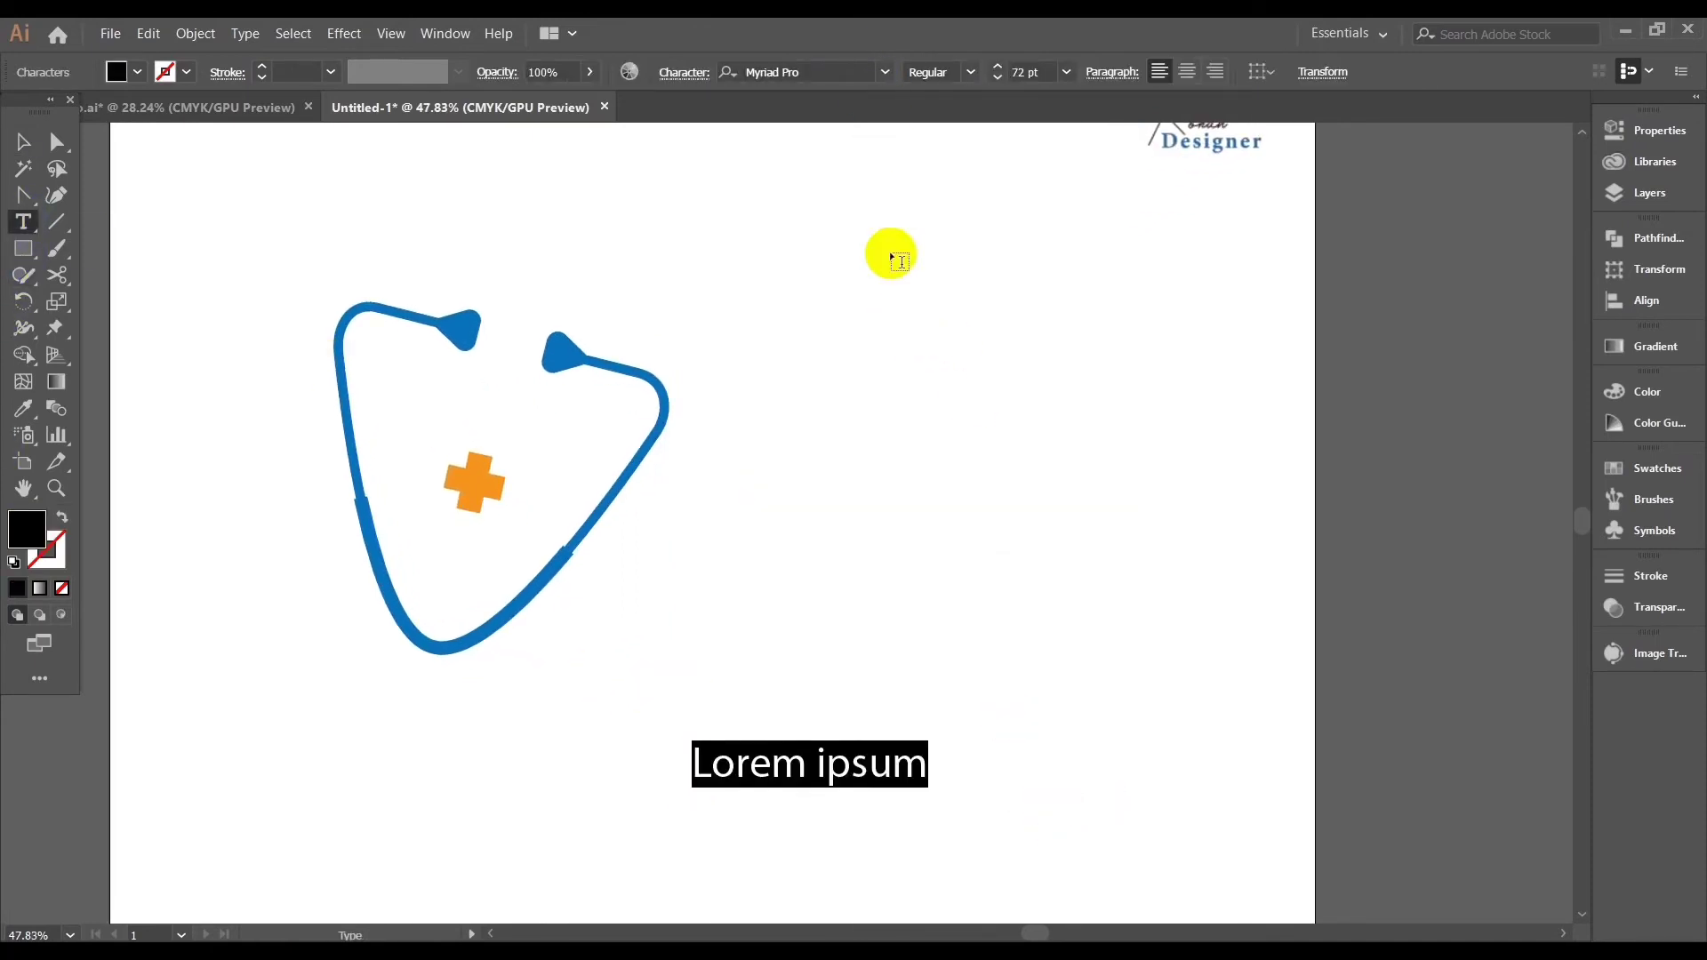
Replace the placeholder text with "doctor" and move the word below the stethoscope
key(BackSpace)
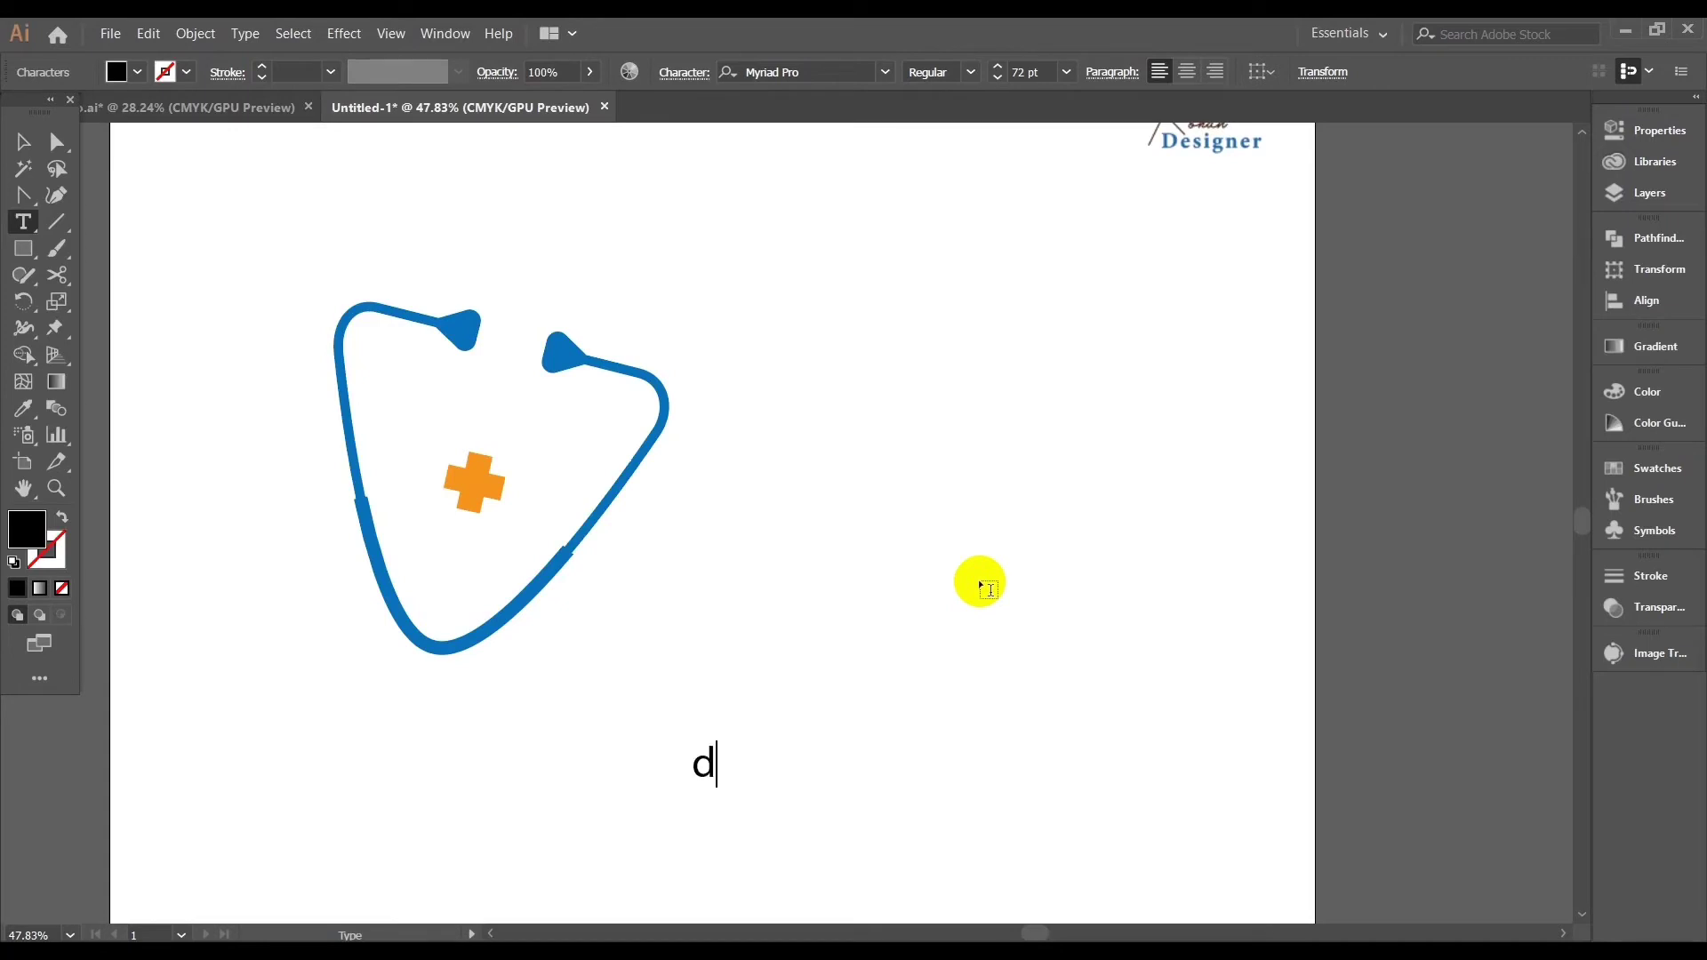
text(doctor)
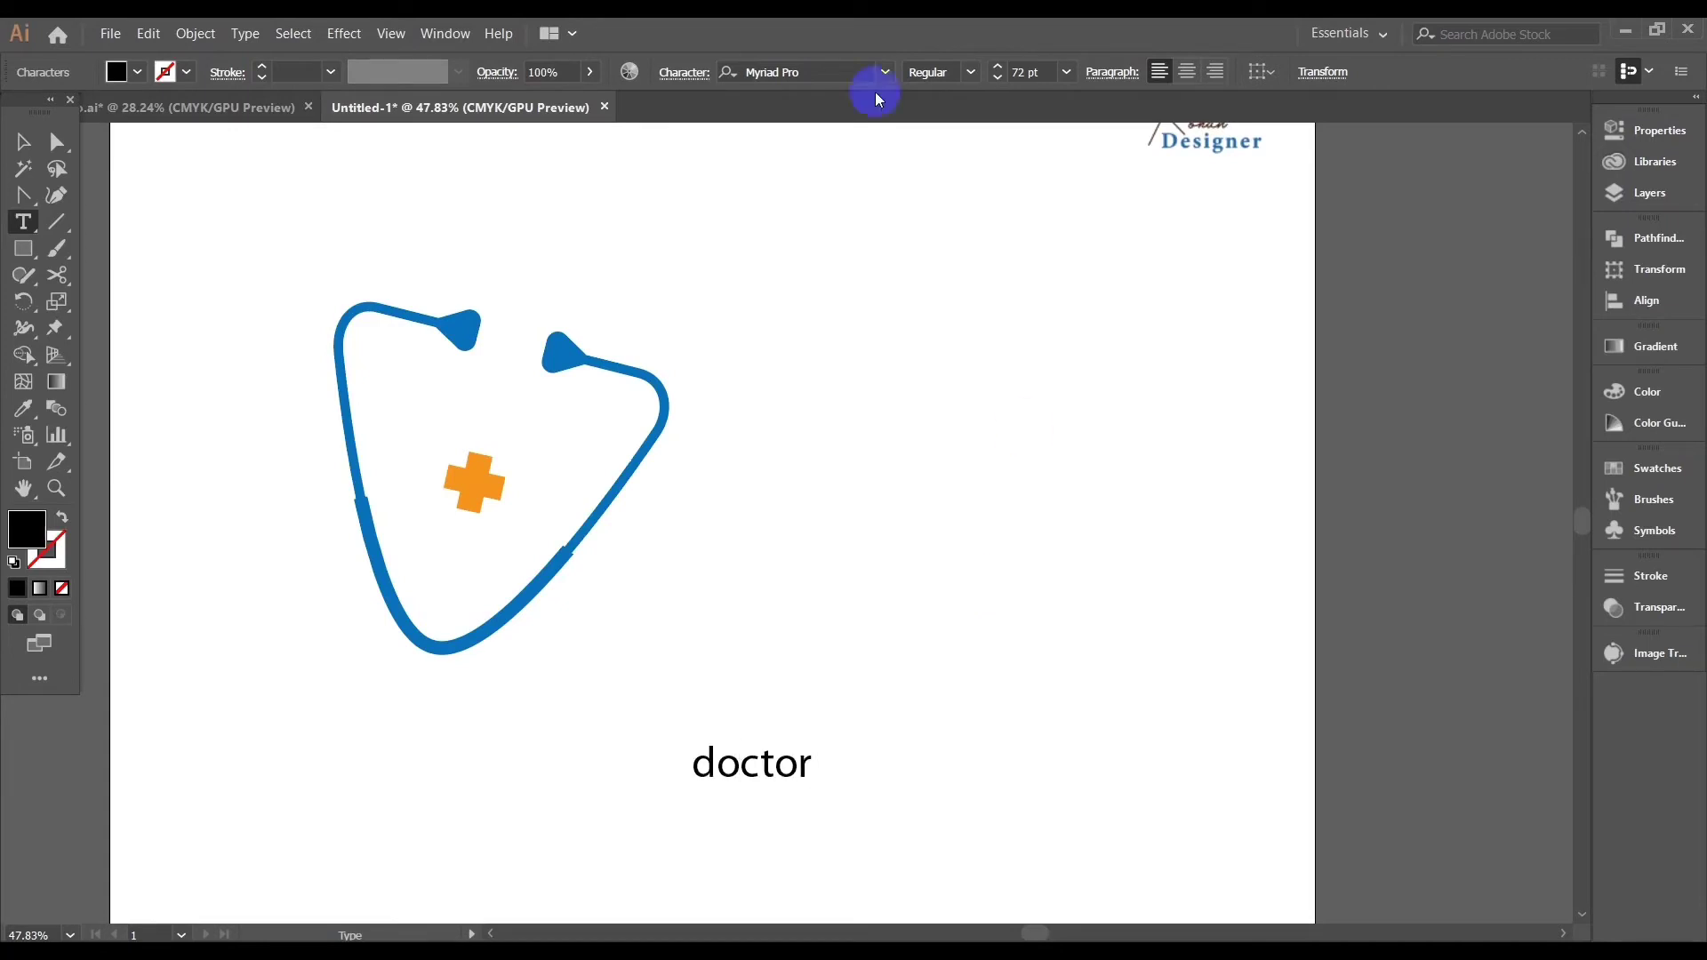
click(25, 140)
drag(717, 763, 410, 784)
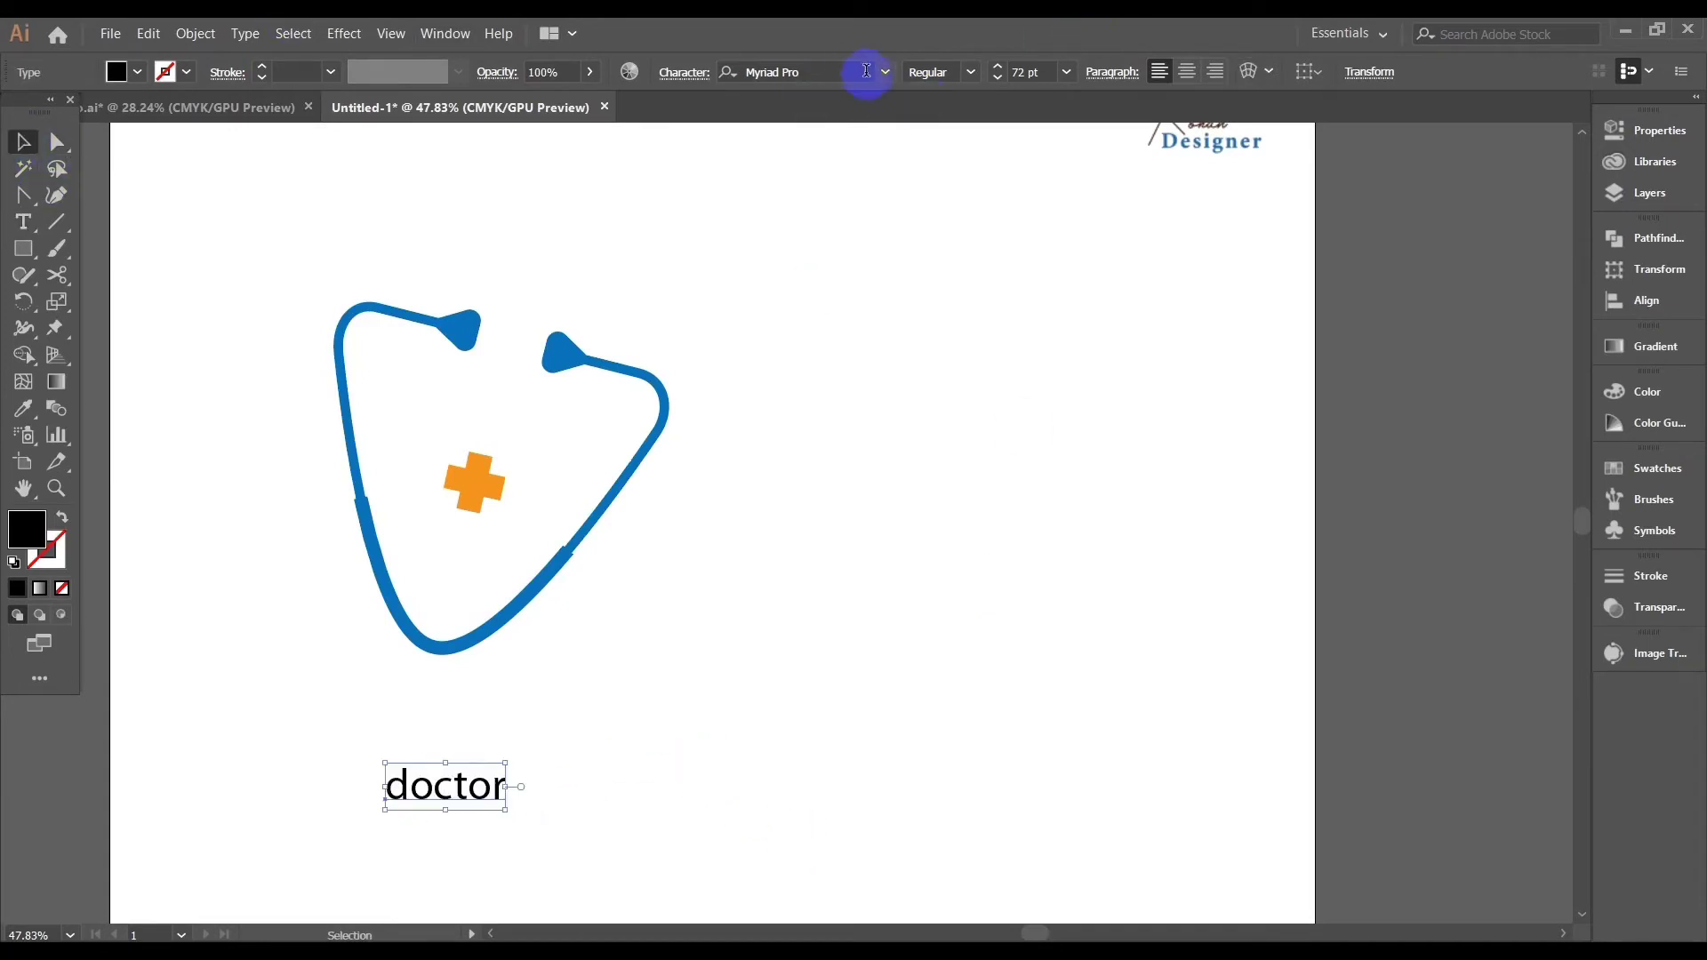
Set the word's font to Berlin Sans FB Demi Bold and change its case to Title Case
click(865, 71)
click(878, 79)
click(842, 202)
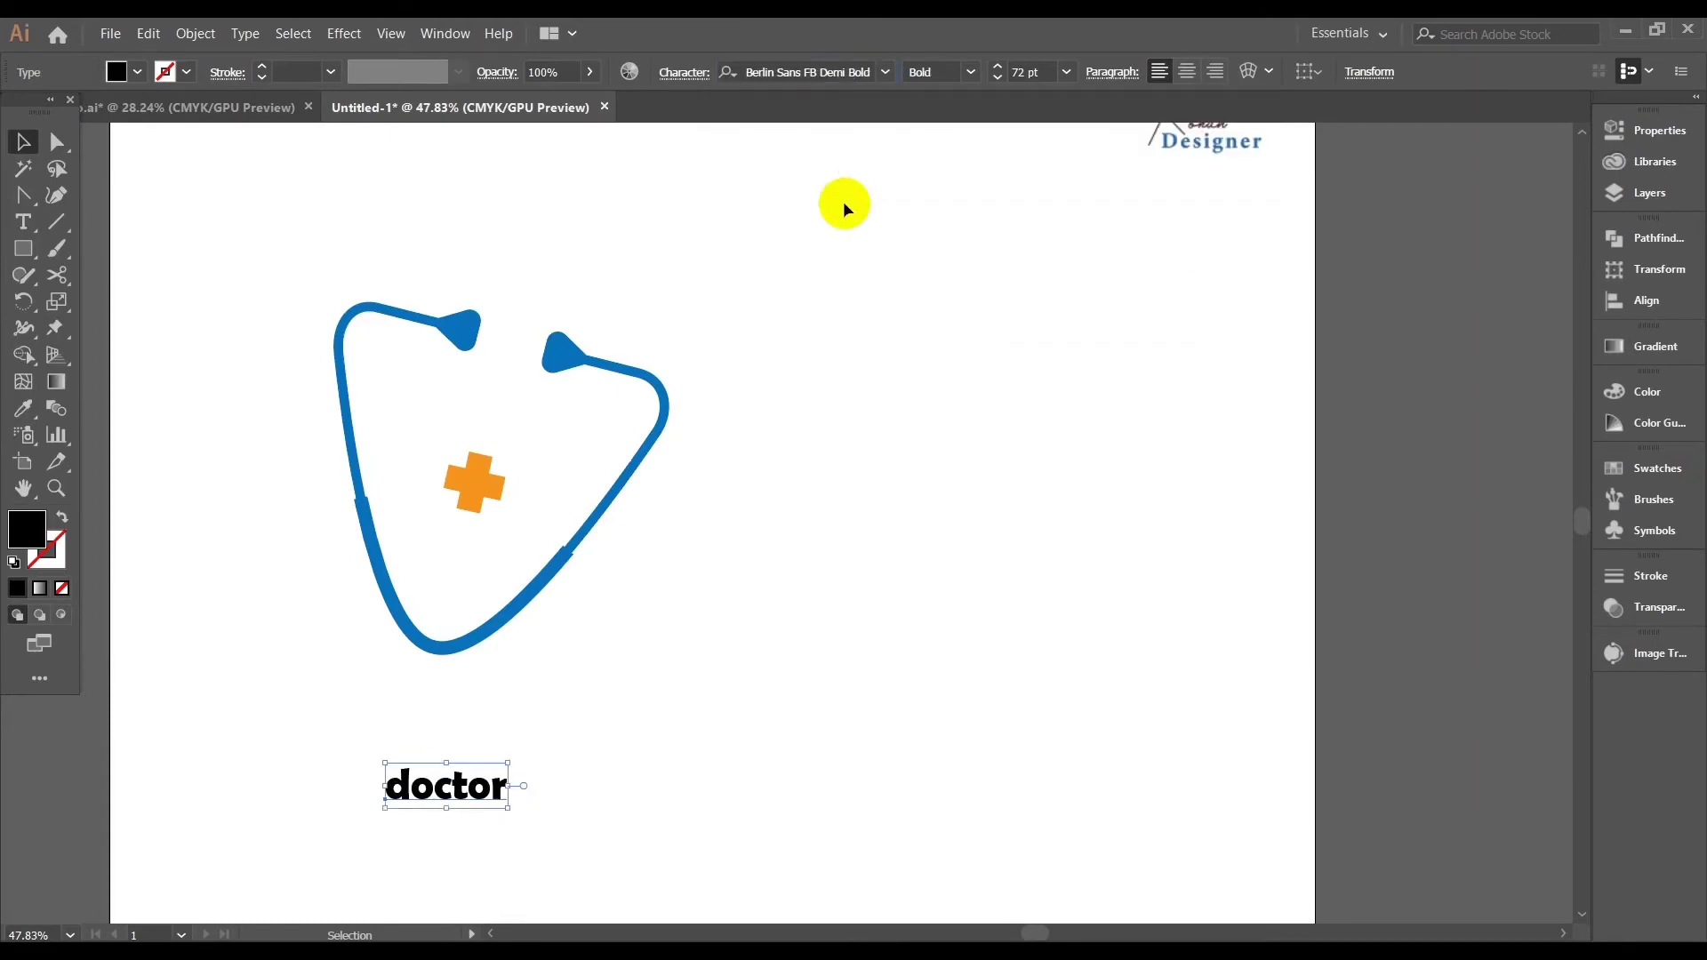
click(245, 35)
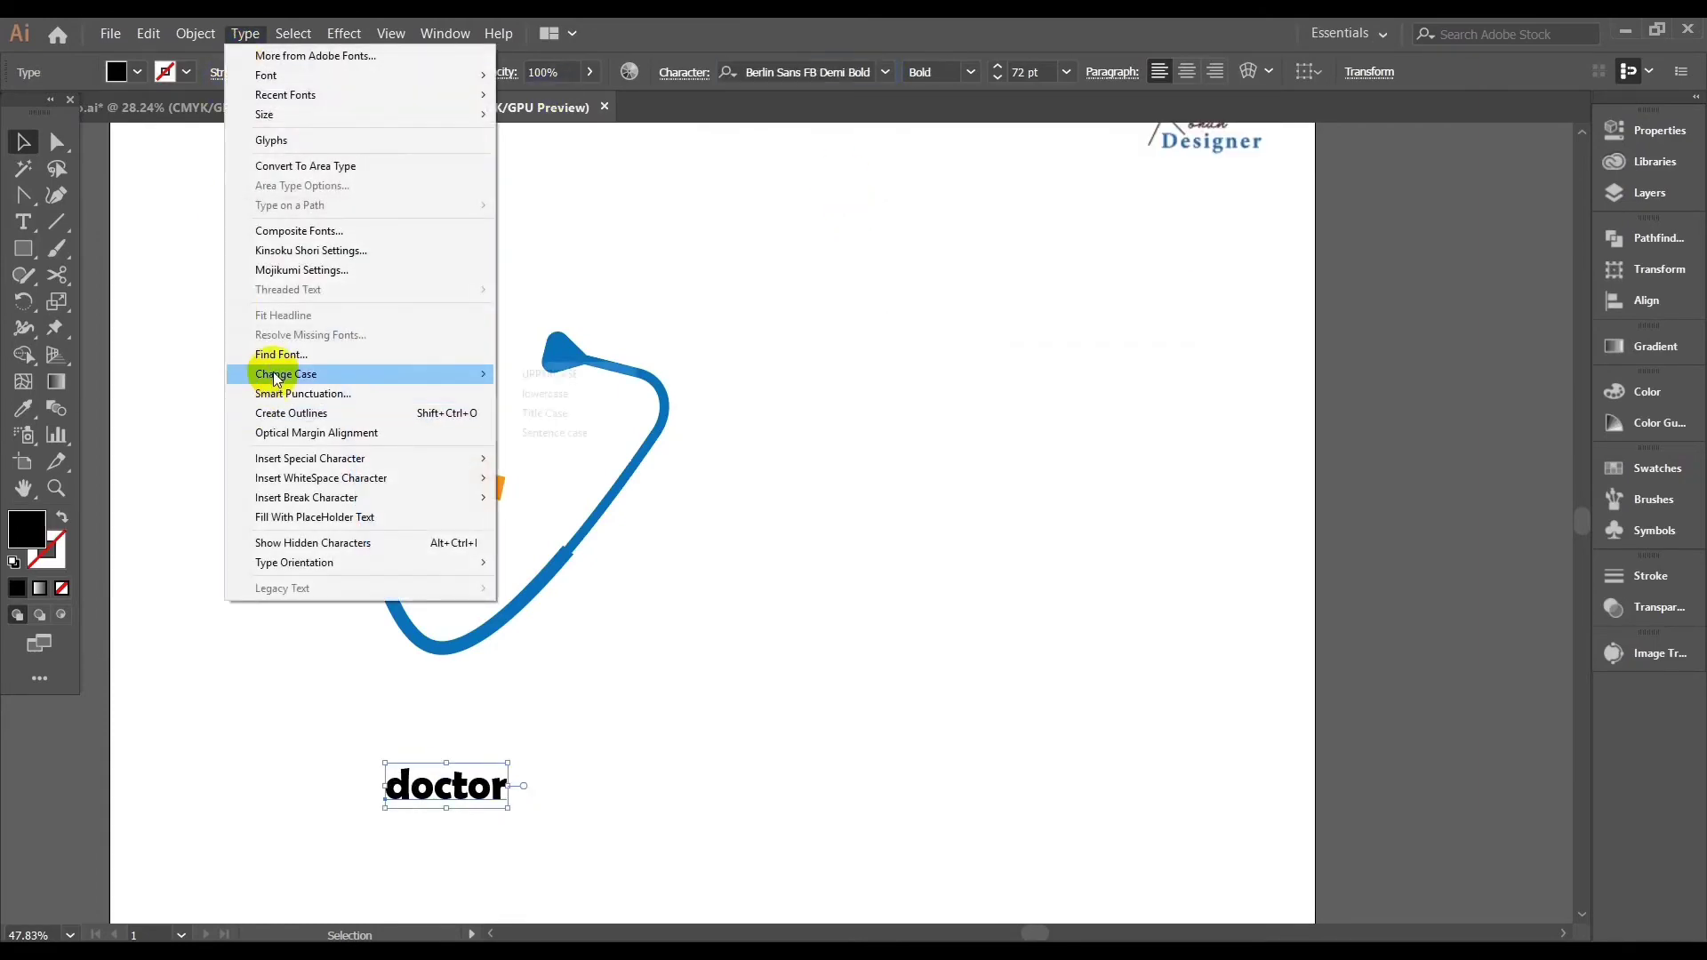
mouse_move(272, 374)
click(544, 413)
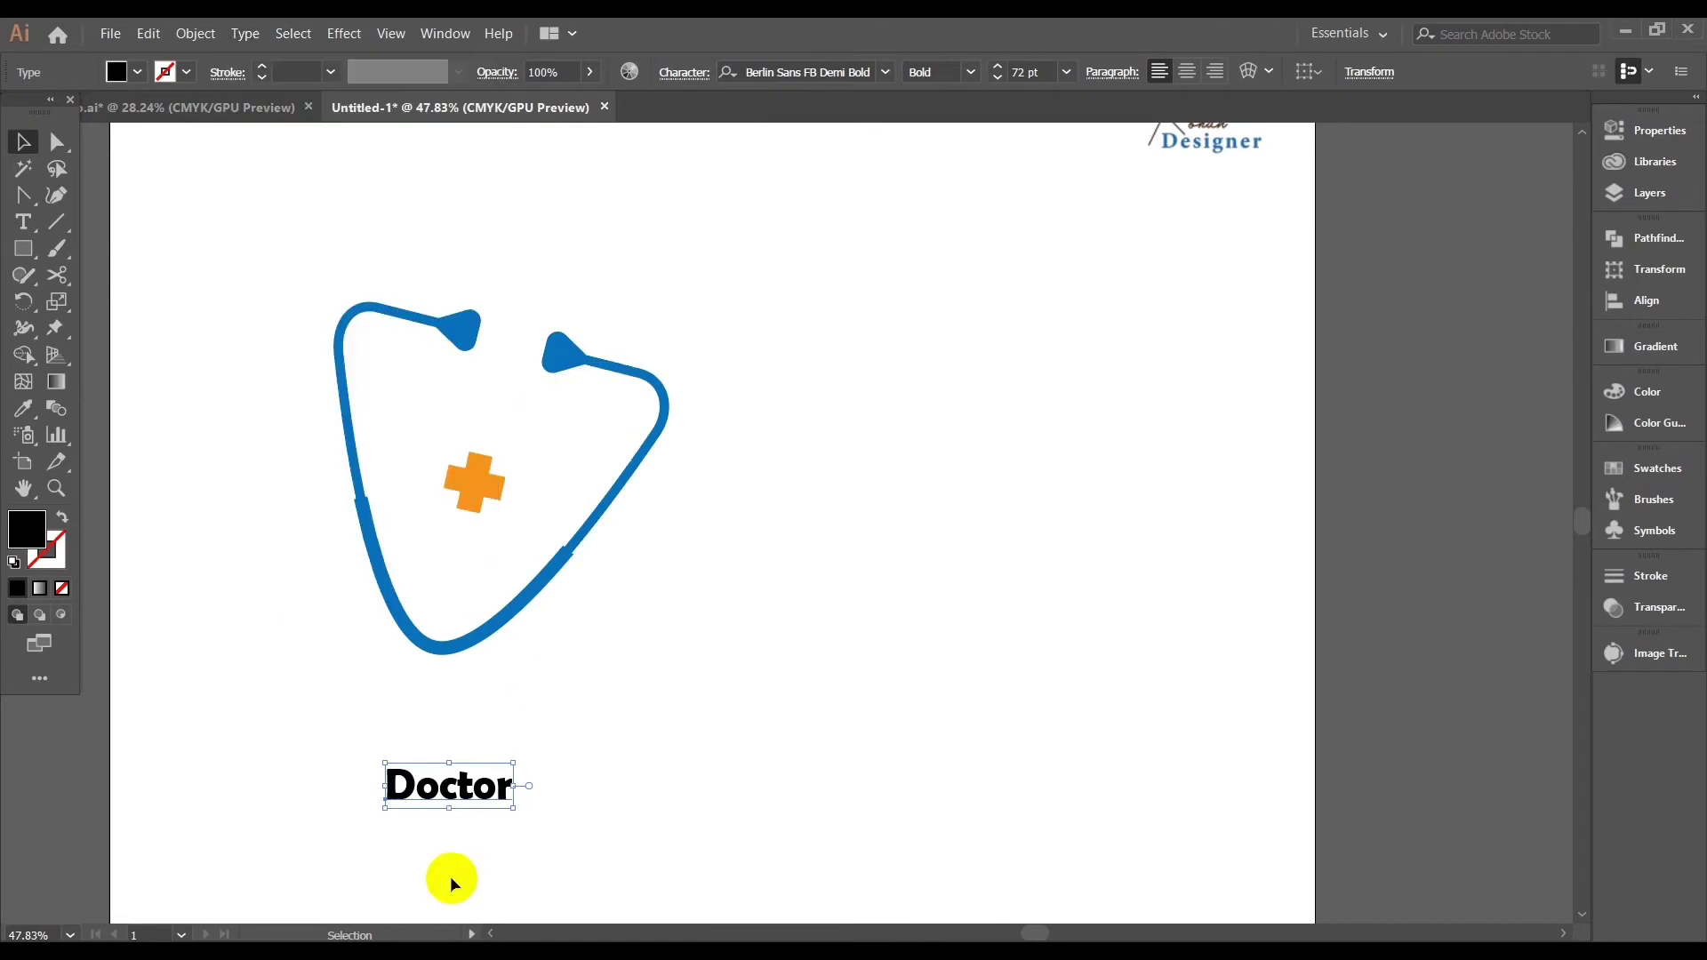
Move the word "Doctor" to the right of the stethoscope's lower half and widen its letter tracking
drag(406, 790, 687, 558)
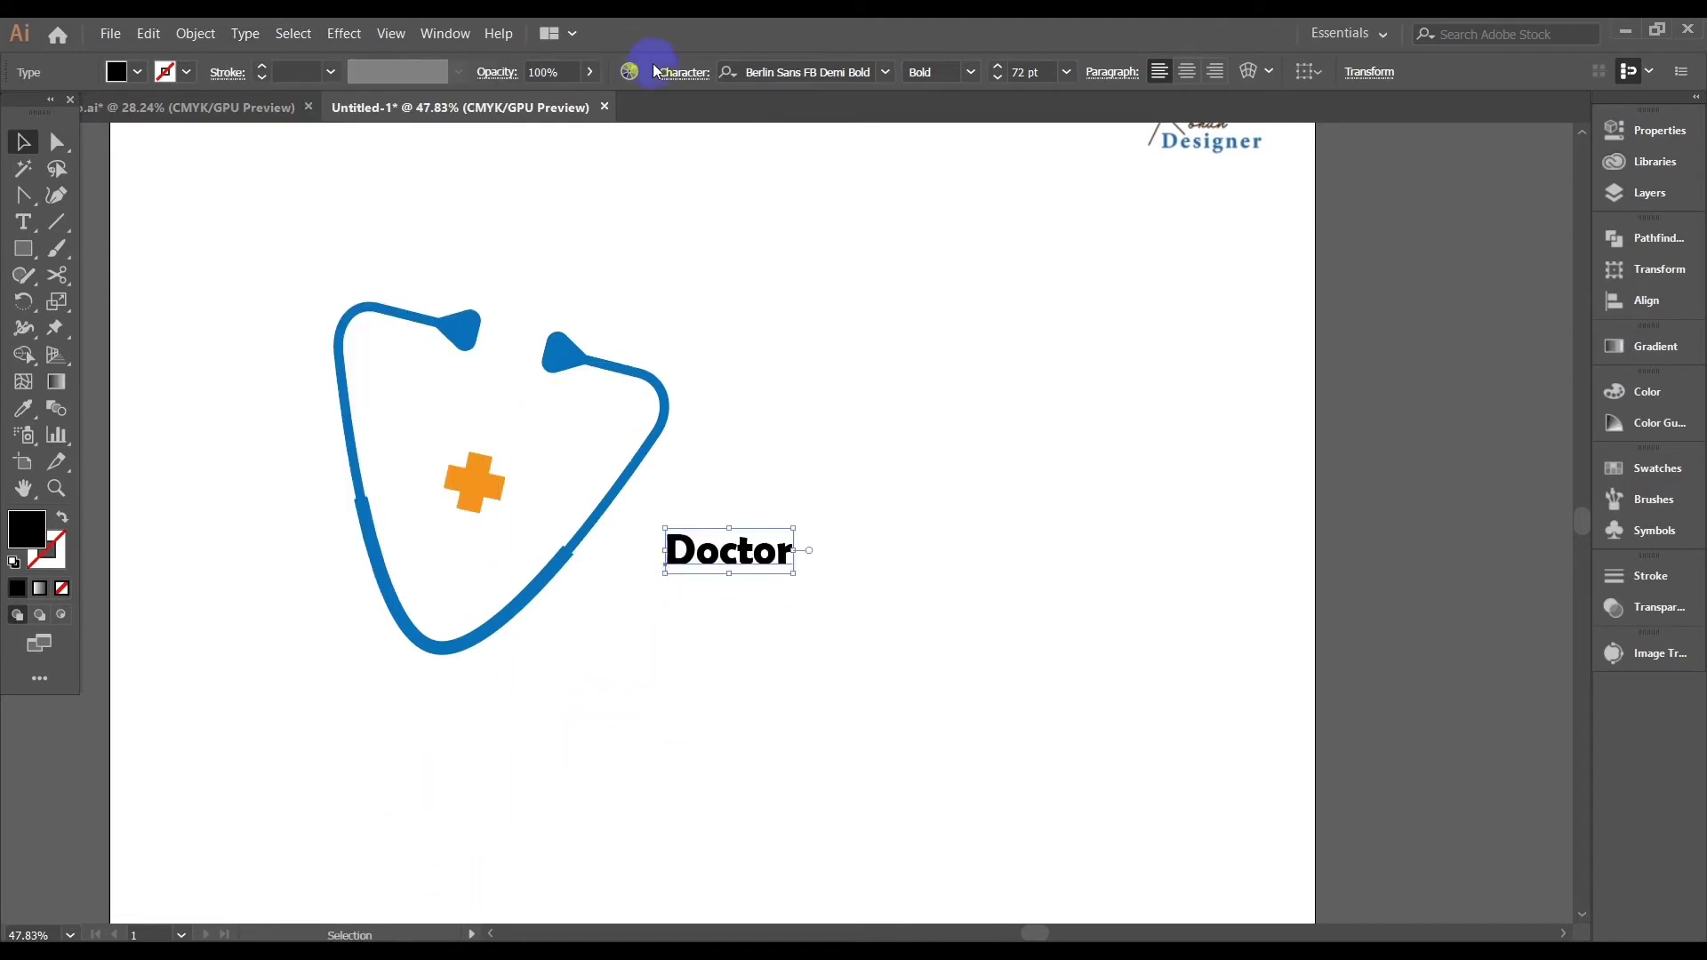
click(689, 75)
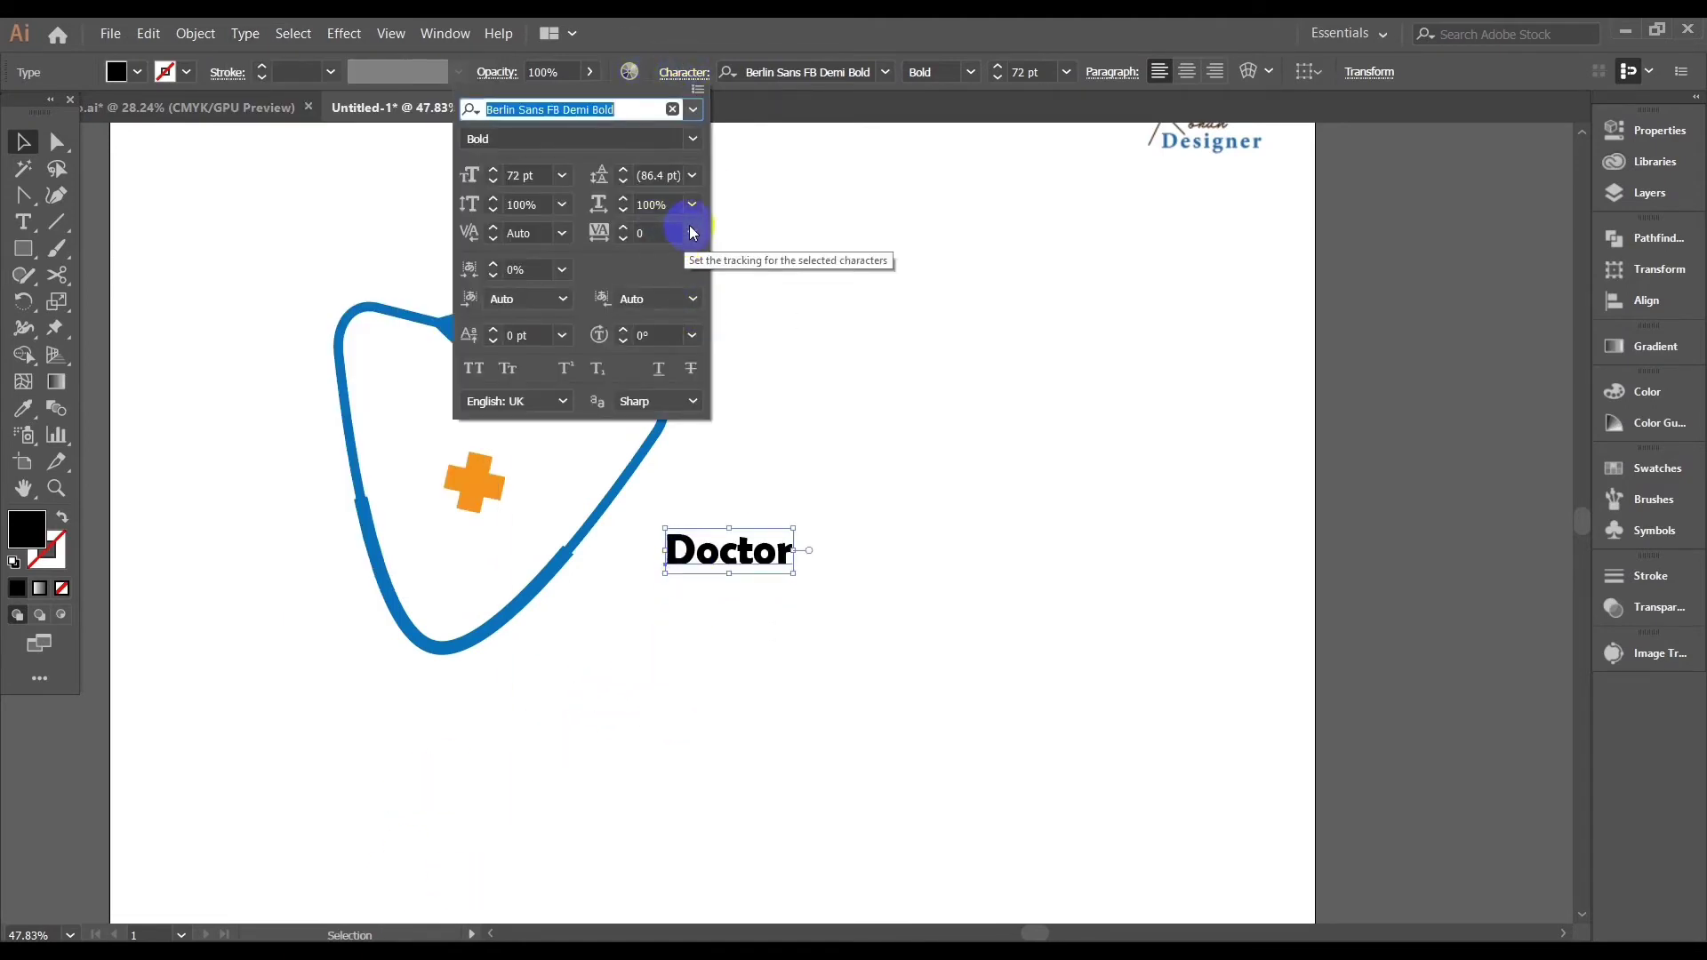
click(692, 233)
click(718, 561)
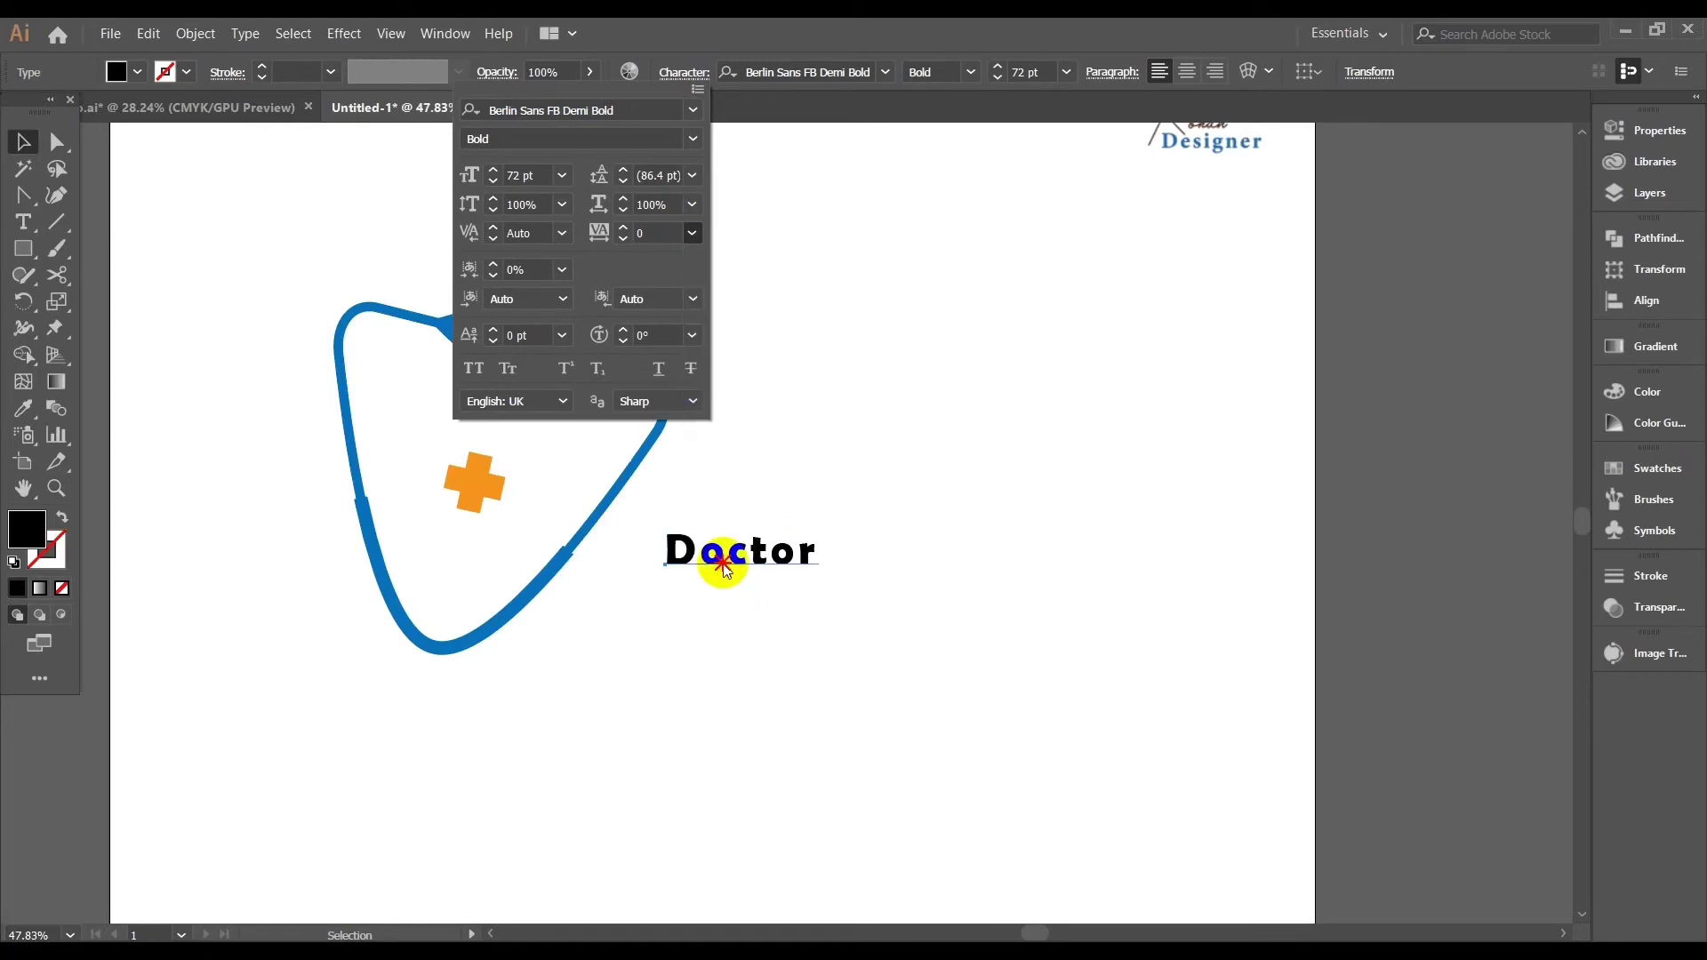
click(804, 436)
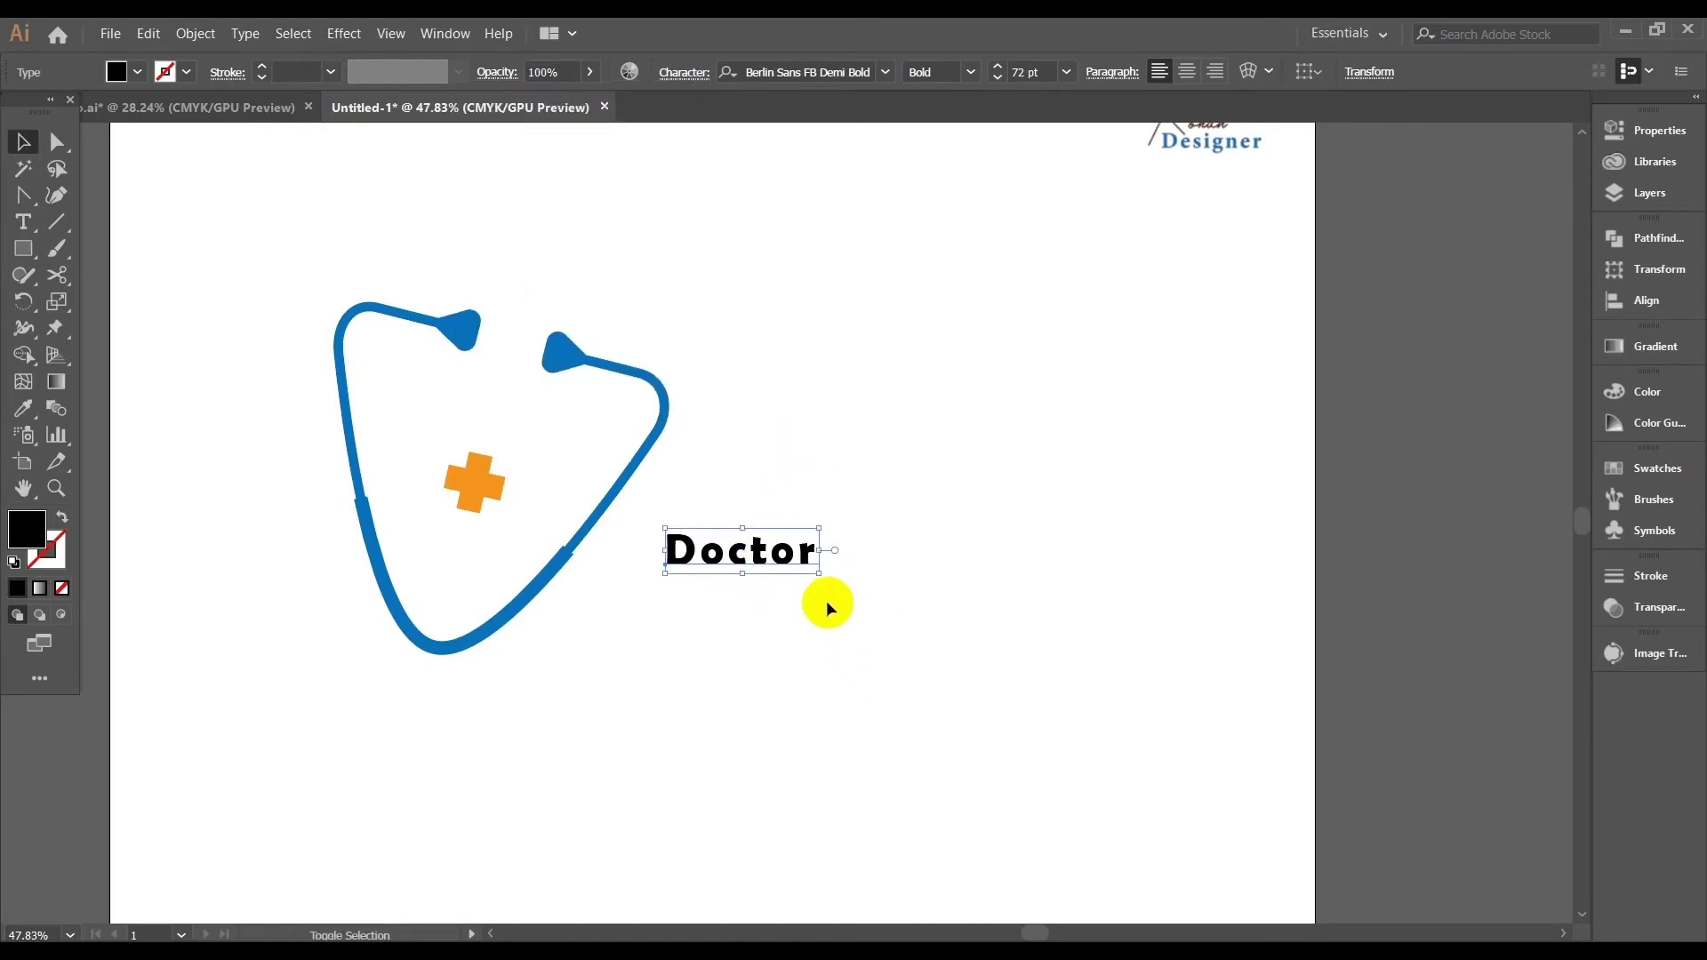
Enlarge "Doctor" to about 238 pt and position it so the D overlaps the stethoscope's lower right arm
drag(819, 573, 993, 652)
drag(580, 569, 625, 558)
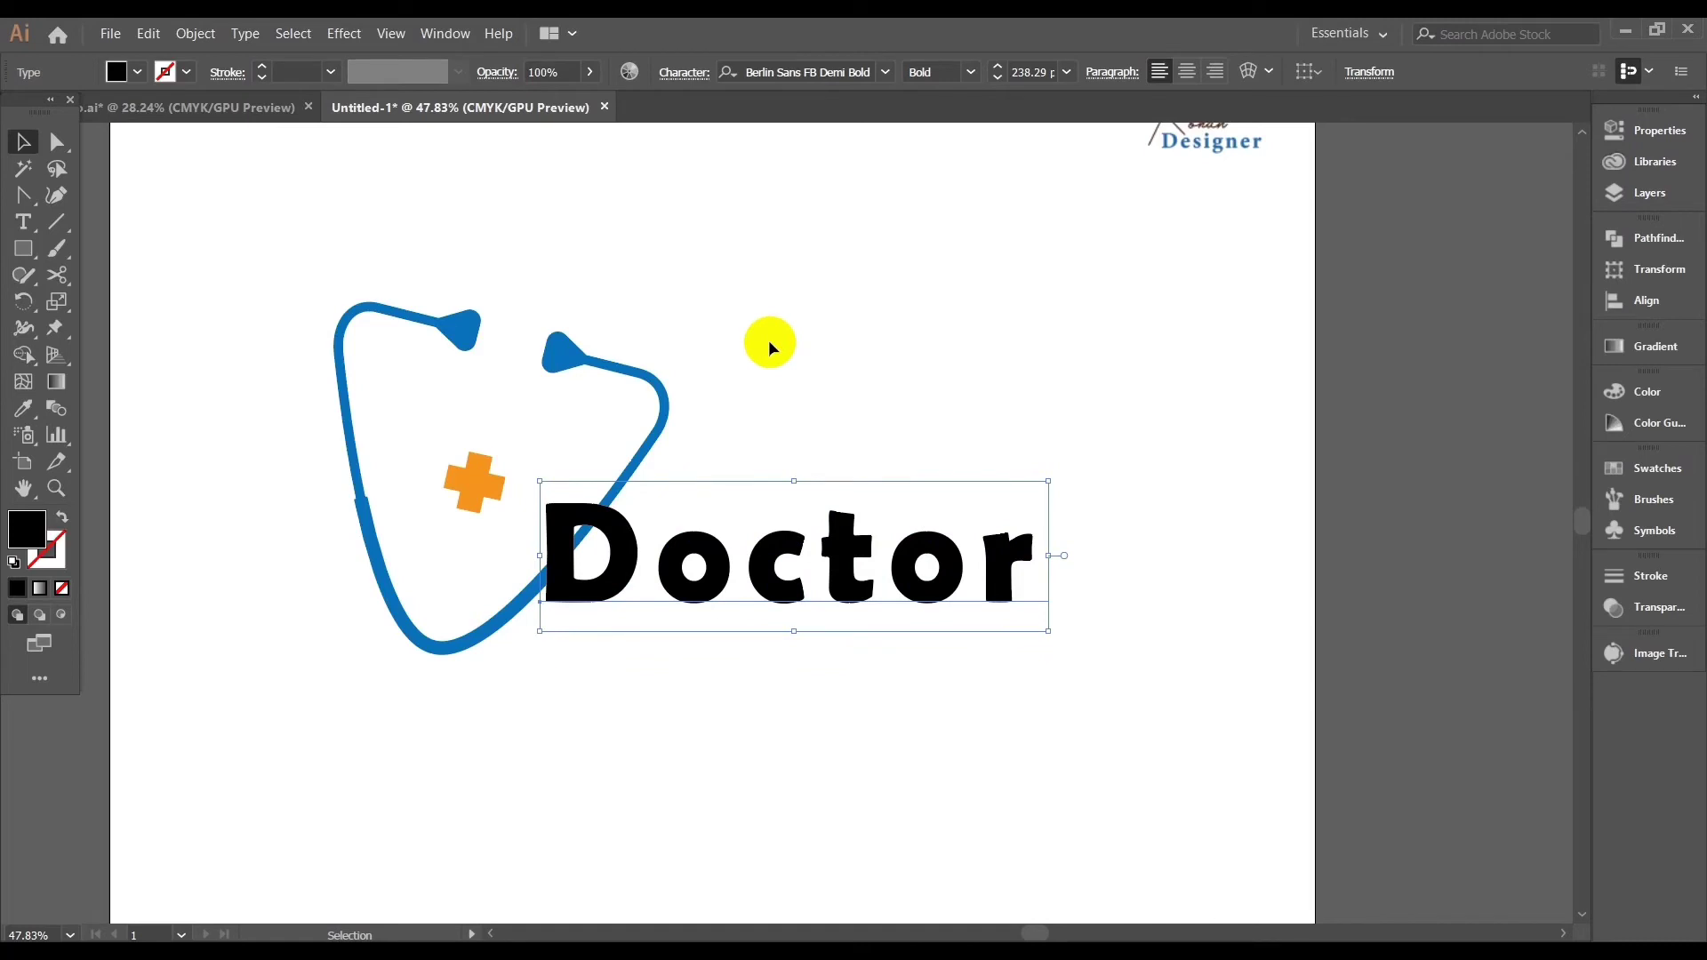
drag(601, 574, 601, 582)
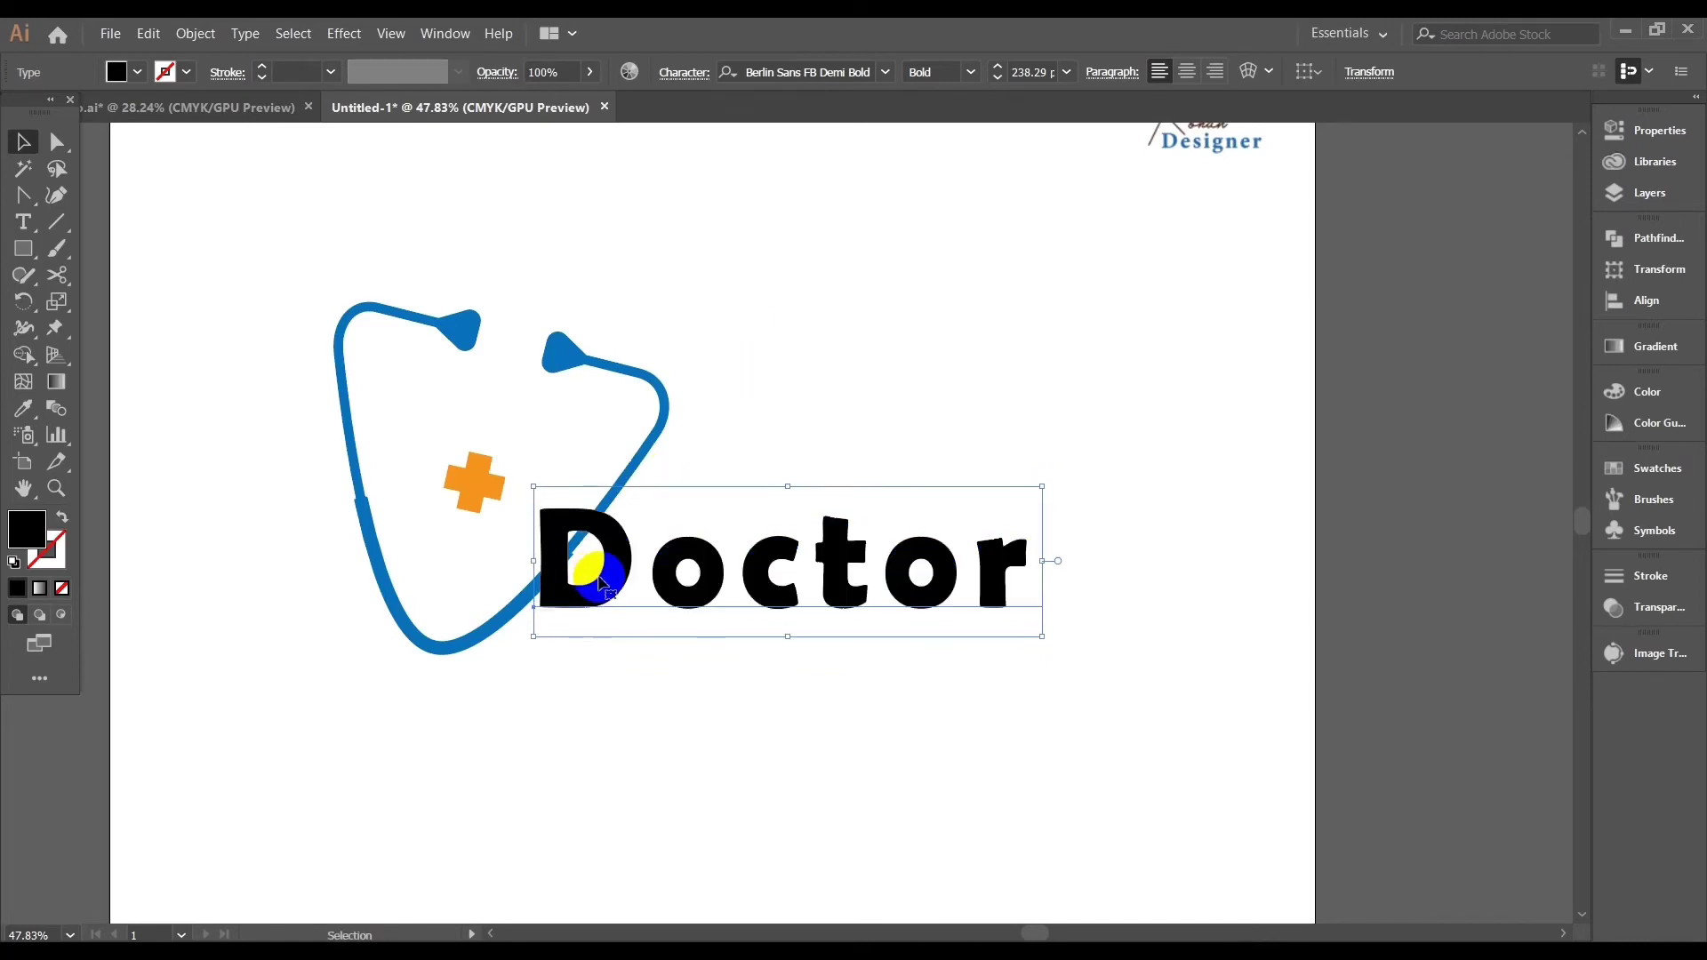
Convert the word "Doctor" to outlines and ungroup it into separate letters
right_click(806, 396)
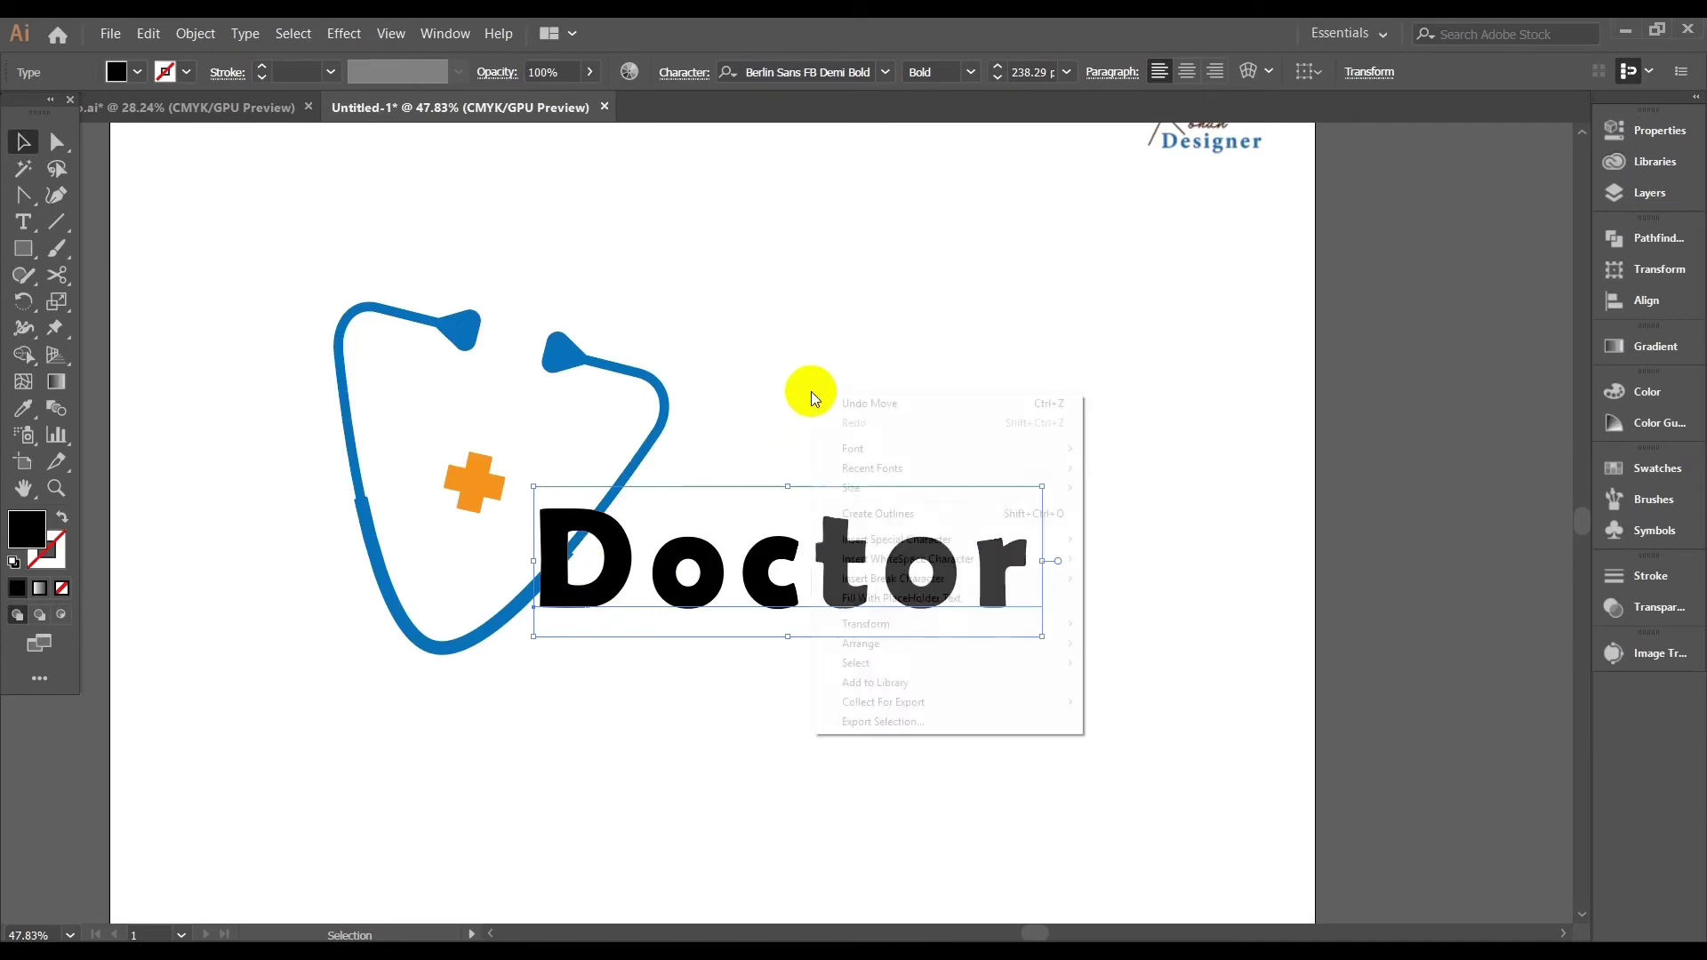
click(897, 509)
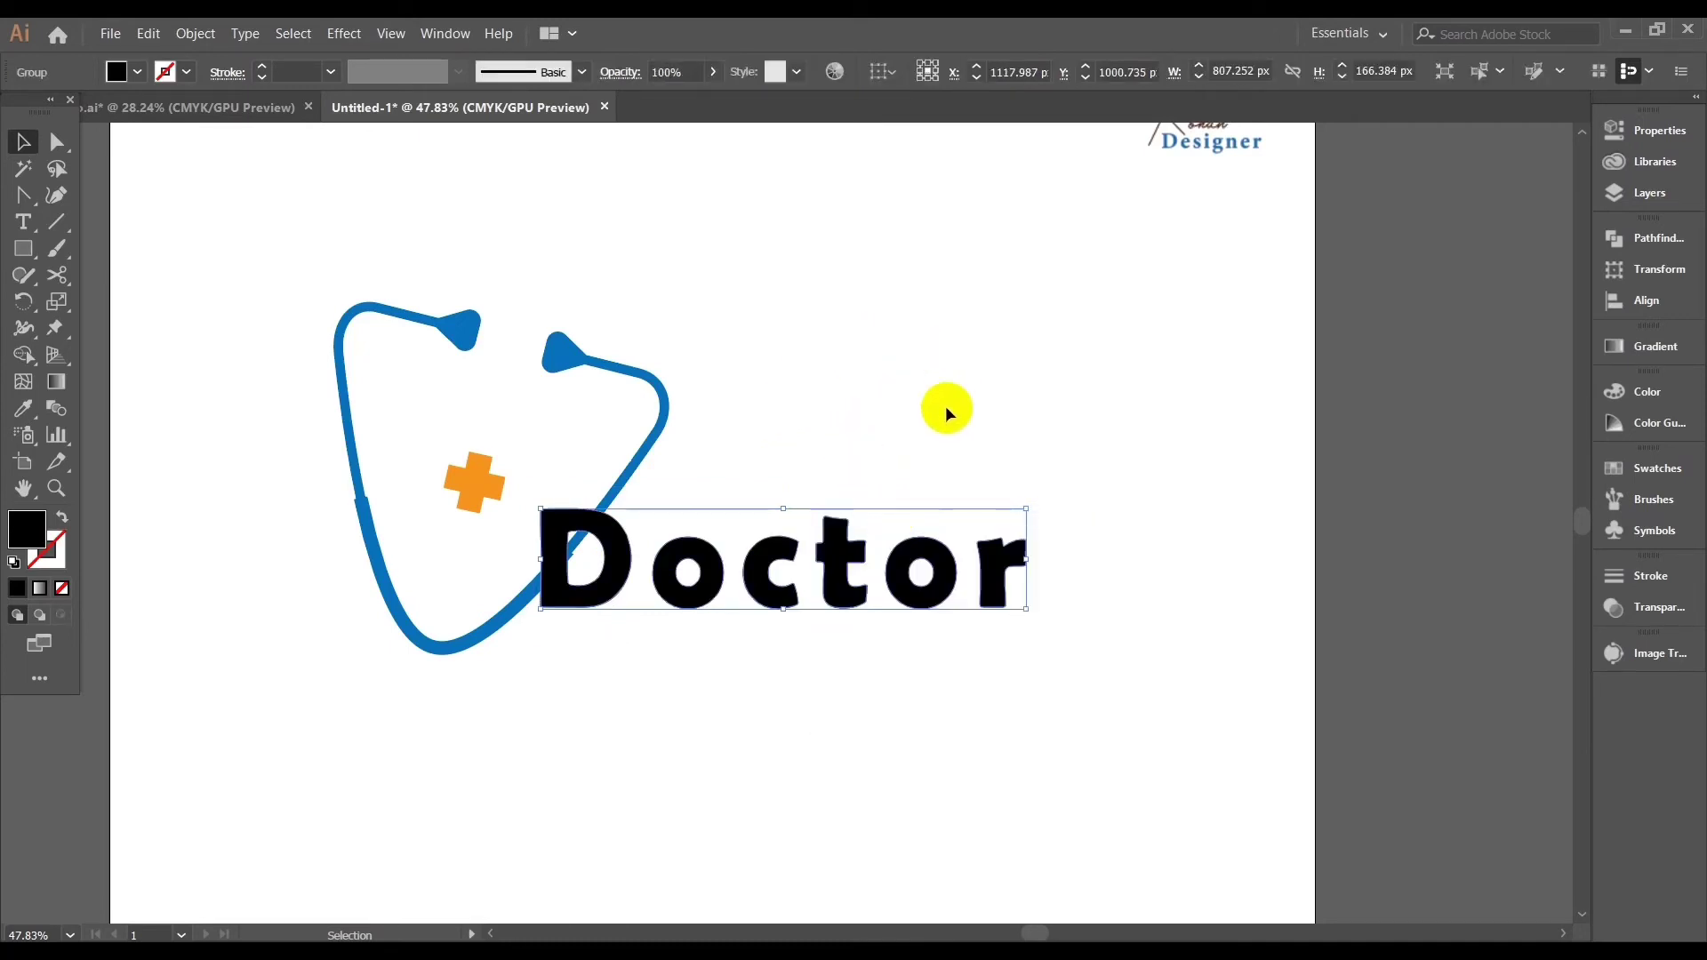
right_click(976, 405)
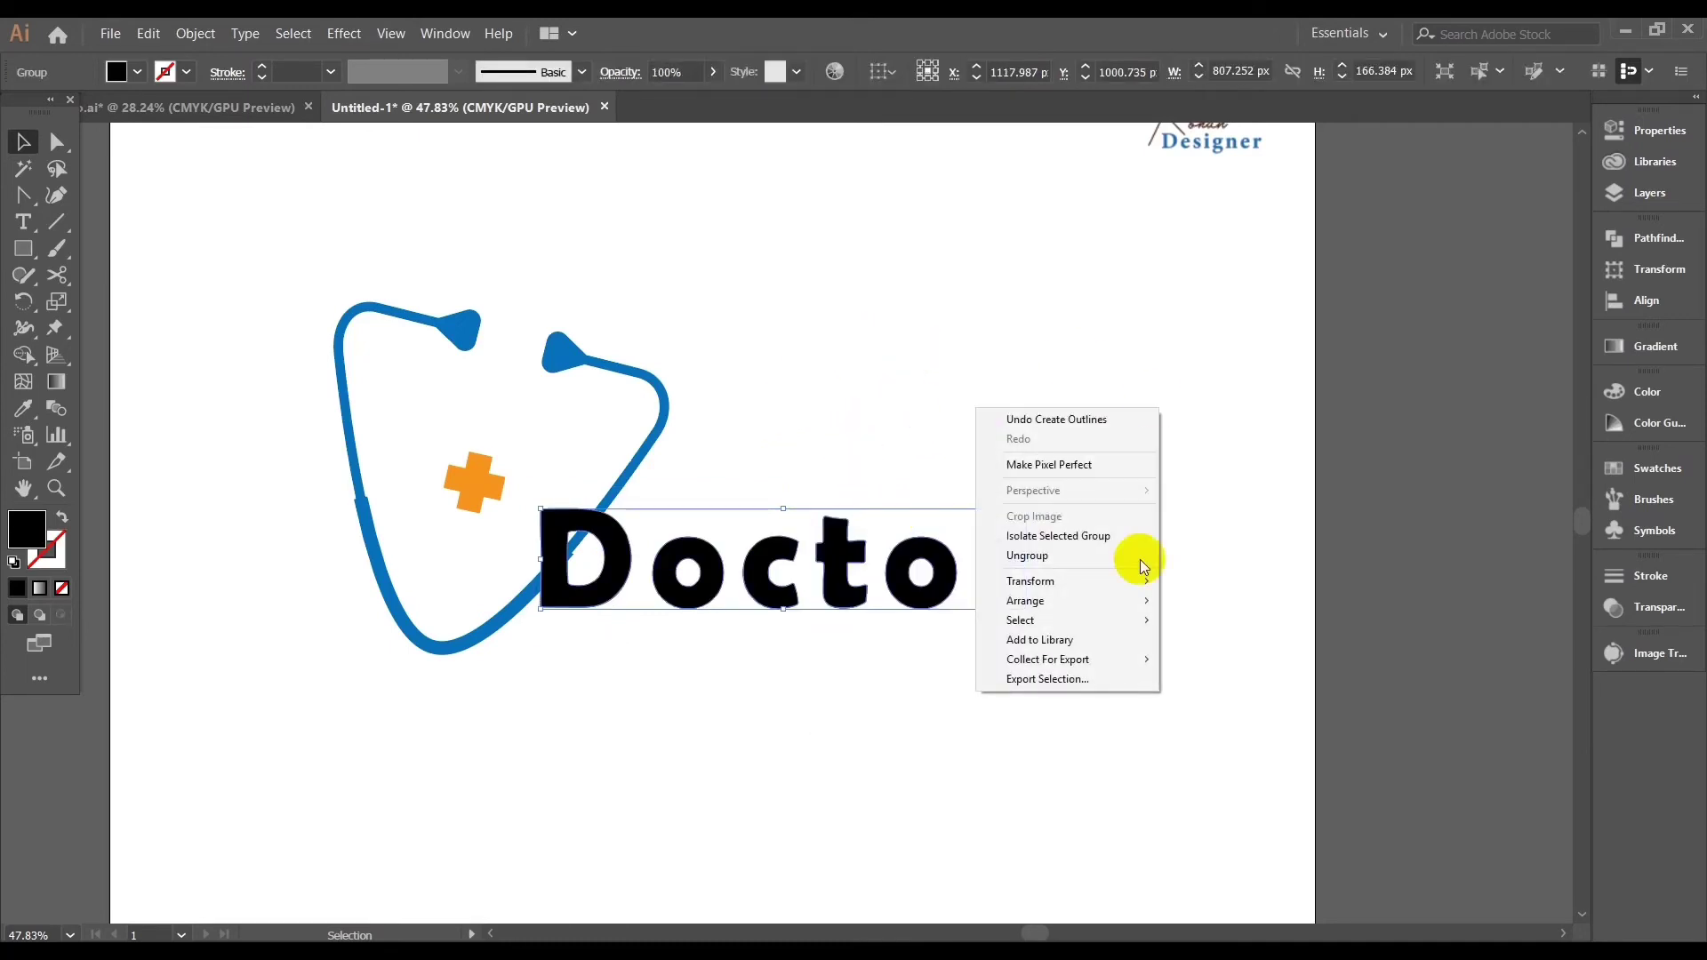
click(1138, 560)
Send the outlined "Doctor" letters to the back, behind the stethoscope
right_click(886, 414)
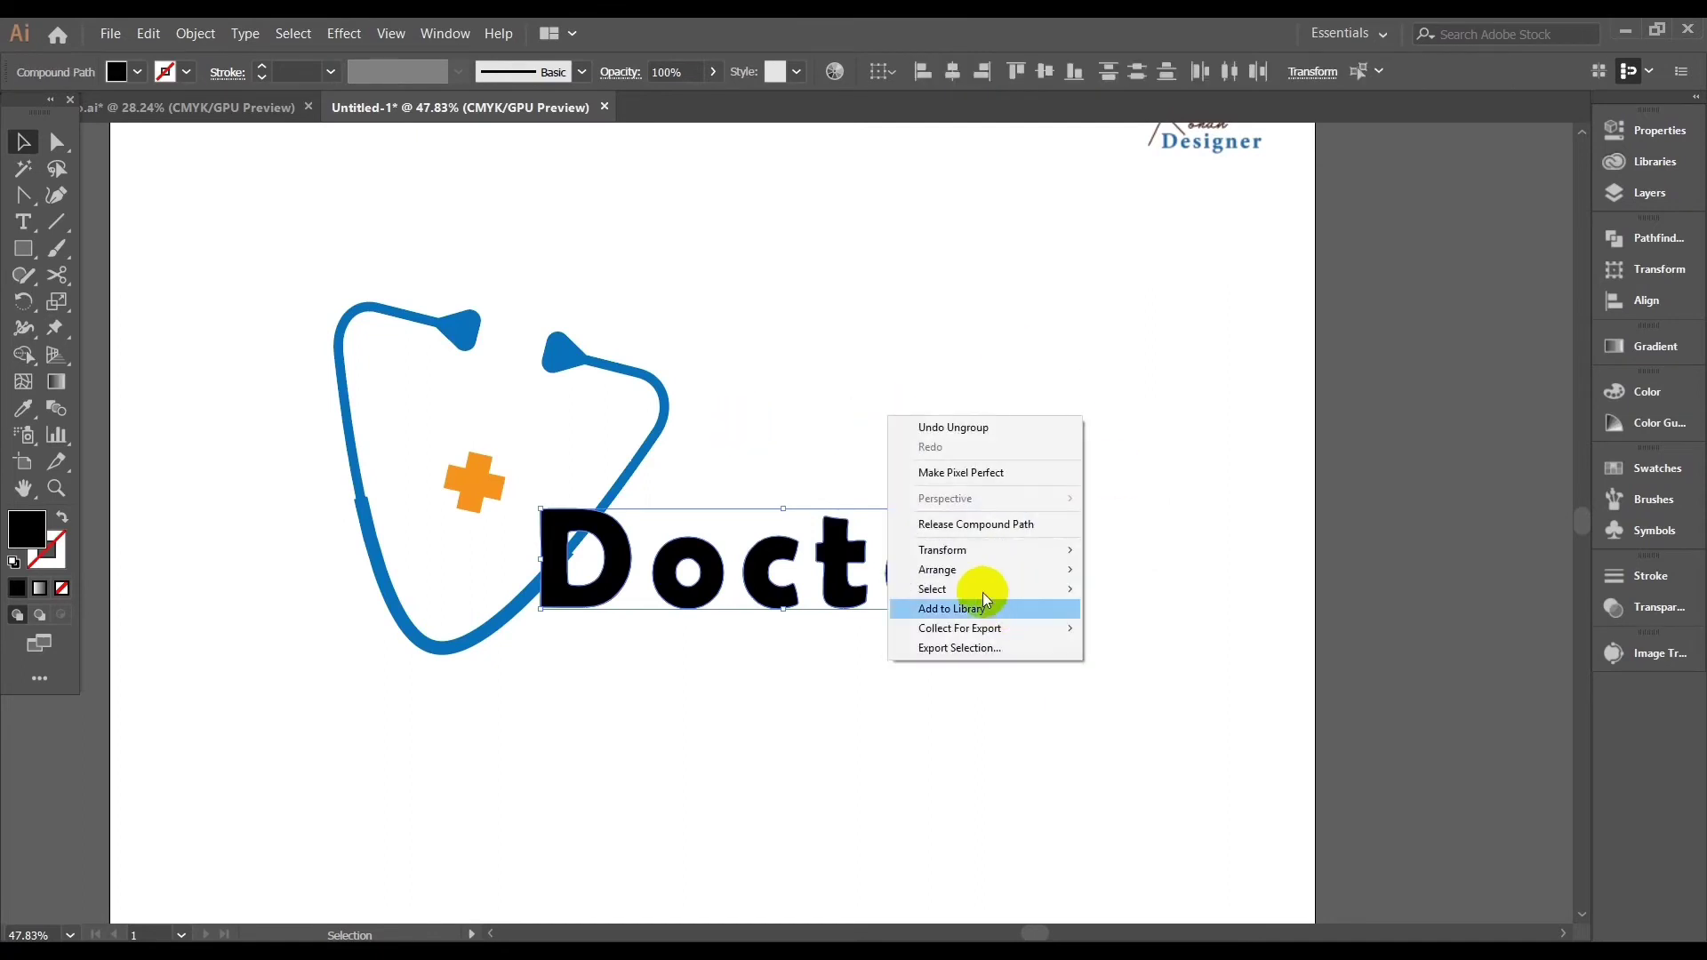
mouse_move(973, 571)
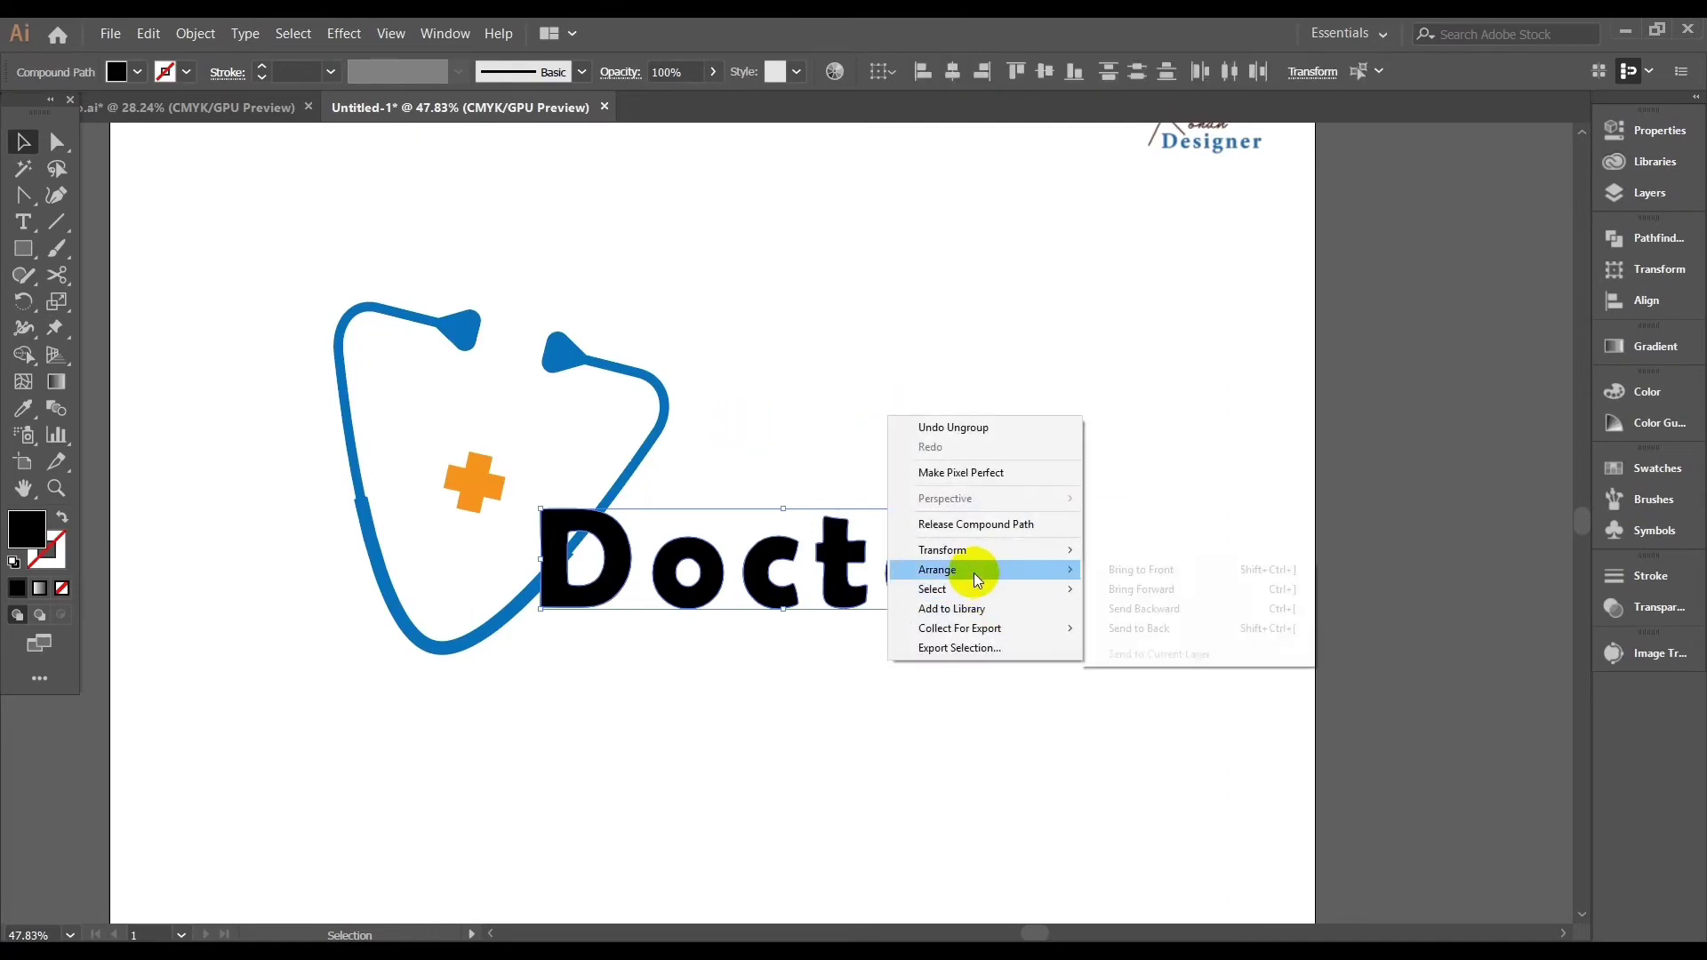
click(1136, 630)
Fill all the "Doctor" letters with a dark grey swatch and deselect them
drag(1092, 656, 580, 593)
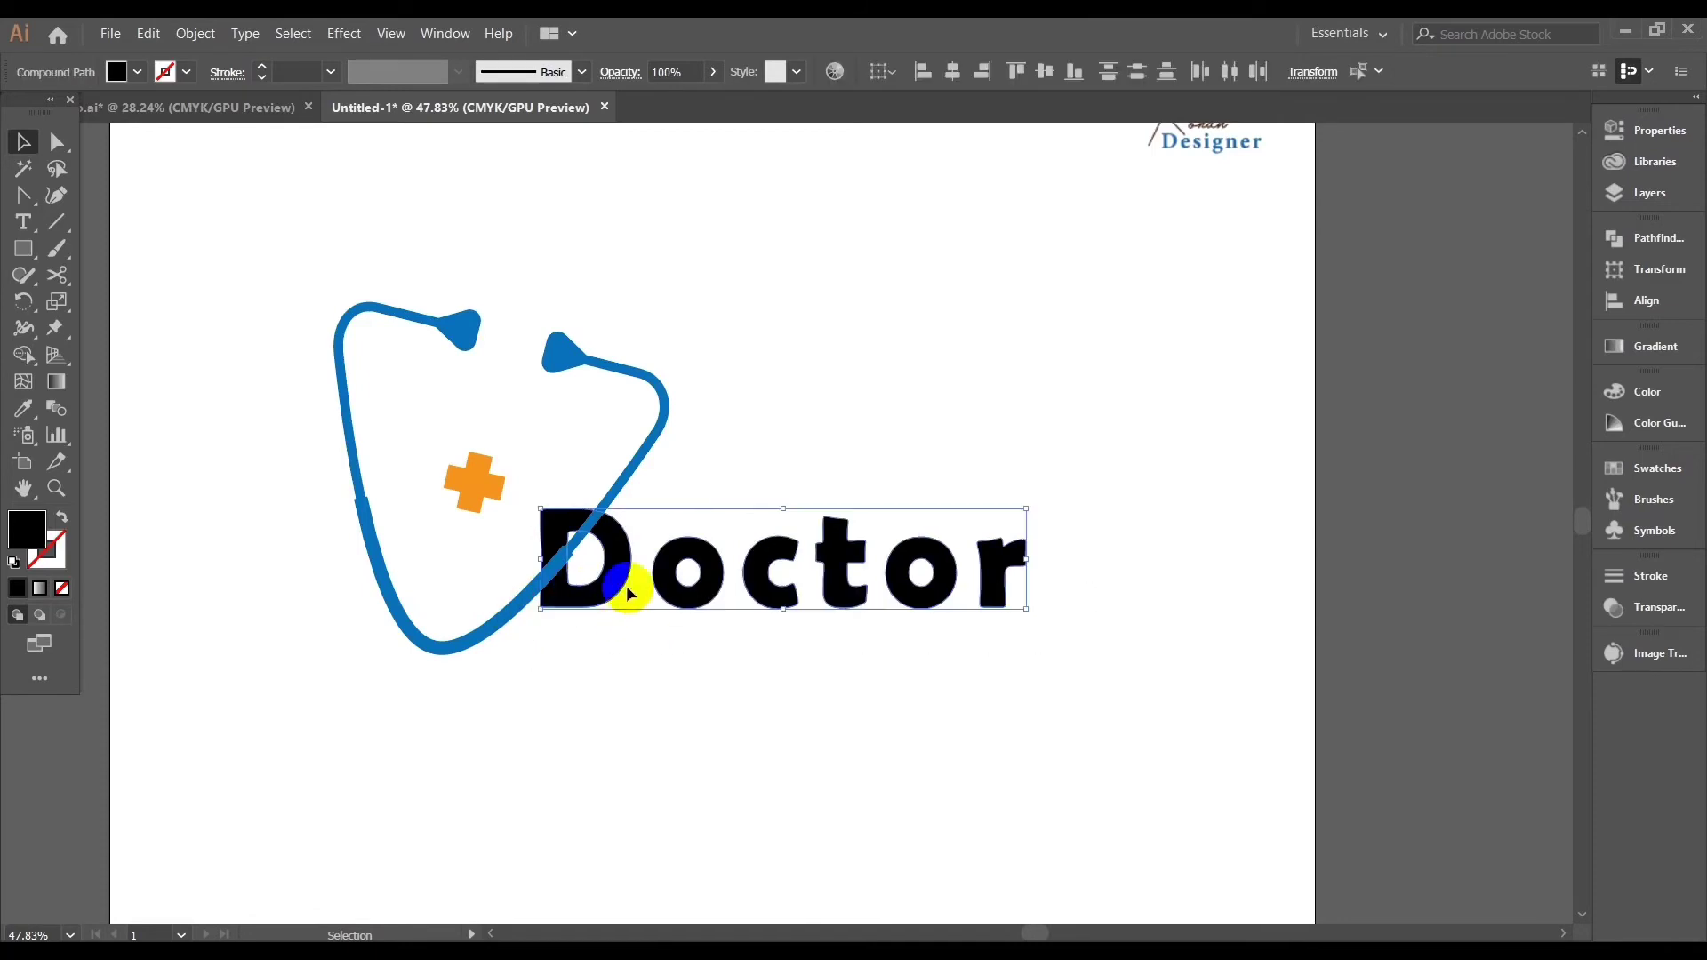
click(1657, 469)
click(1474, 542)
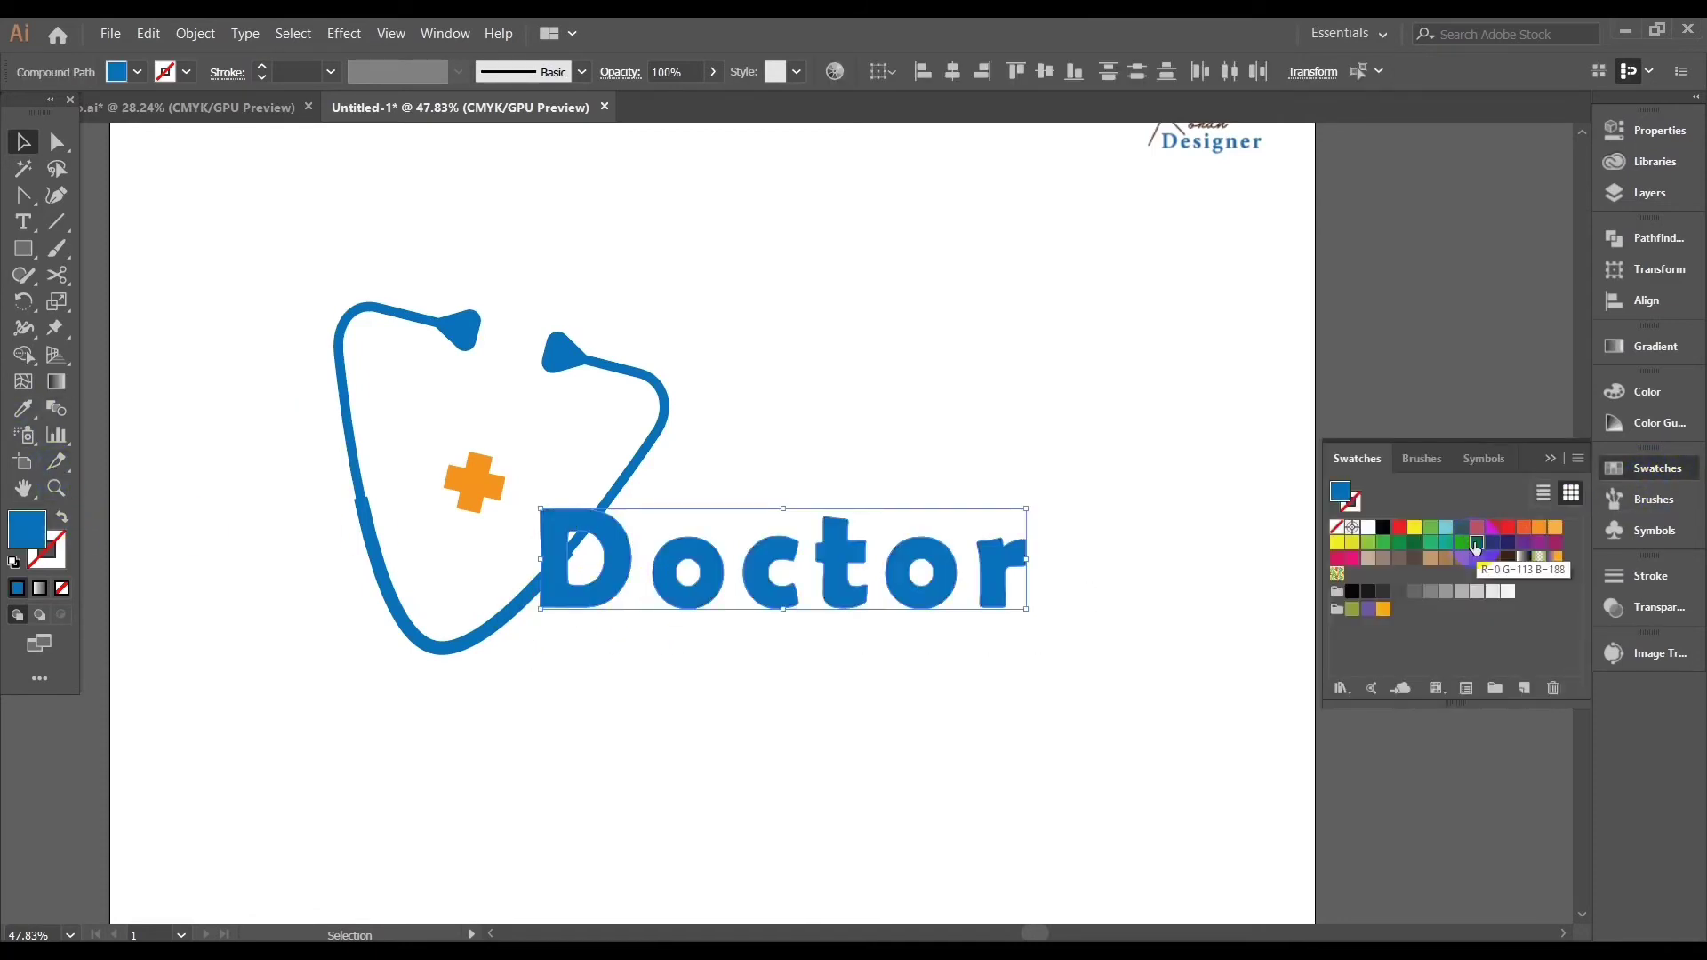
click(1385, 592)
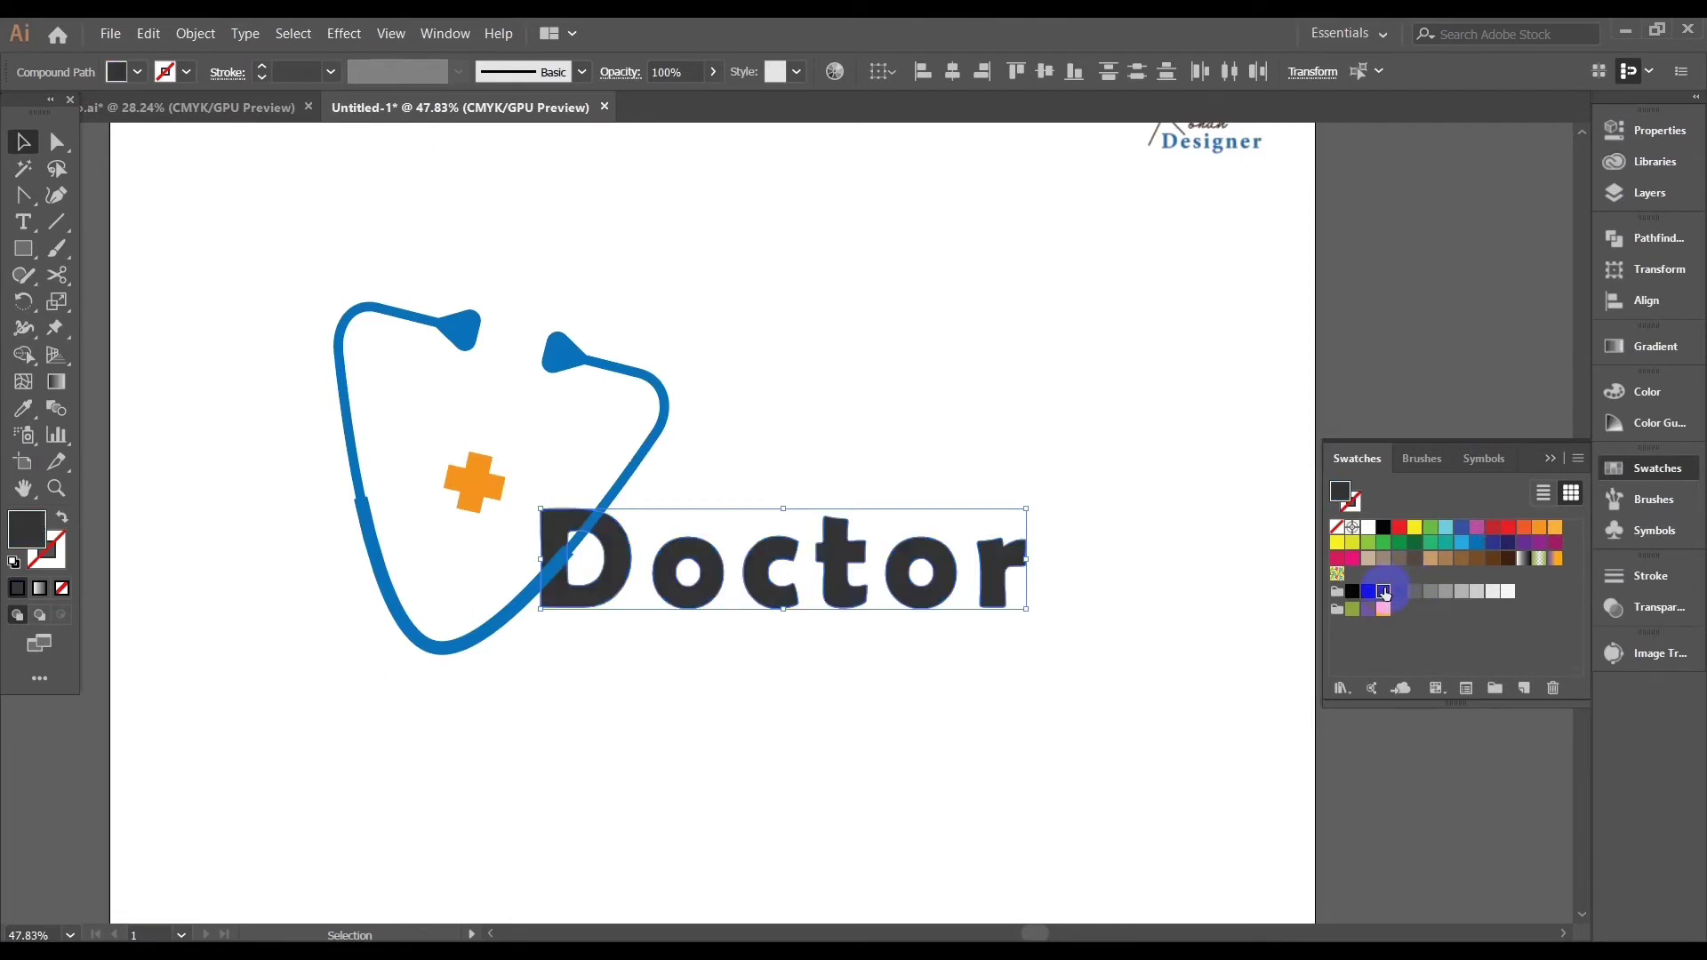
click(885, 418)
Ungroup the stethoscope and plus, and clear the selection
scroll(578, 663, up, 2)
click(531, 576)
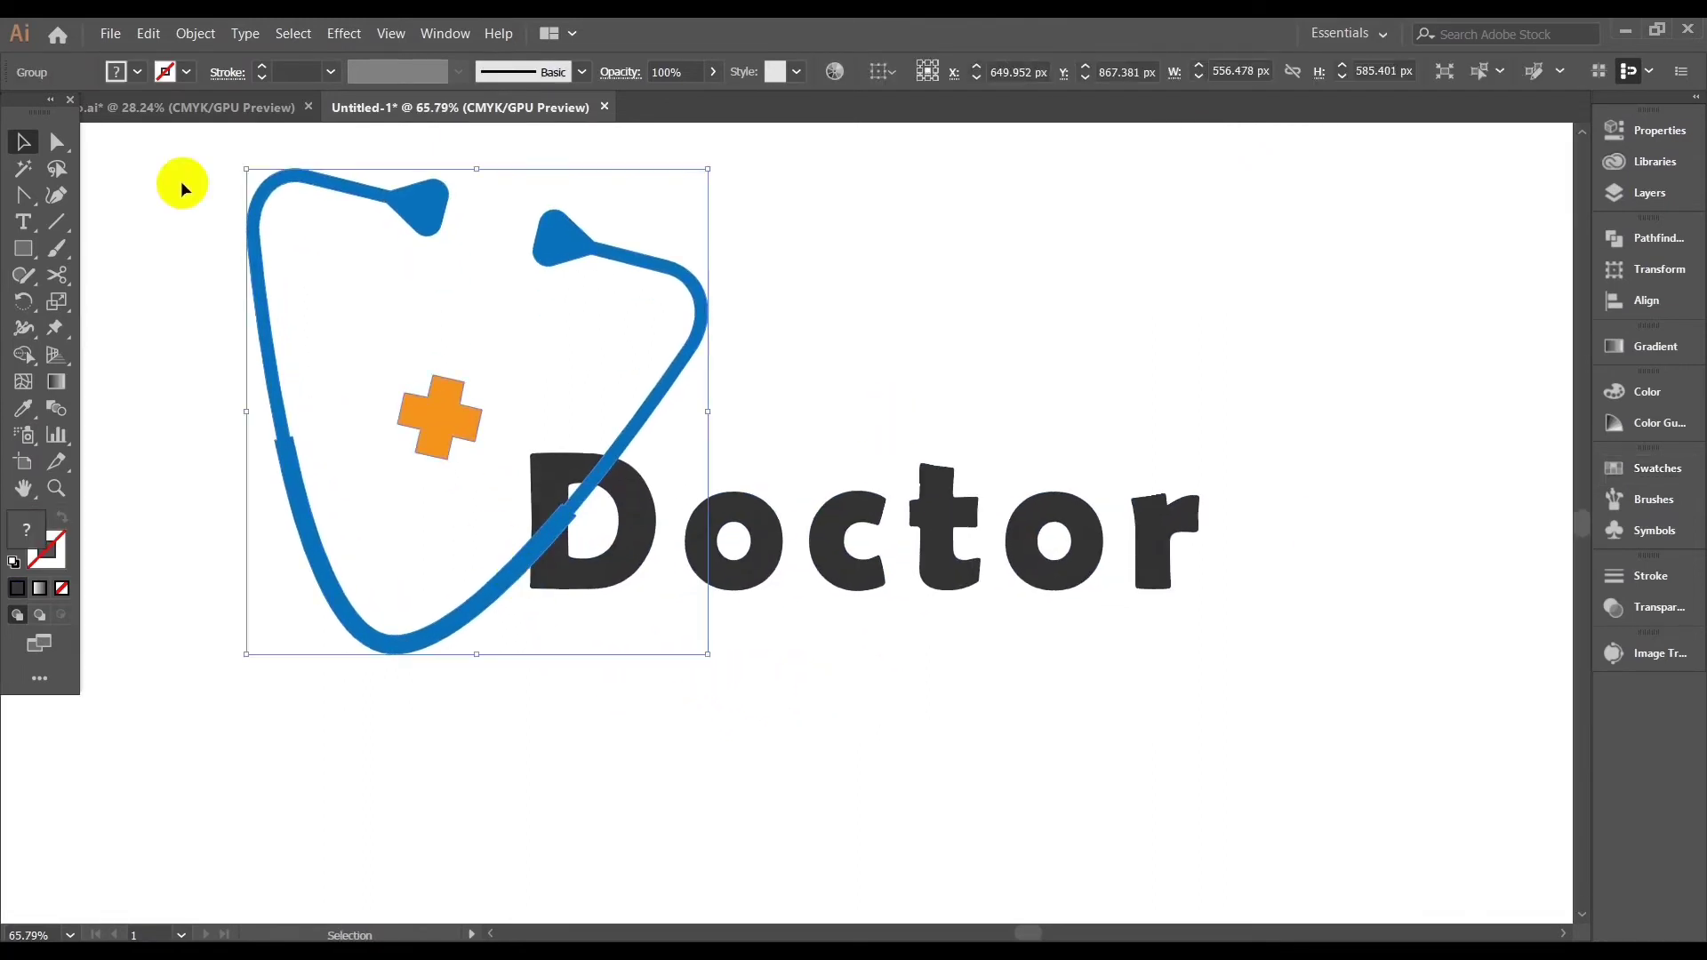
right_click(903, 281)
click(986, 430)
click(723, 345)
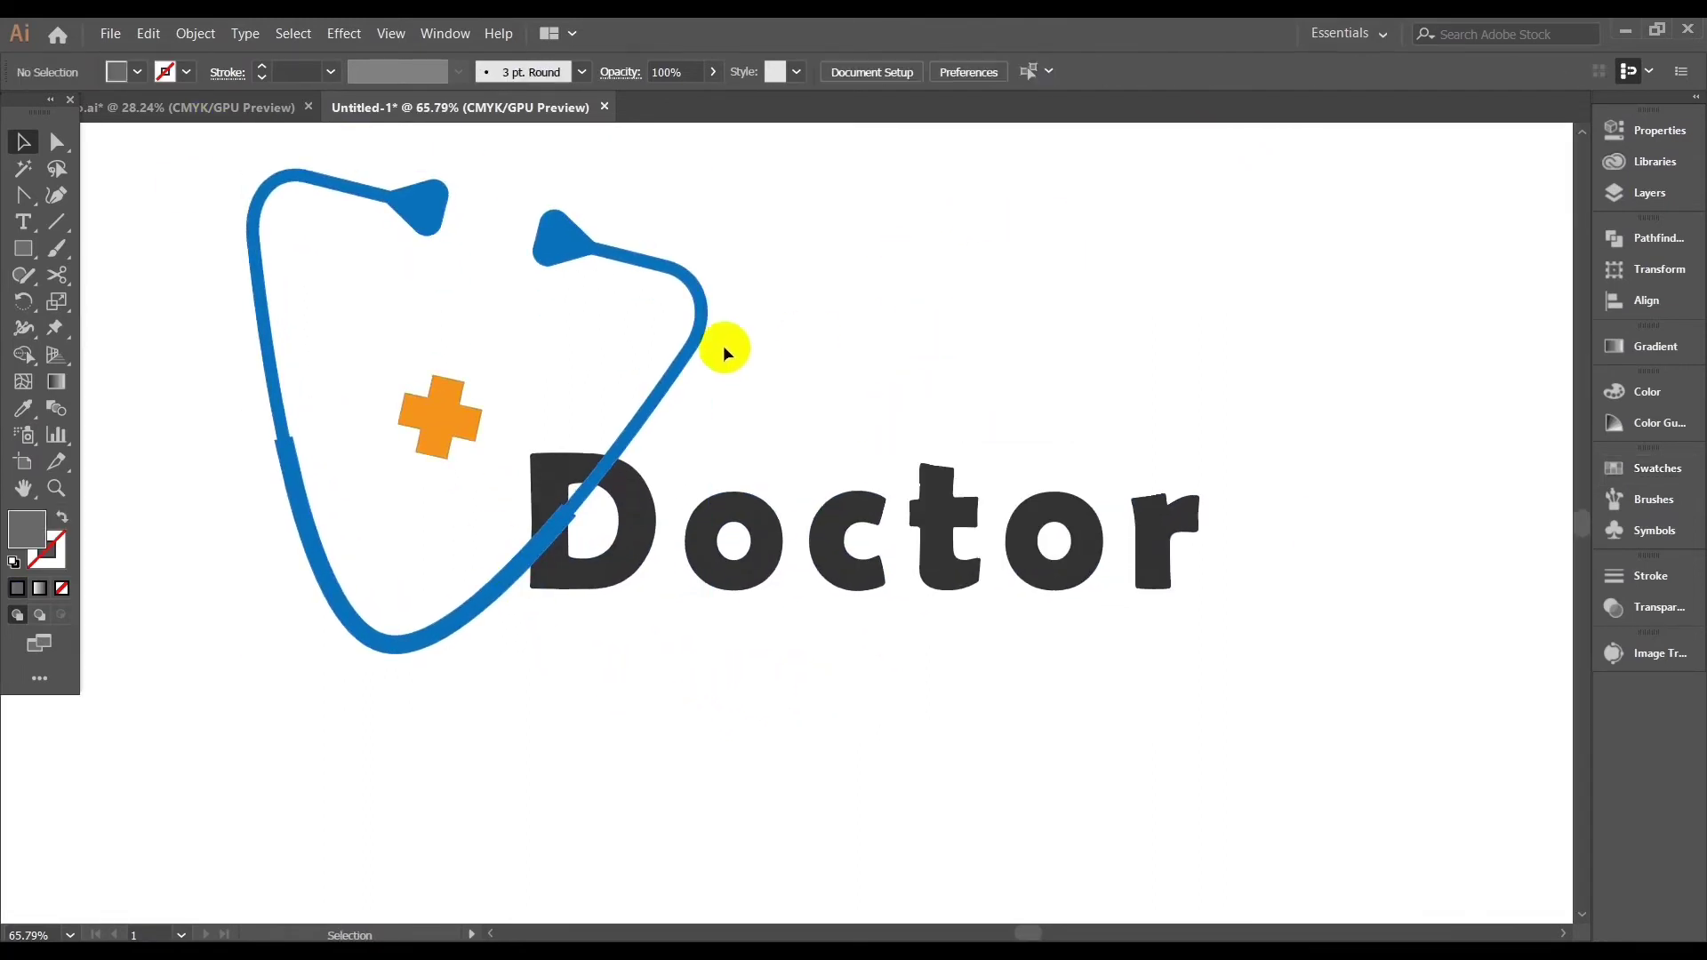
Create an offset path of 6 px around the stethoscope, with Miter joins and a miter limit of 4
click(690, 352)
click(195, 33)
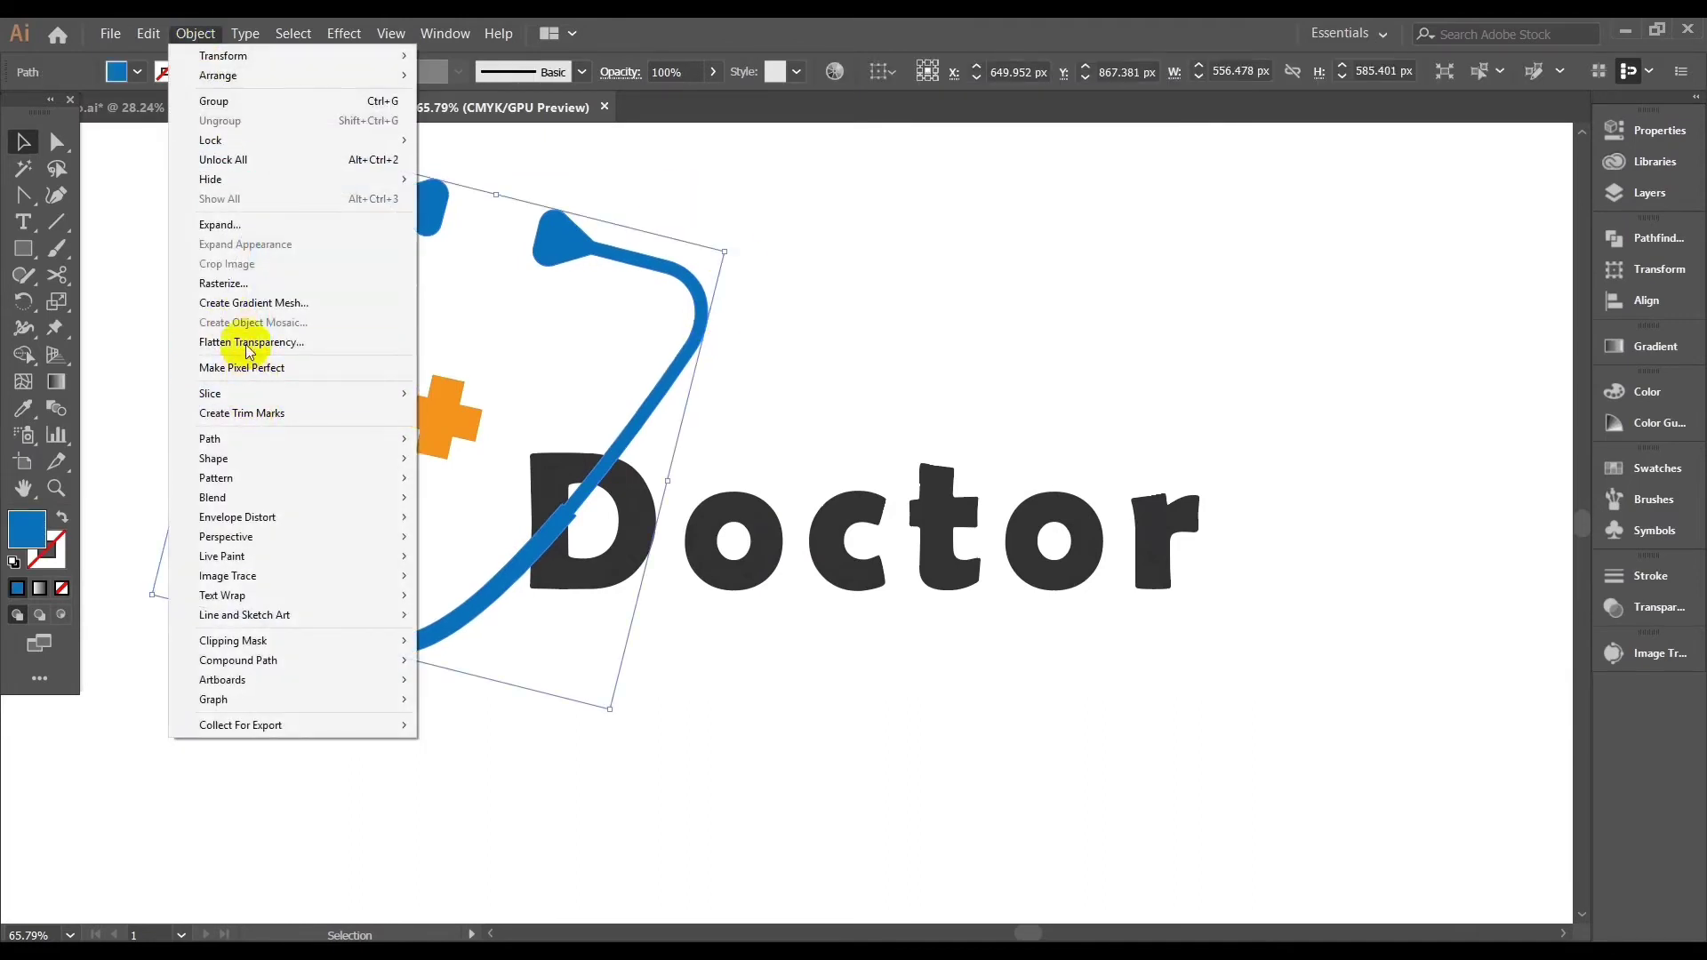
mouse_move(240, 438)
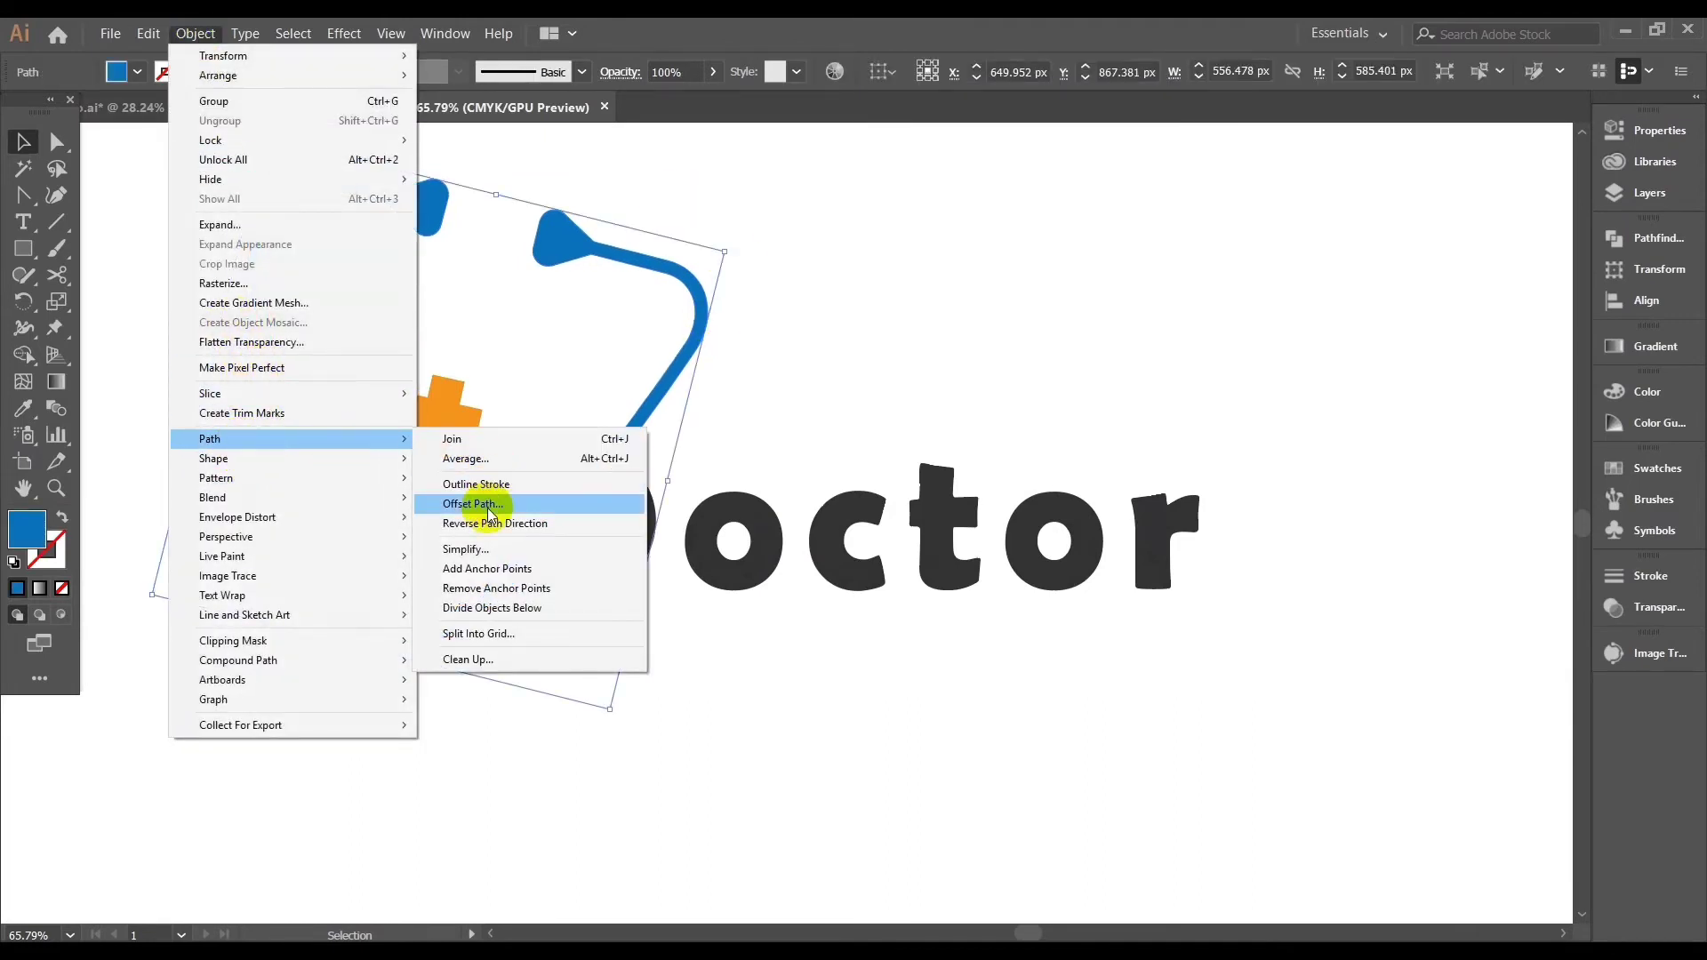
click(757, 513)
drag(332, 499, 1517, 276)
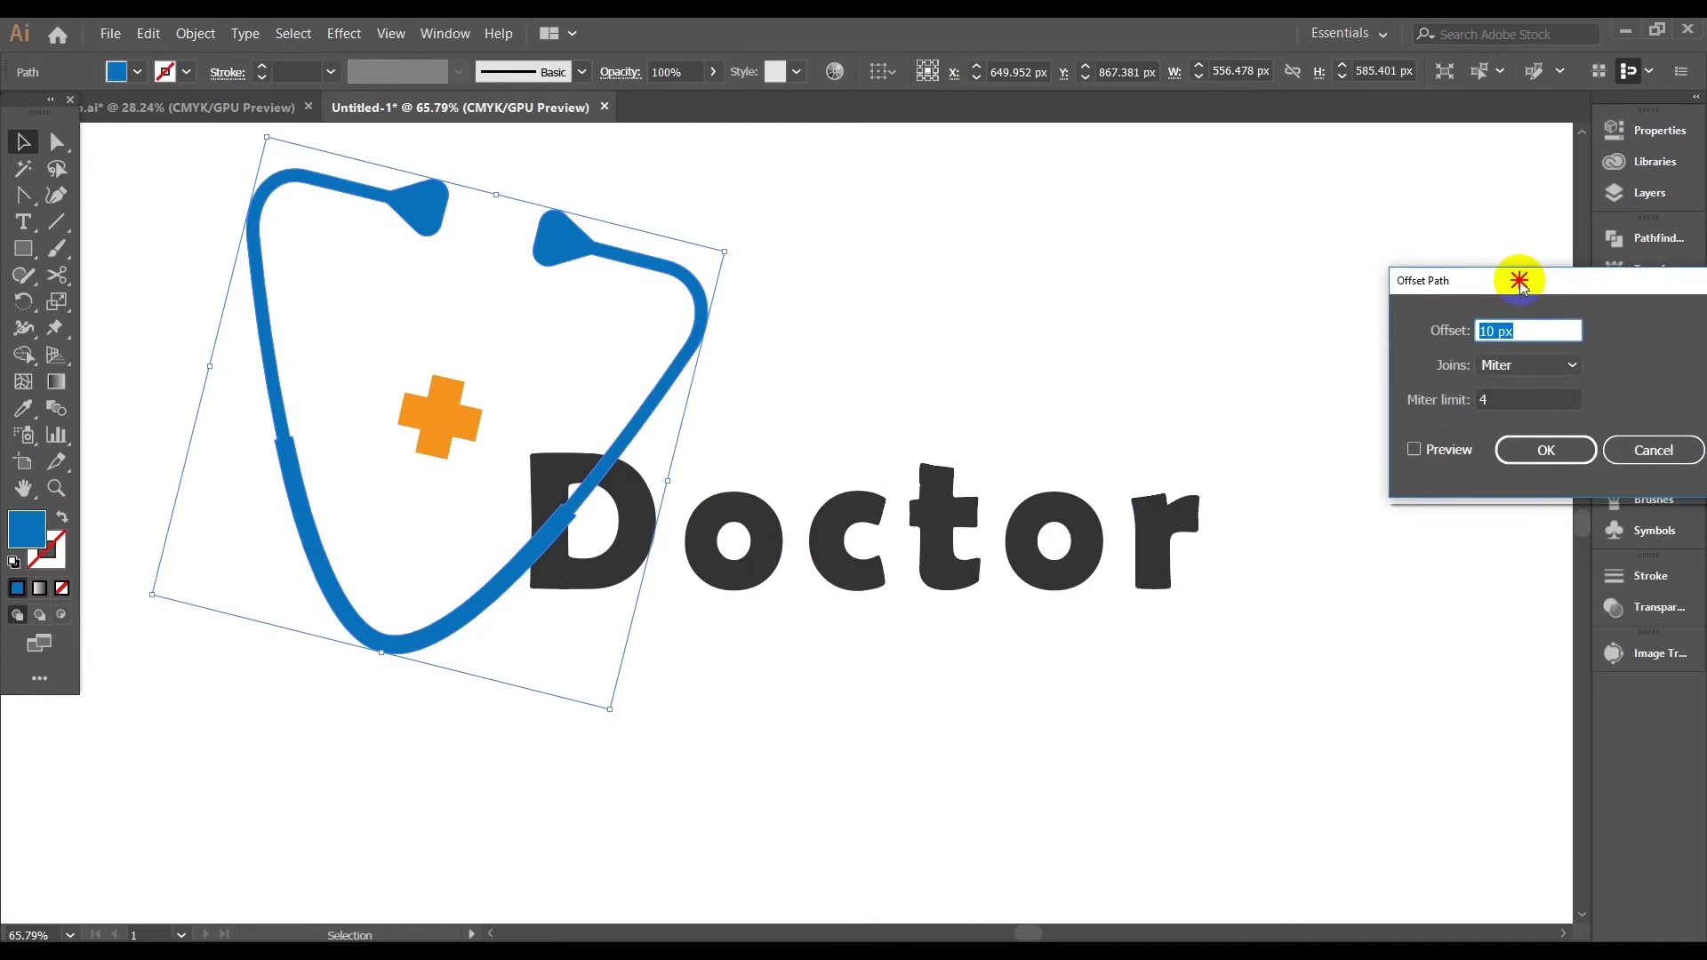
click(1411, 450)
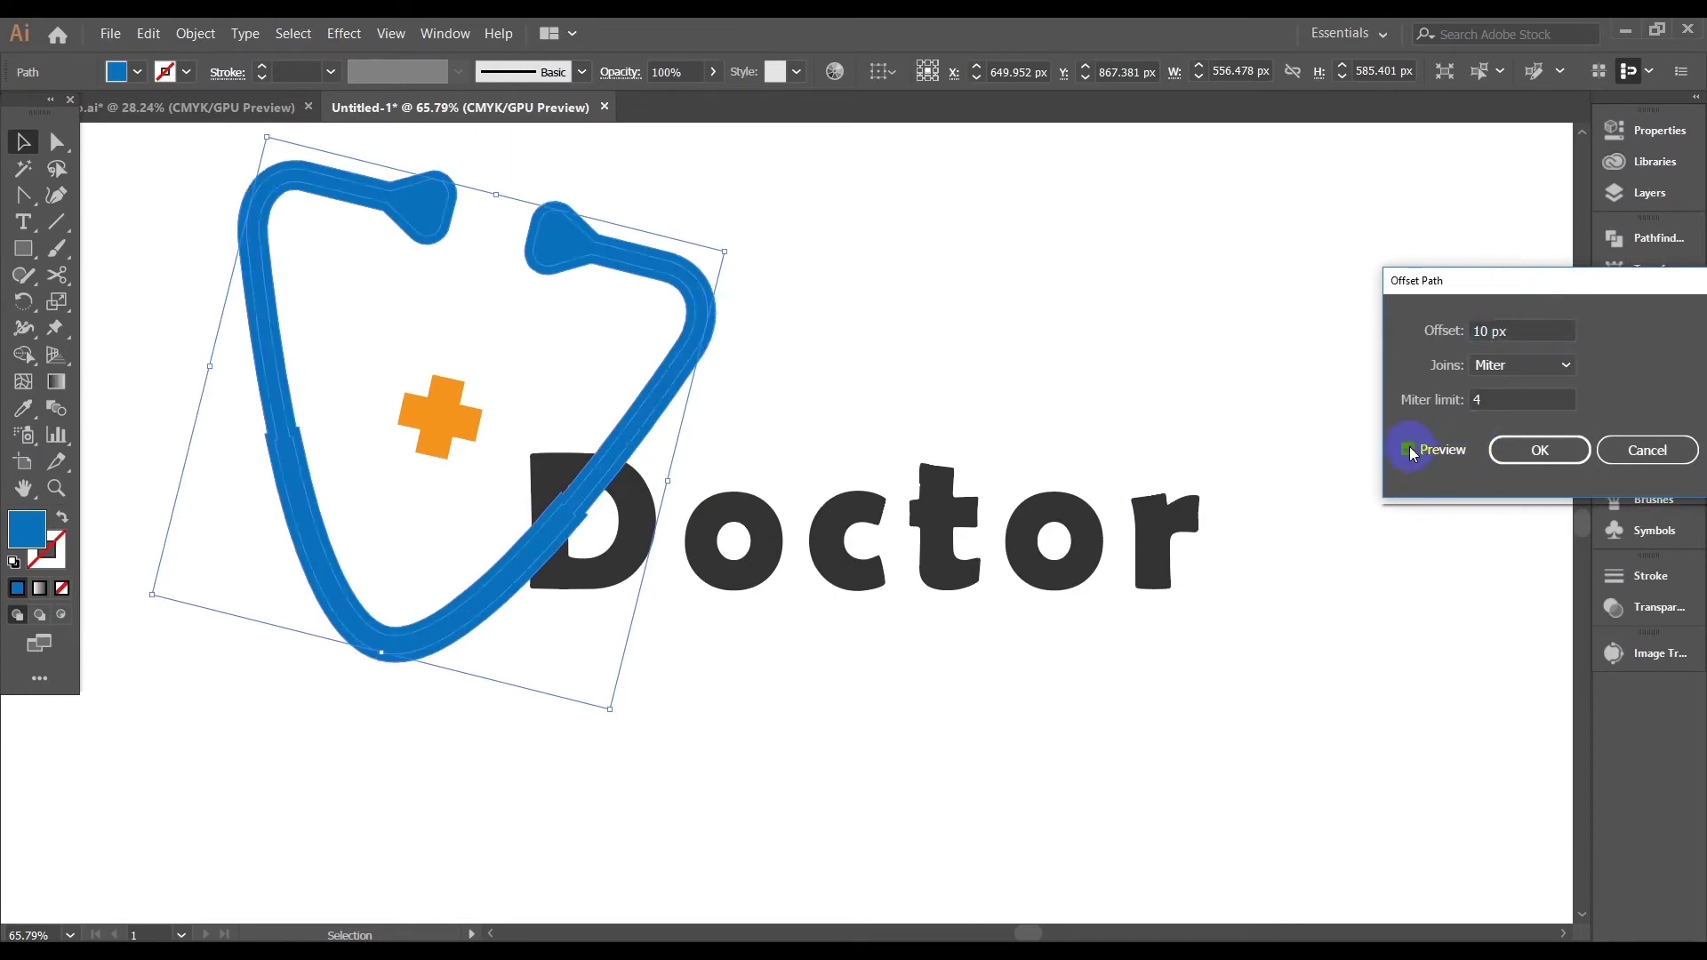
click(1519, 328)
key(Down)
key(Down)
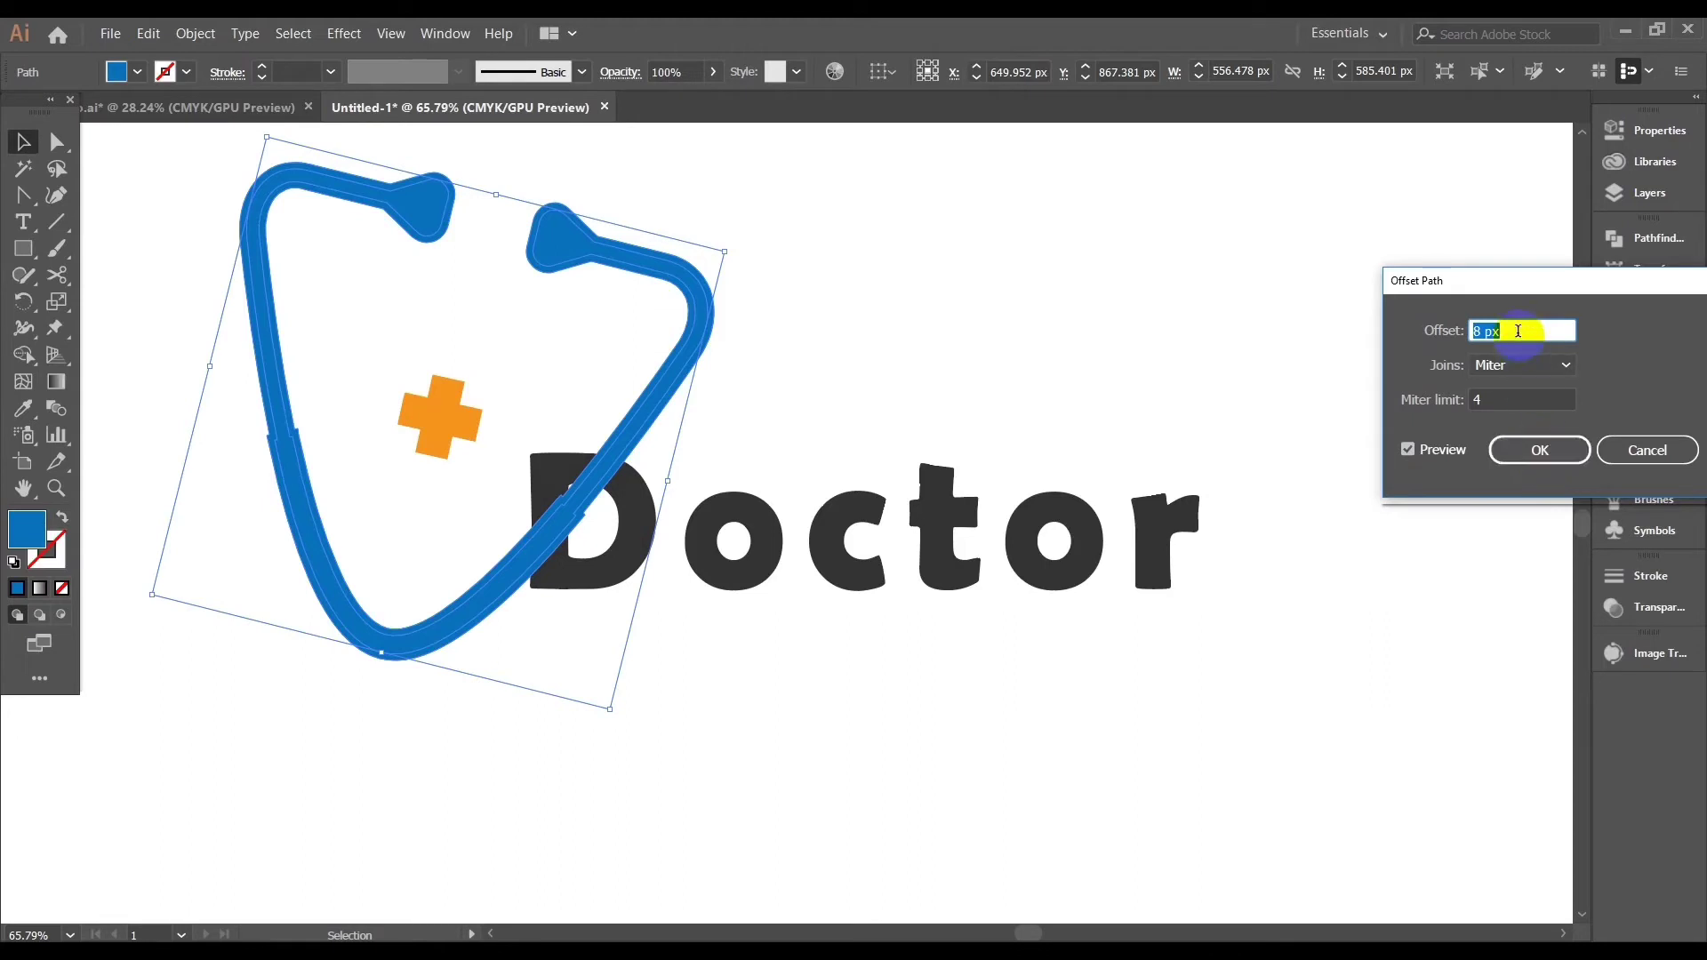
key(Down)
key(Down)
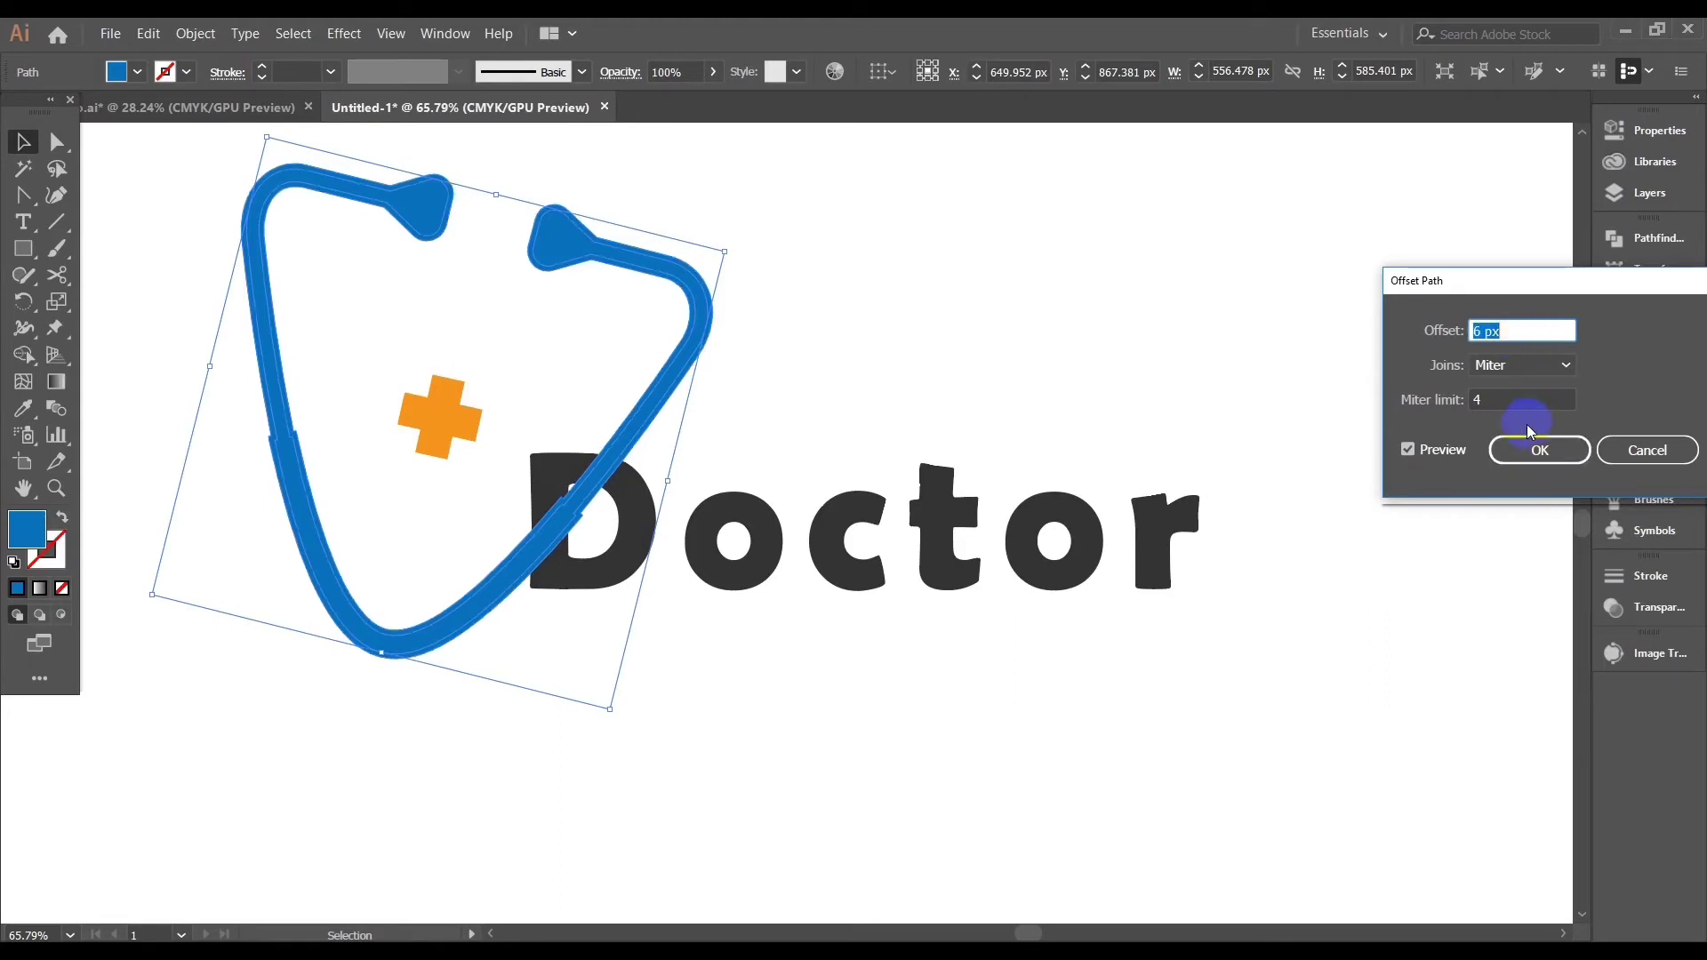
click(1539, 452)
Fill the stethoscope's offset shape yellow and subtract it from the letter D with Minus Front
click(1645, 479)
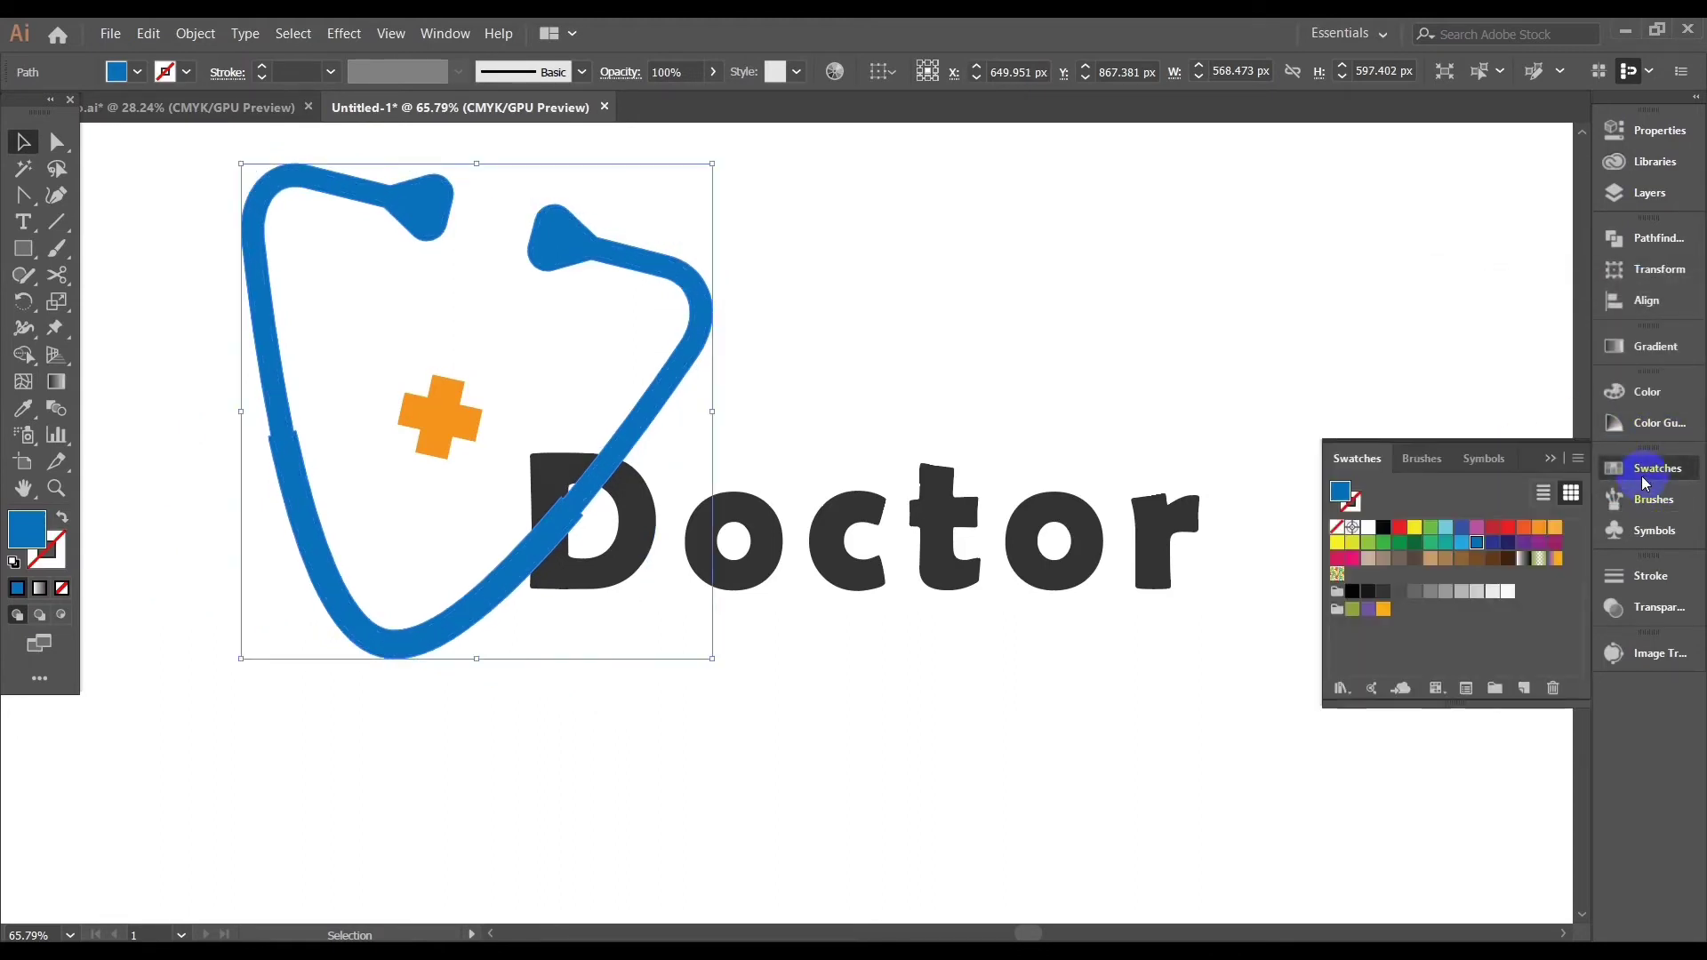
click(1414, 529)
shift+click(654, 509)
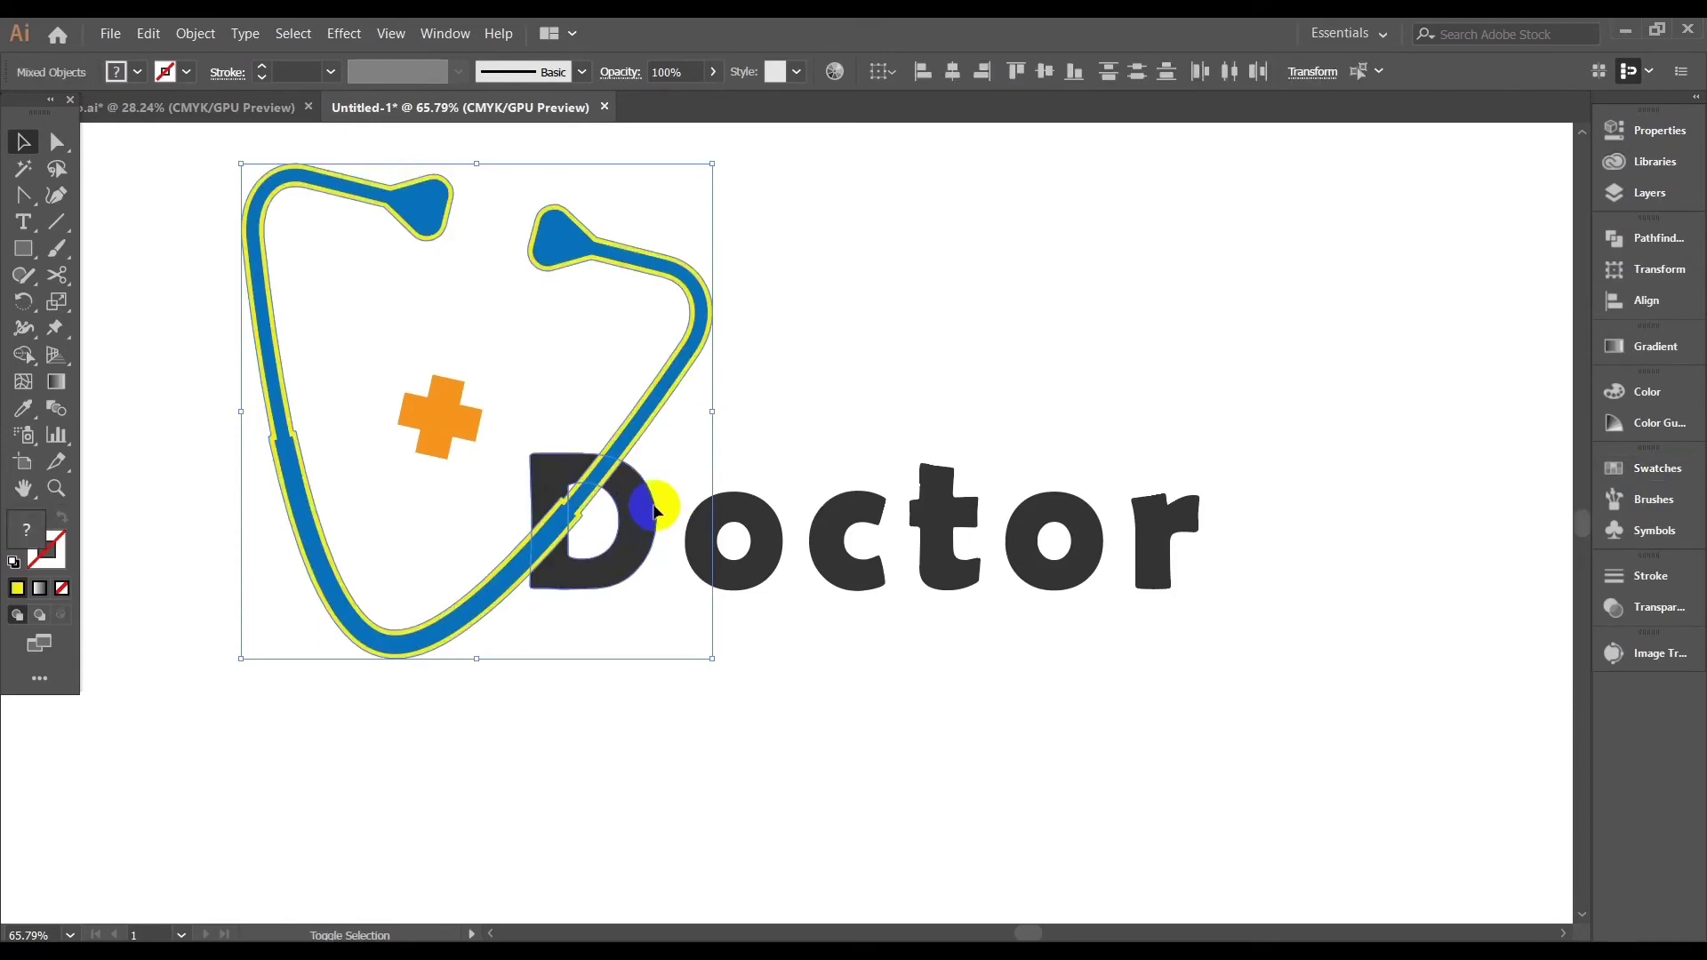
click(1637, 234)
click(1396, 289)
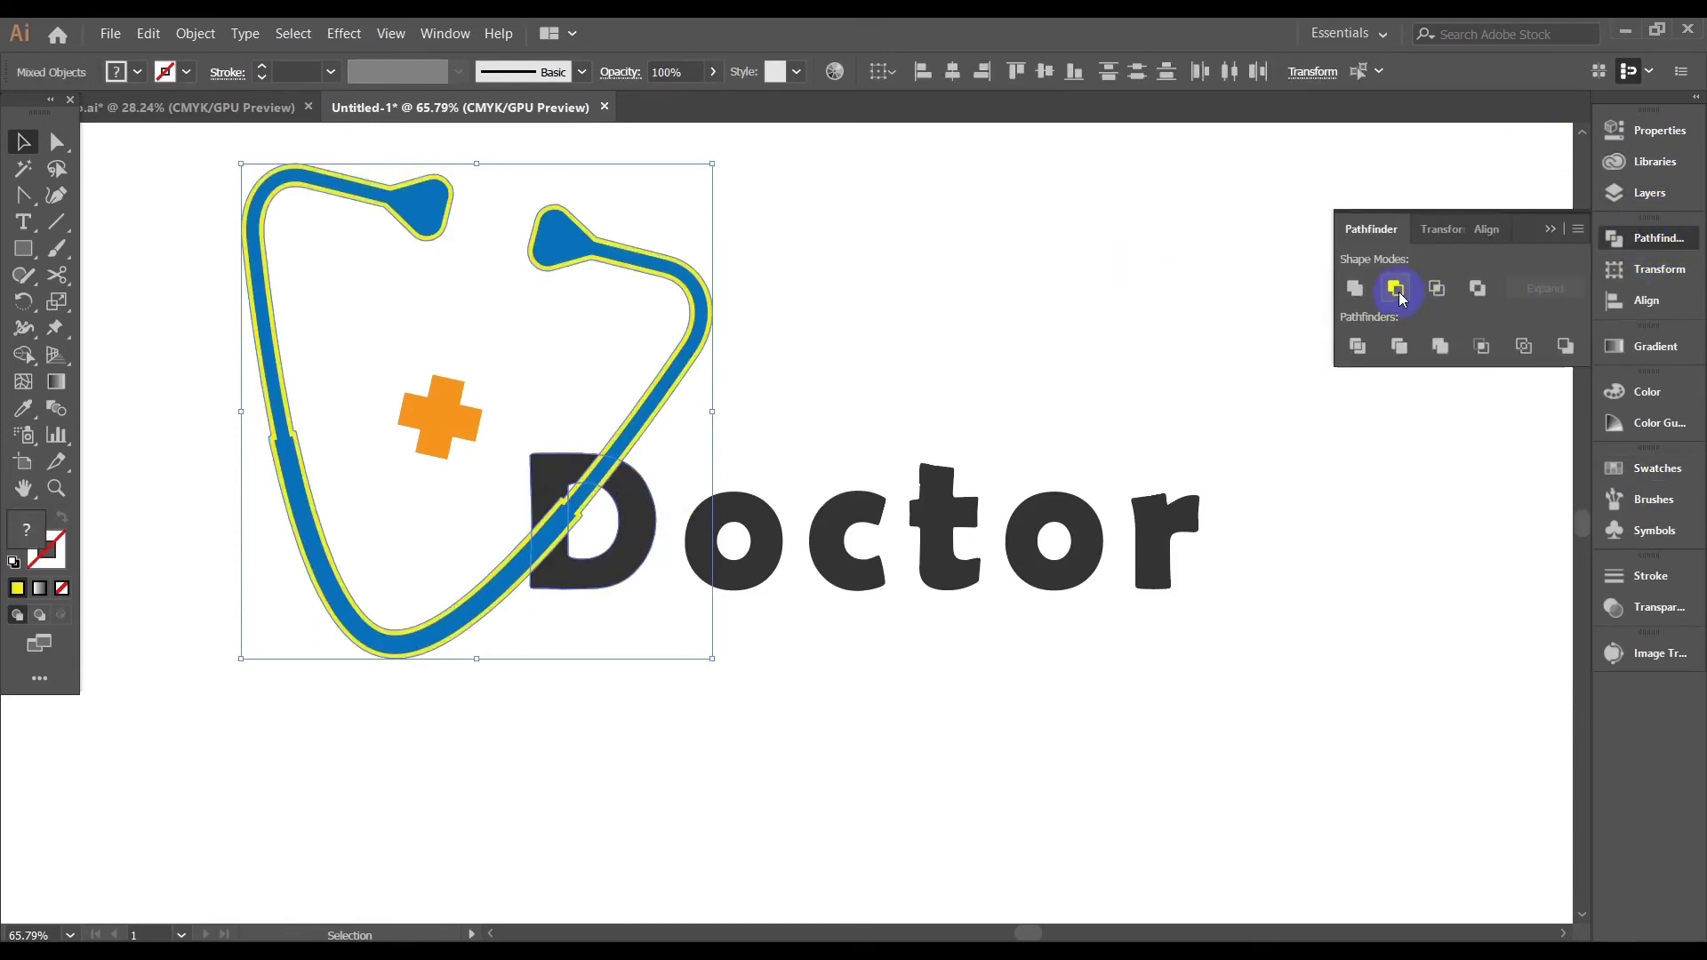
click(1042, 340)
mouse_move(972, 338)
mouse_down()
mouse_move(940, 334)
mouse_move(946, 316)
mouse_move(950, 338)
mouse_up()
drag(923, 719, 903, 690)
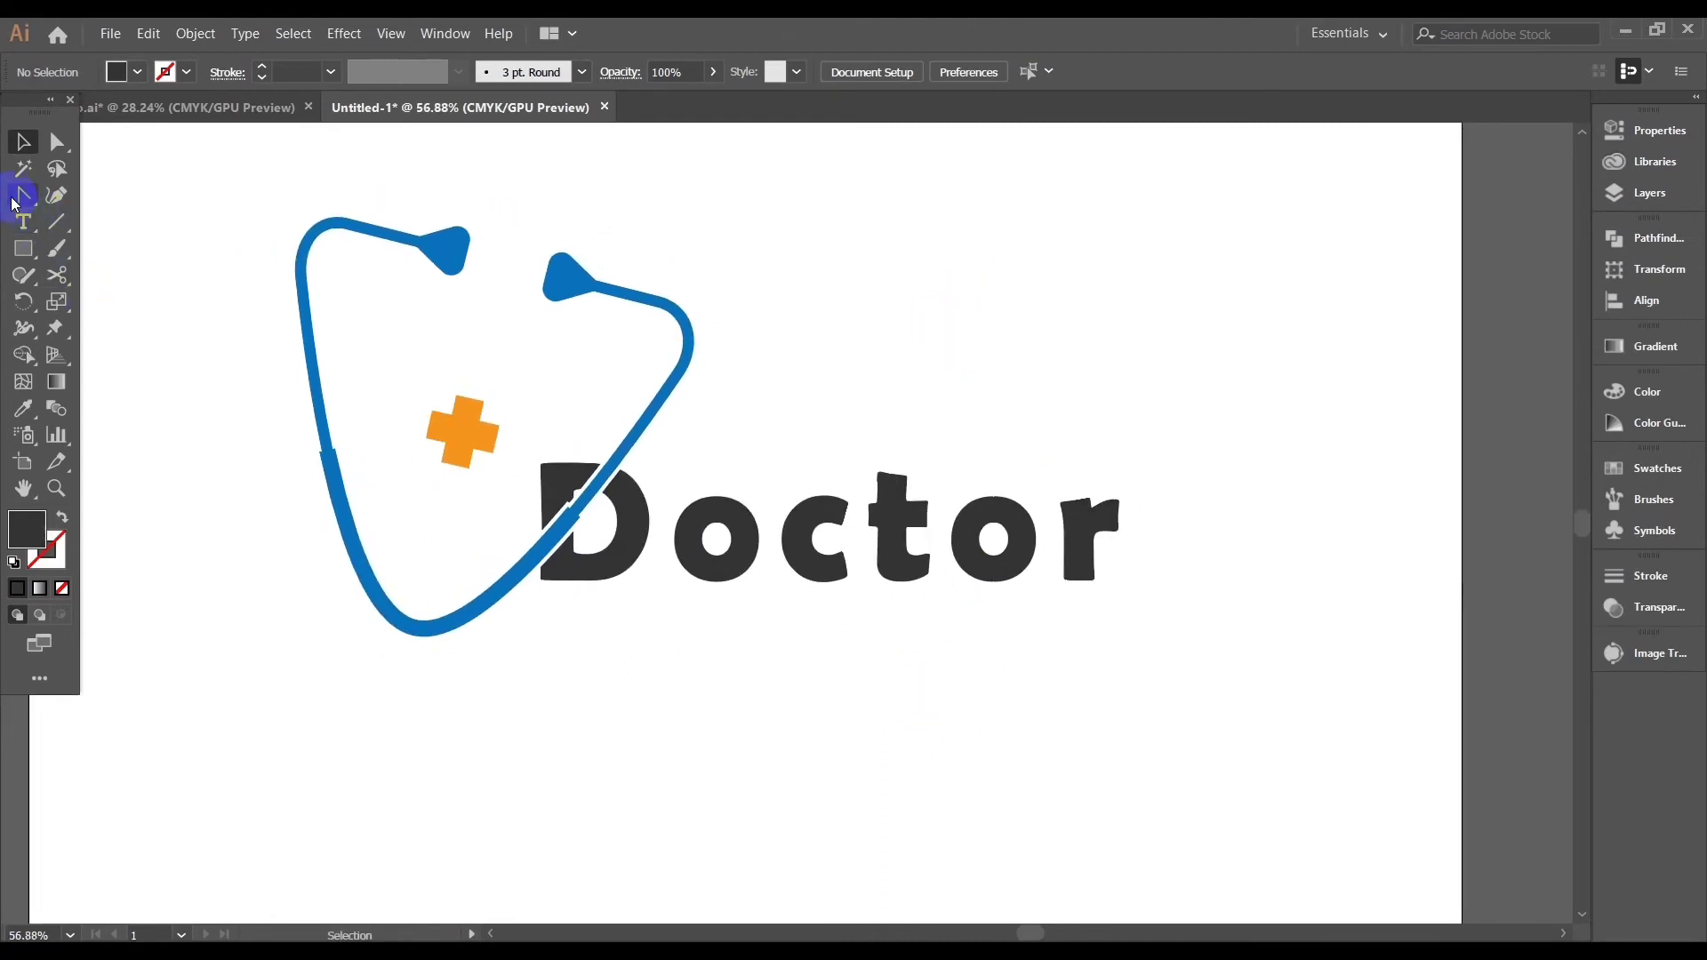
Draw a Pen path about 1060 px wide and 170 px high from the stethoscope's bottom, curving under "Doctor" and rising past the "r"
drag(15, 203, 102, 189)
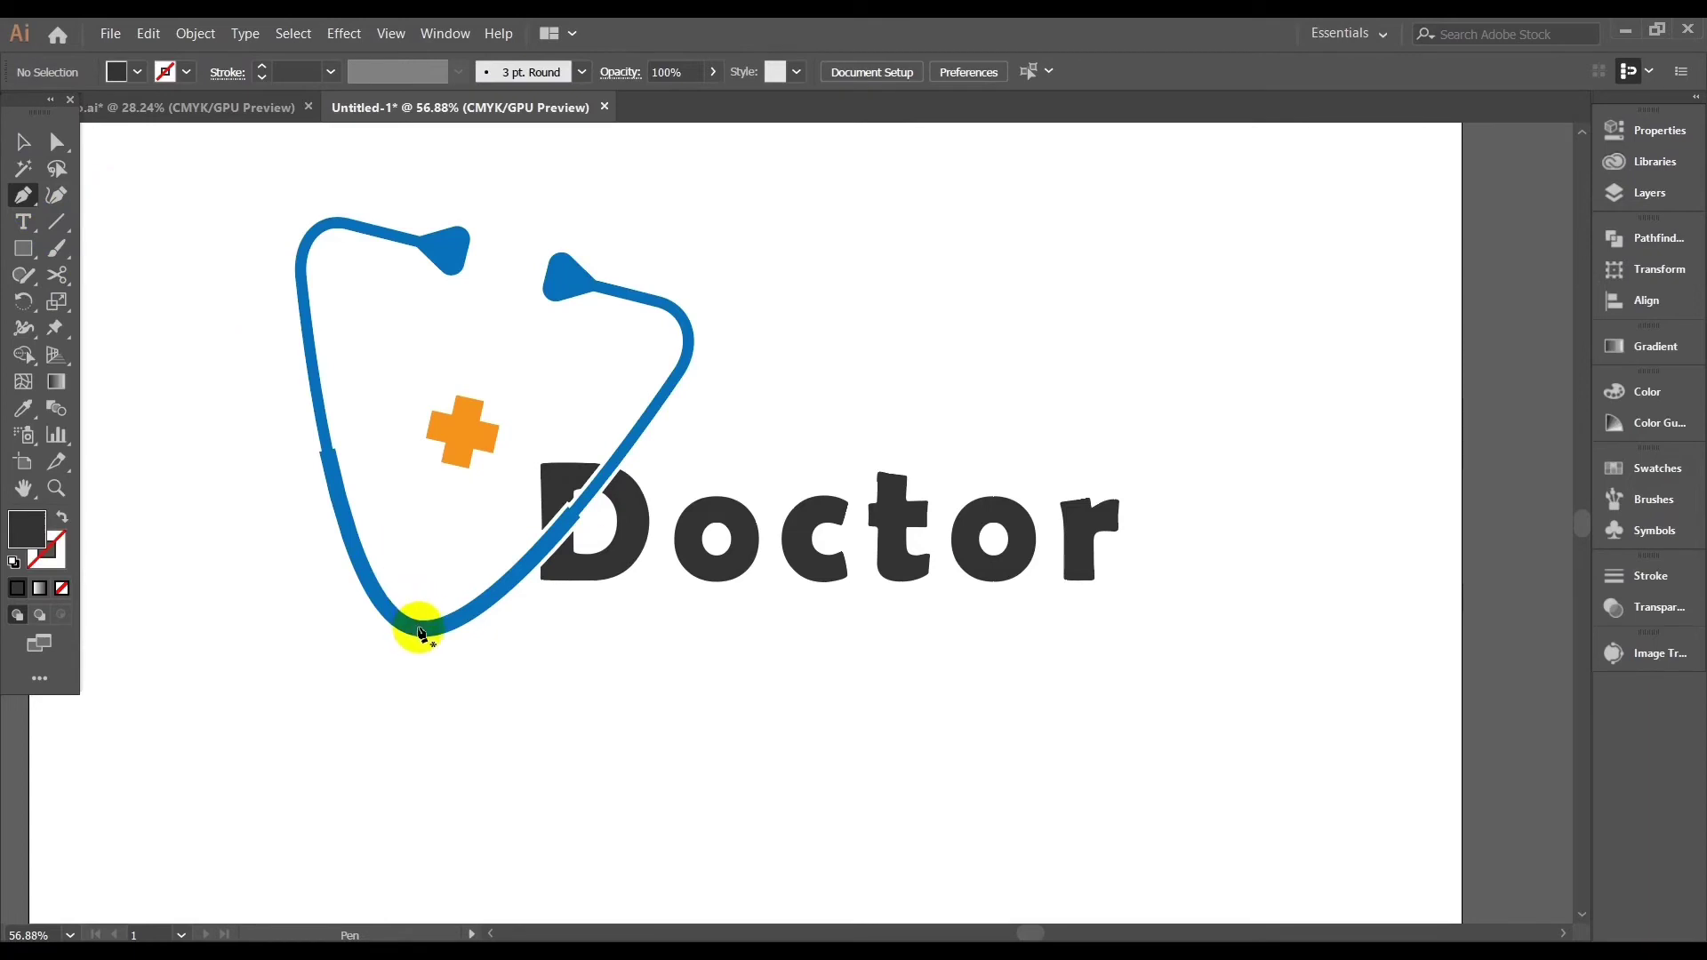
drag(420, 631, 419, 680)
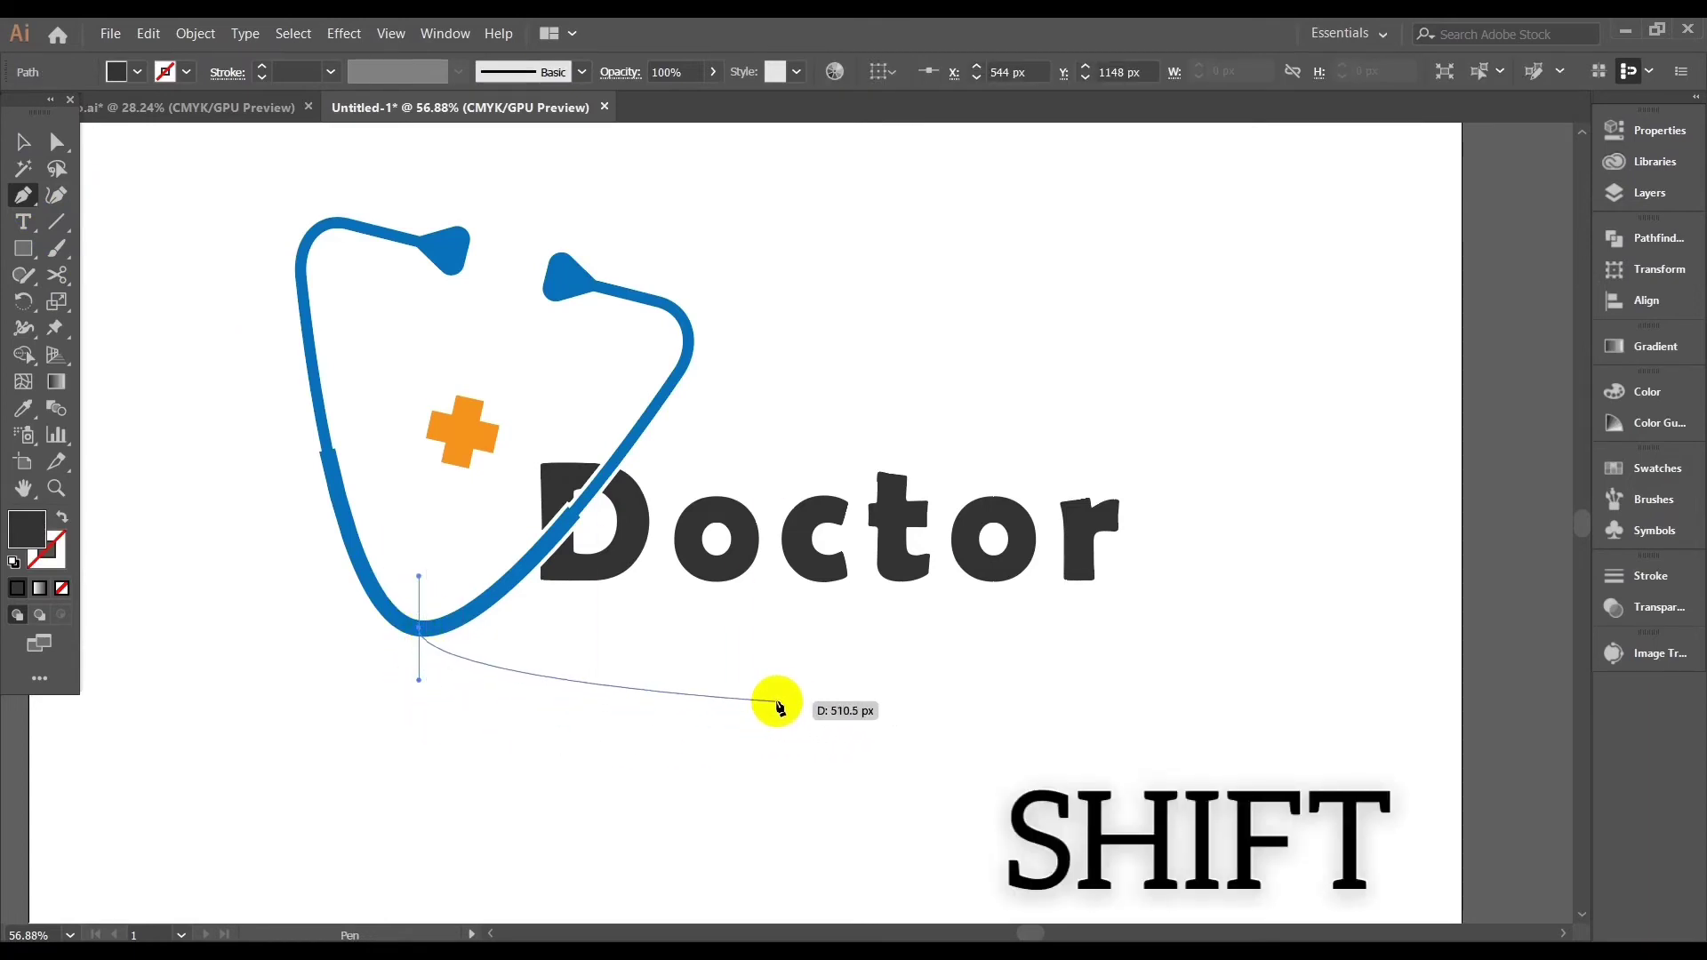
drag(781, 698, 960, 699)
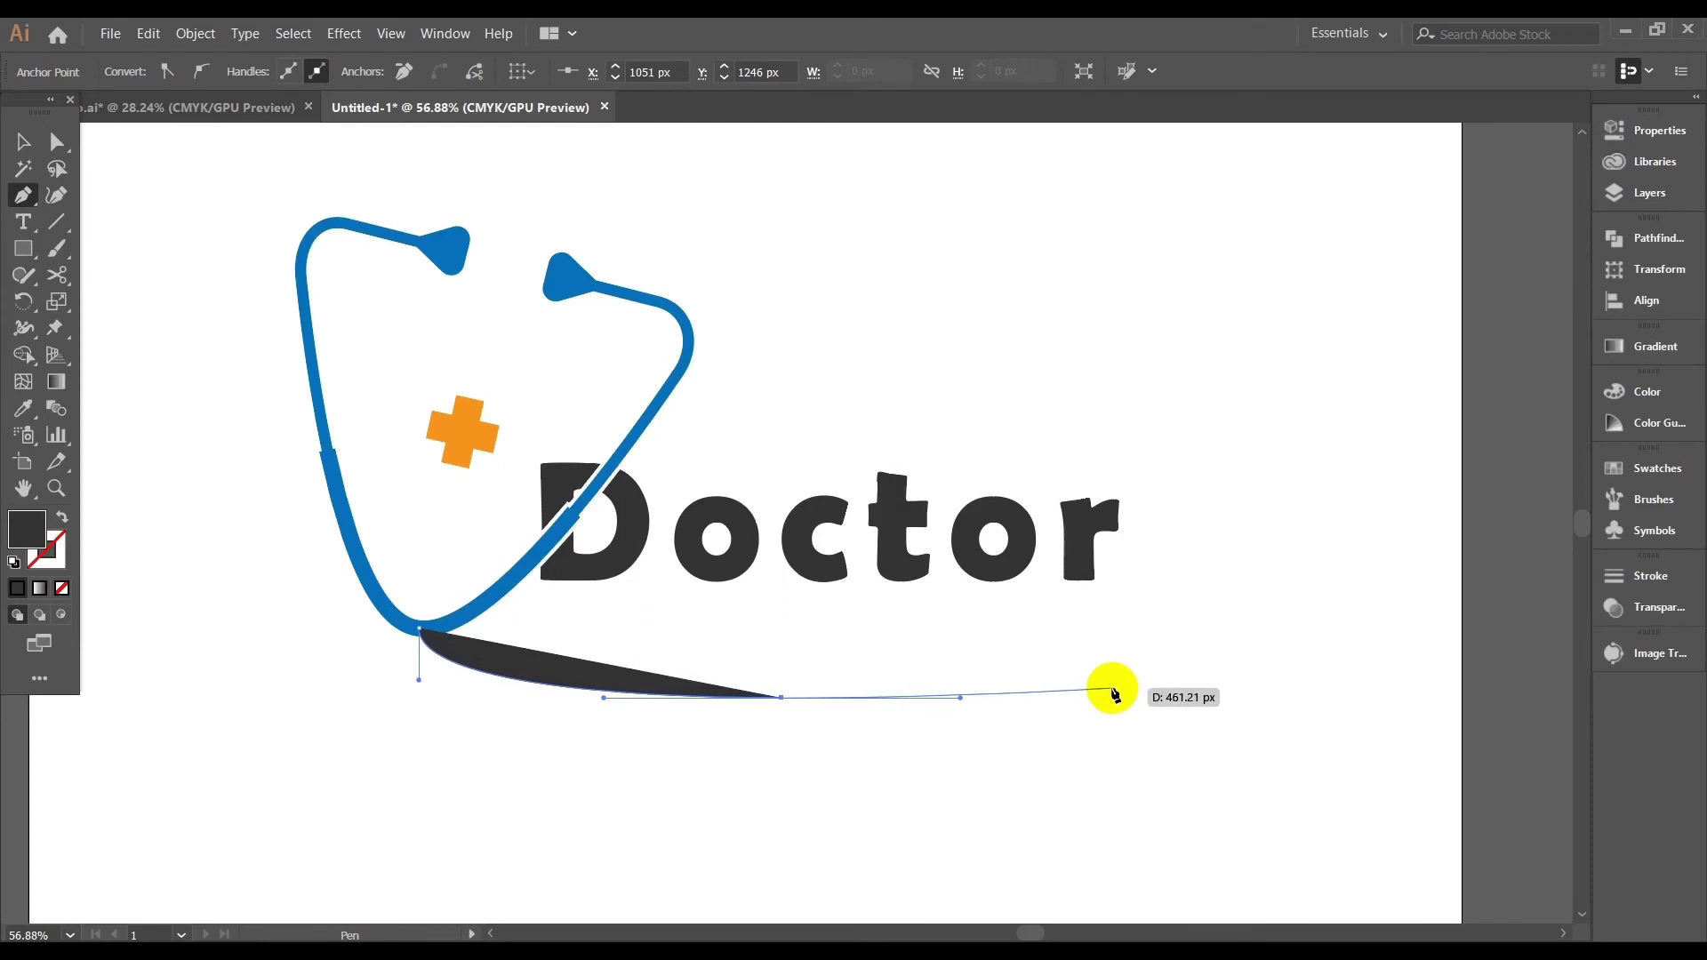
drag(1116, 688, 1180, 579)
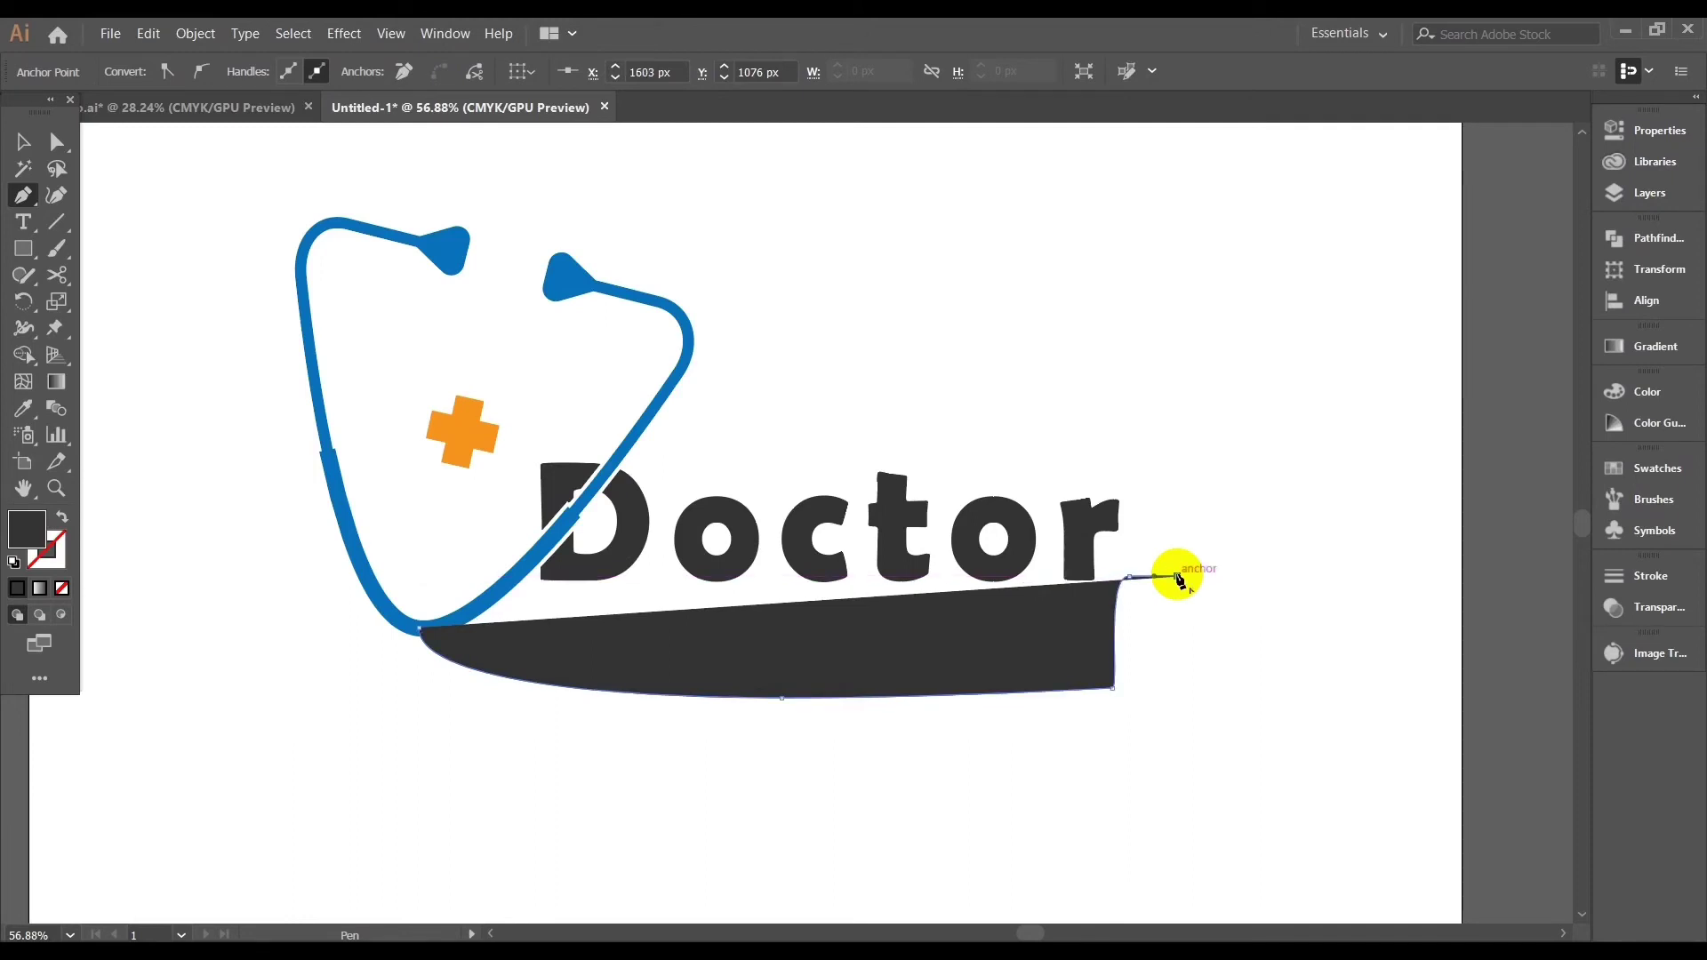
Swap the tube path's dark grey fill to its stroke, leaving no fill, and deselect it
click(62, 518)
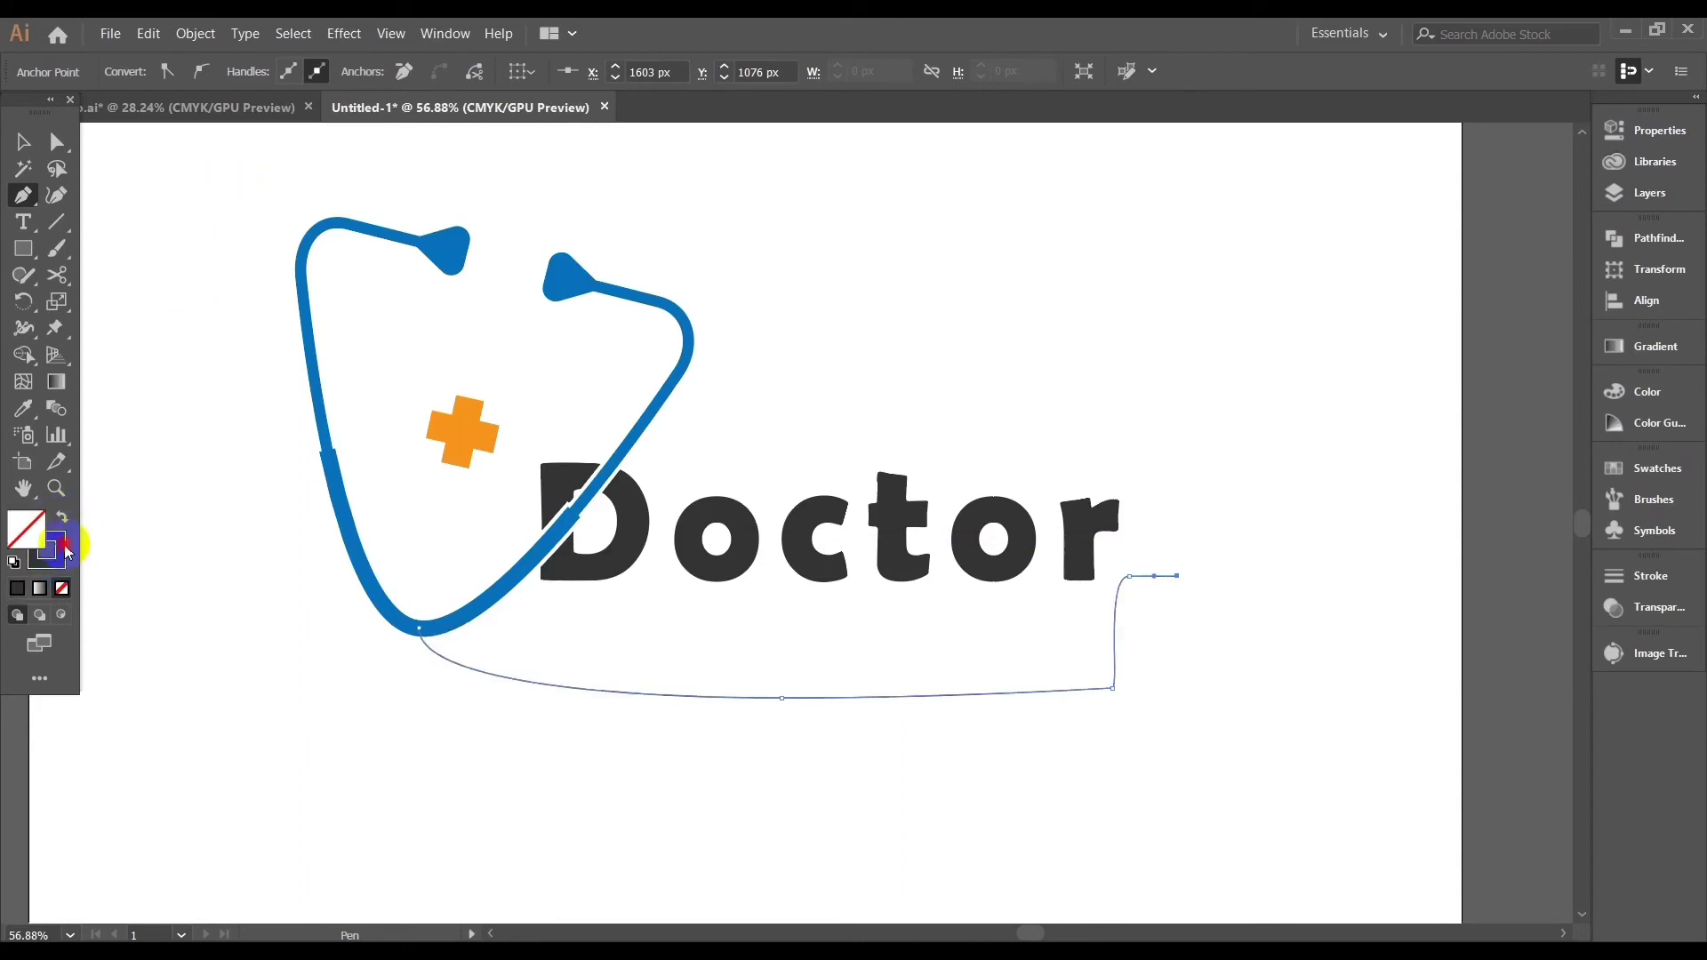
click(64, 547)
click(22, 140)
click(1241, 447)
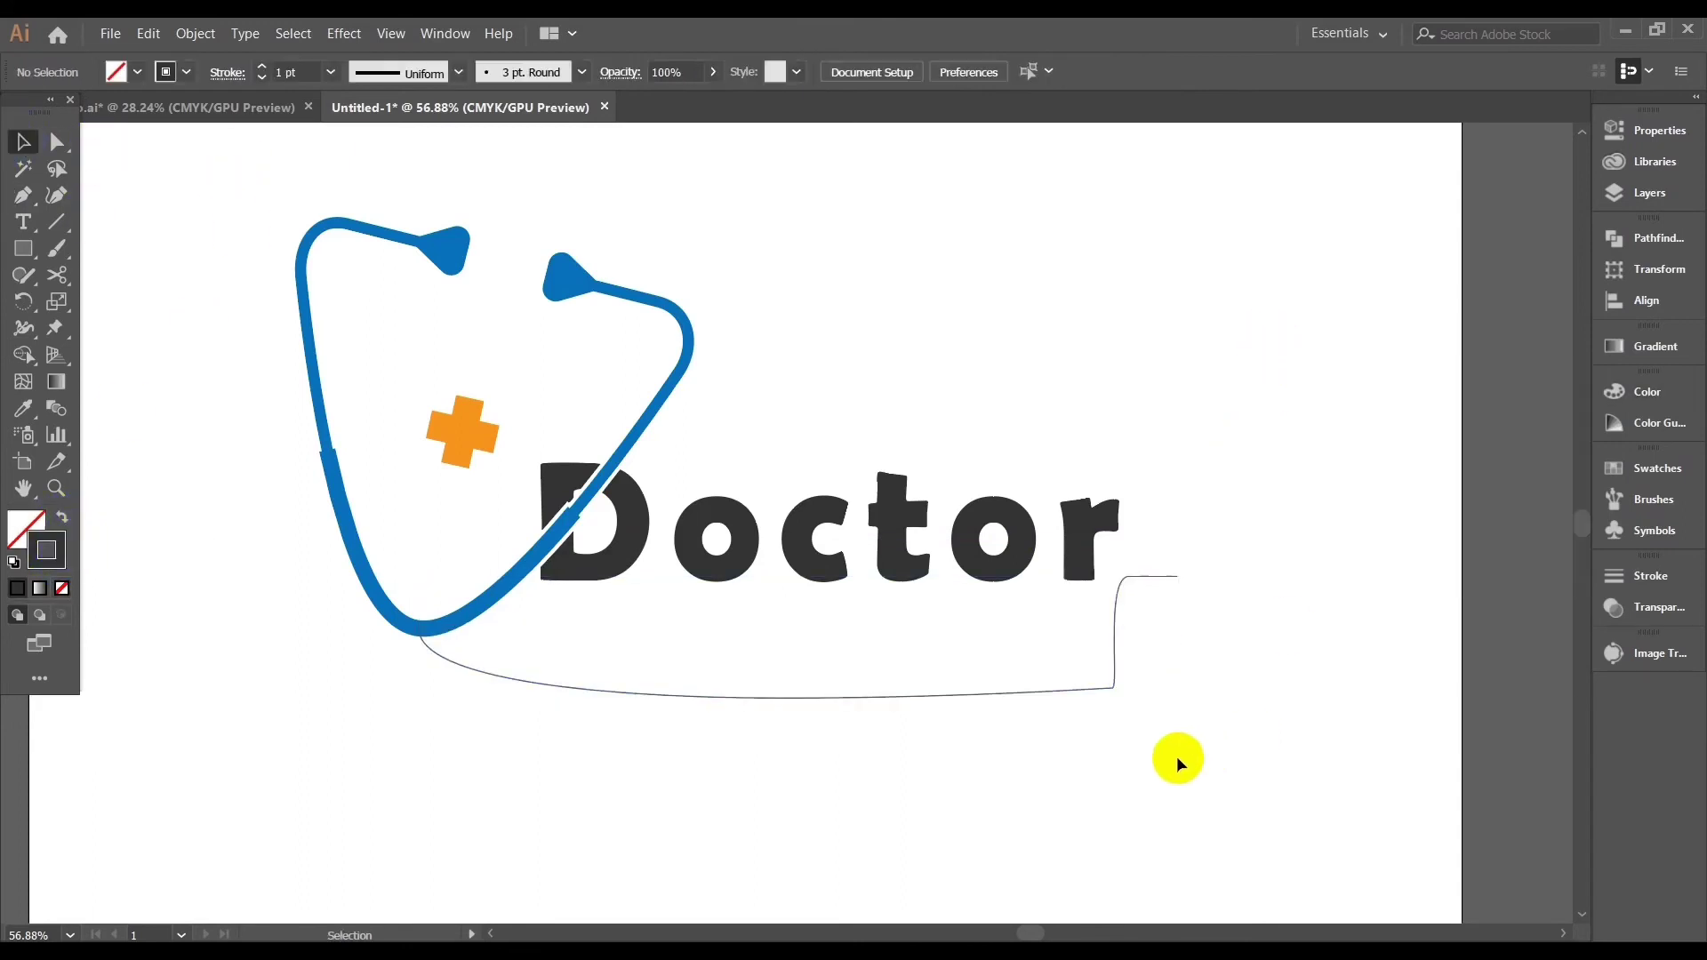
Set the tube path's stroke weight to 22 pt and deselect it
drag(1023, 665, 1021, 664)
key(Up)
key(Up)
key(Up)
key(Up)
key(Up)
key(Up)
key(Up)
key(Up)
key(Up)
key(Up)
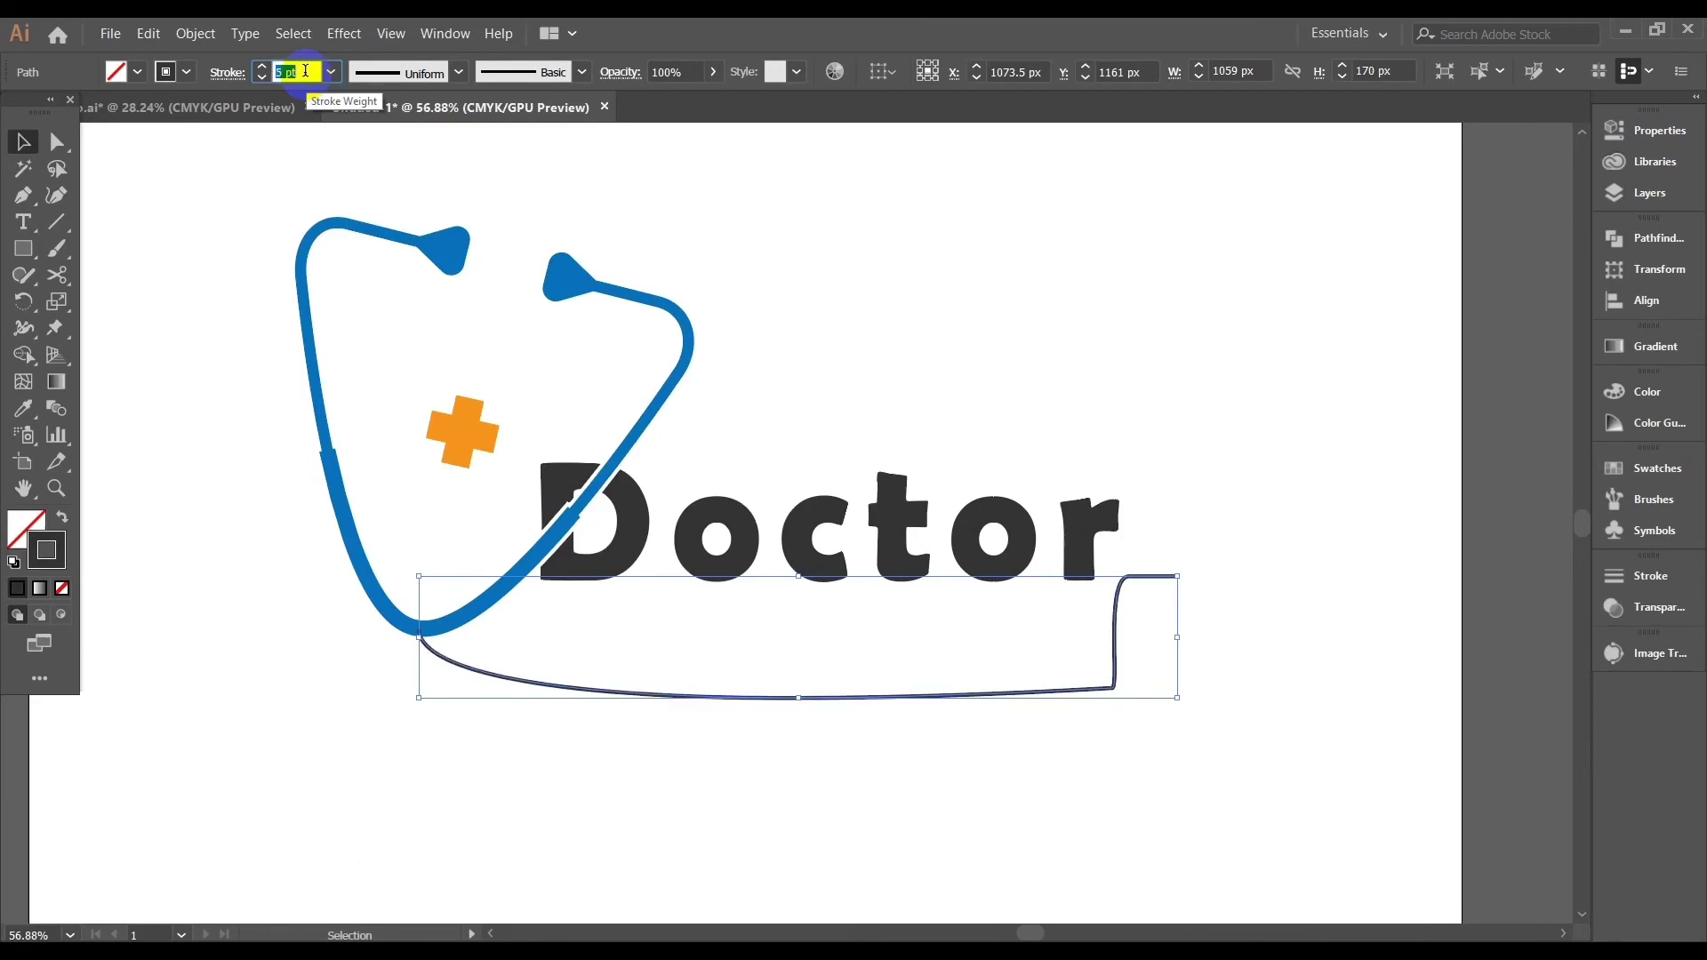
key(Up)
key(Up)
key(Up)
key(Up)
key(Up)
key(Up)
key(Up)
key(Up)
key(Up)
key(Up)
key(Up)
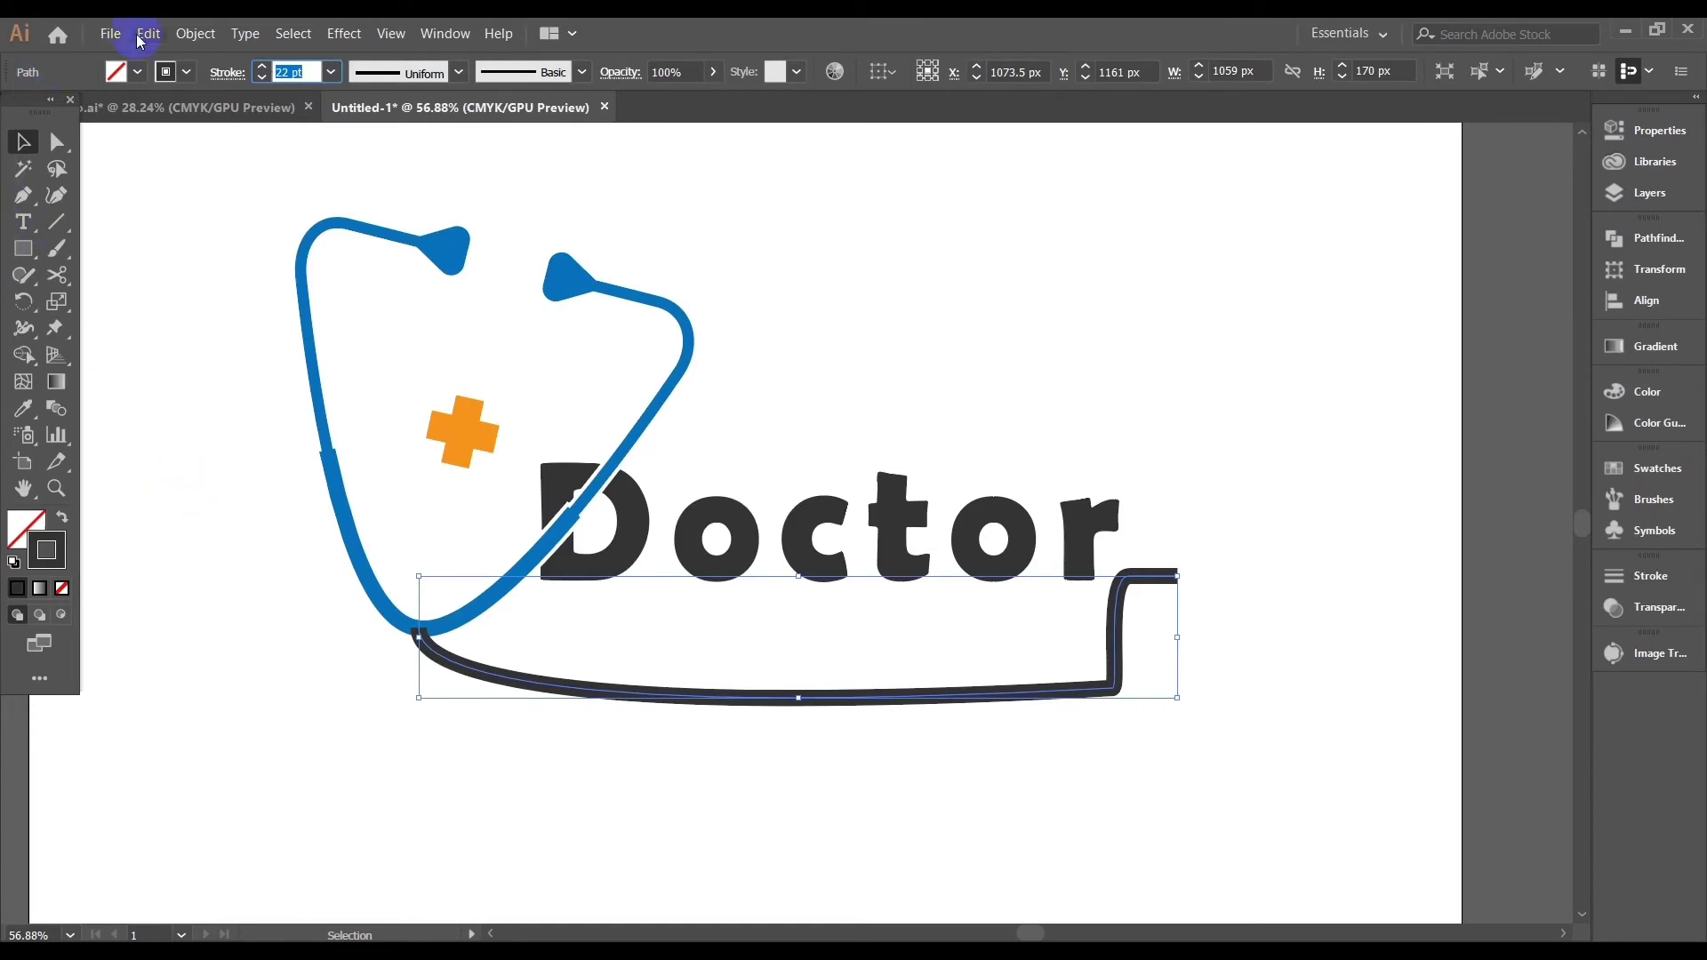
click(1233, 386)
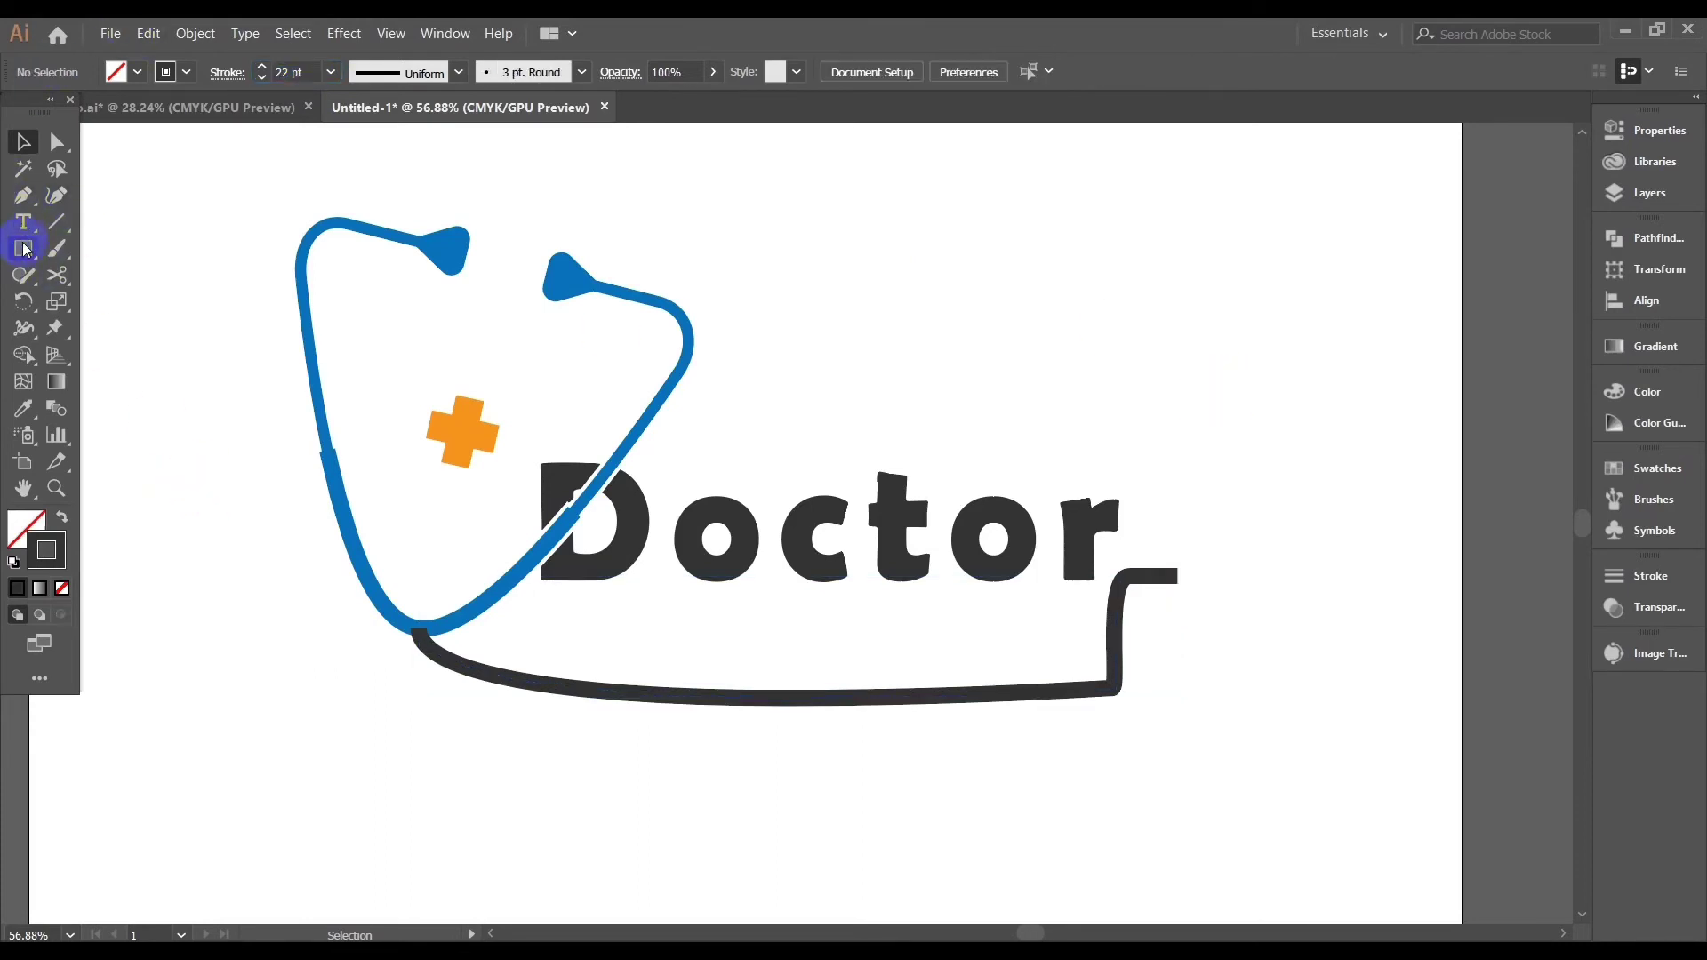
Draw a 108 px circle outline at the tube's free end and move it so the tube meets its edge
drag(24, 250, 152, 305)
drag(1241, 686, 1289, 691)
drag(1183, 555, 1236, 606)
click(104, 39)
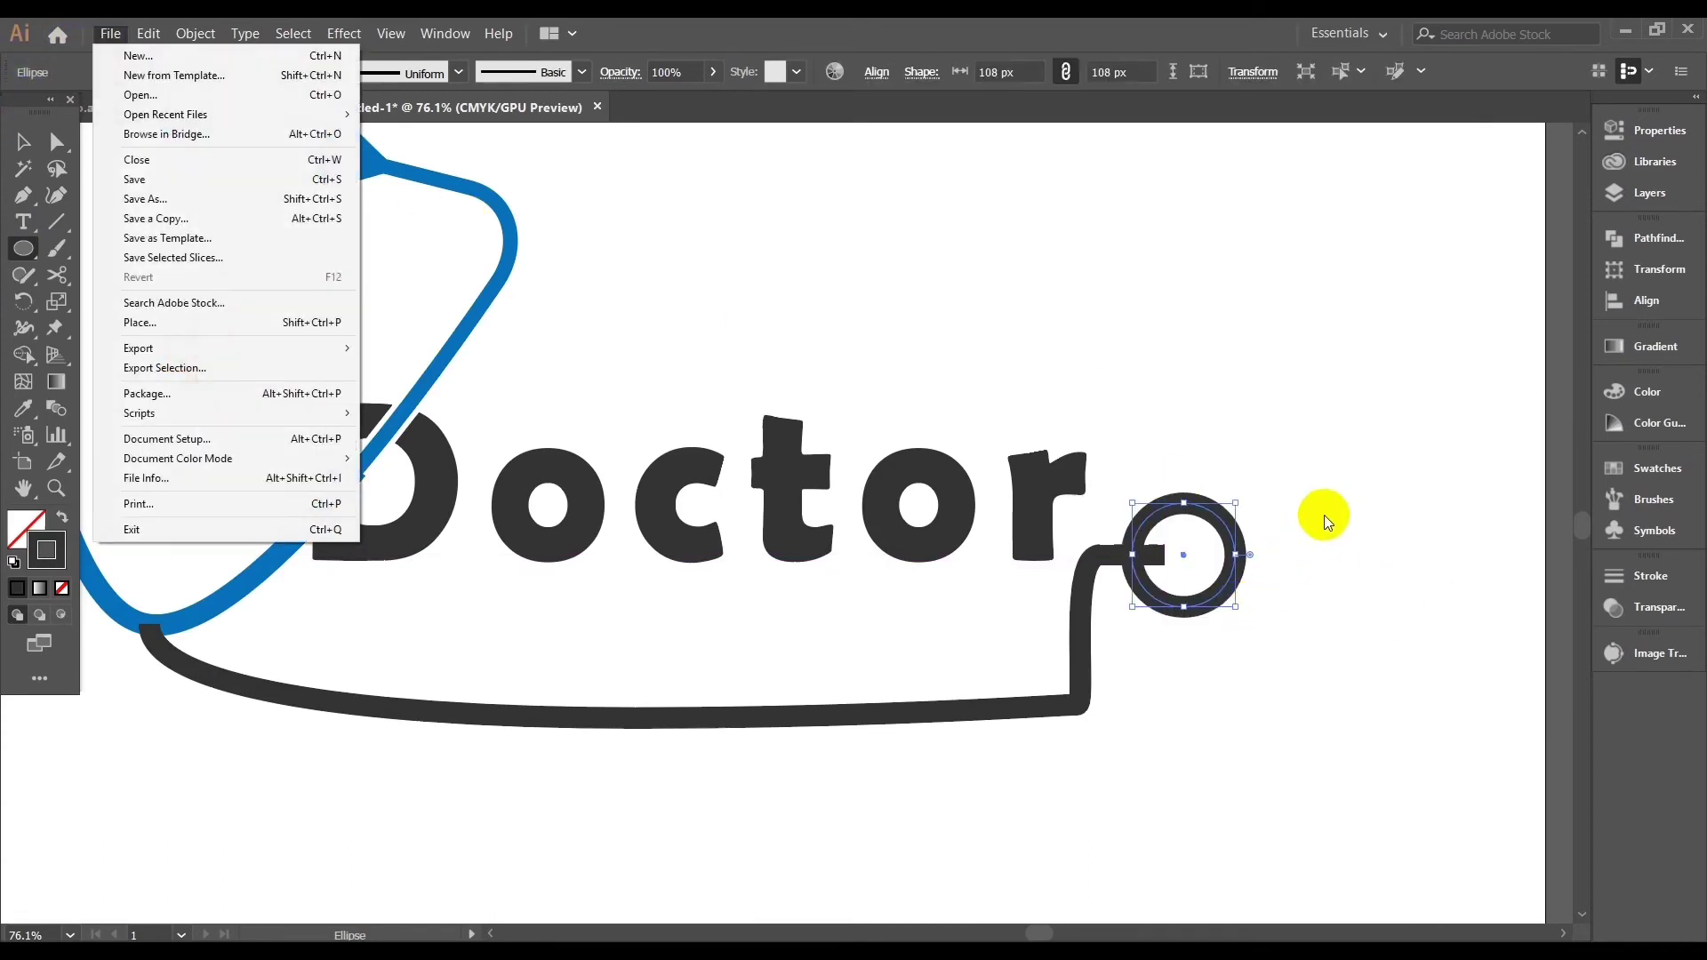
click(1304, 498)
click(932, 544)
click(23, 141)
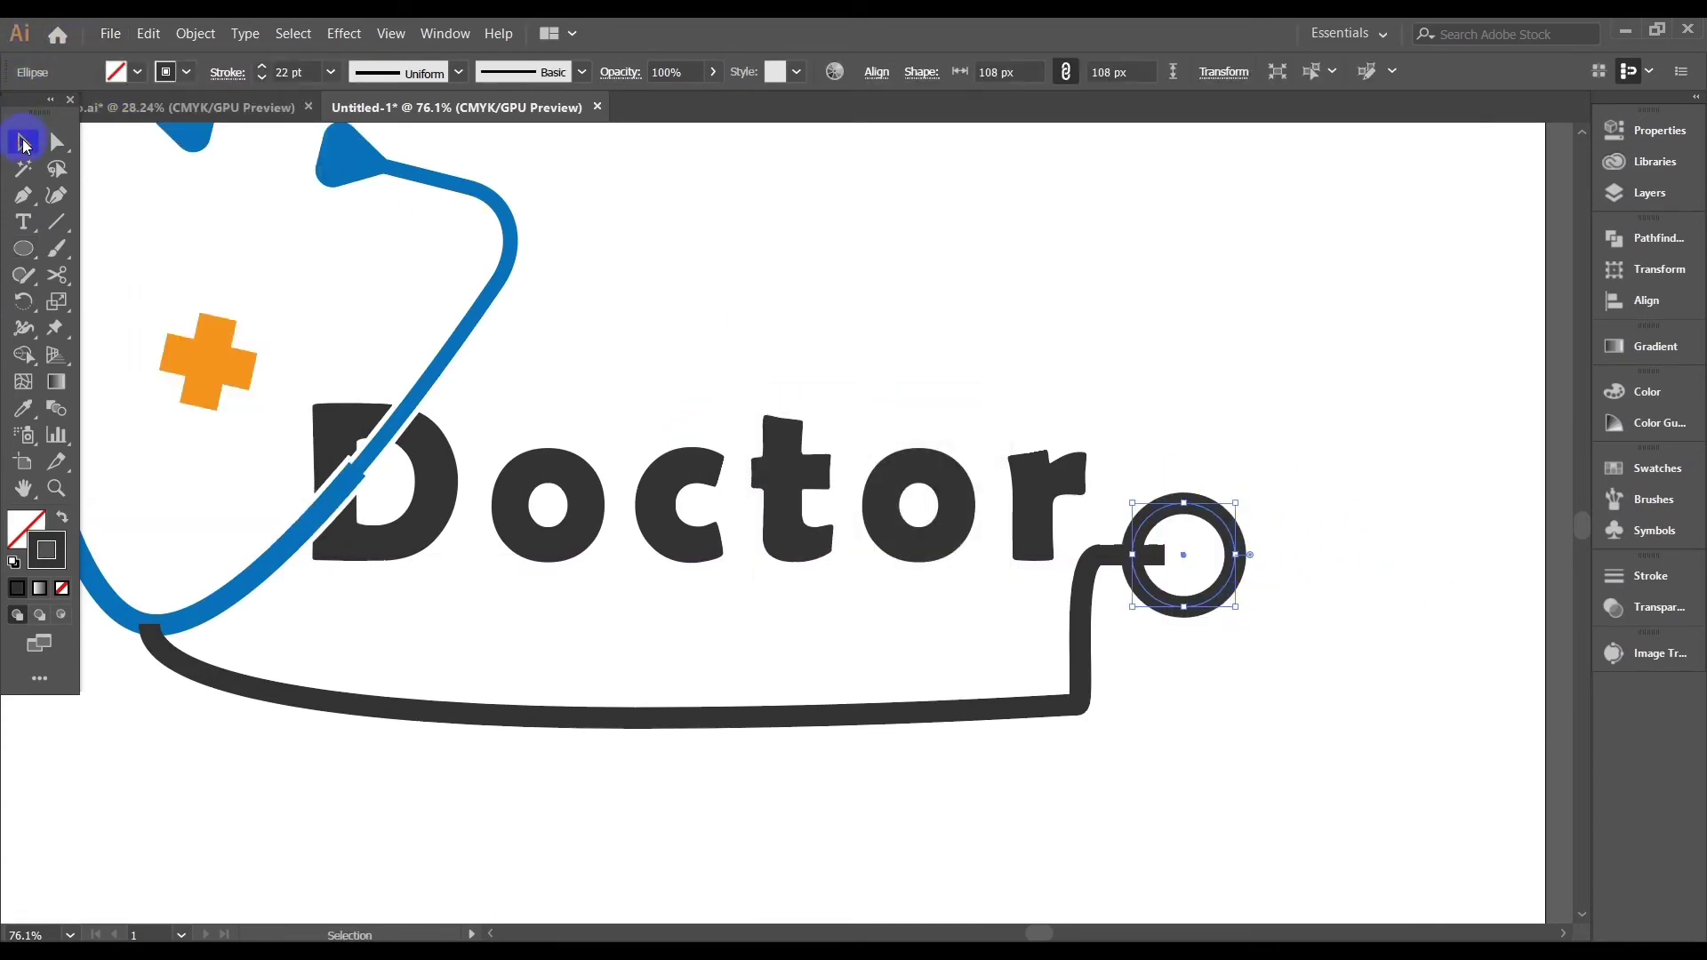
drag(1225, 592, 1249, 600)
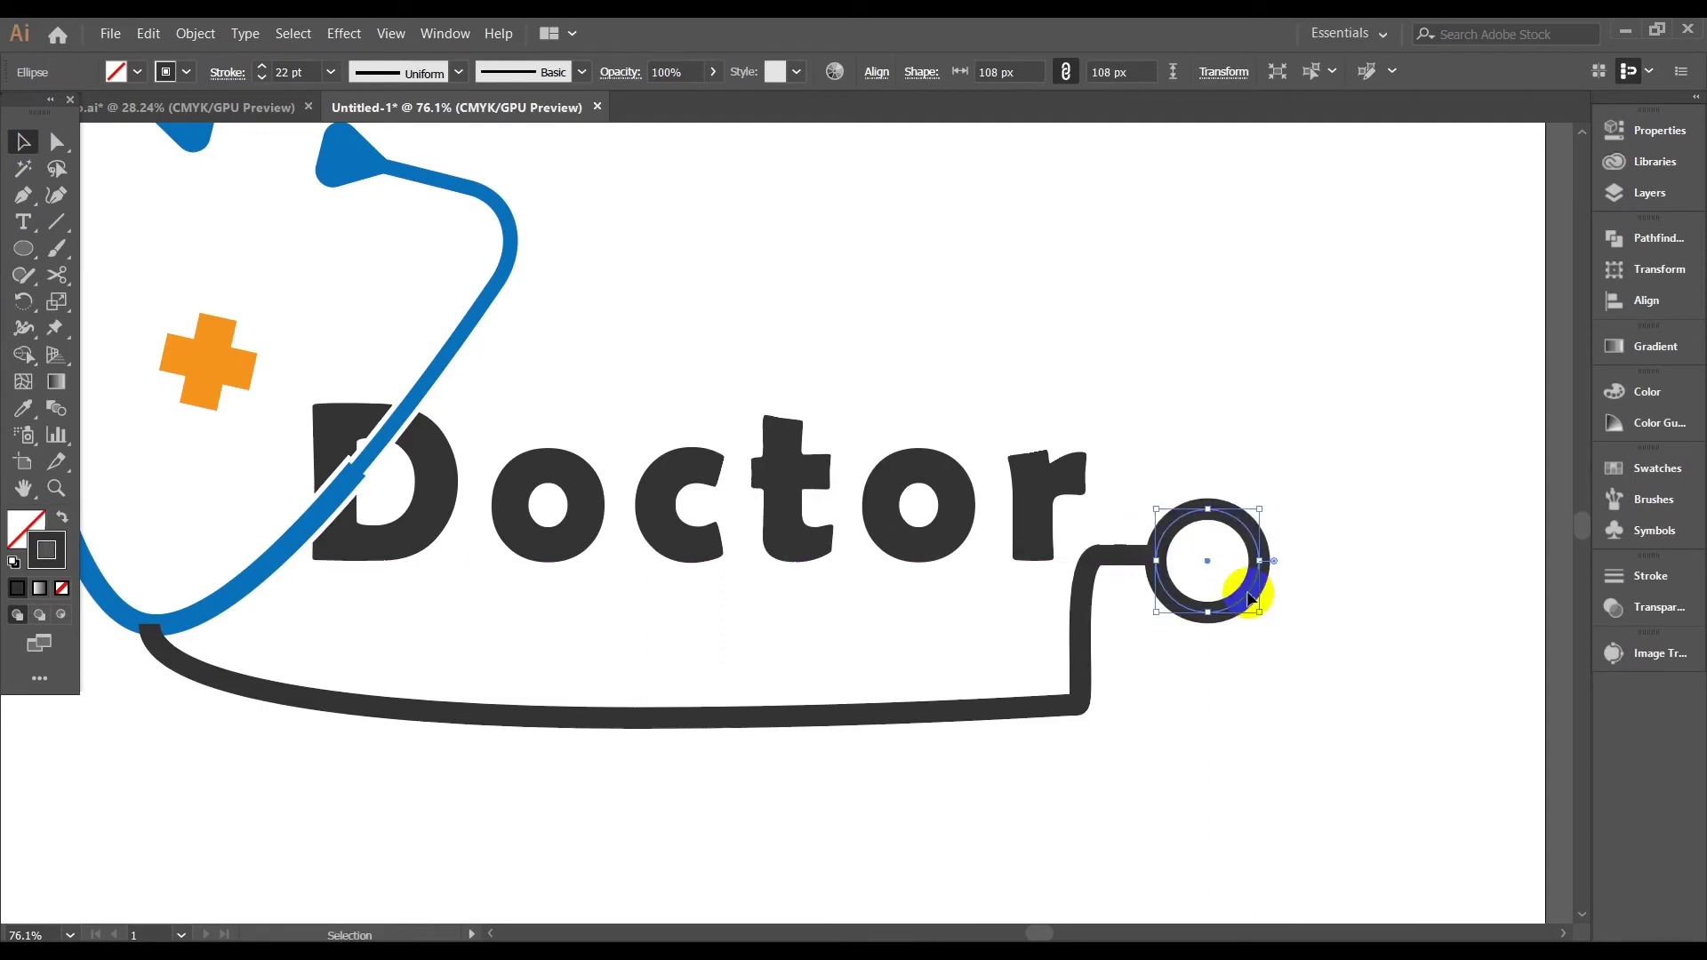
click(1337, 609)
scroll(1289, 713, up, 1)
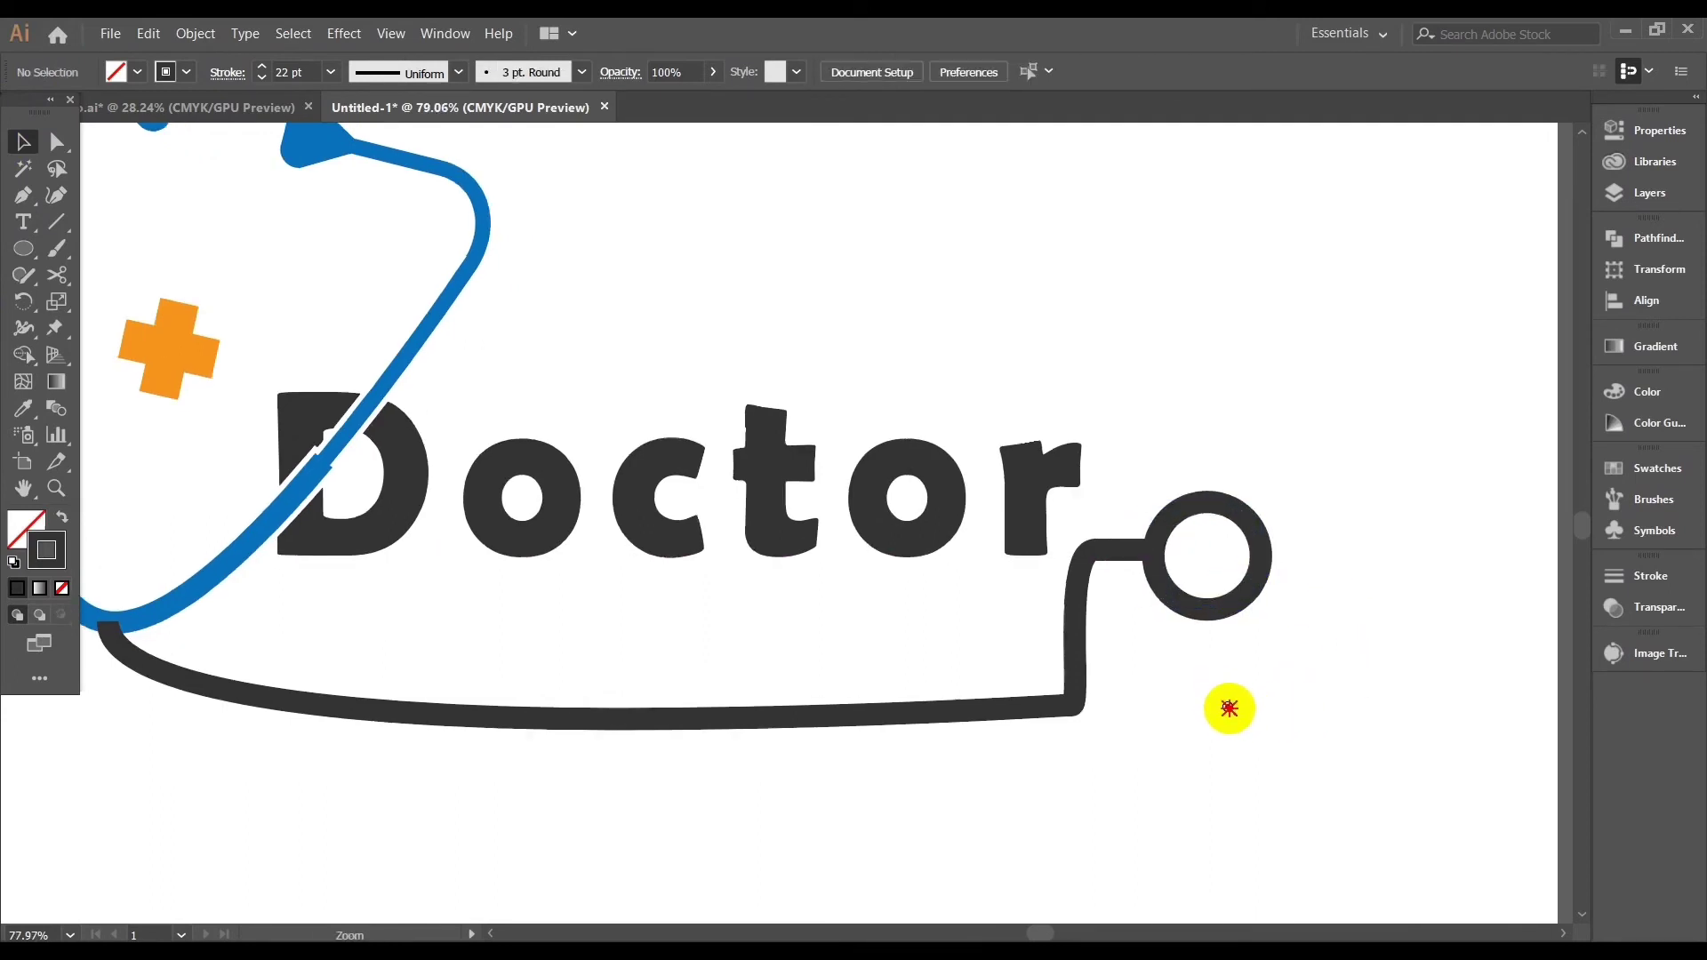
Duplicate the circle in place and shrink the copy around its centre to 40 px
click(1237, 601)
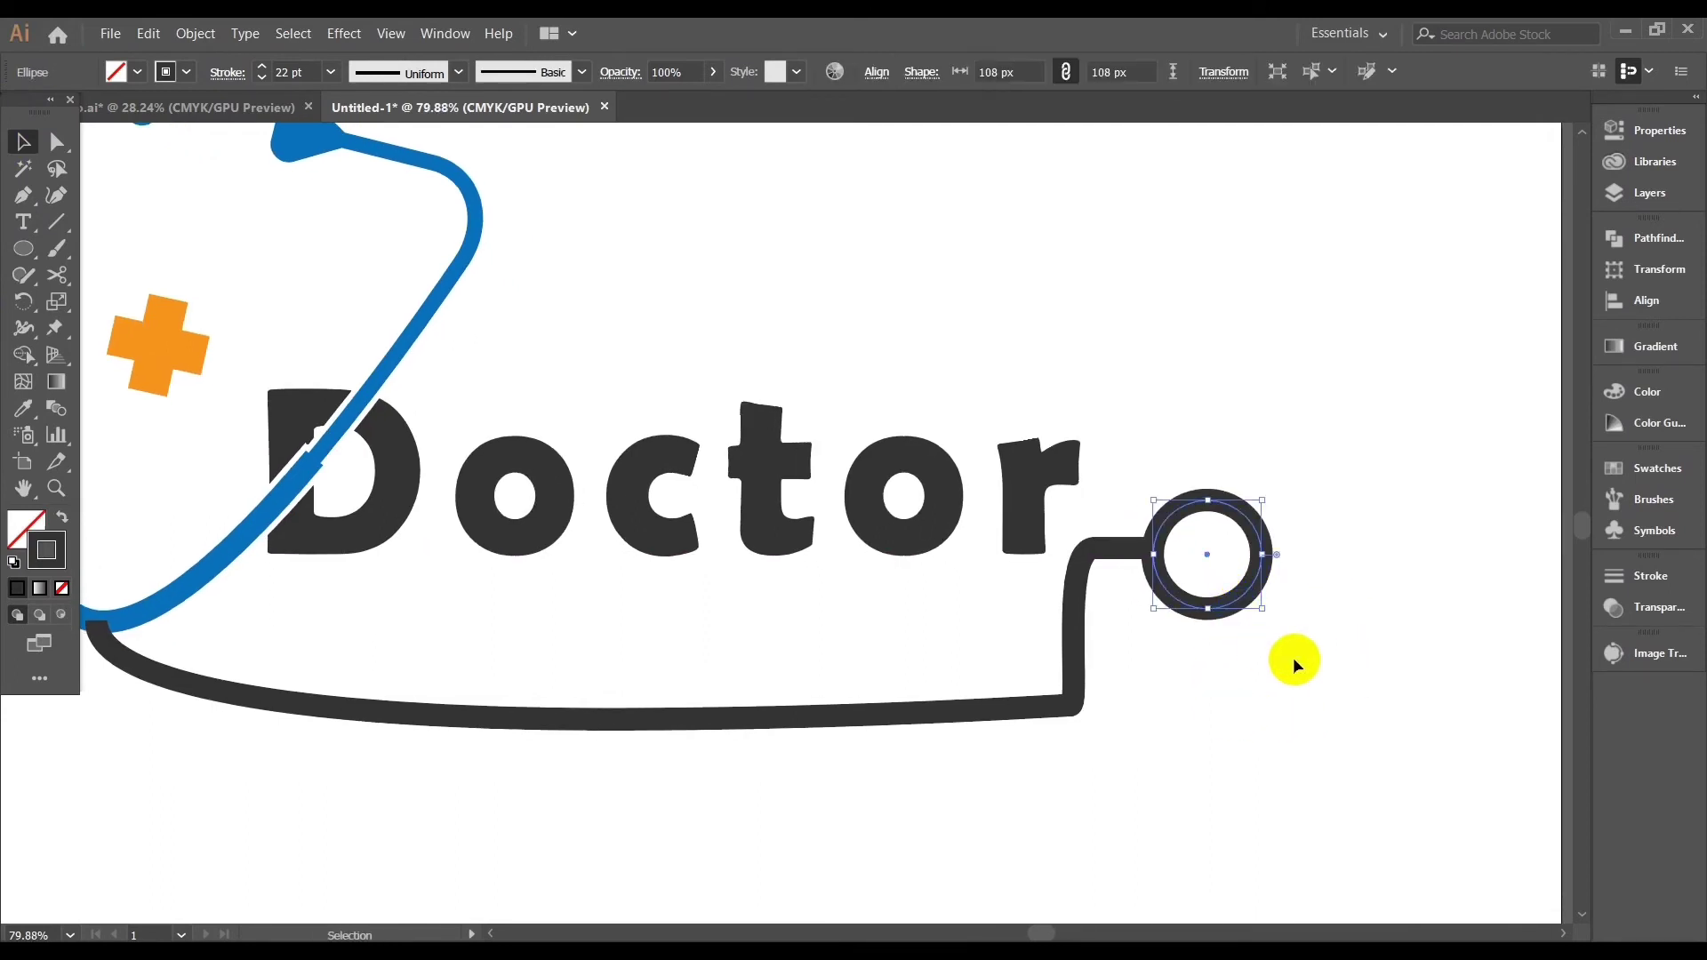
key(ctrl+c)
key(ctrl+f)
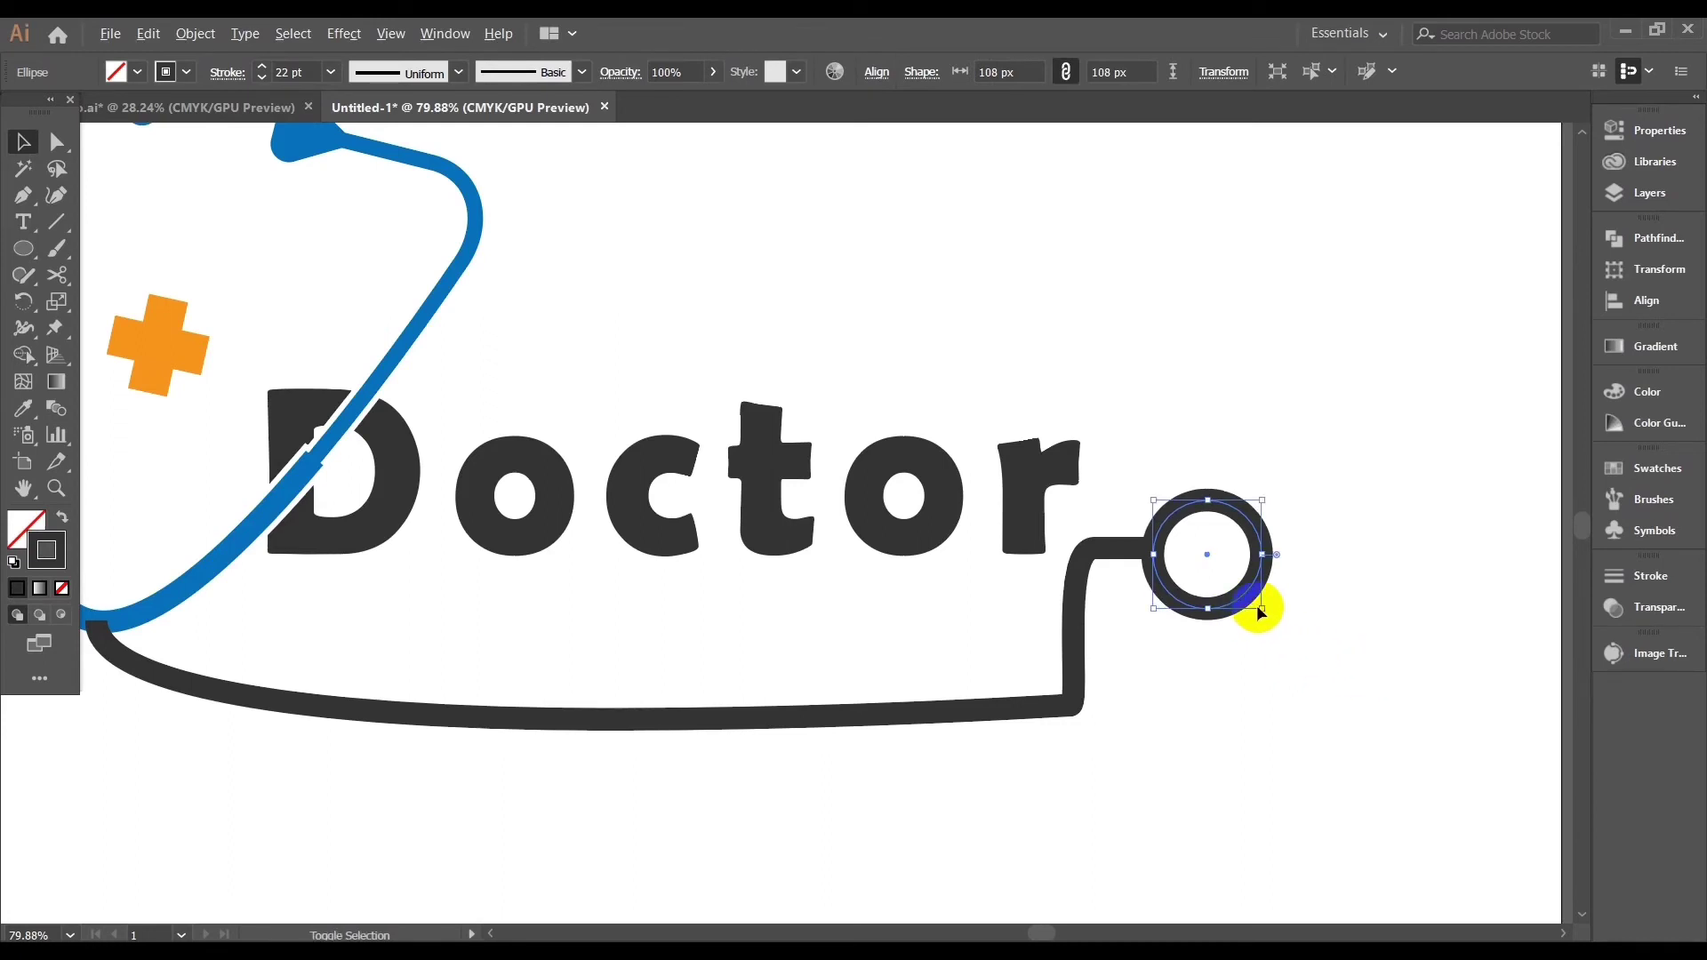
drag(1263, 608, 1237, 582)
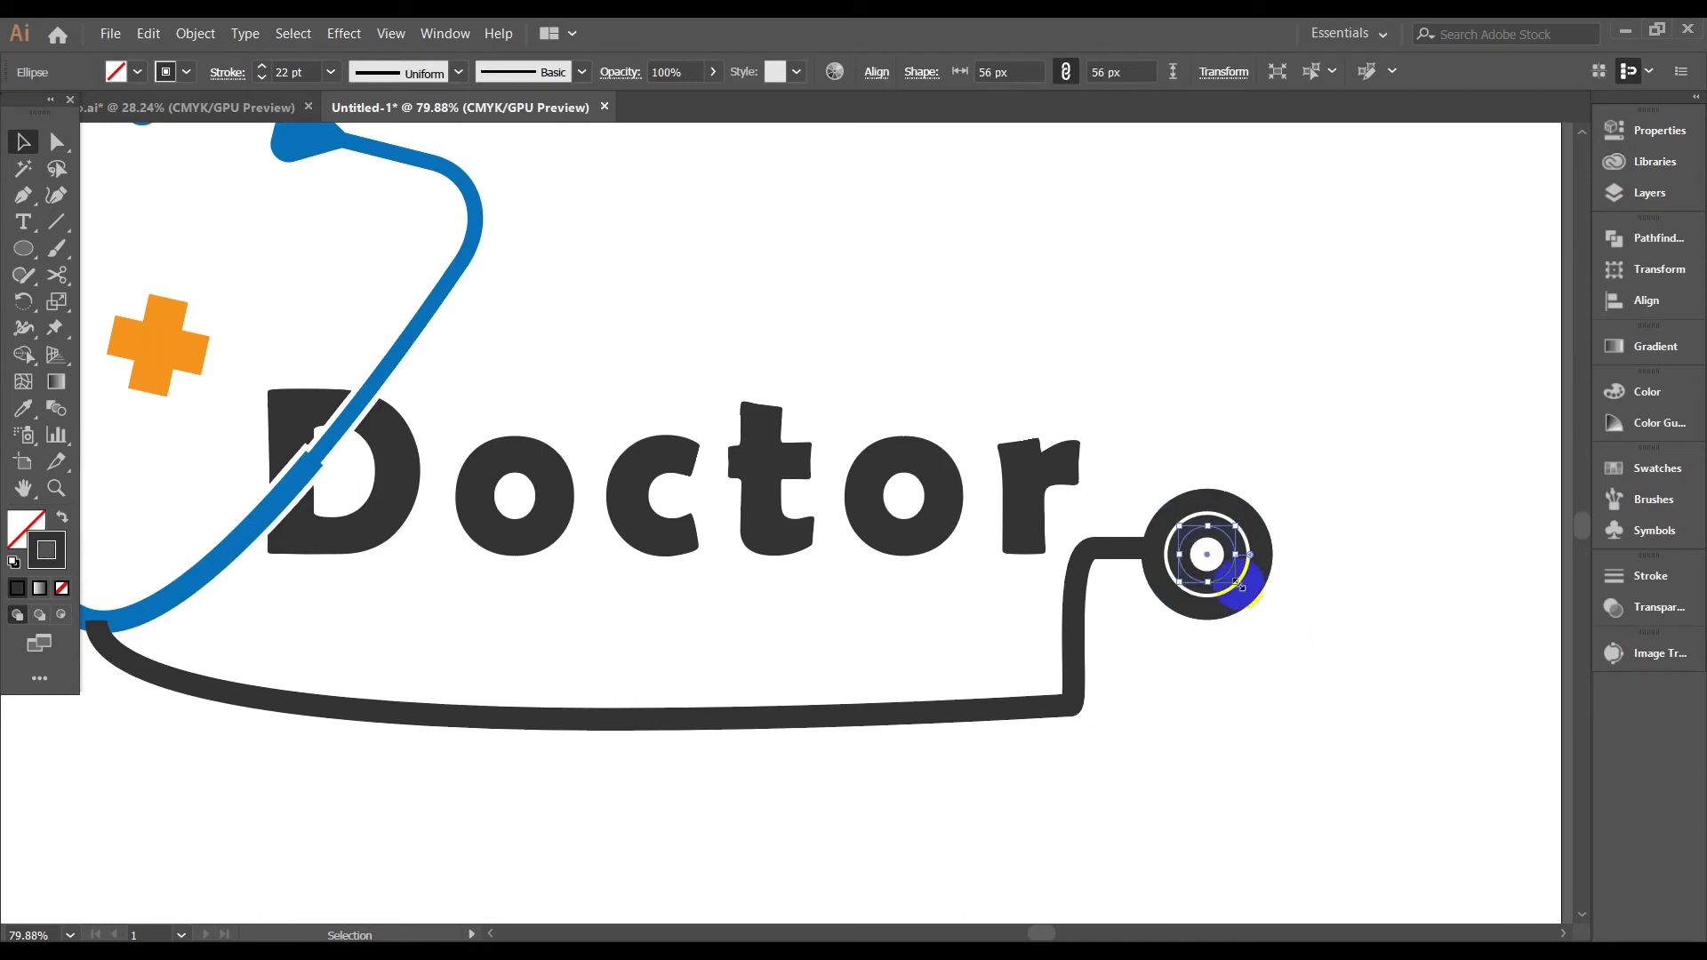
drag(1237, 583, 1230, 576)
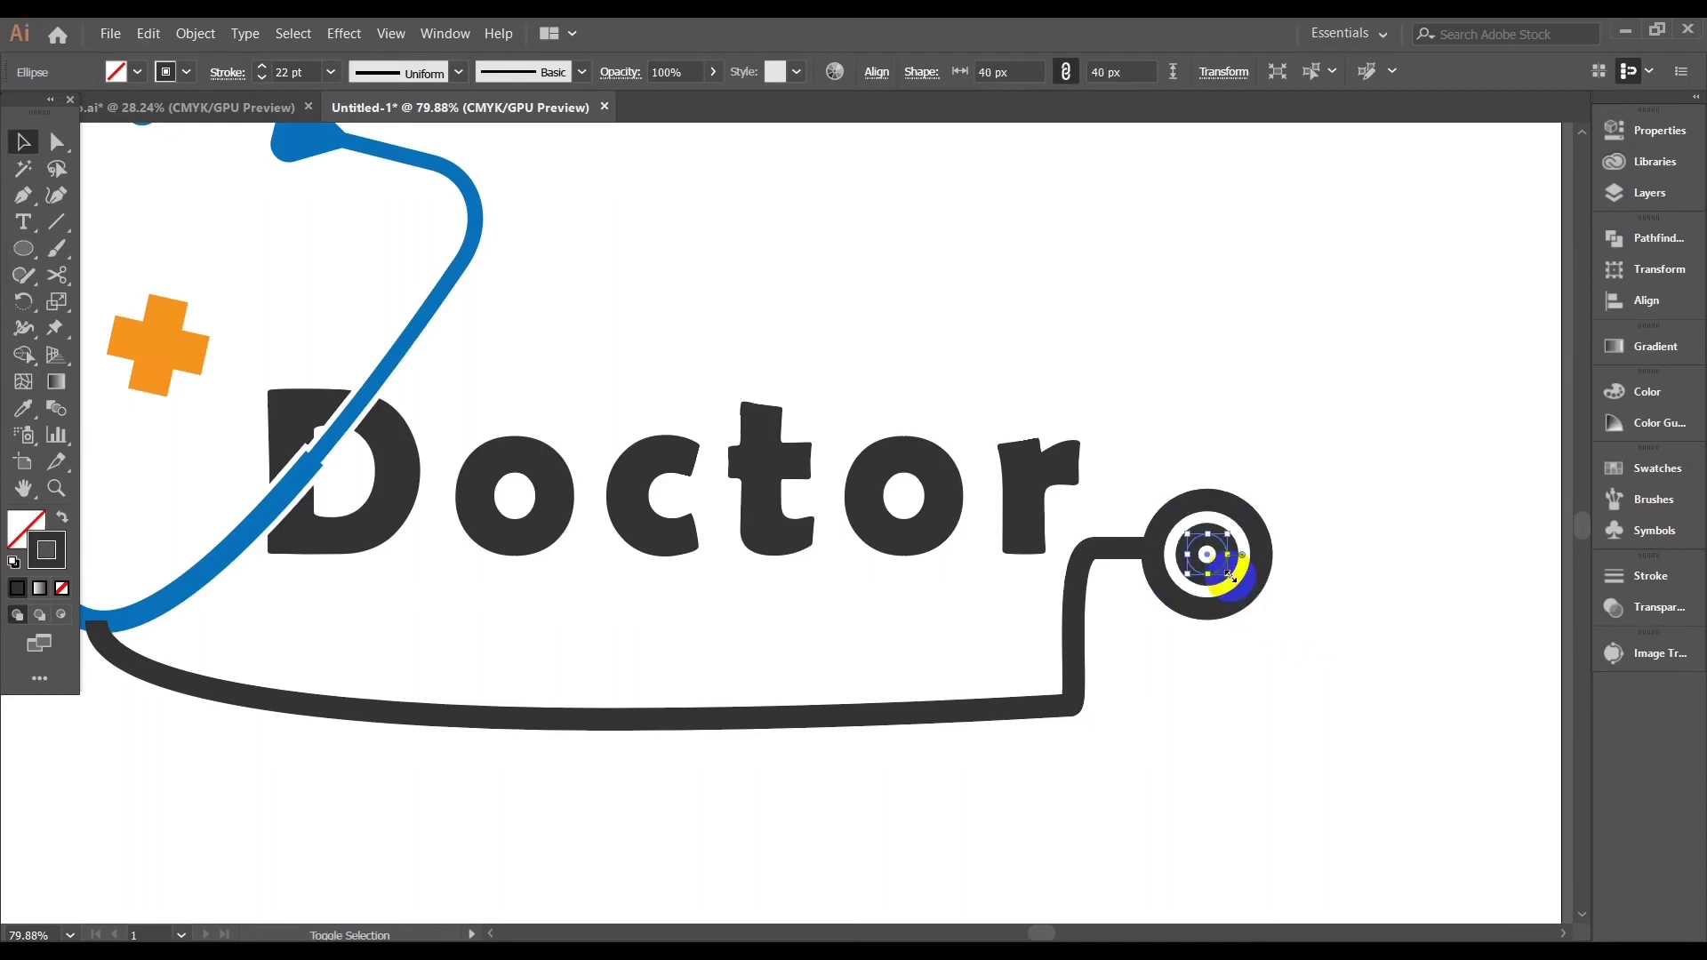
click(1307, 656)
Swap the inner circle's stroke to its fill, making it a solid dot, and deselect it
scroll(1246, 709, down, 1)
click(1219, 589)
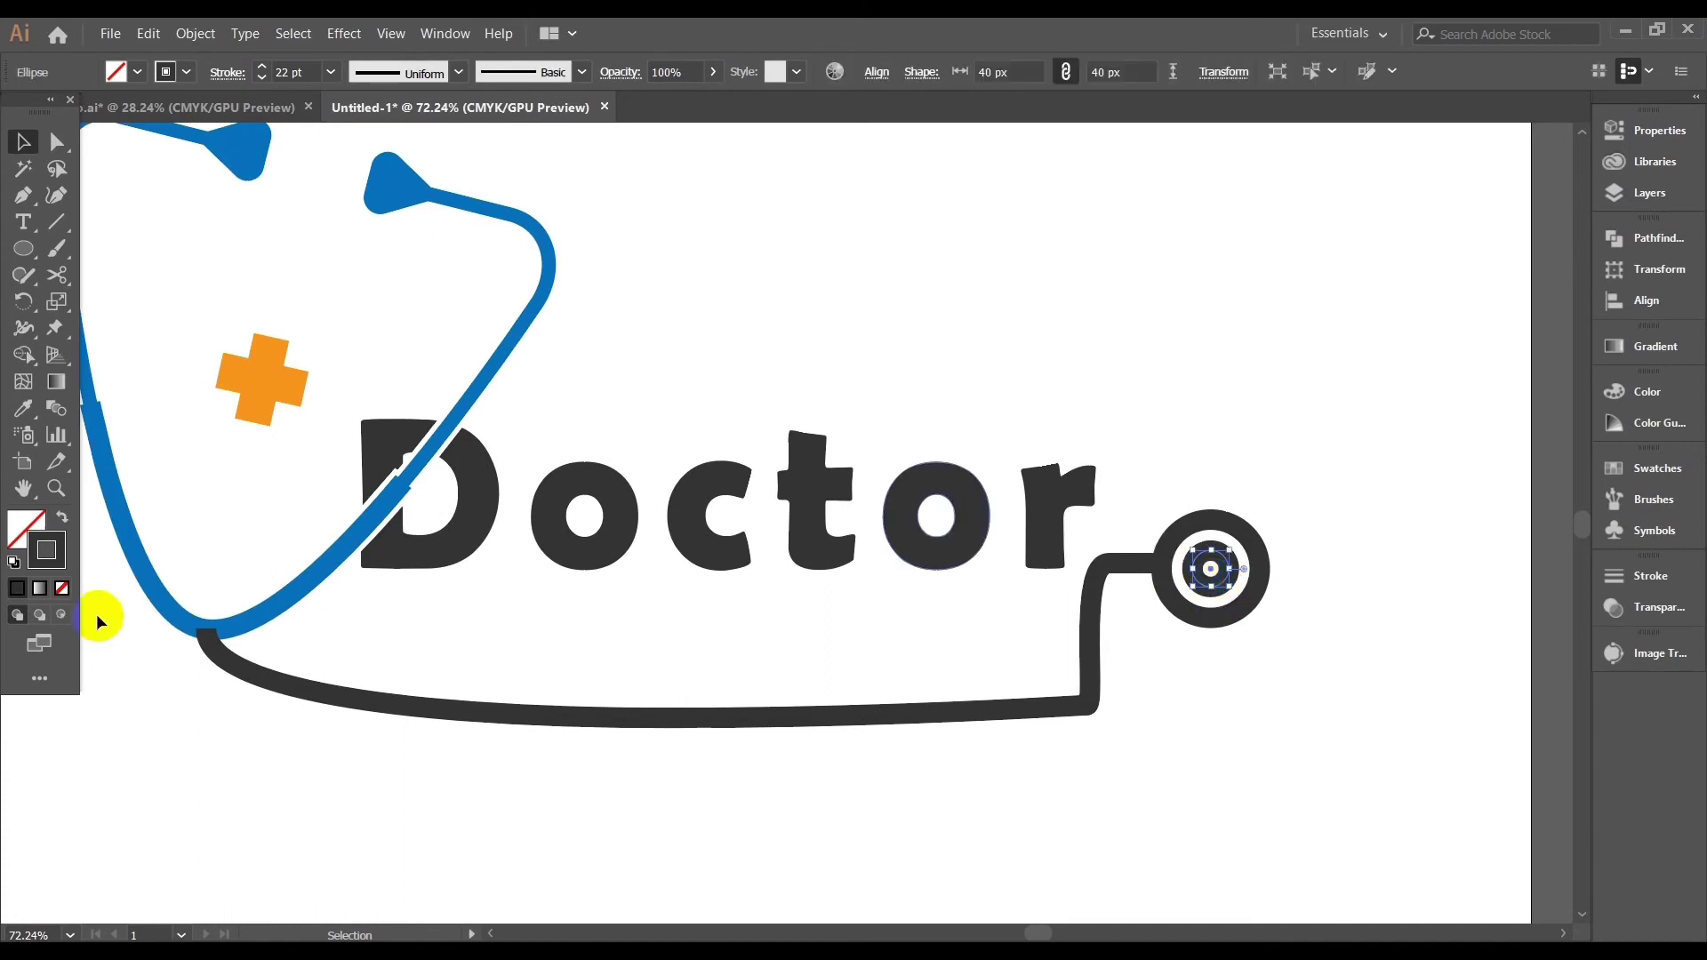
click(61, 521)
click(1289, 393)
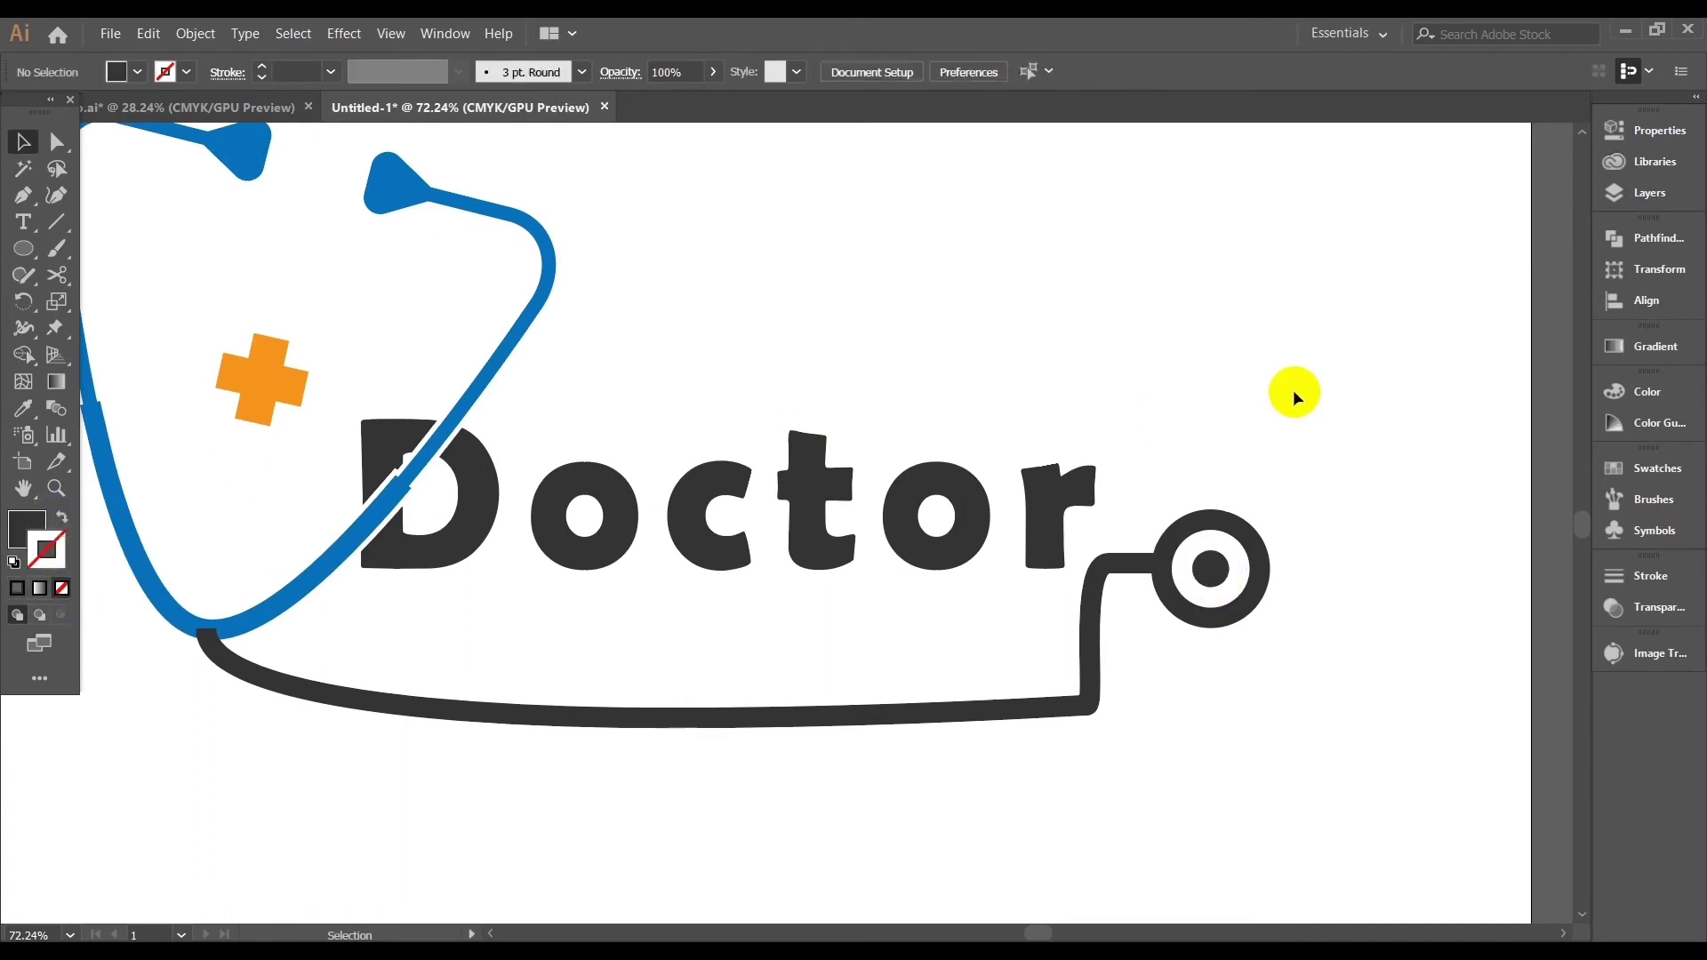
Expand the outer circle and the tube path into filled shapes
click(1261, 589)
shift+click(1103, 587)
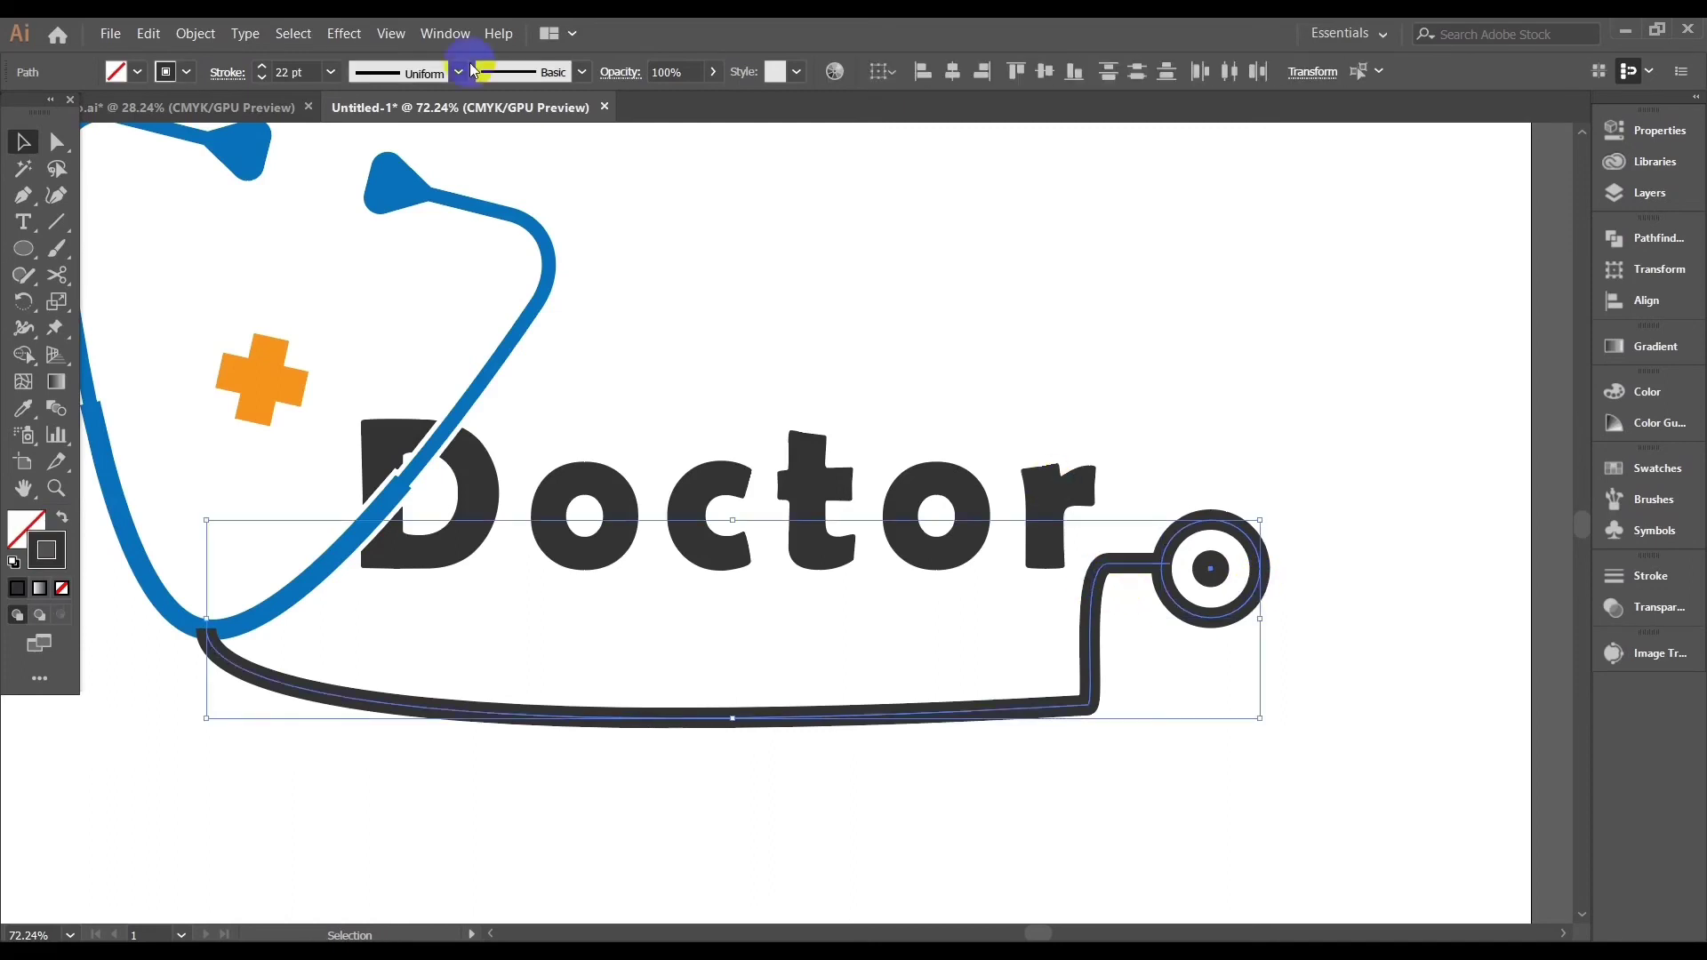
click(196, 32)
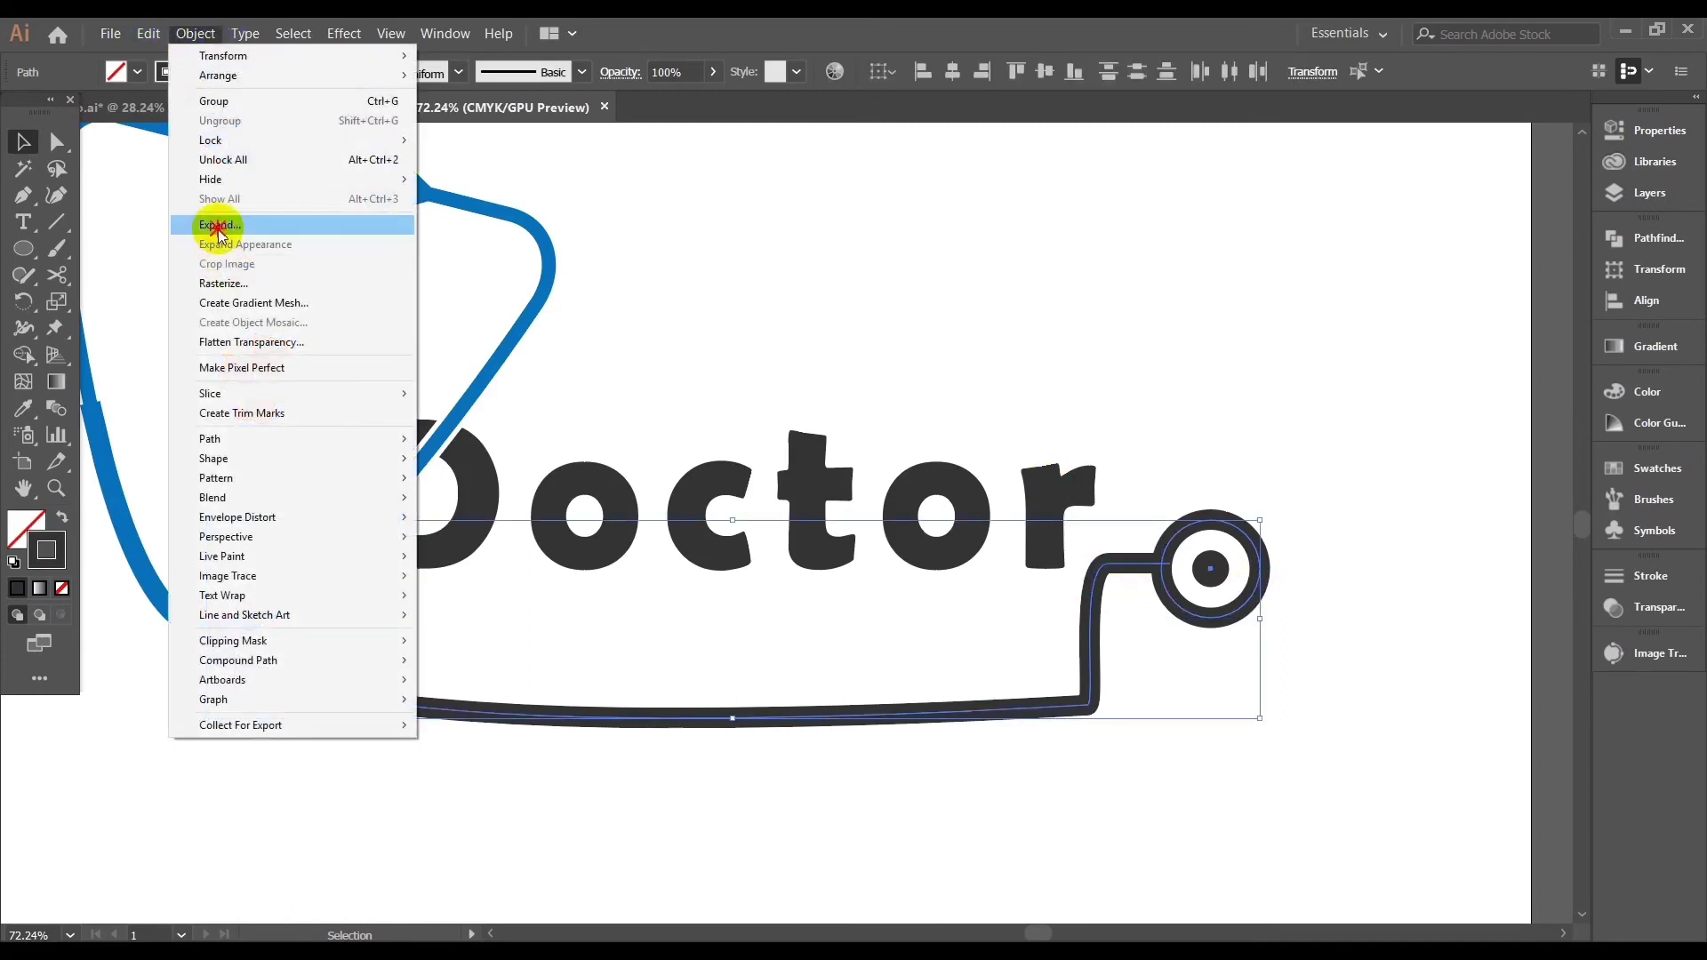
click(210, 219)
click(820, 656)
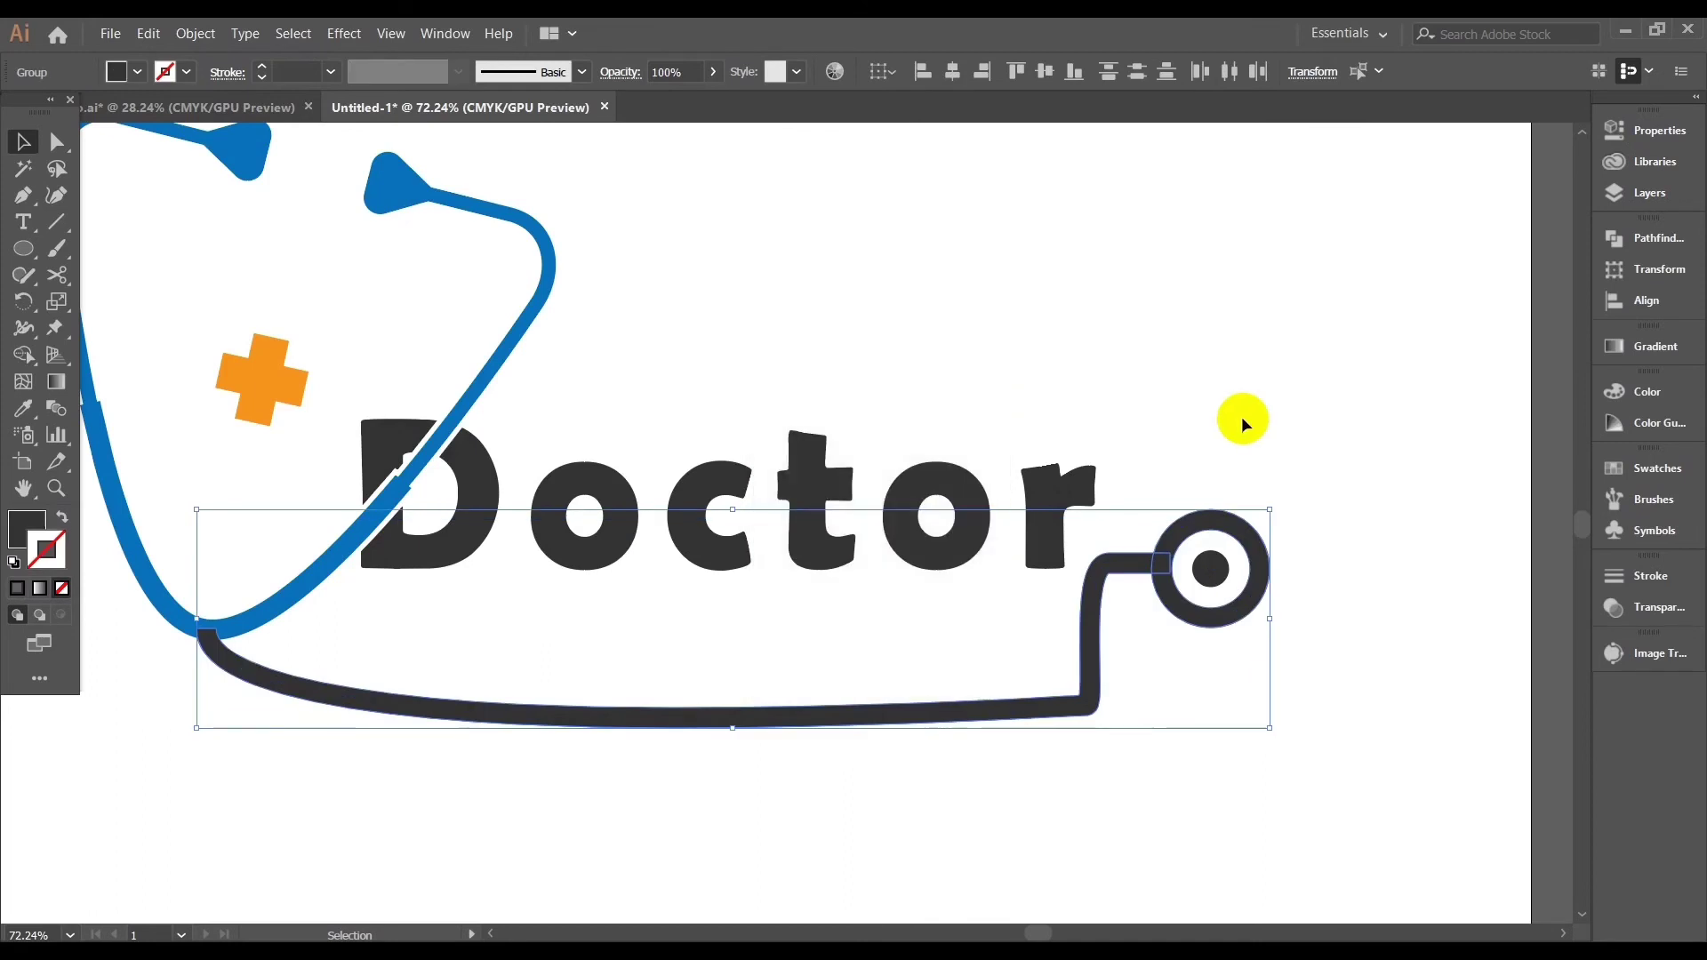
Unite the expanded tube and circle with the stethoscope, and clear the selection
shift+click(492, 365)
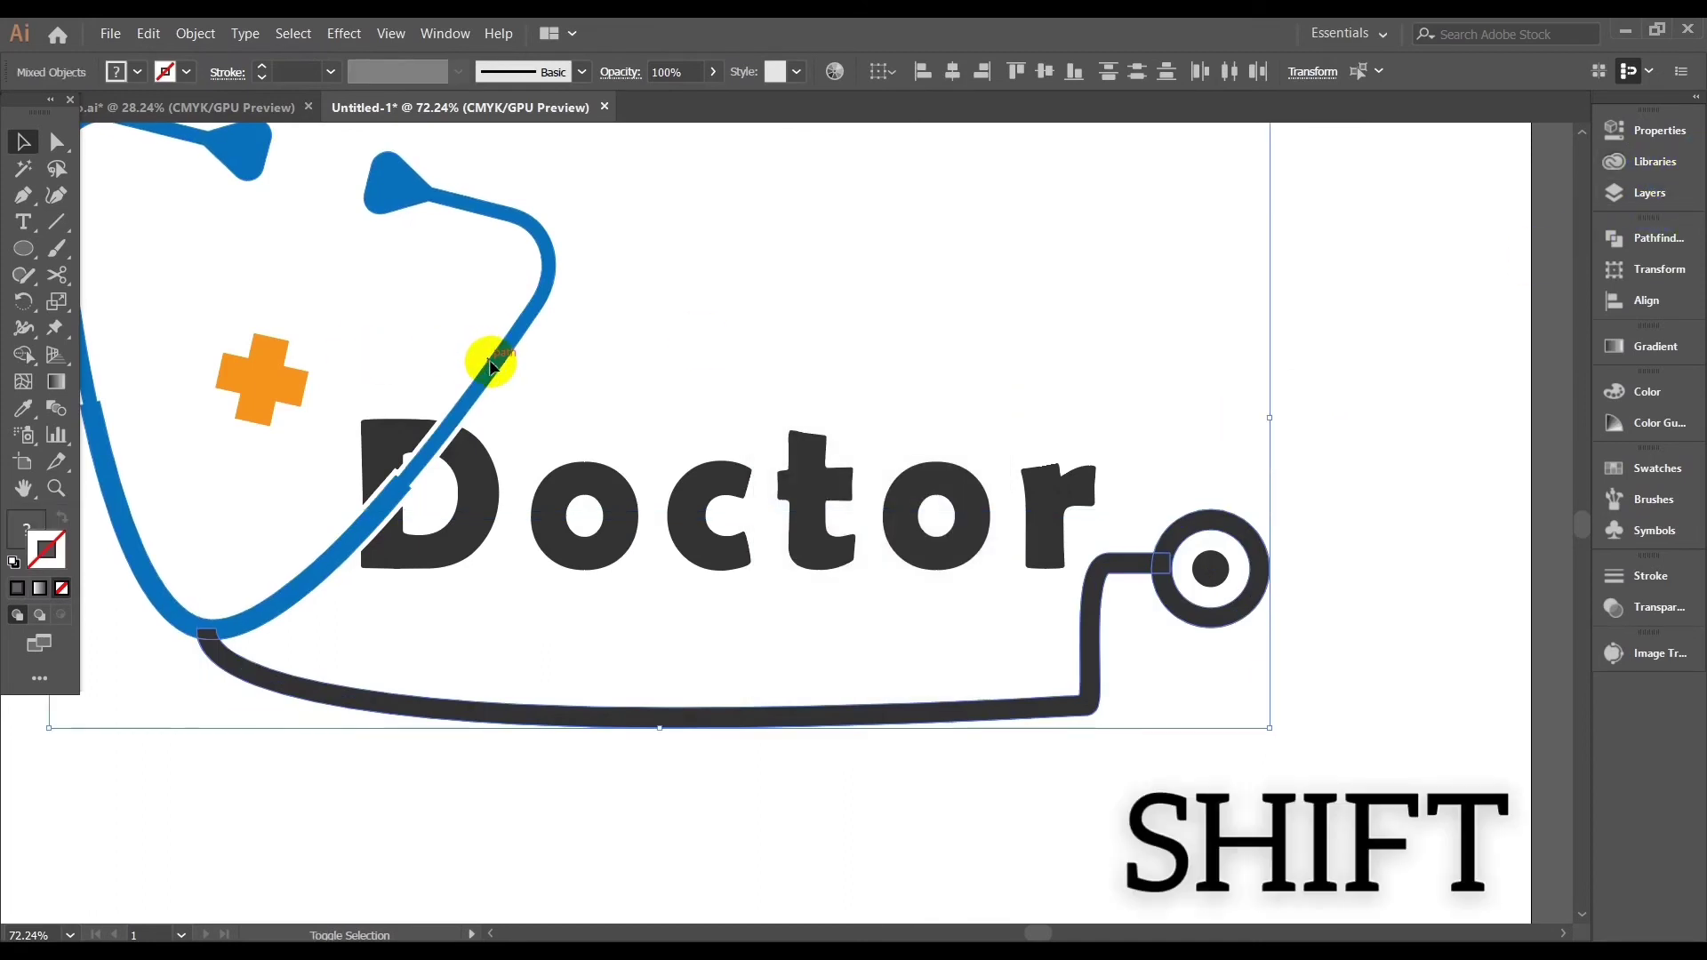
click(1653, 238)
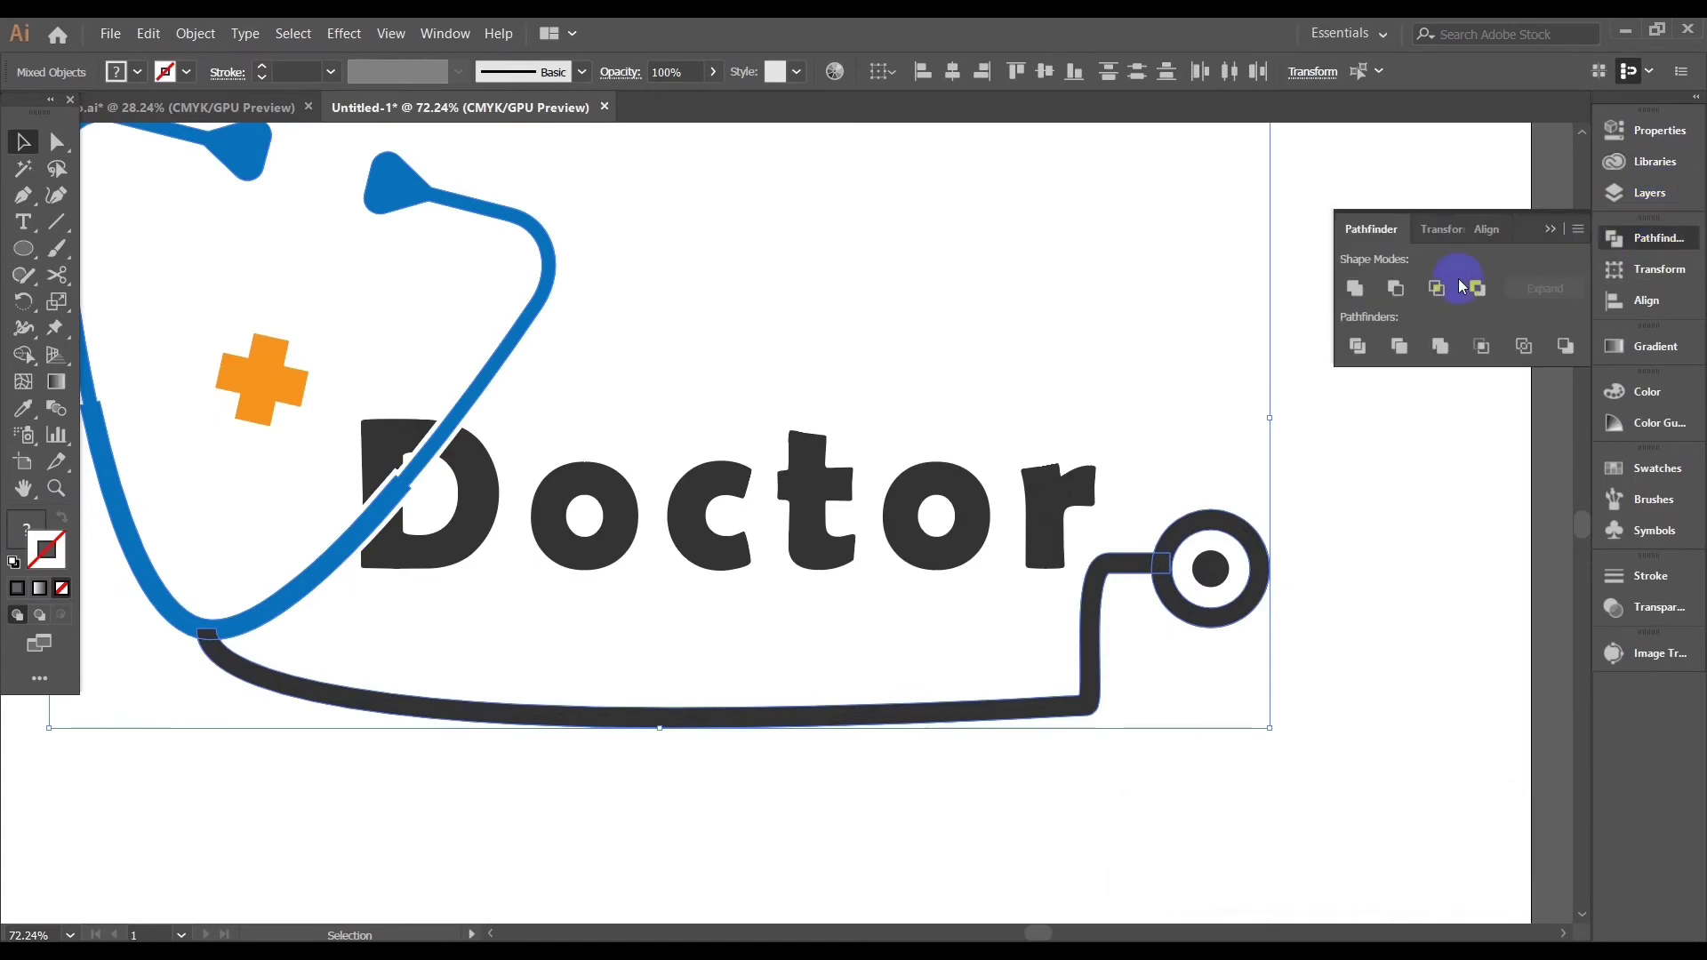
click(1353, 289)
click(1325, 431)
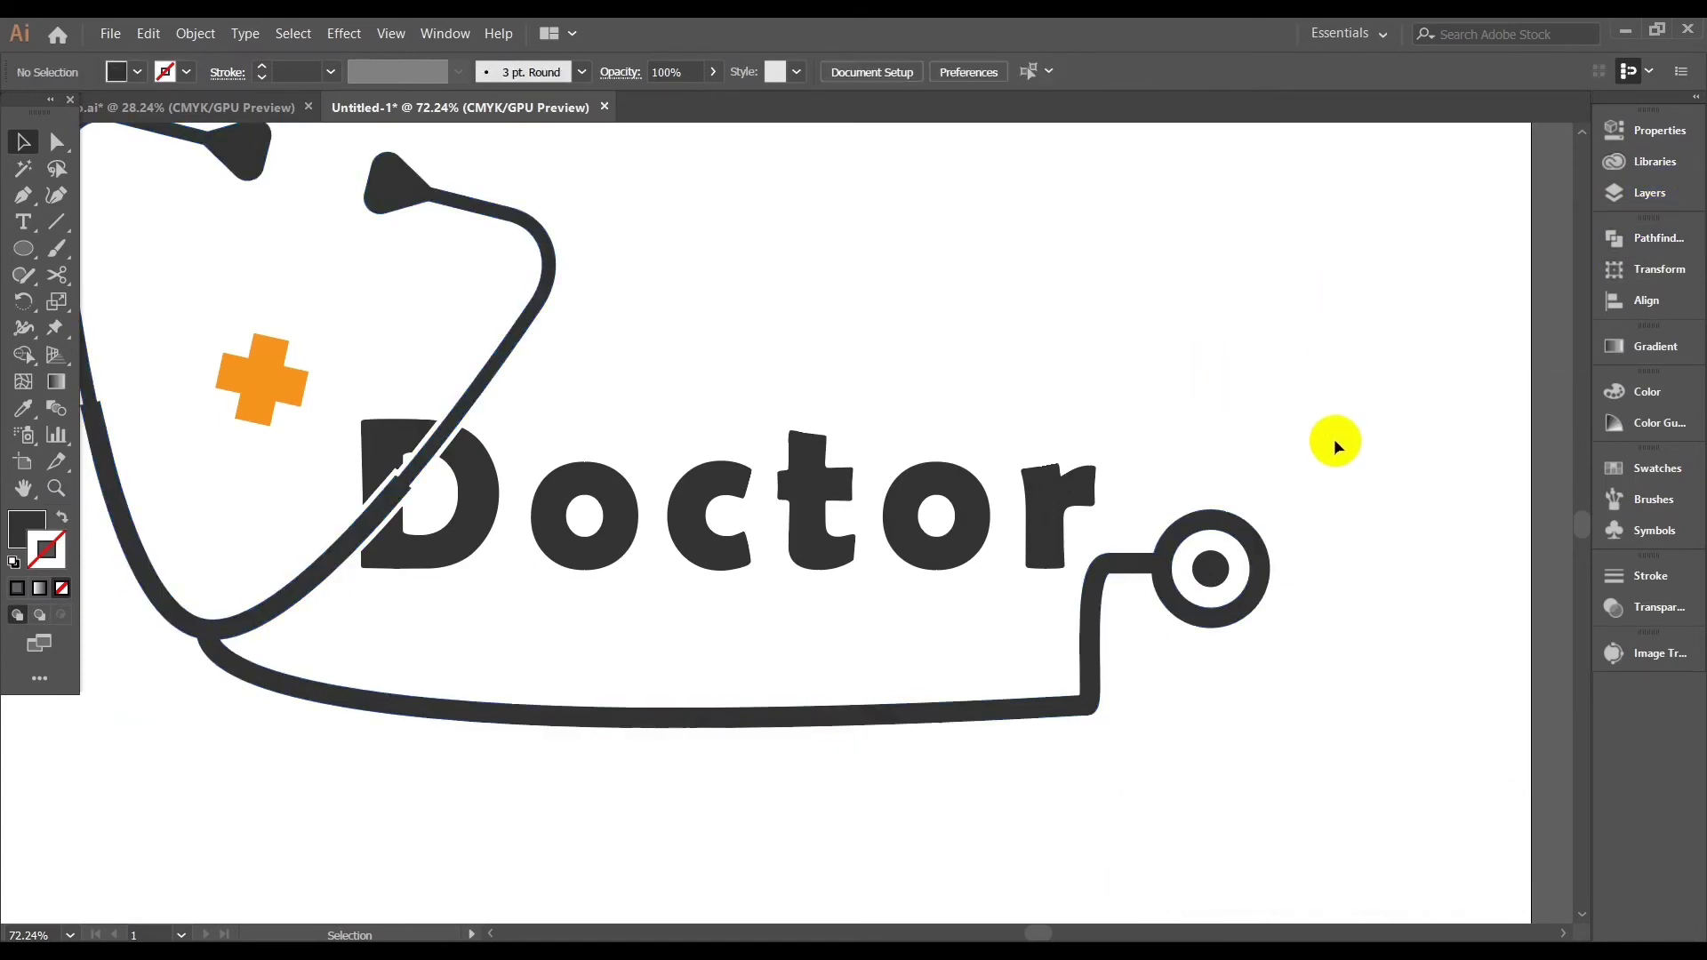
Fill the united stethoscope with a blue swatch, set its stroke to none, and deselect it
scroll(1254, 499, down, 2)
click(803, 394)
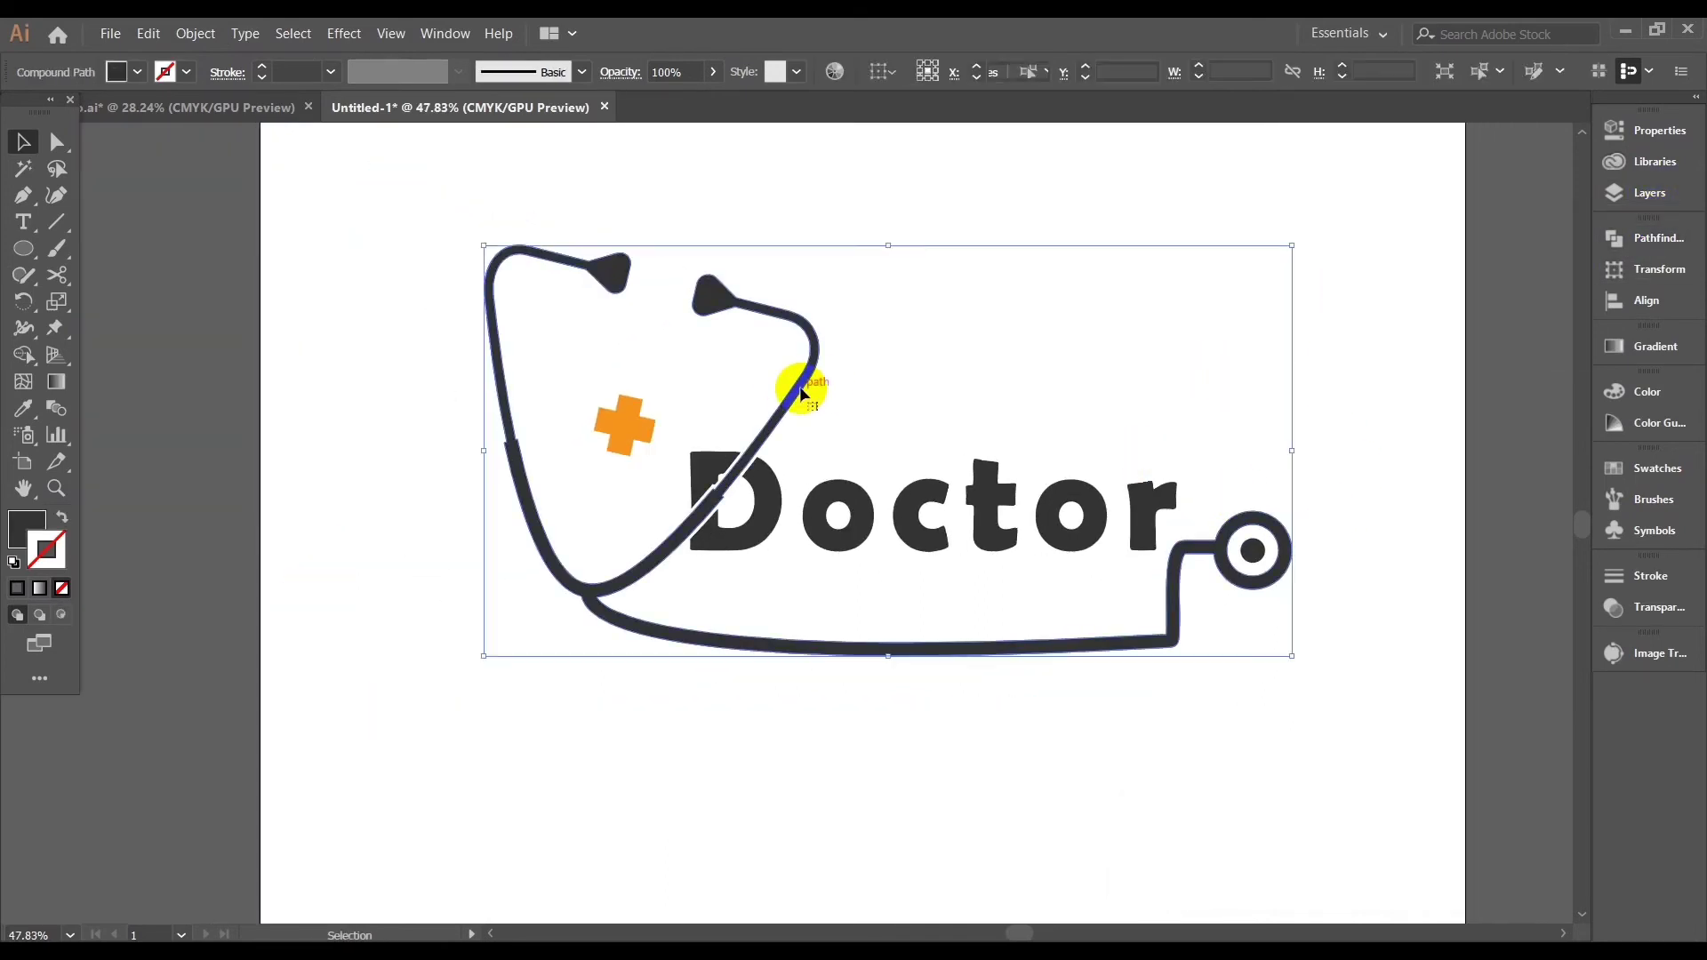
click(1660, 469)
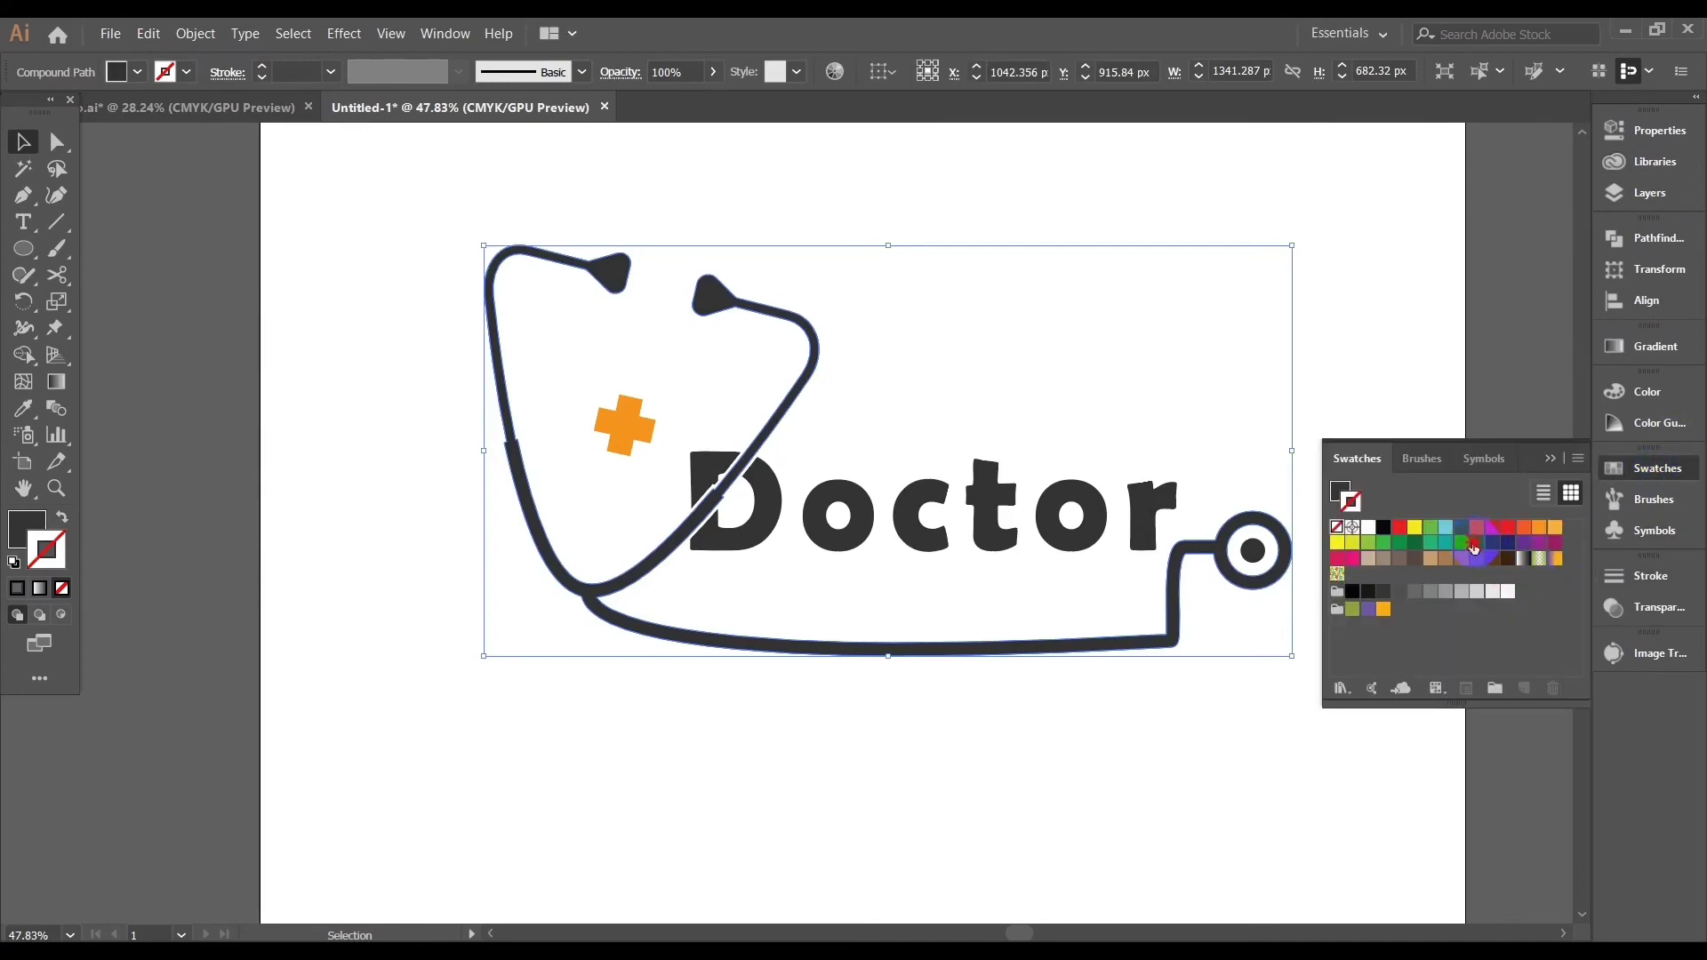
click(1476, 543)
click(61, 518)
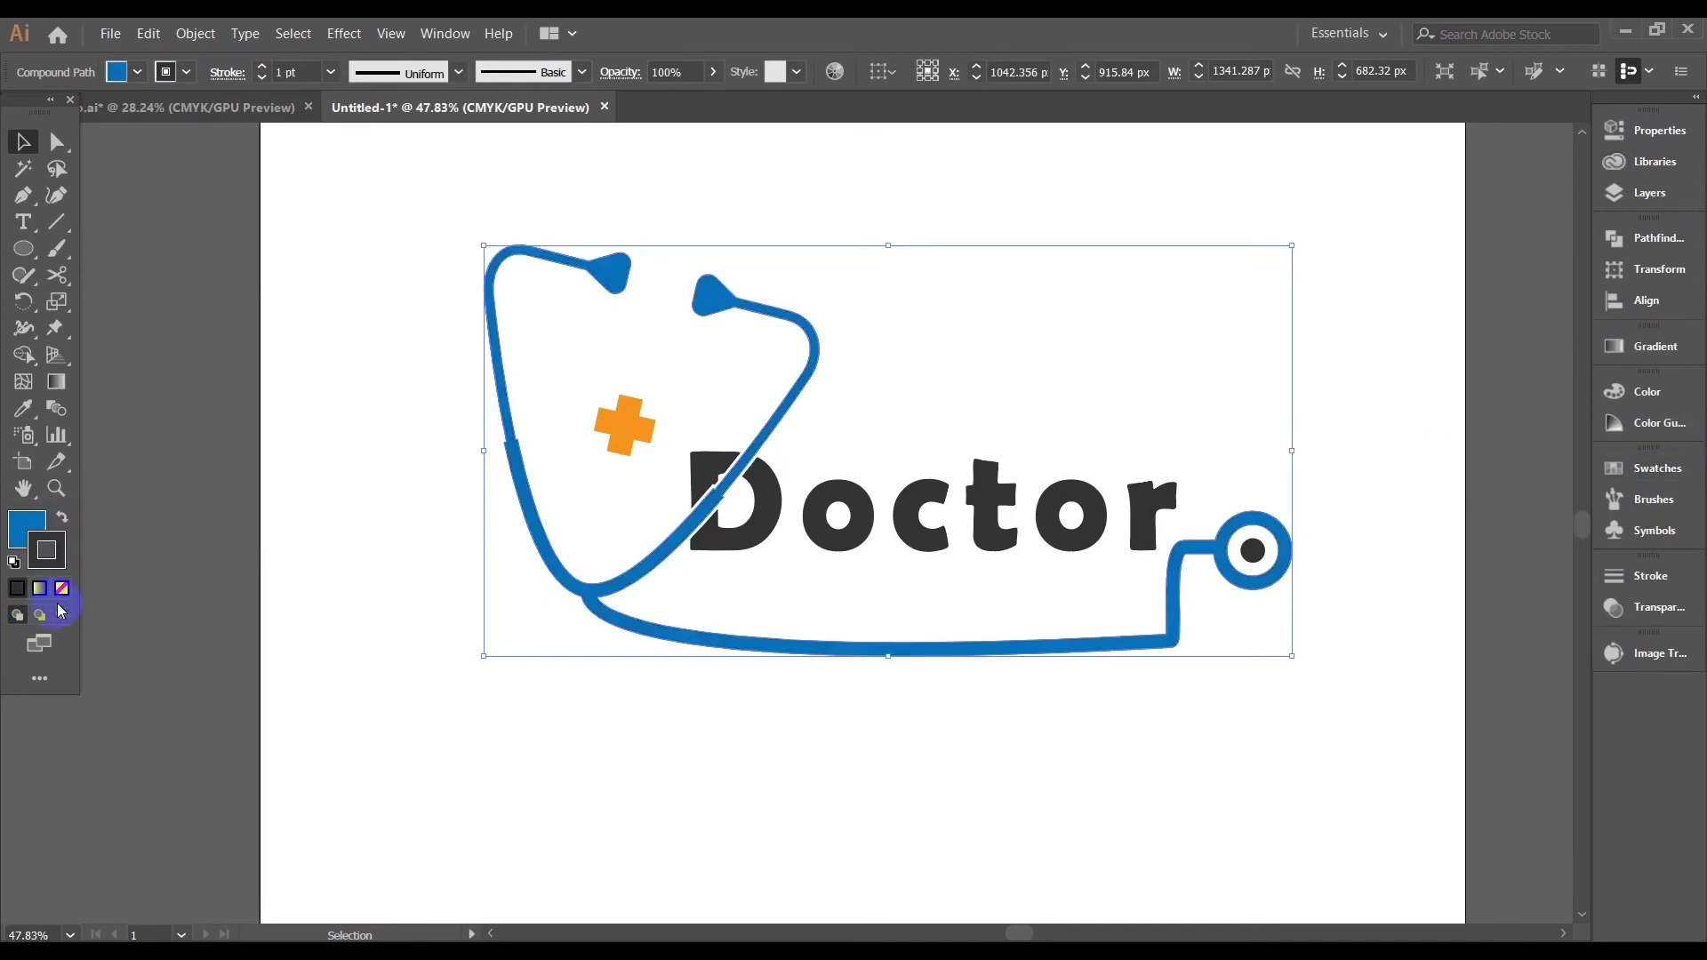
click(62, 593)
click(1647, 396)
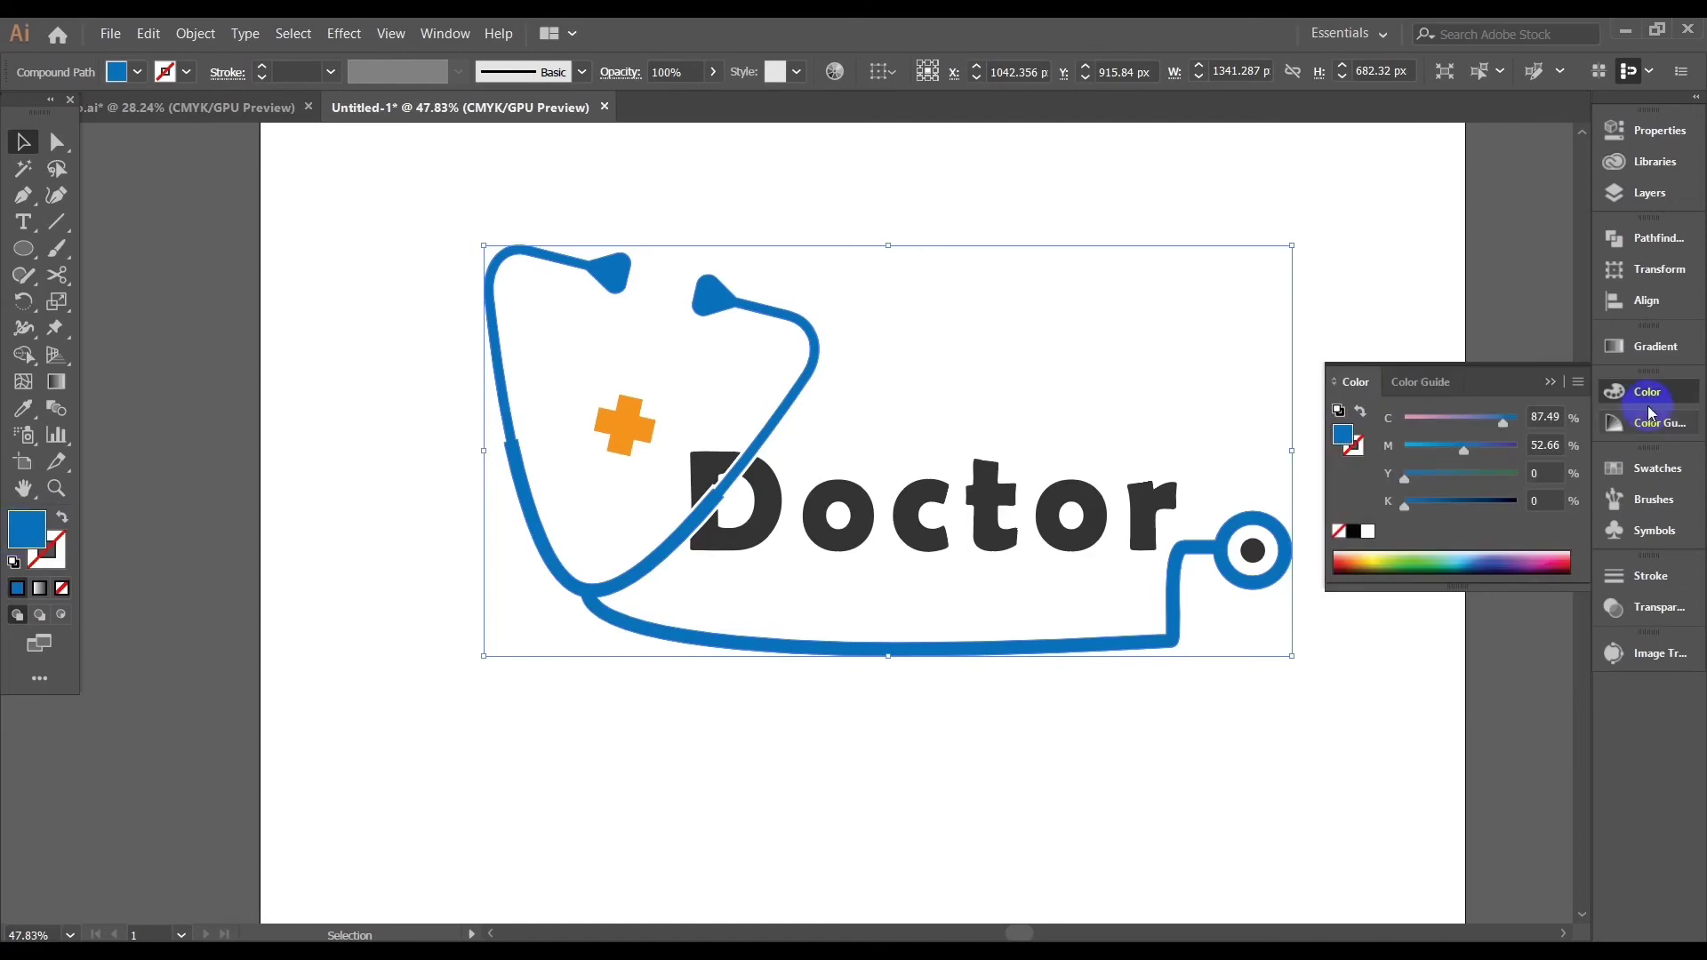
click(1368, 290)
Color the dot inside the chest piece with the plus sign's orange using the Eyedropper, and deselect it
click(1254, 550)
click(23, 408)
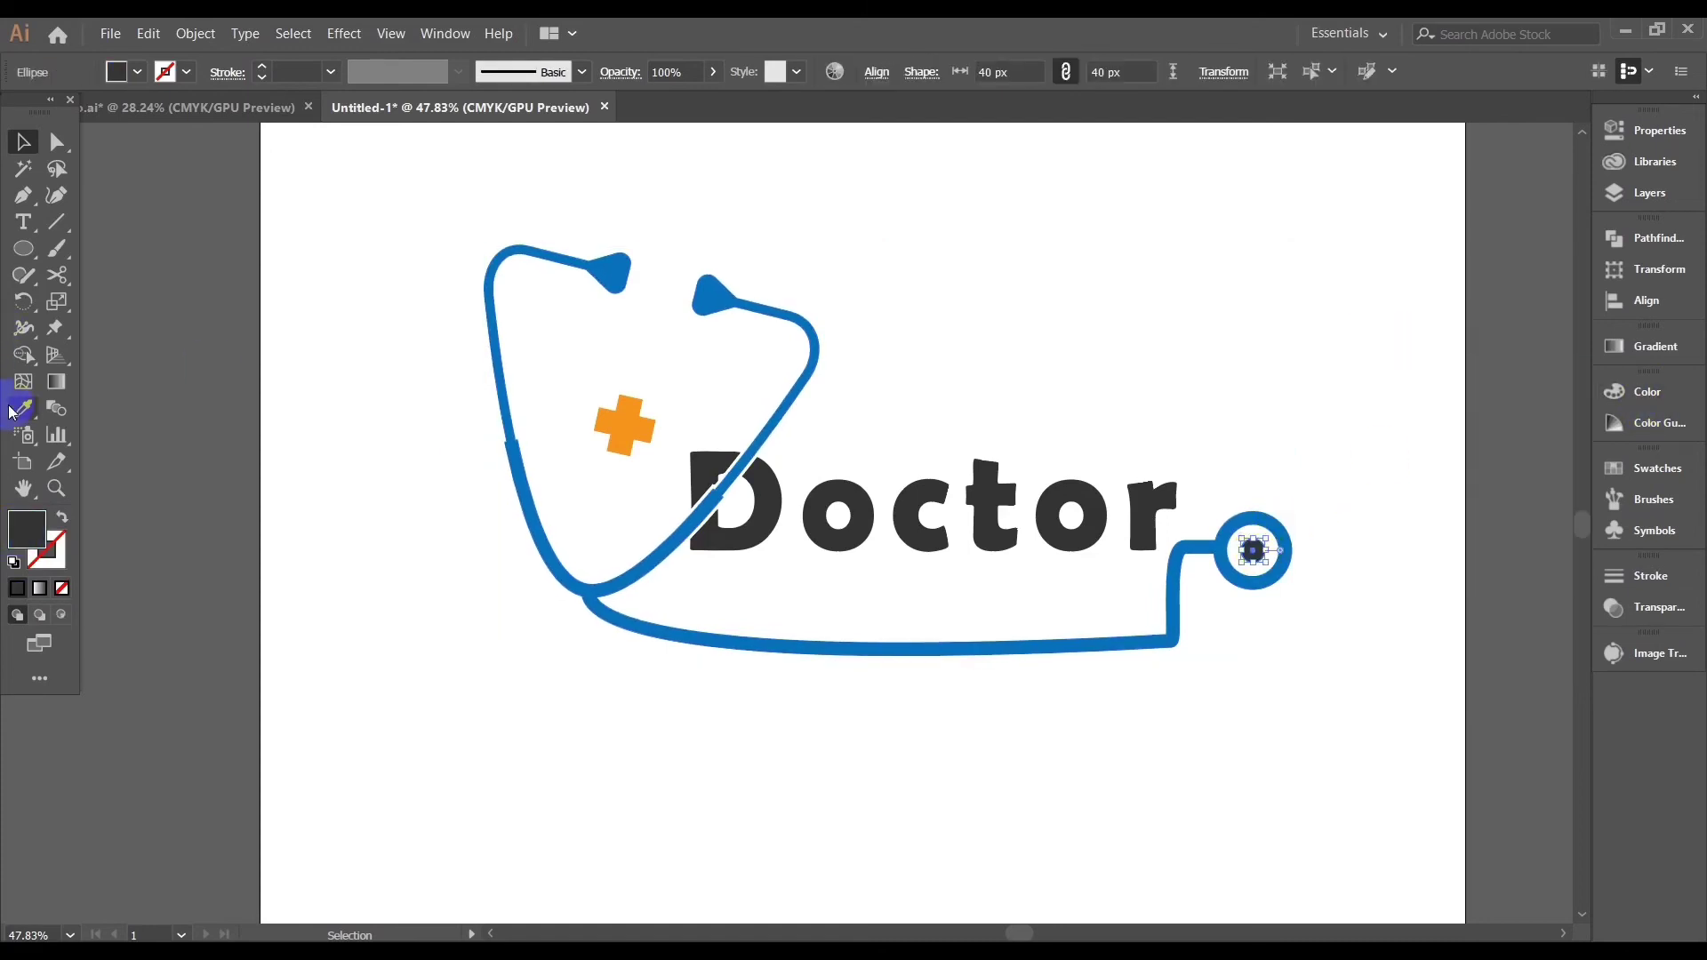
click(623, 426)
click(23, 141)
click(1012, 198)
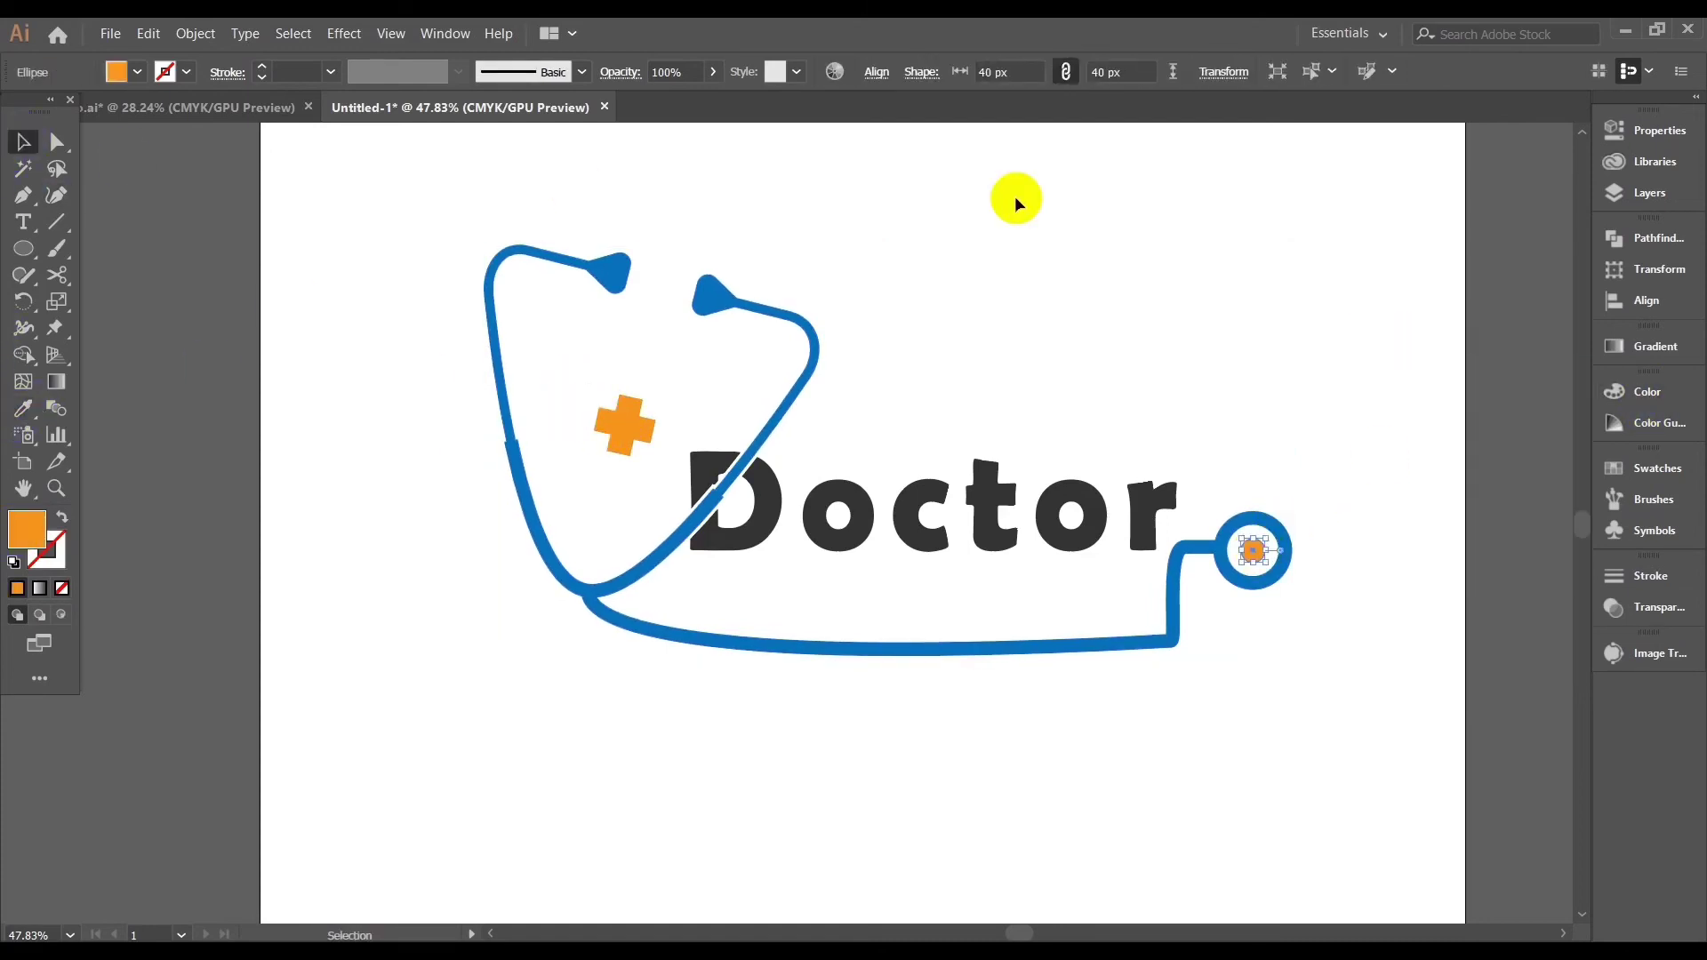
Fill the "Doctor" letters with a light blue swatch, adjust it to cyan 88% and magenta 21%, and deselect them
scroll(1121, 587, up, 3)
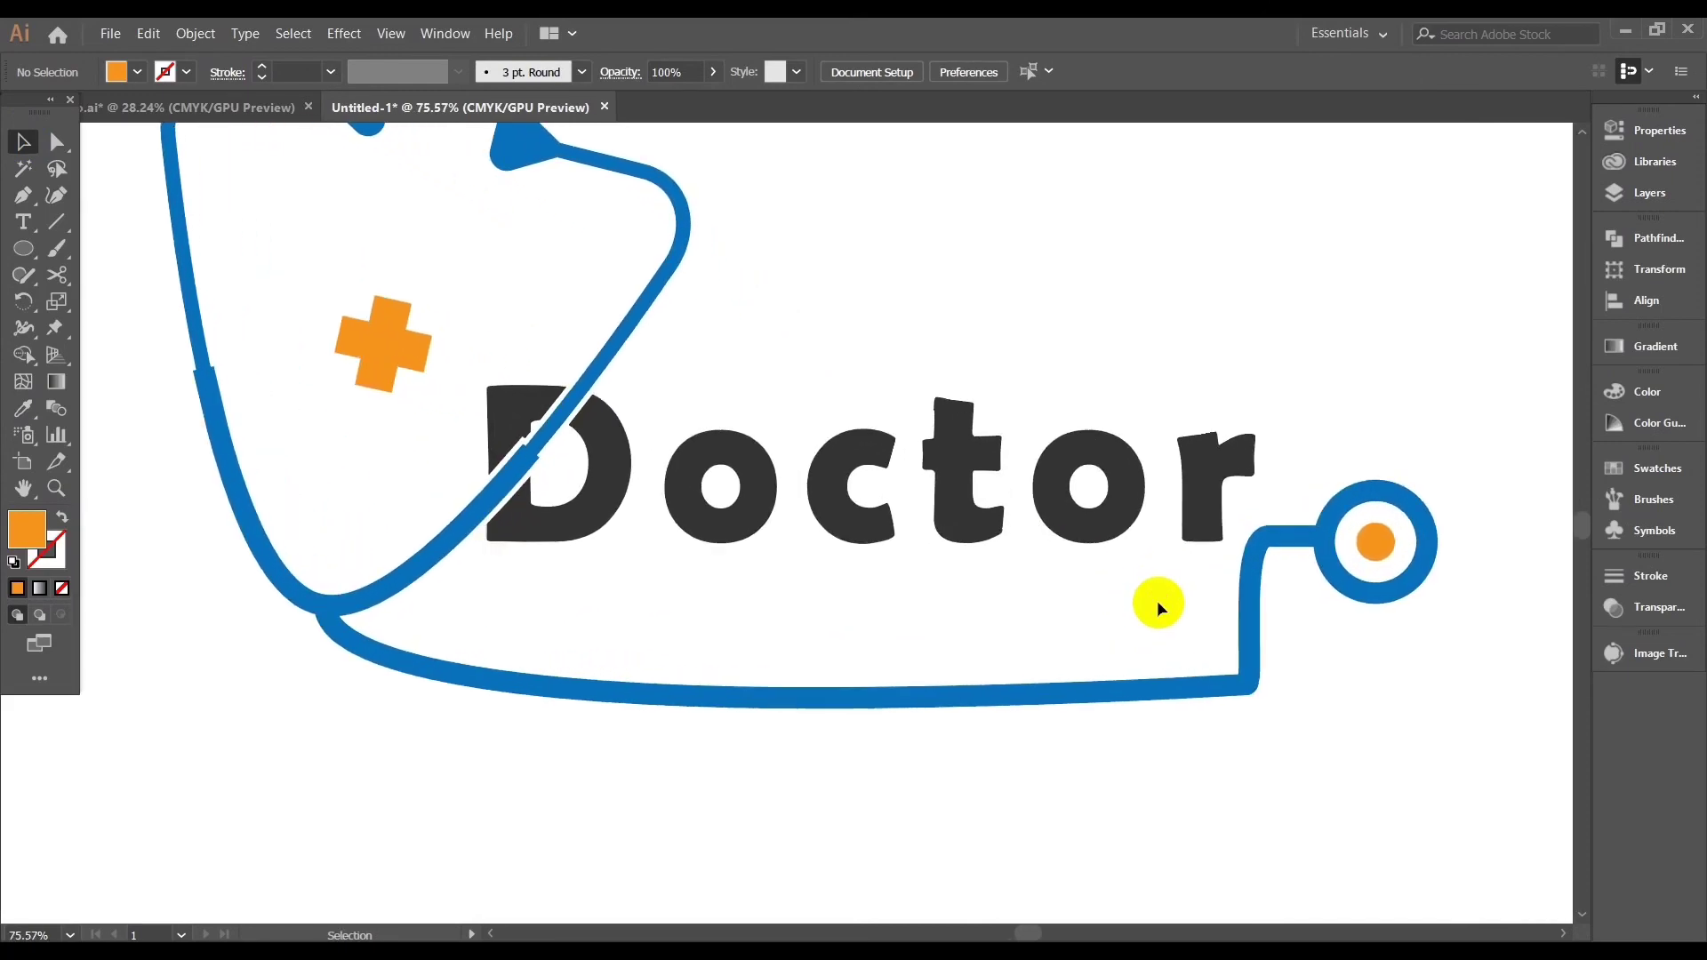
drag(1343, 450, 546, 457)
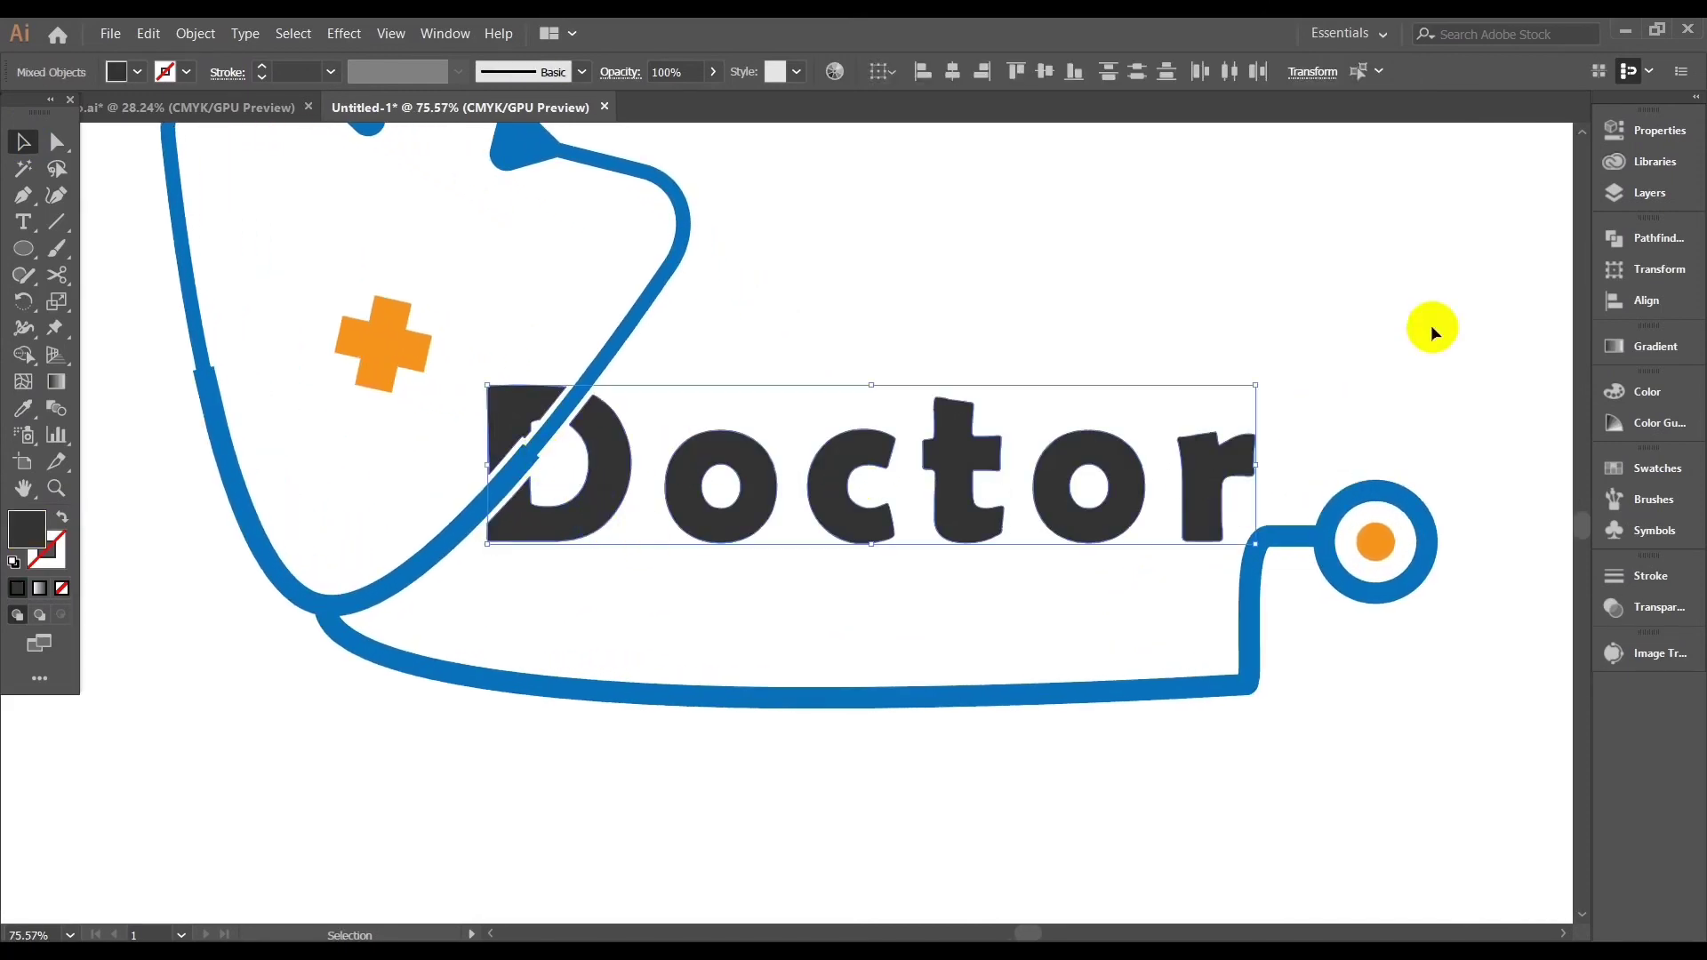
click(1651, 471)
click(1460, 544)
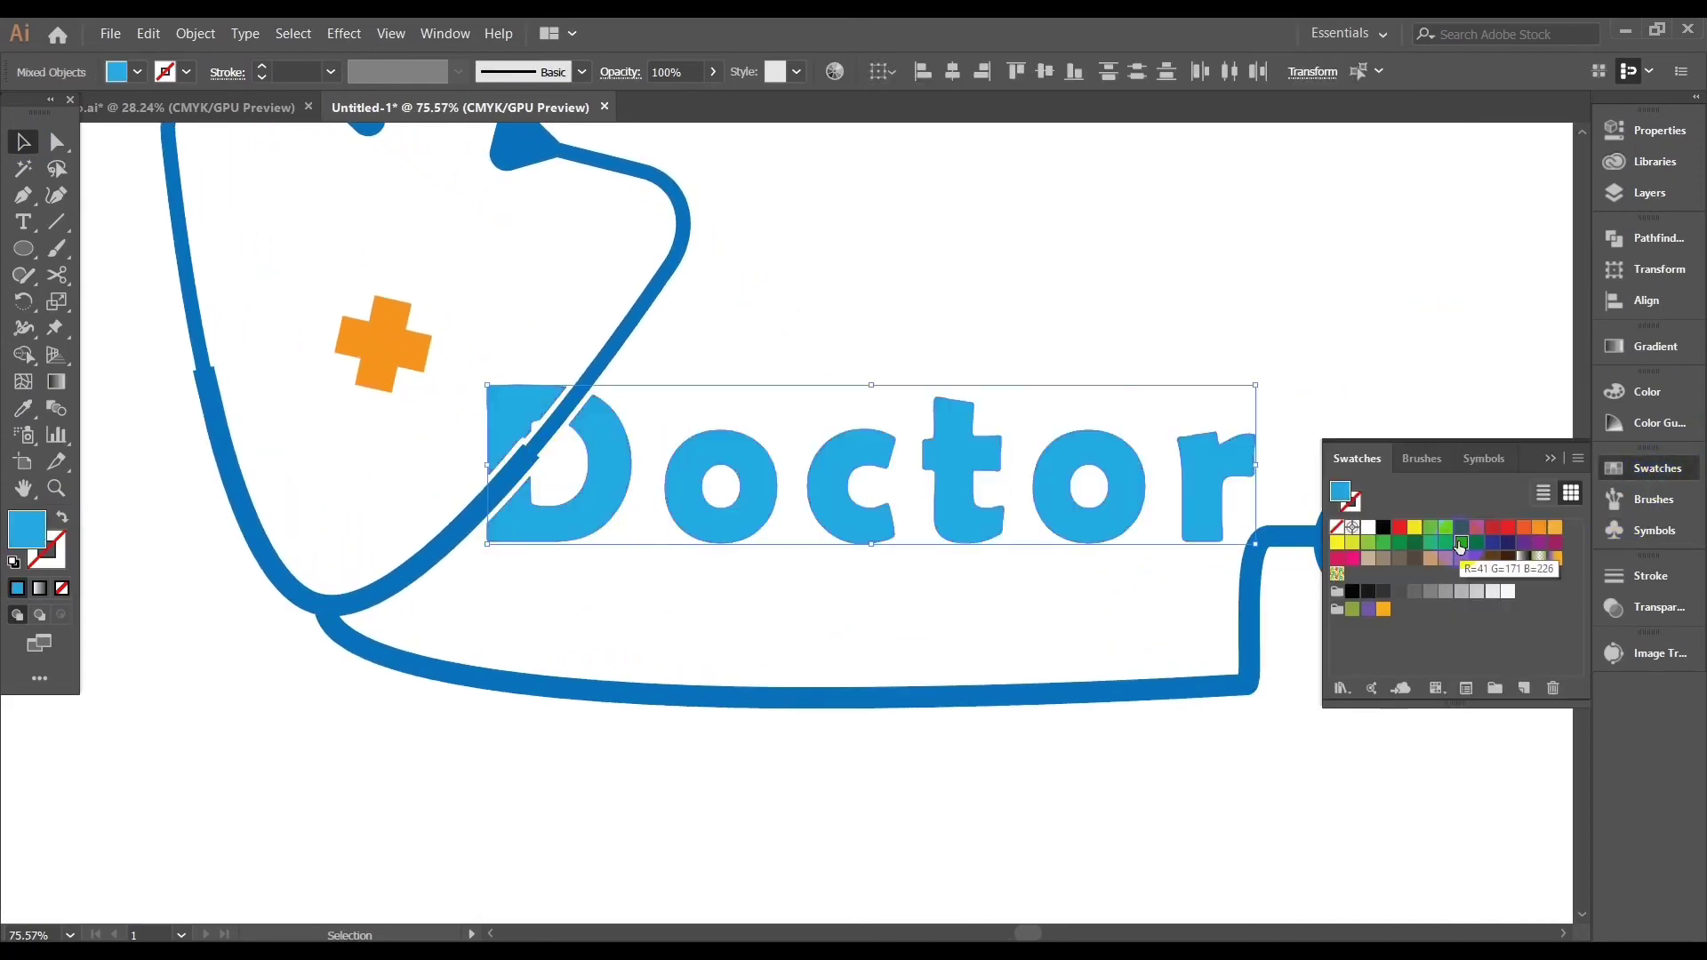
click(1649, 393)
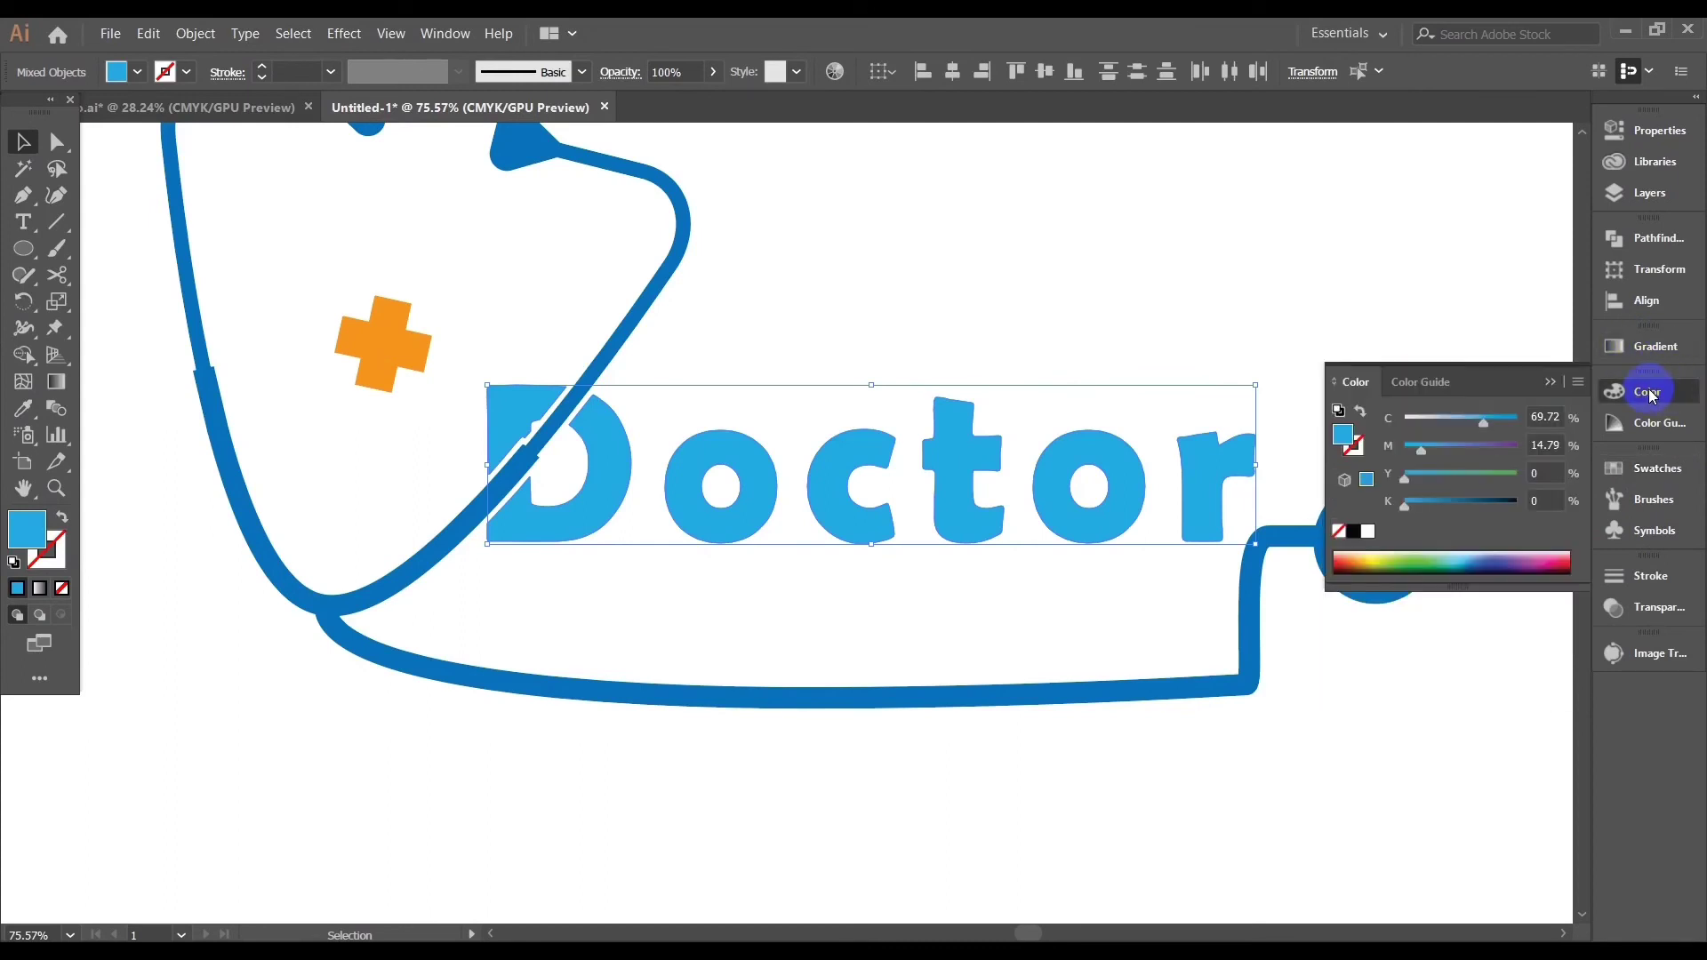
drag(1423, 451, 1507, 423)
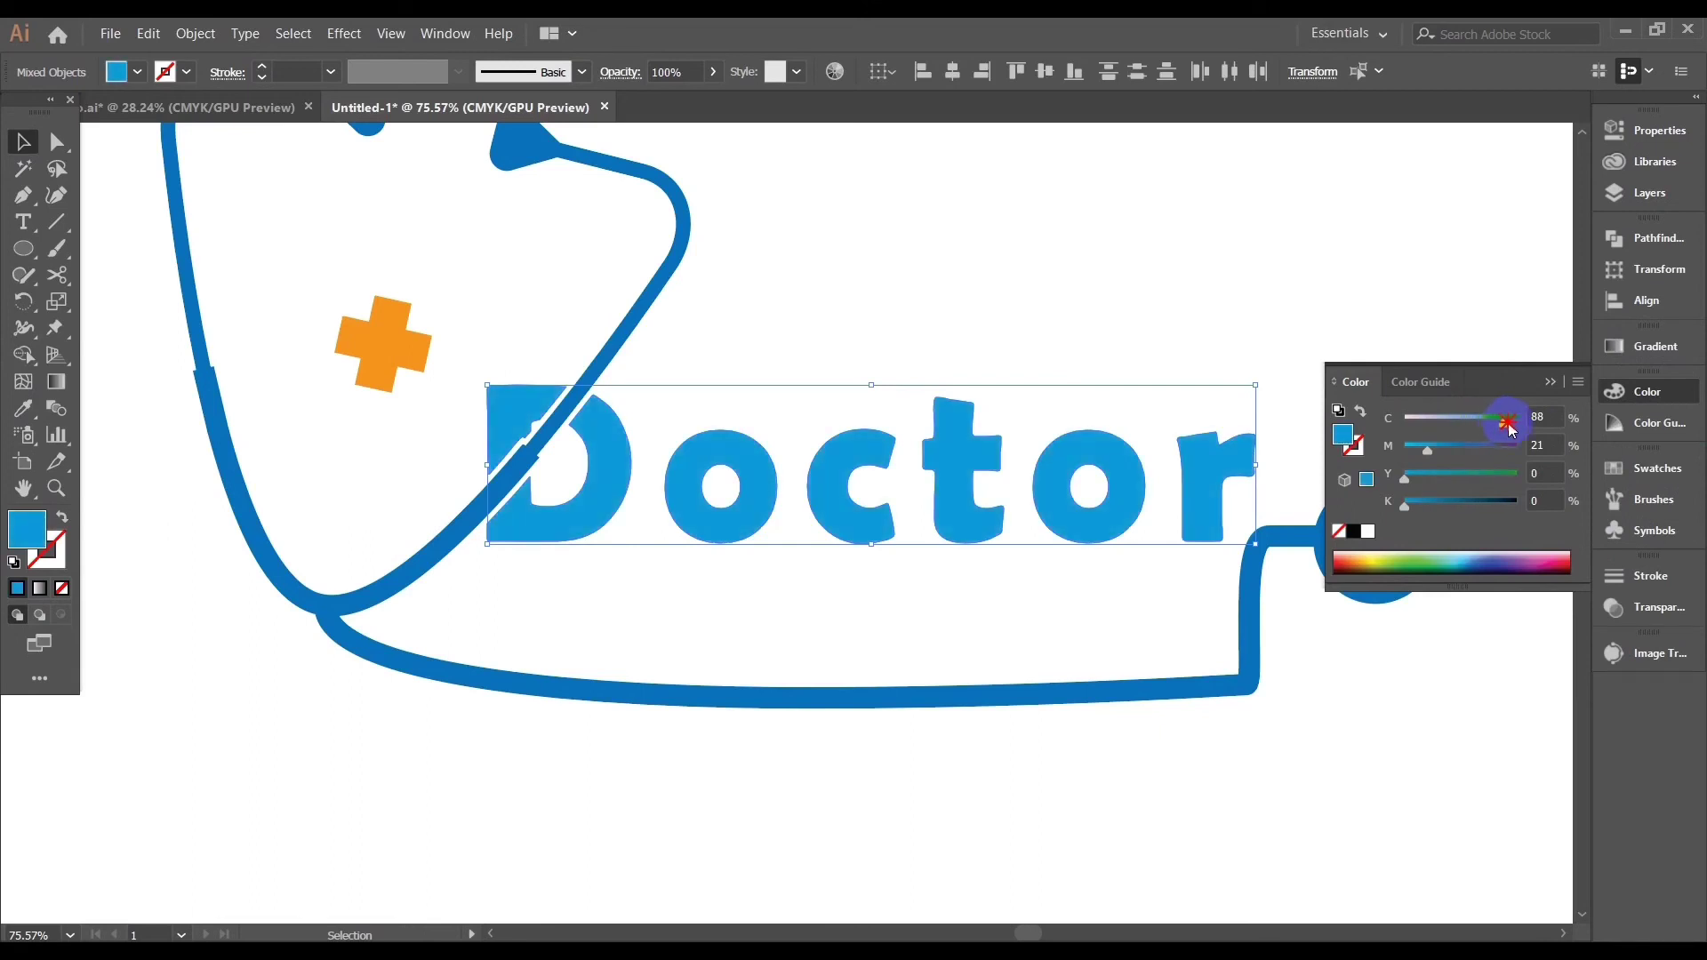
click(1116, 270)
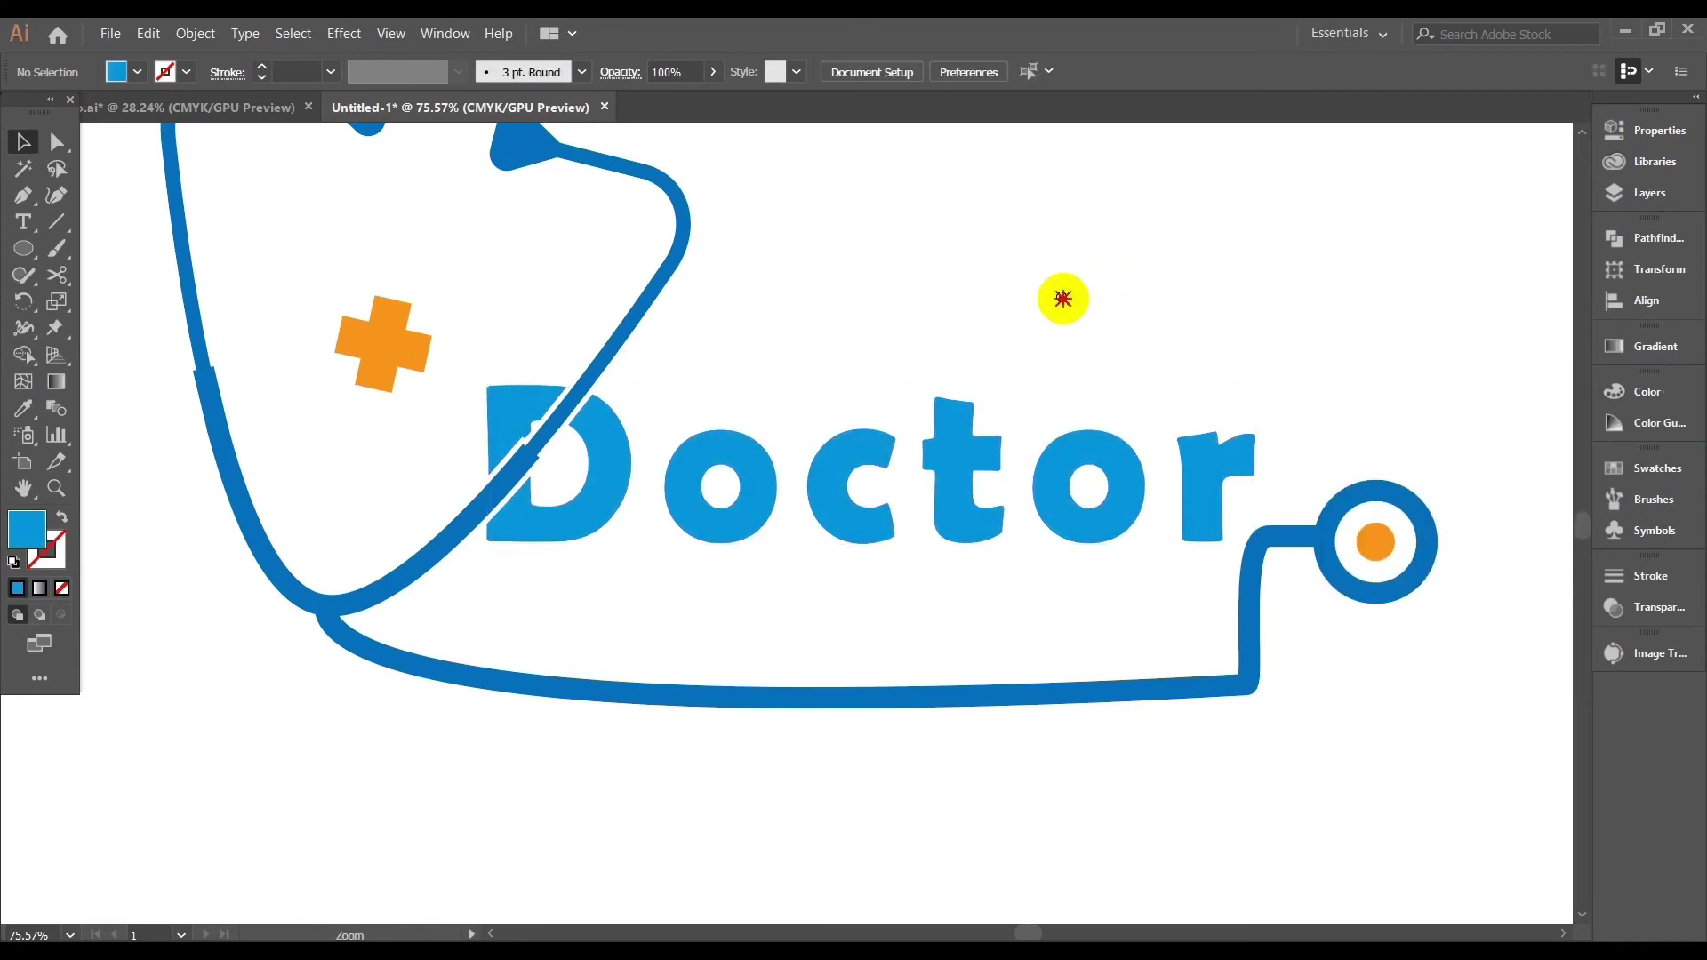
Add the text line "madical health" in the empty area below the logo
key(ctrl+0)
drag(1027, 249, 933, 339)
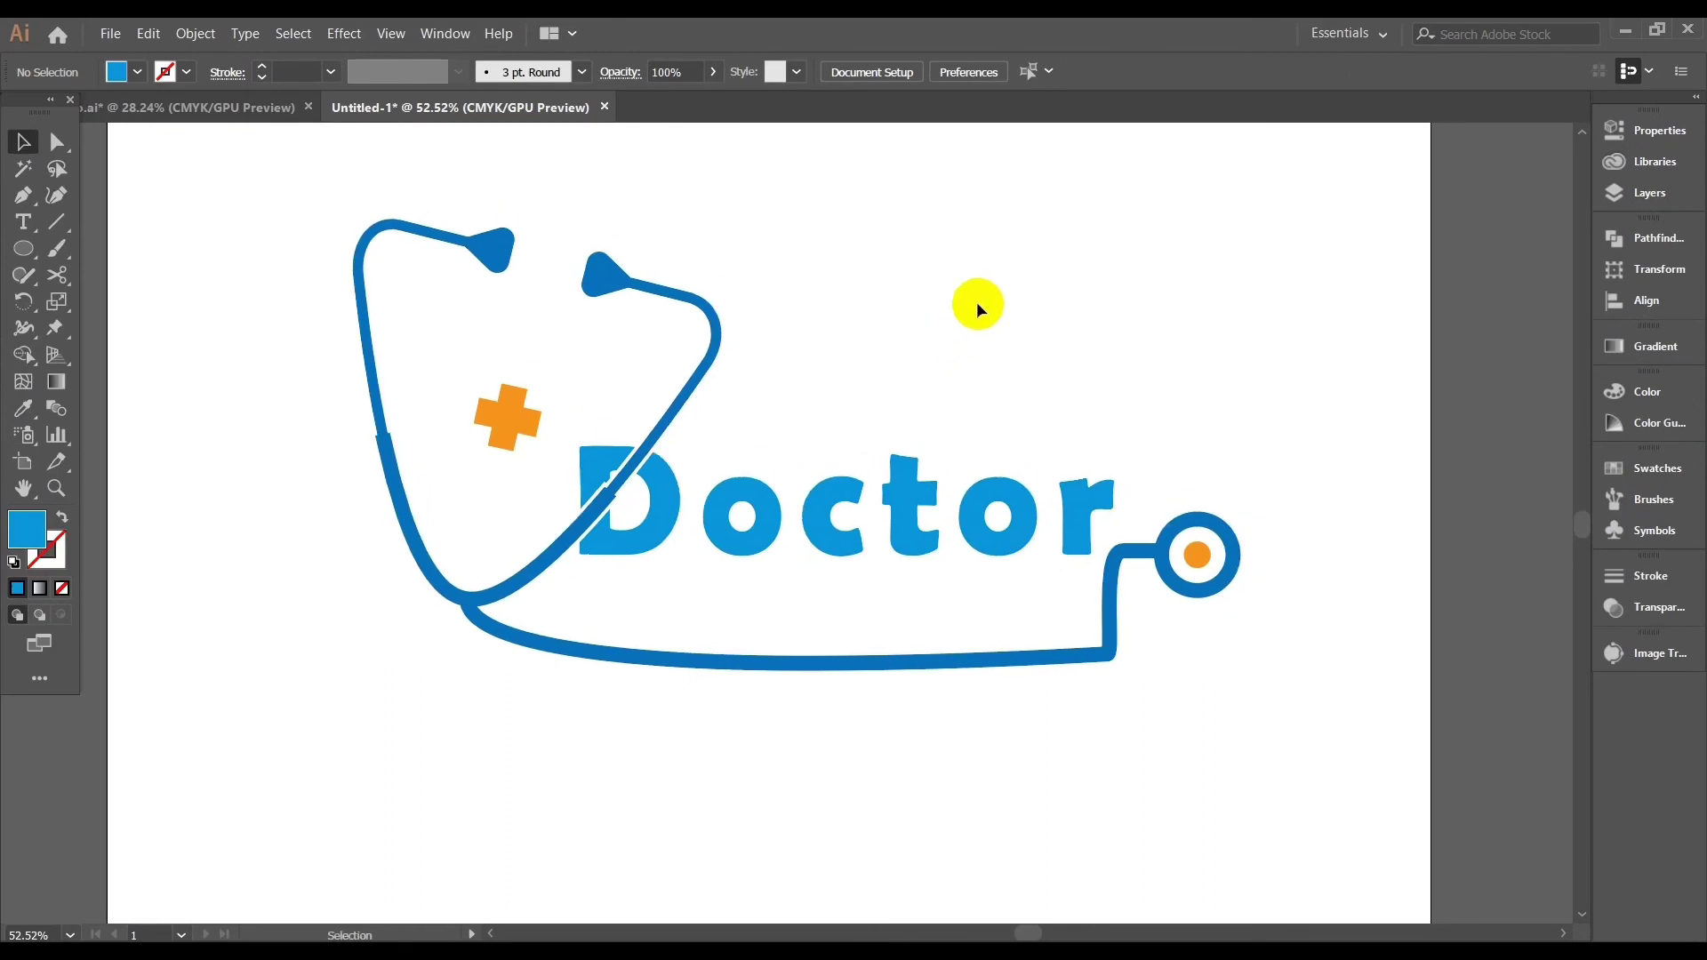
drag(916, 771, 904, 705)
click(23, 221)
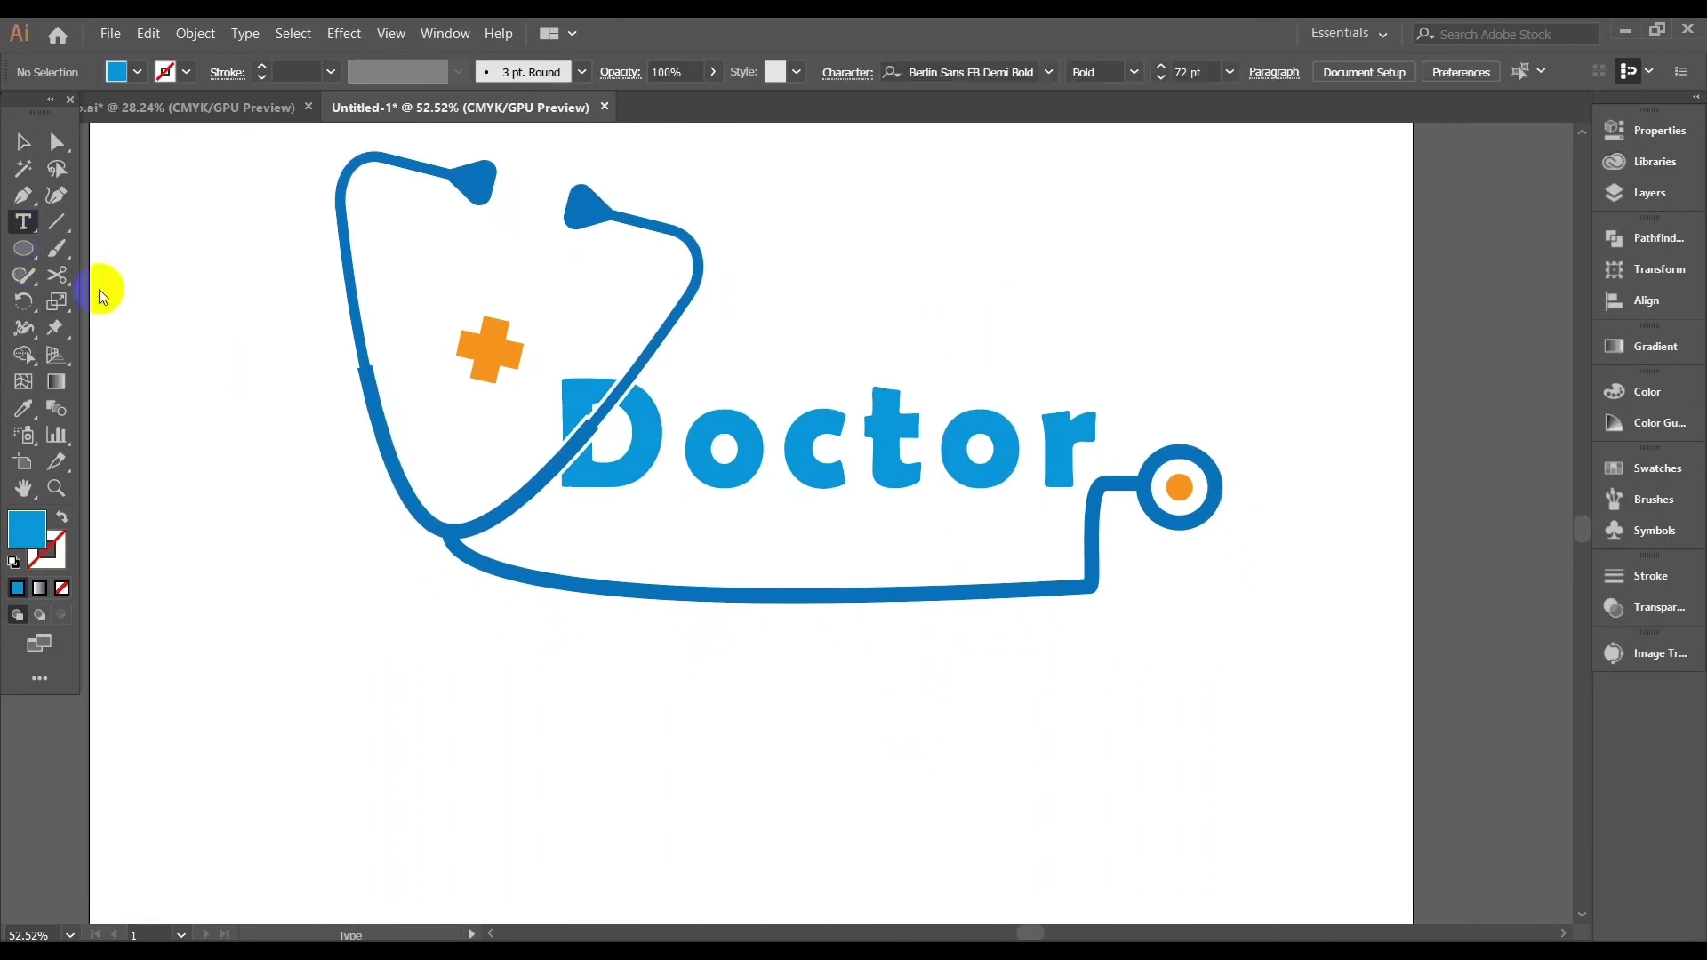
click(523, 793)
key(BackSpace)
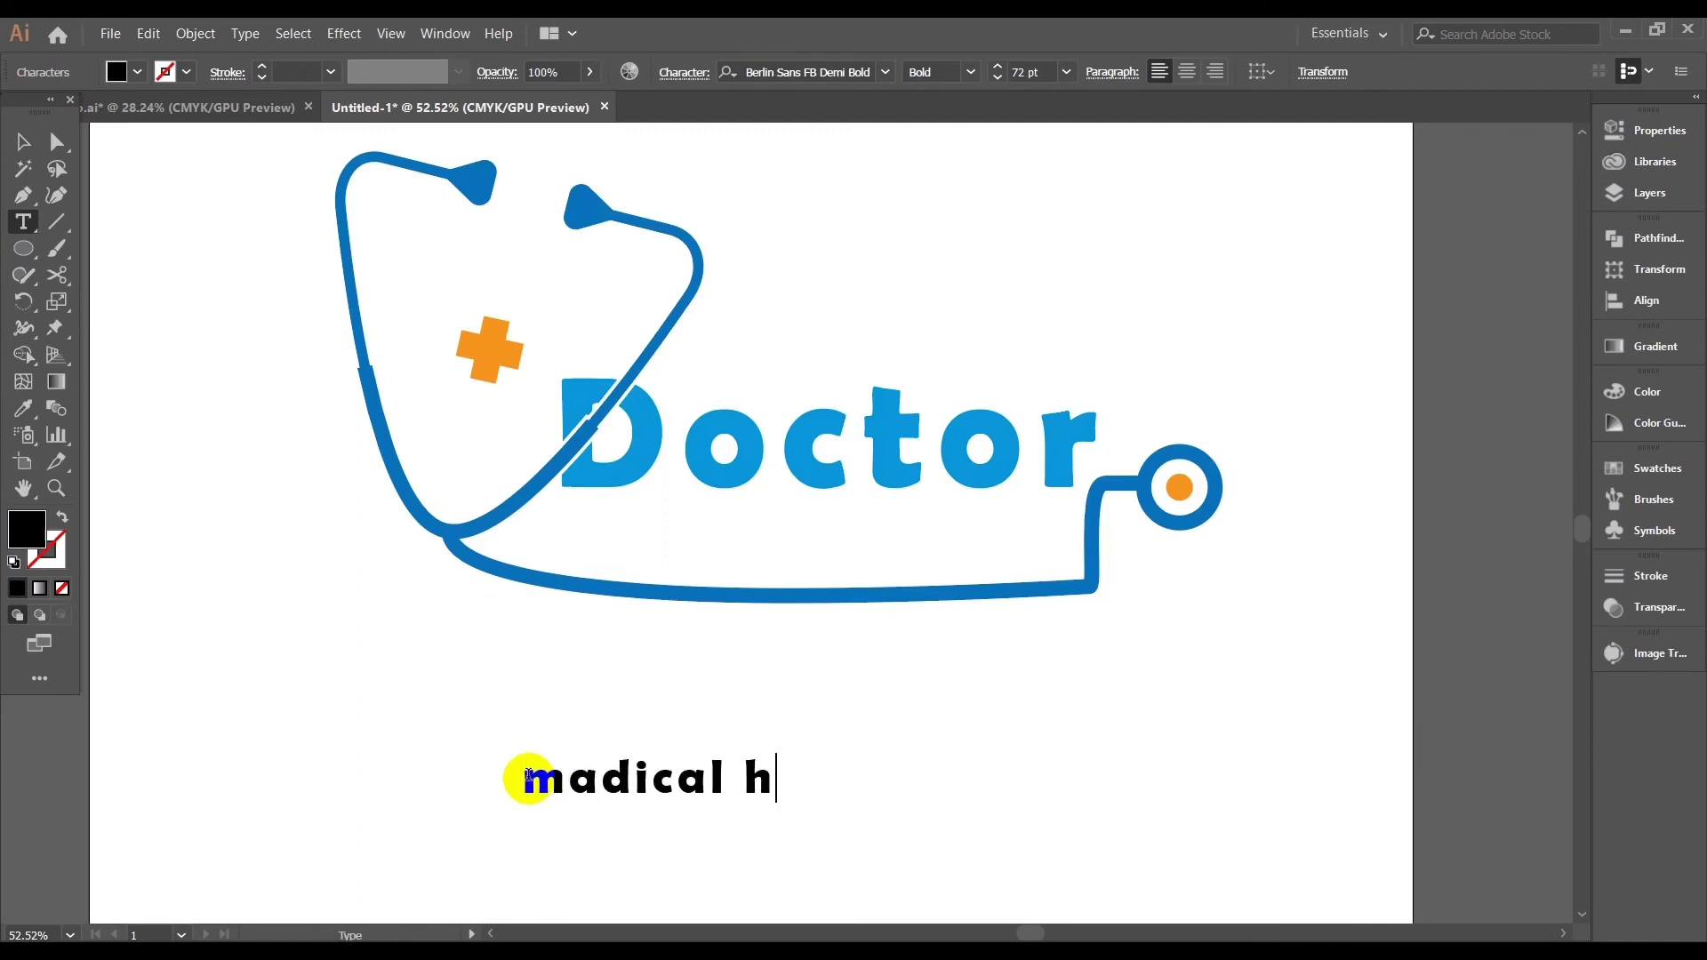
click(23, 141)
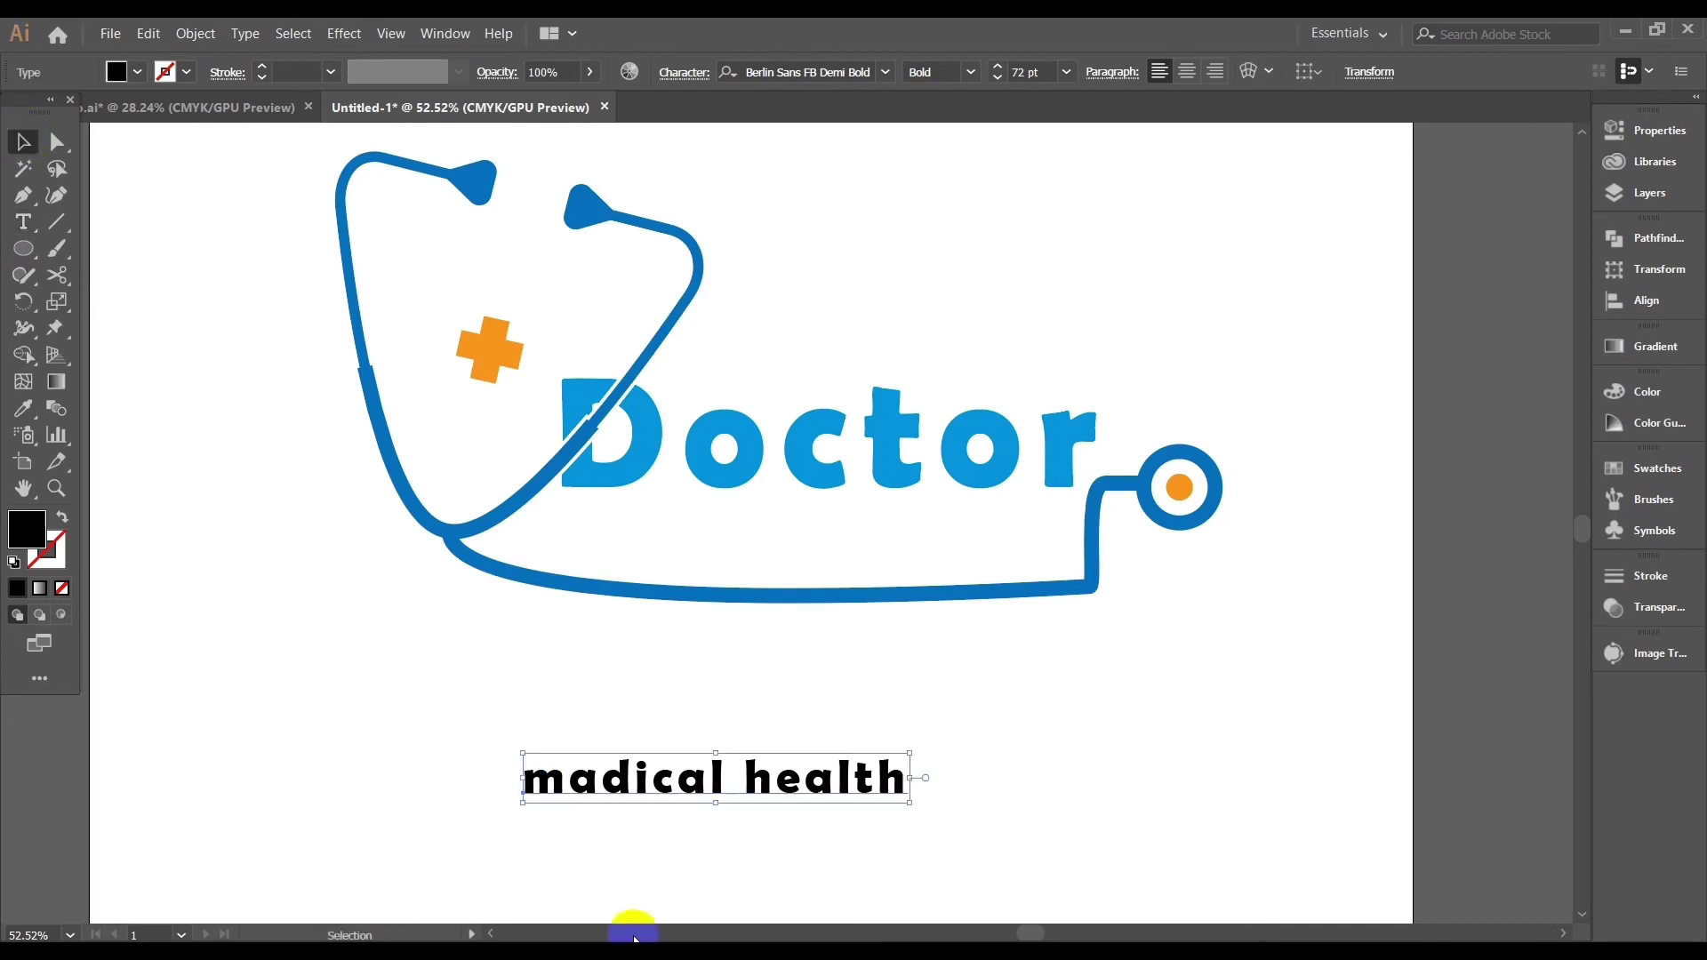
Move the tagline aside, set its tracking to 0, and change its letters to title case
drag(570, 776, 262, 738)
click(707, 74)
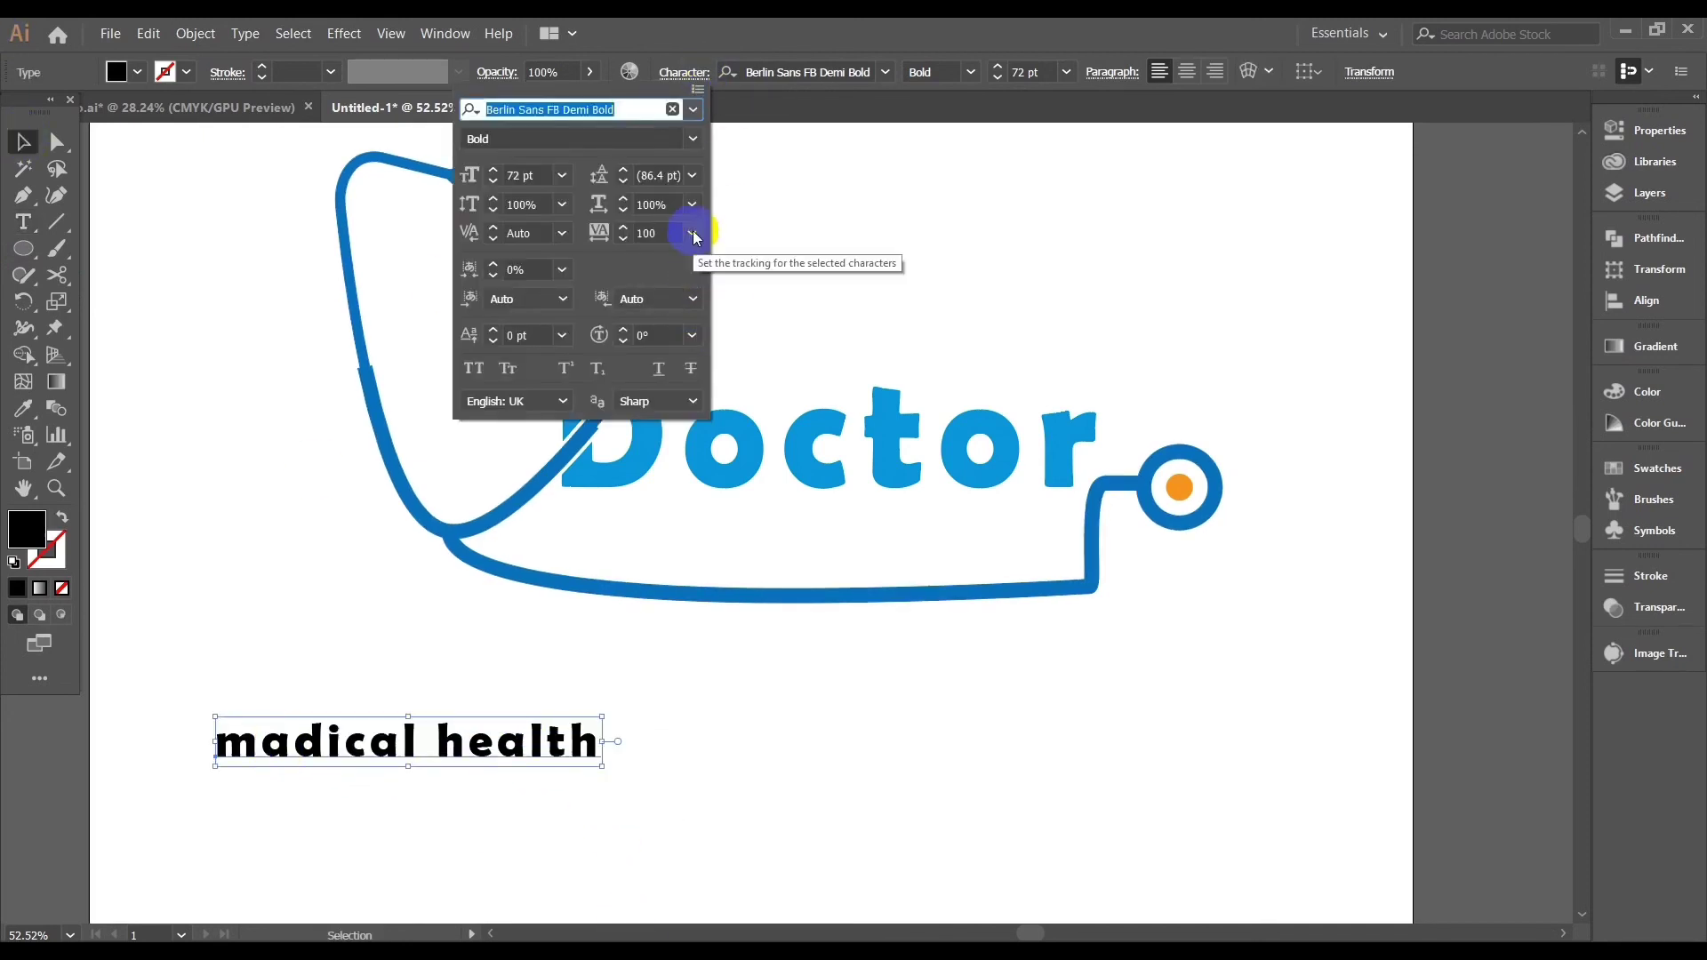
click(692, 233)
click(719, 346)
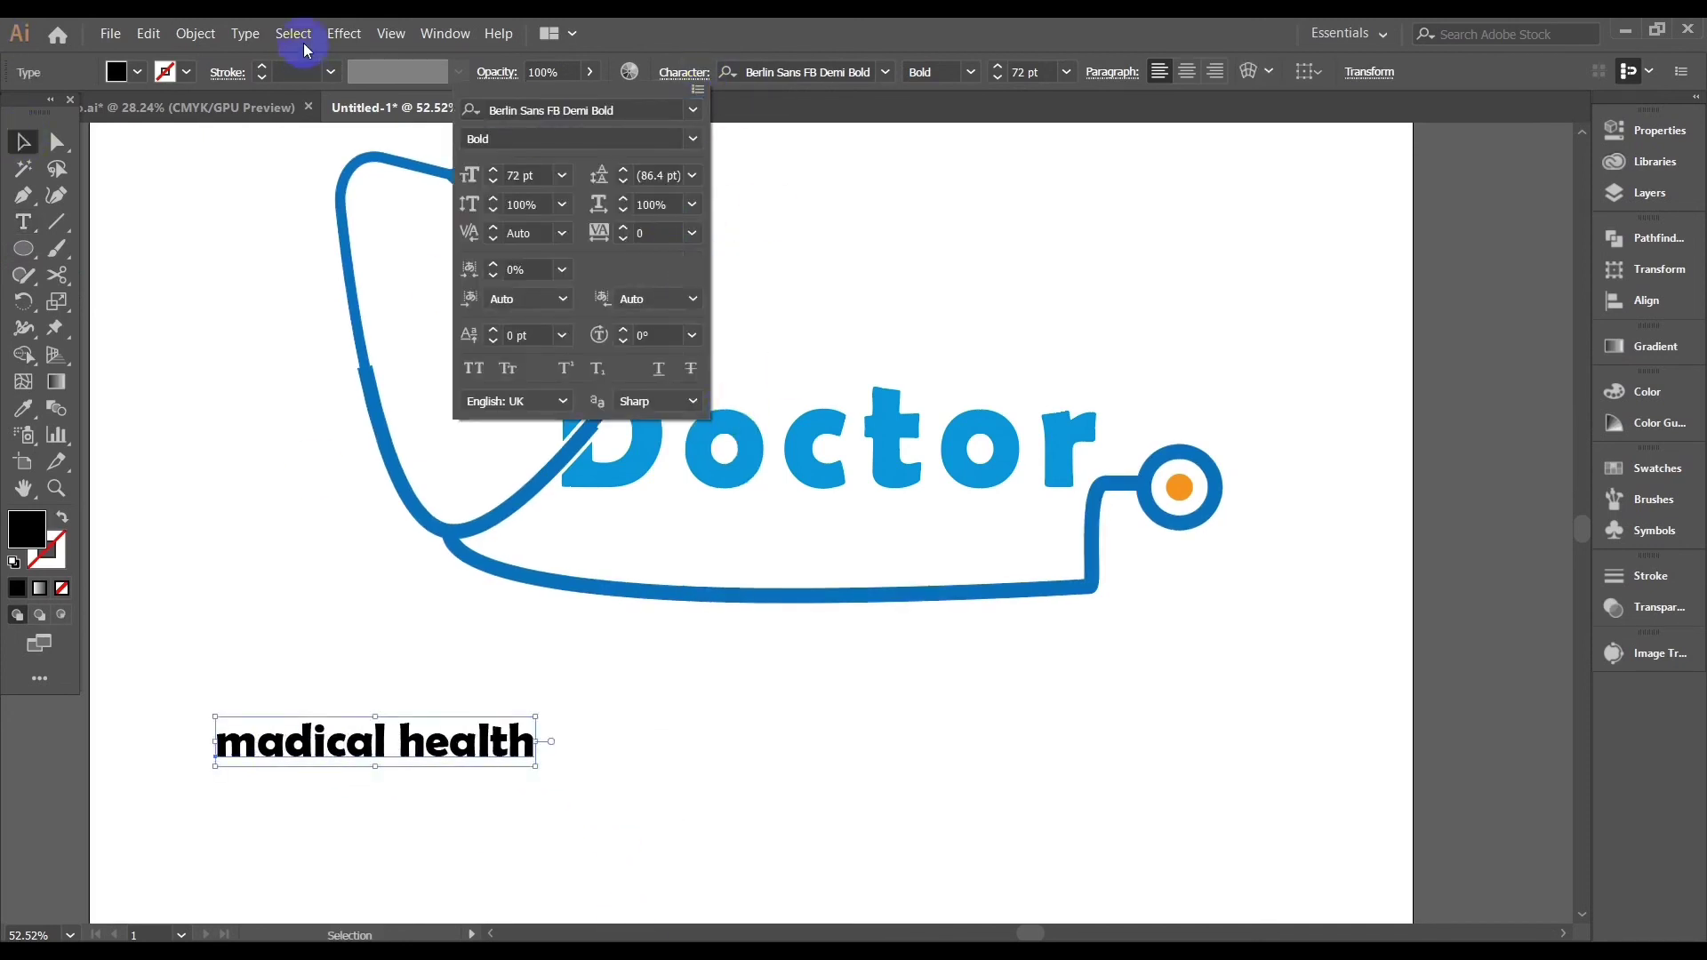
click(247, 34)
mouse_move(293, 370)
click(655, 415)
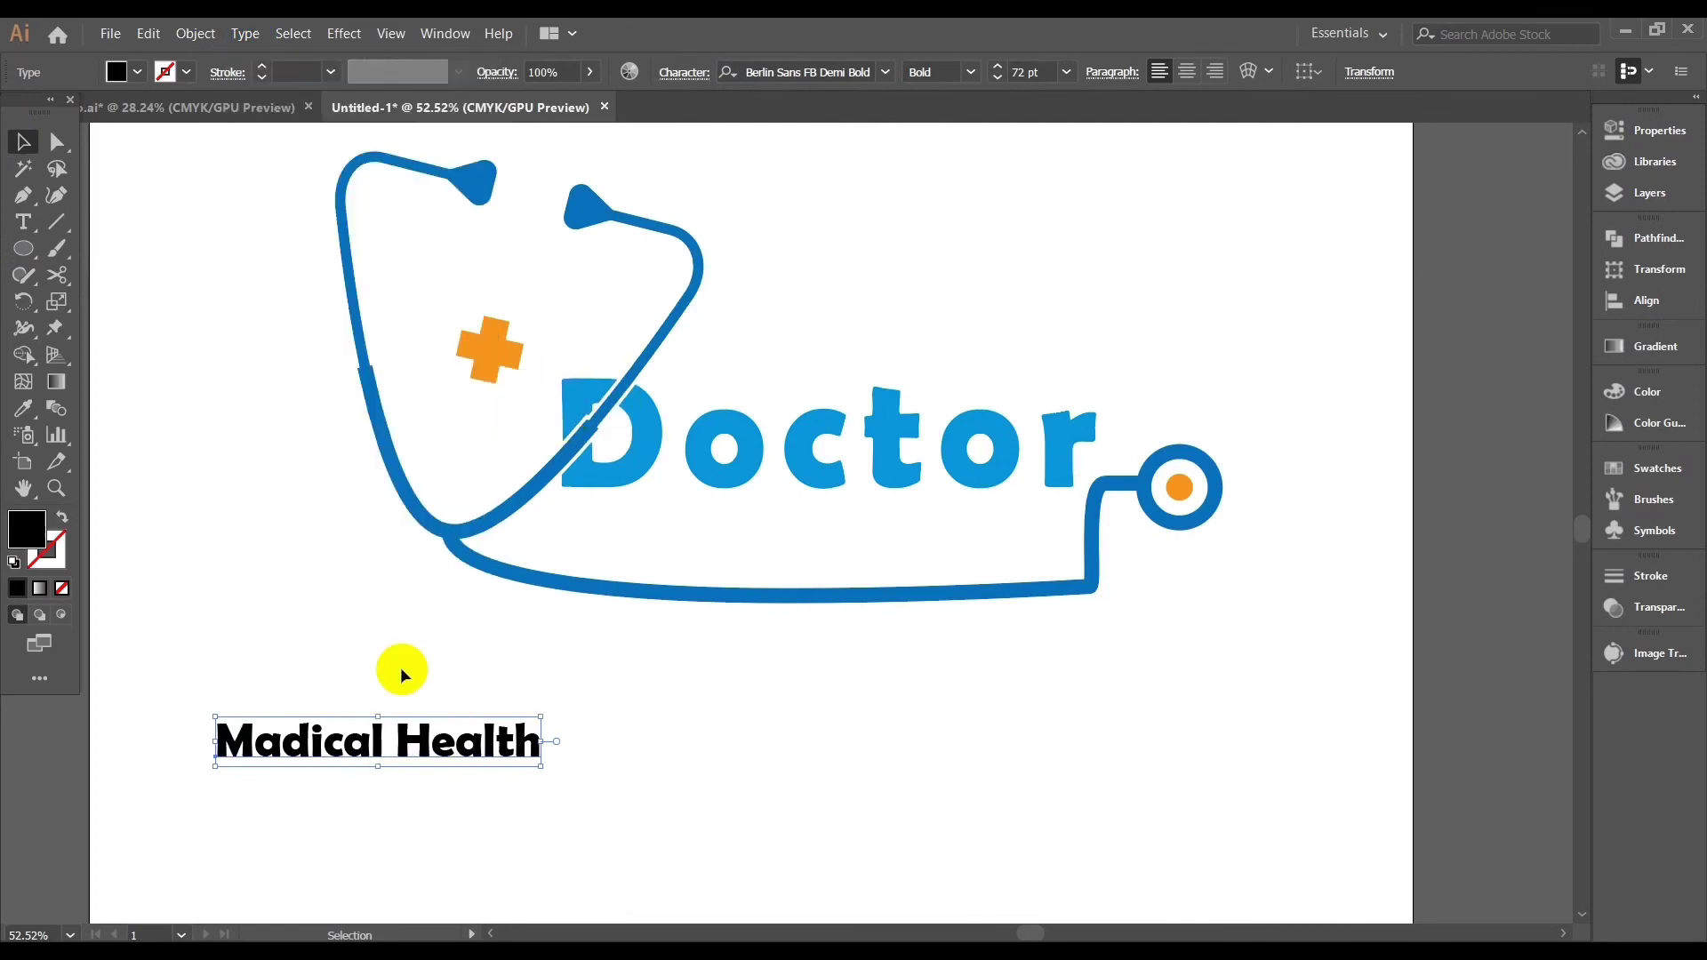
Position "Madical Health" beneath the stethoscope tube, enlarge it to about 113 pt, and convert it to outlines
drag(302, 756, 680, 673)
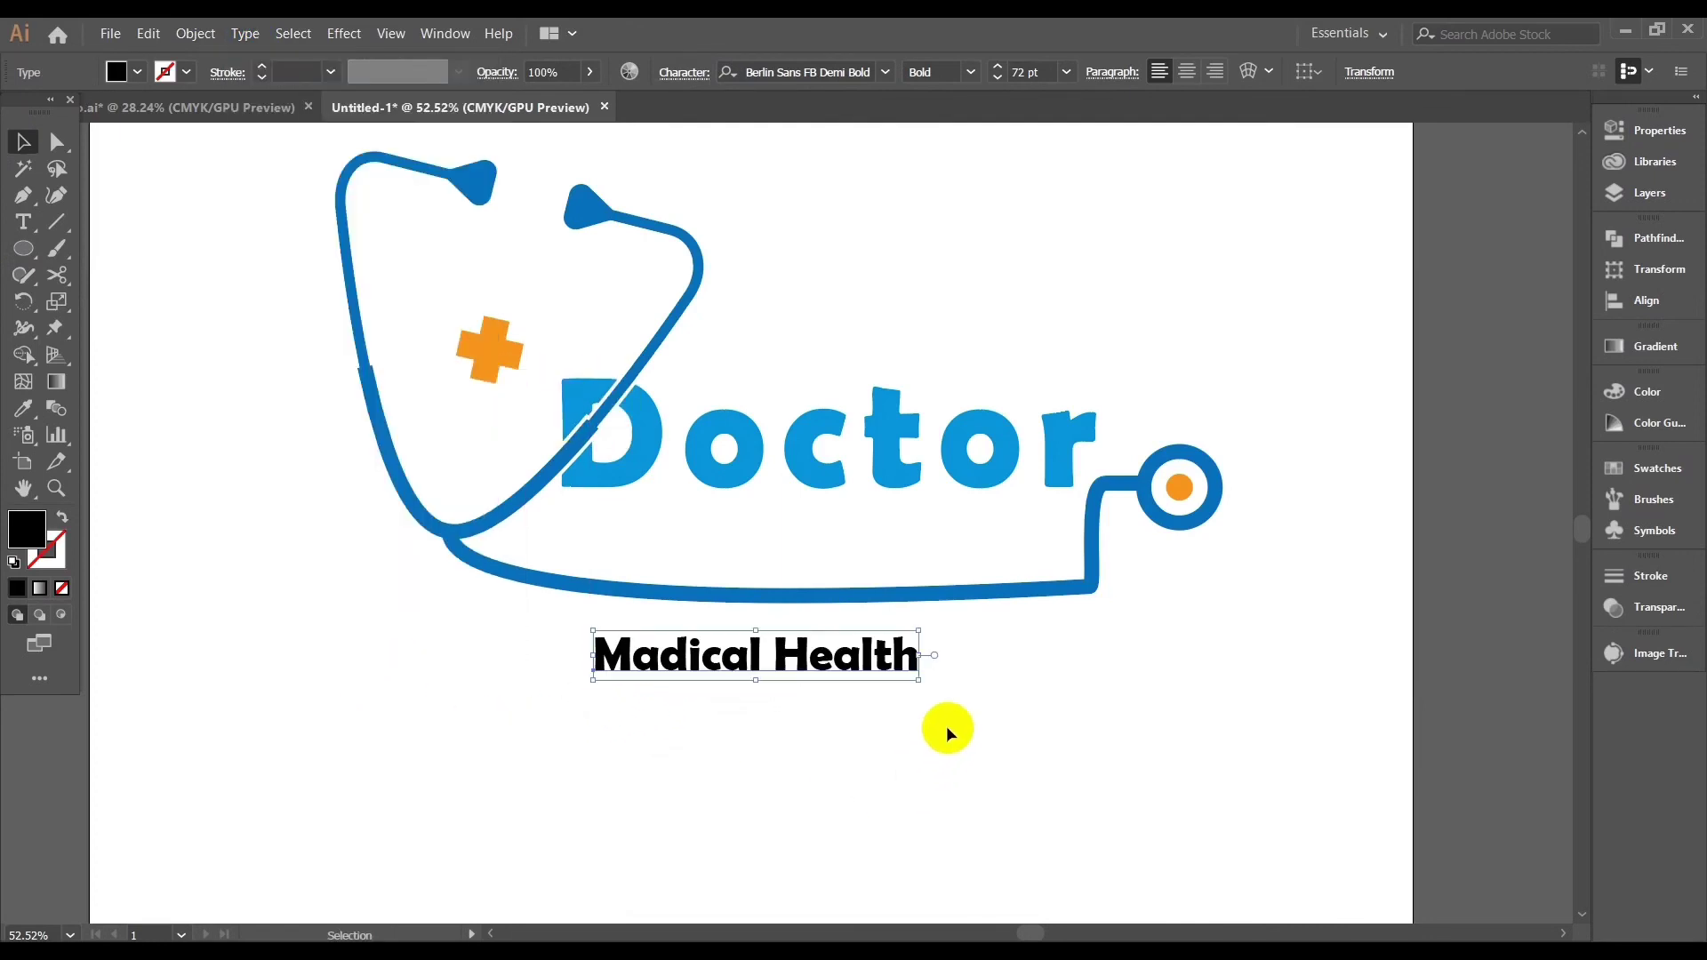
drag(918, 681, 1011, 701)
drag(634, 657, 655, 659)
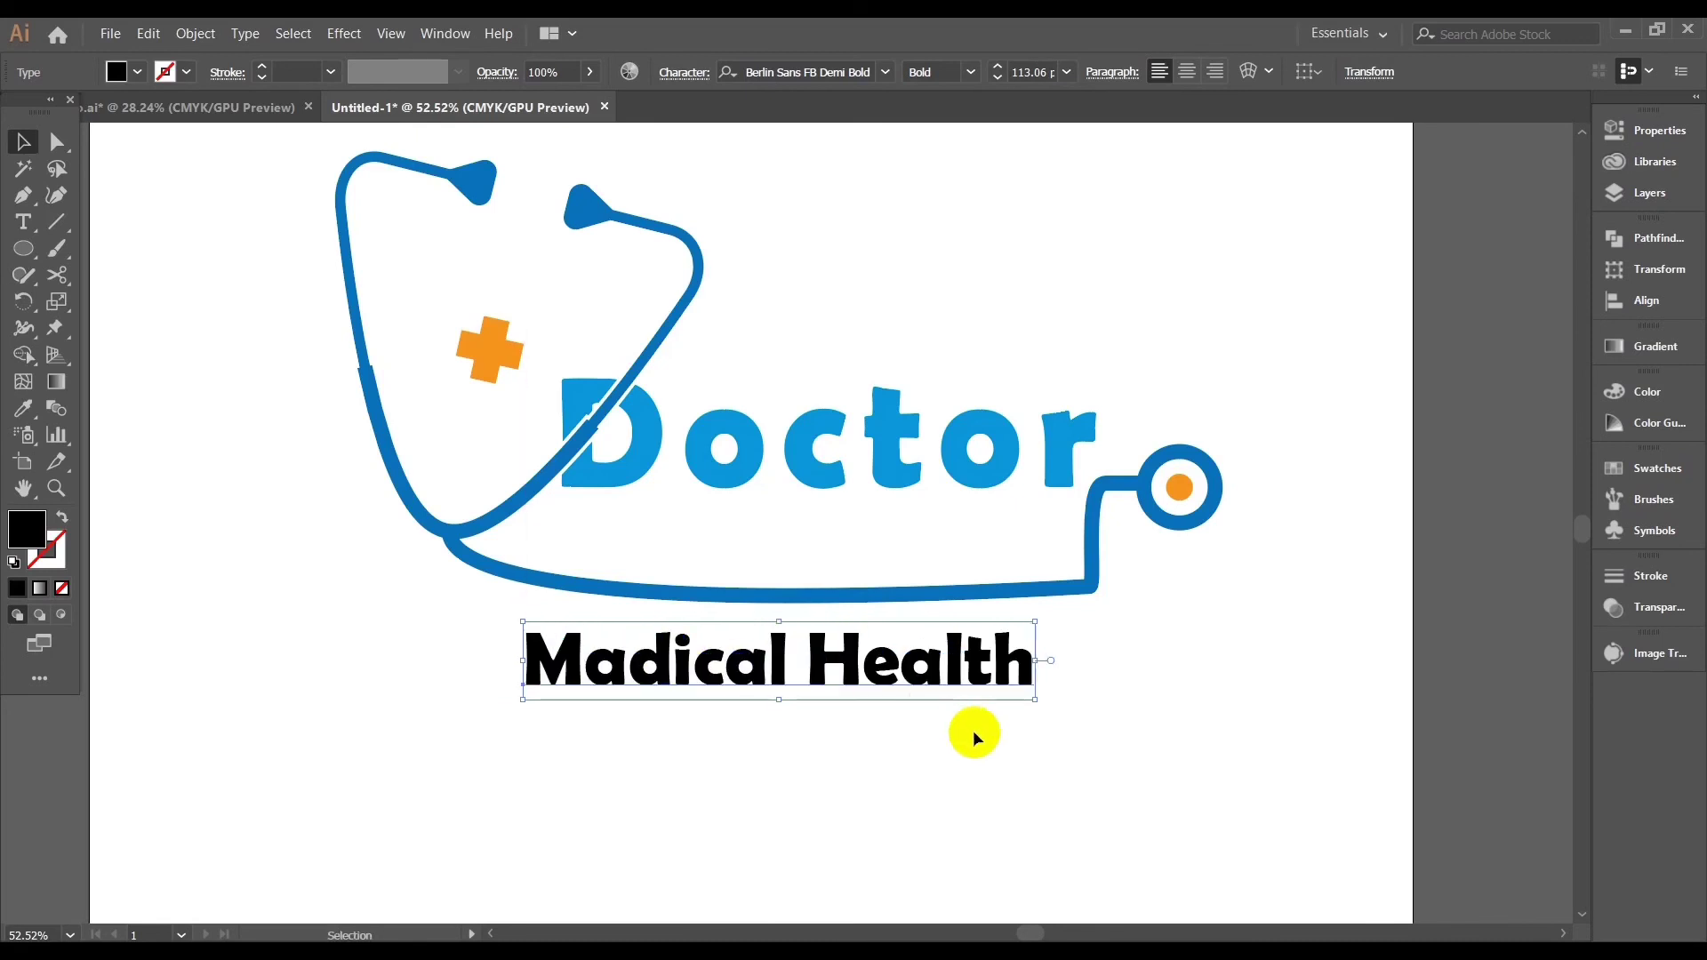
right_click(1155, 677)
click(1234, 446)
click(1158, 727)
Color only the word "Health" with the plus sign's orange using the Eyedropper, and deselect it
click(57, 141)
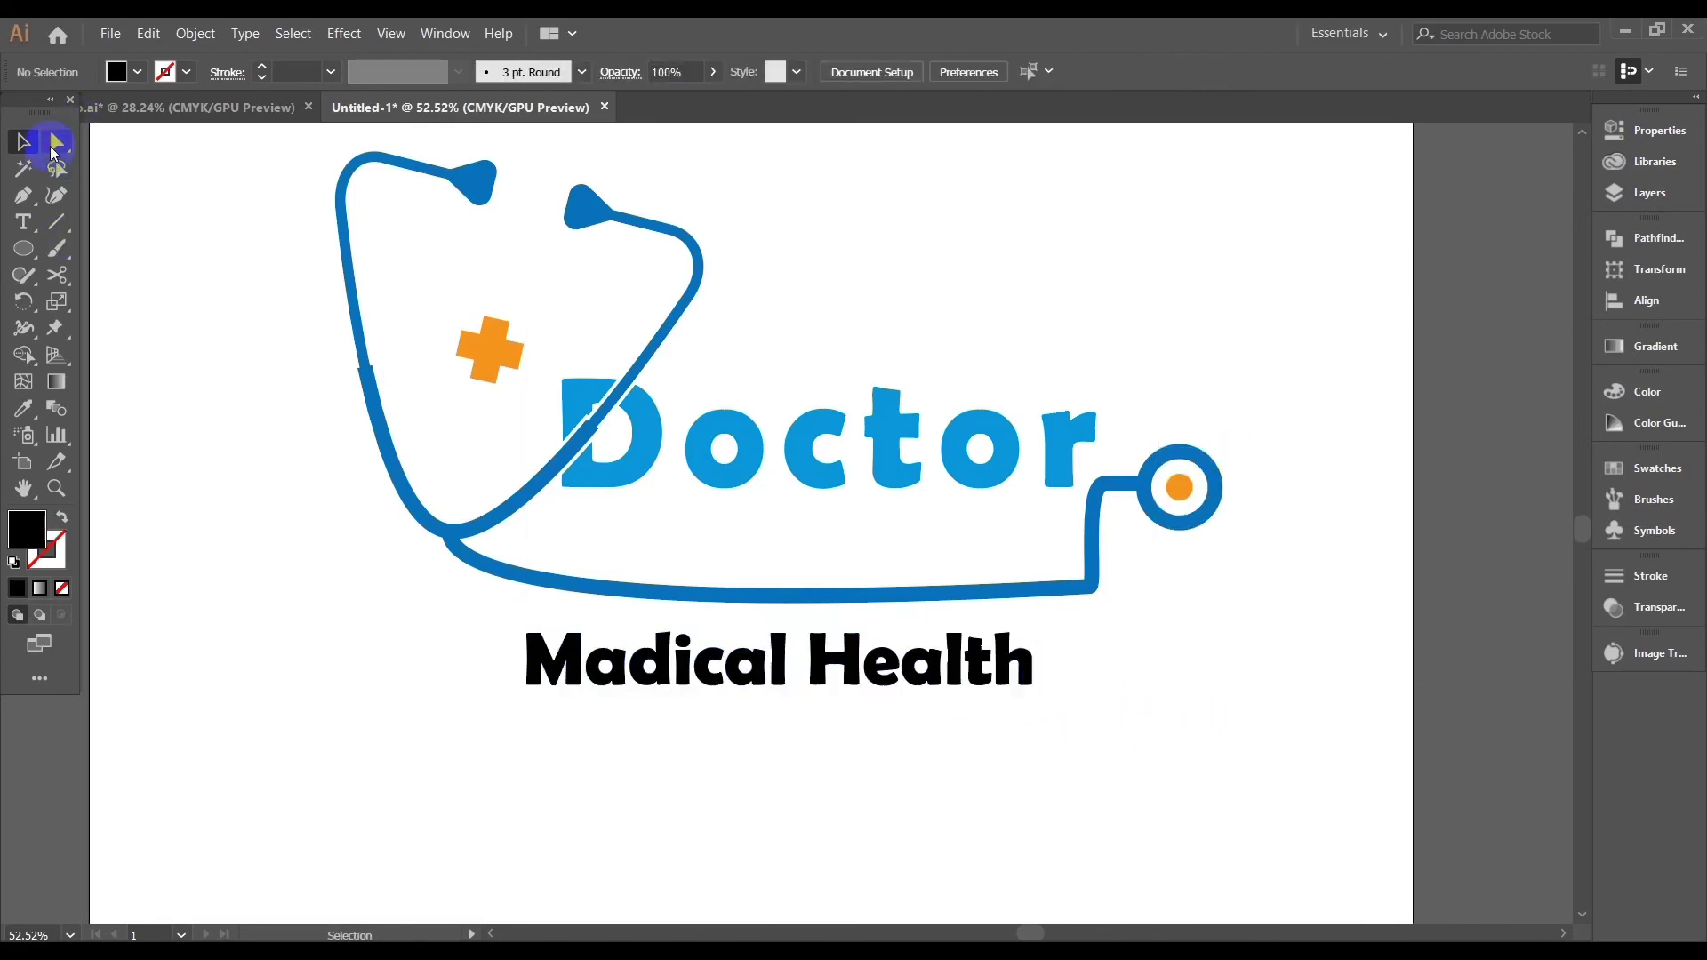
drag(1096, 743, 805, 662)
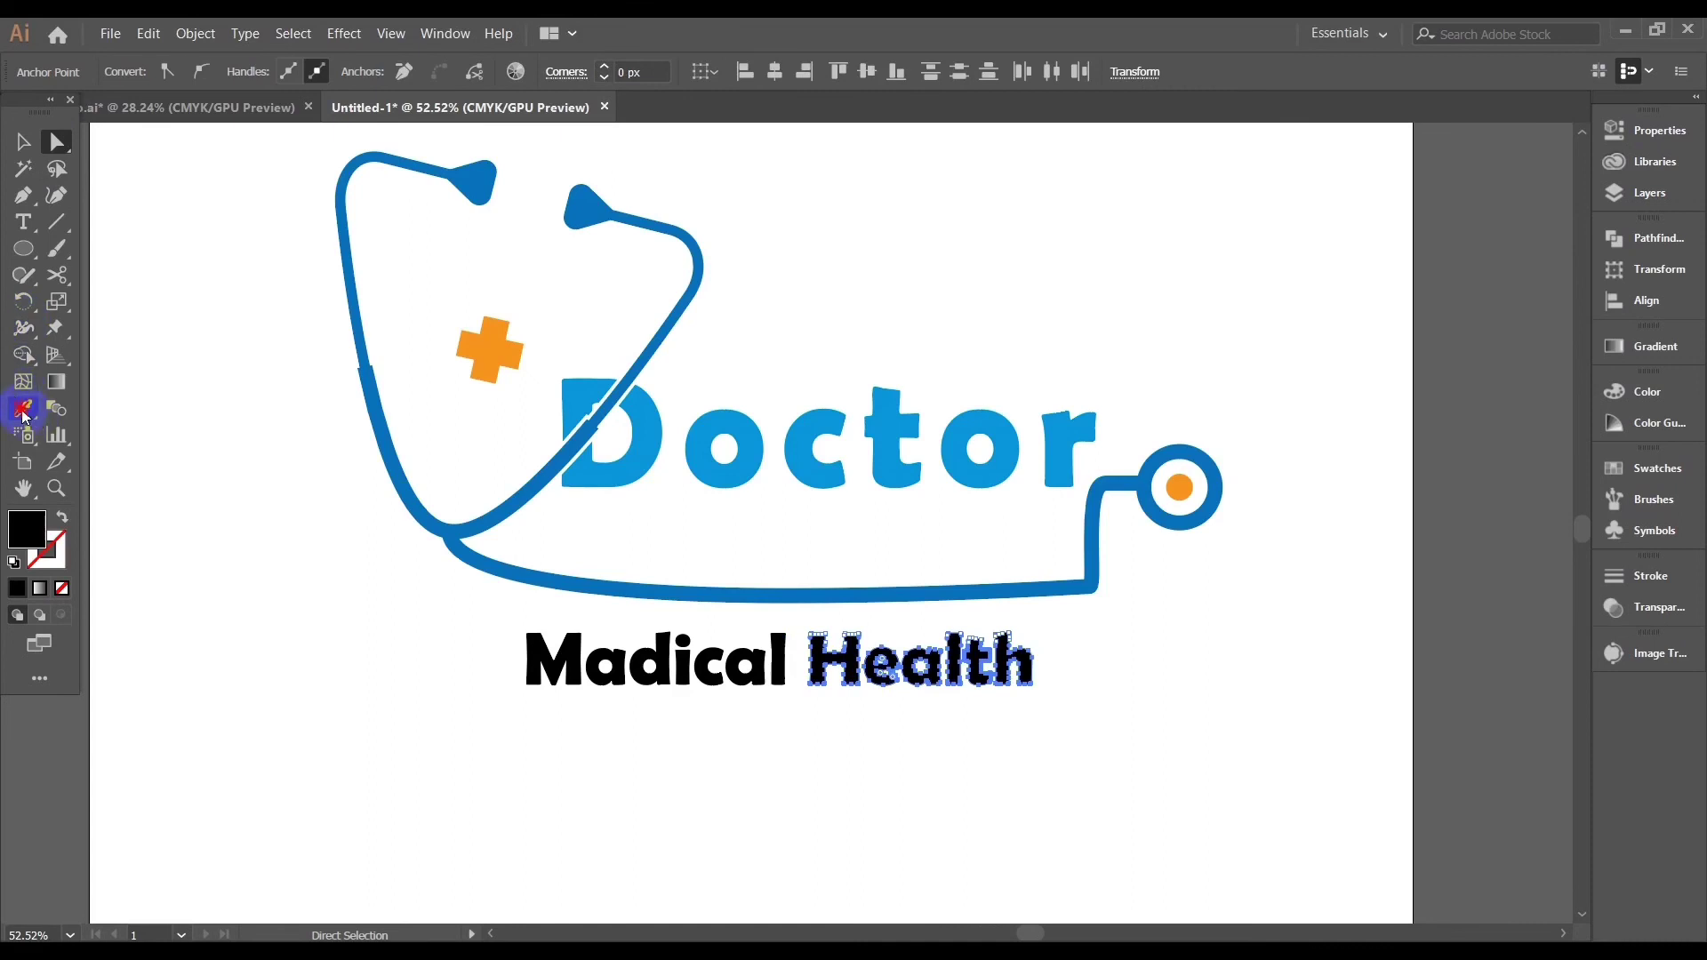
click(24, 408)
click(493, 348)
click(23, 141)
click(763, 719)
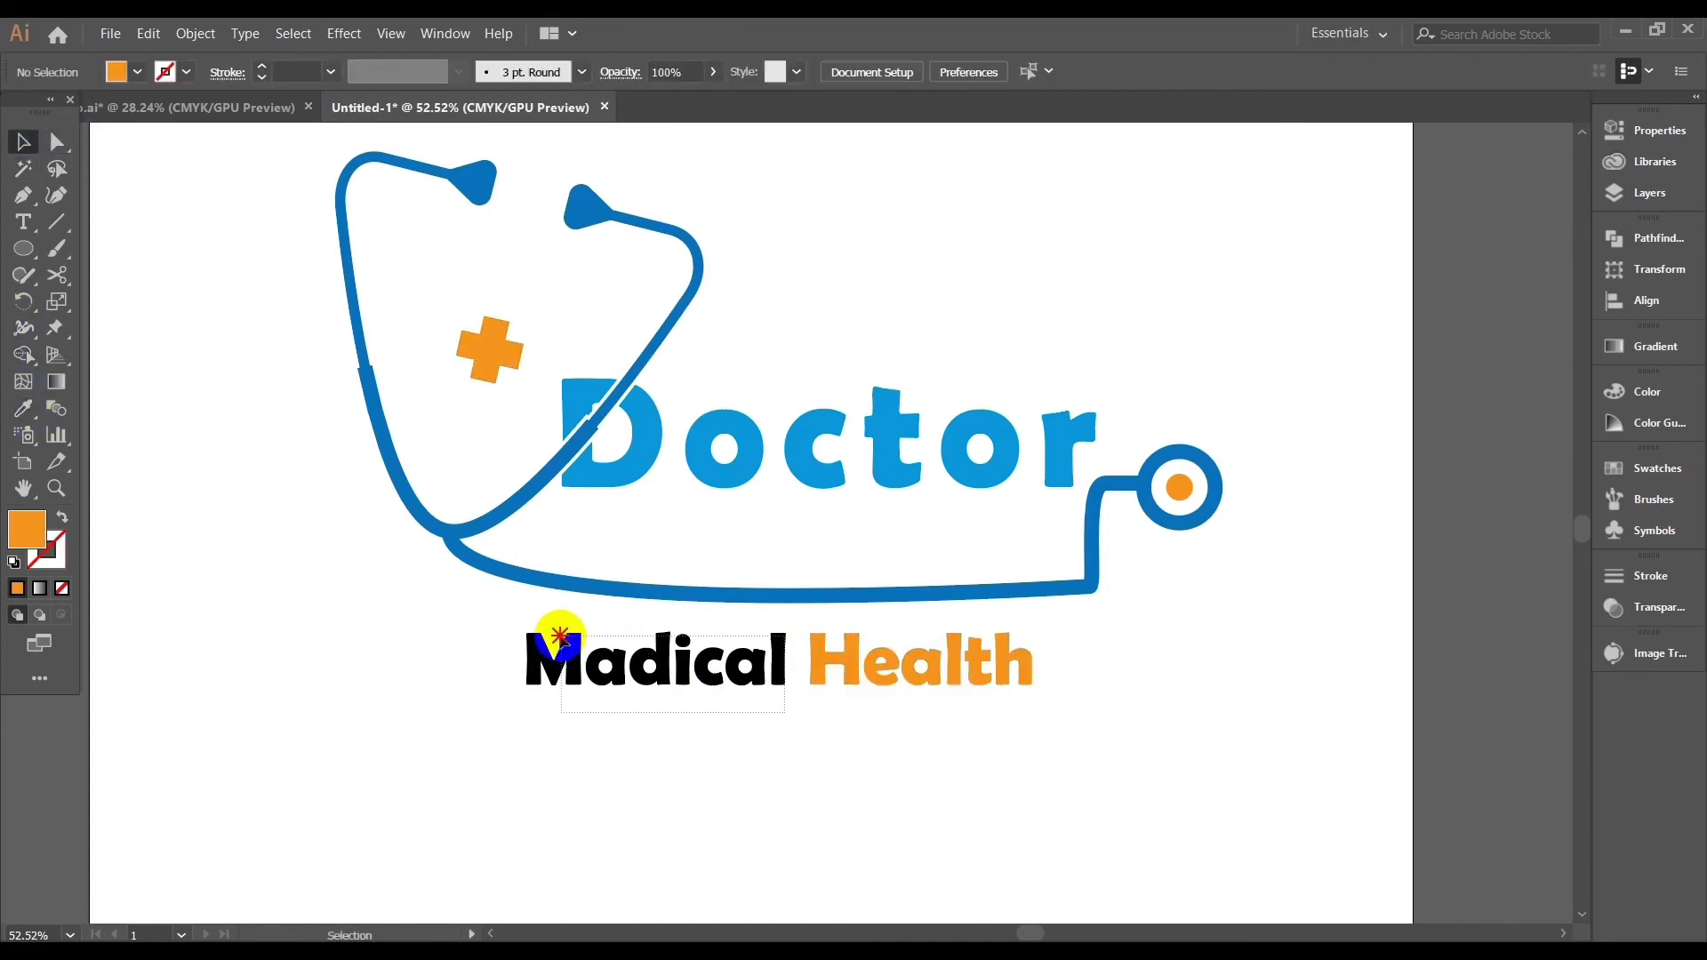
Color only the word "Madical" with the light blue of the "Doctor" letters using the Eyedropper, and deselect it
drag(560, 635, 489, 610)
key(ctrl+shift+a)
click(58, 141)
drag(774, 713, 525, 629)
click(23, 408)
click(742, 440)
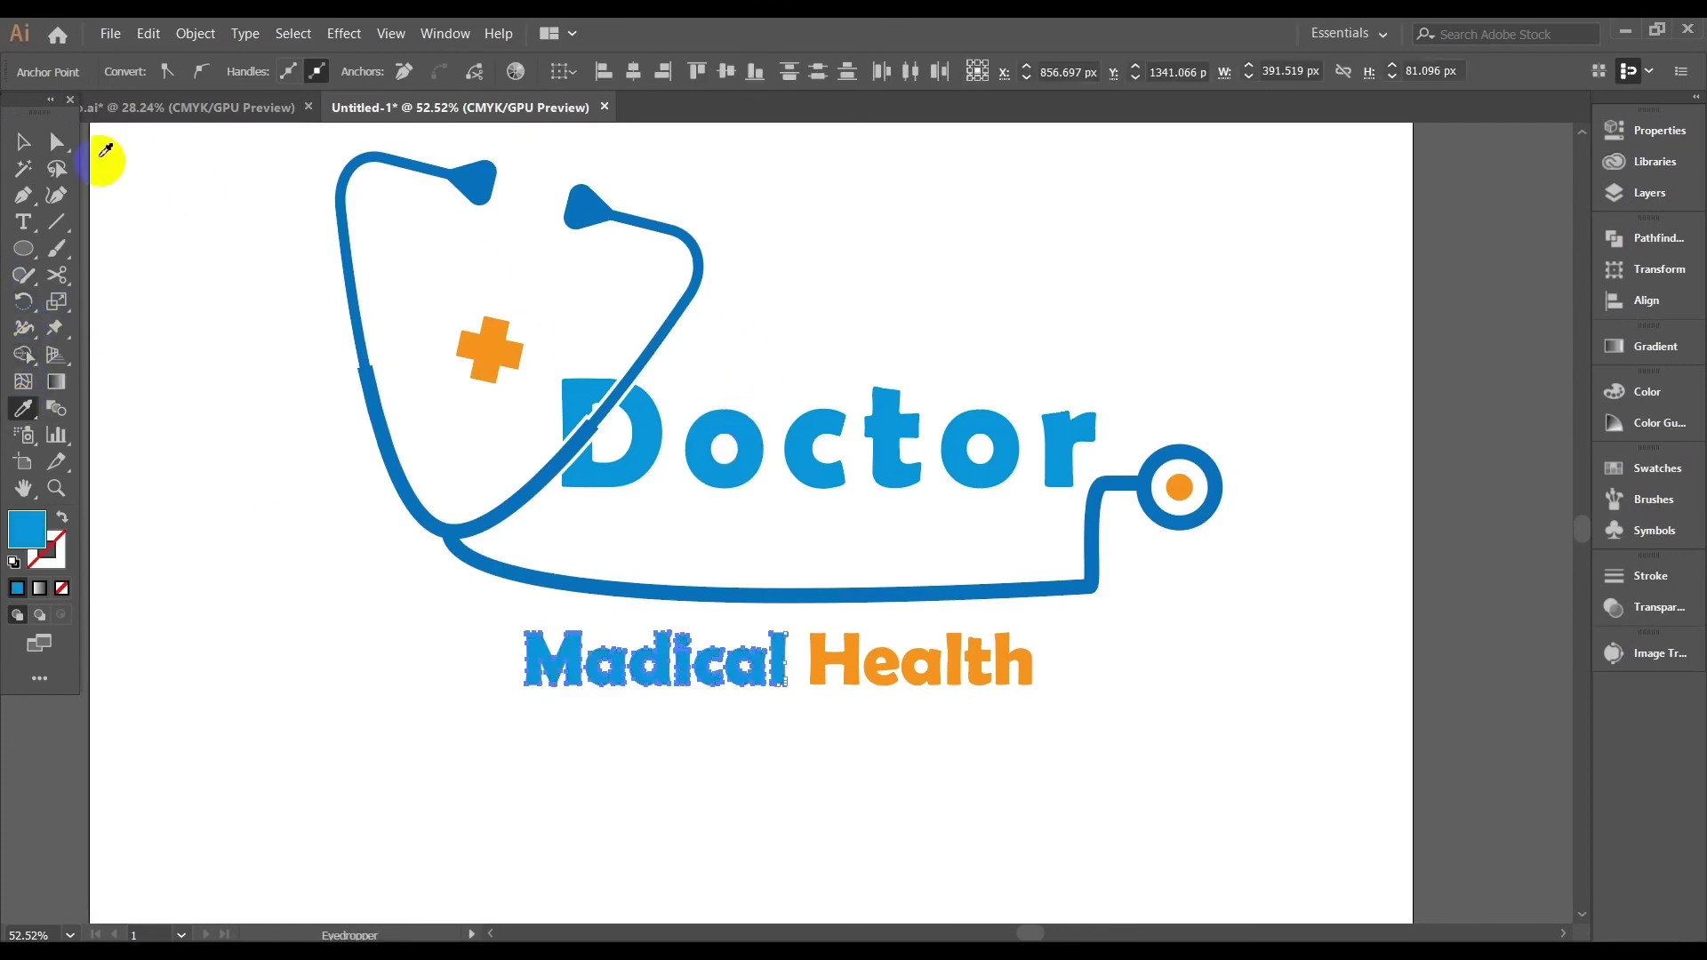
click(26, 137)
click(1101, 754)
Group the stethoscope, plus sign, "Doctor" and tagline together, and select the resulting group
key(ctrl+space)
drag(1190, 741, 1102, 717)
key(space)
mouse_move(1162, 763)
mouse_down()
mouse_move(1088, 766)
mouse_move(1191, 749)
mouse_up()
key(ctrl+space)
key(space)
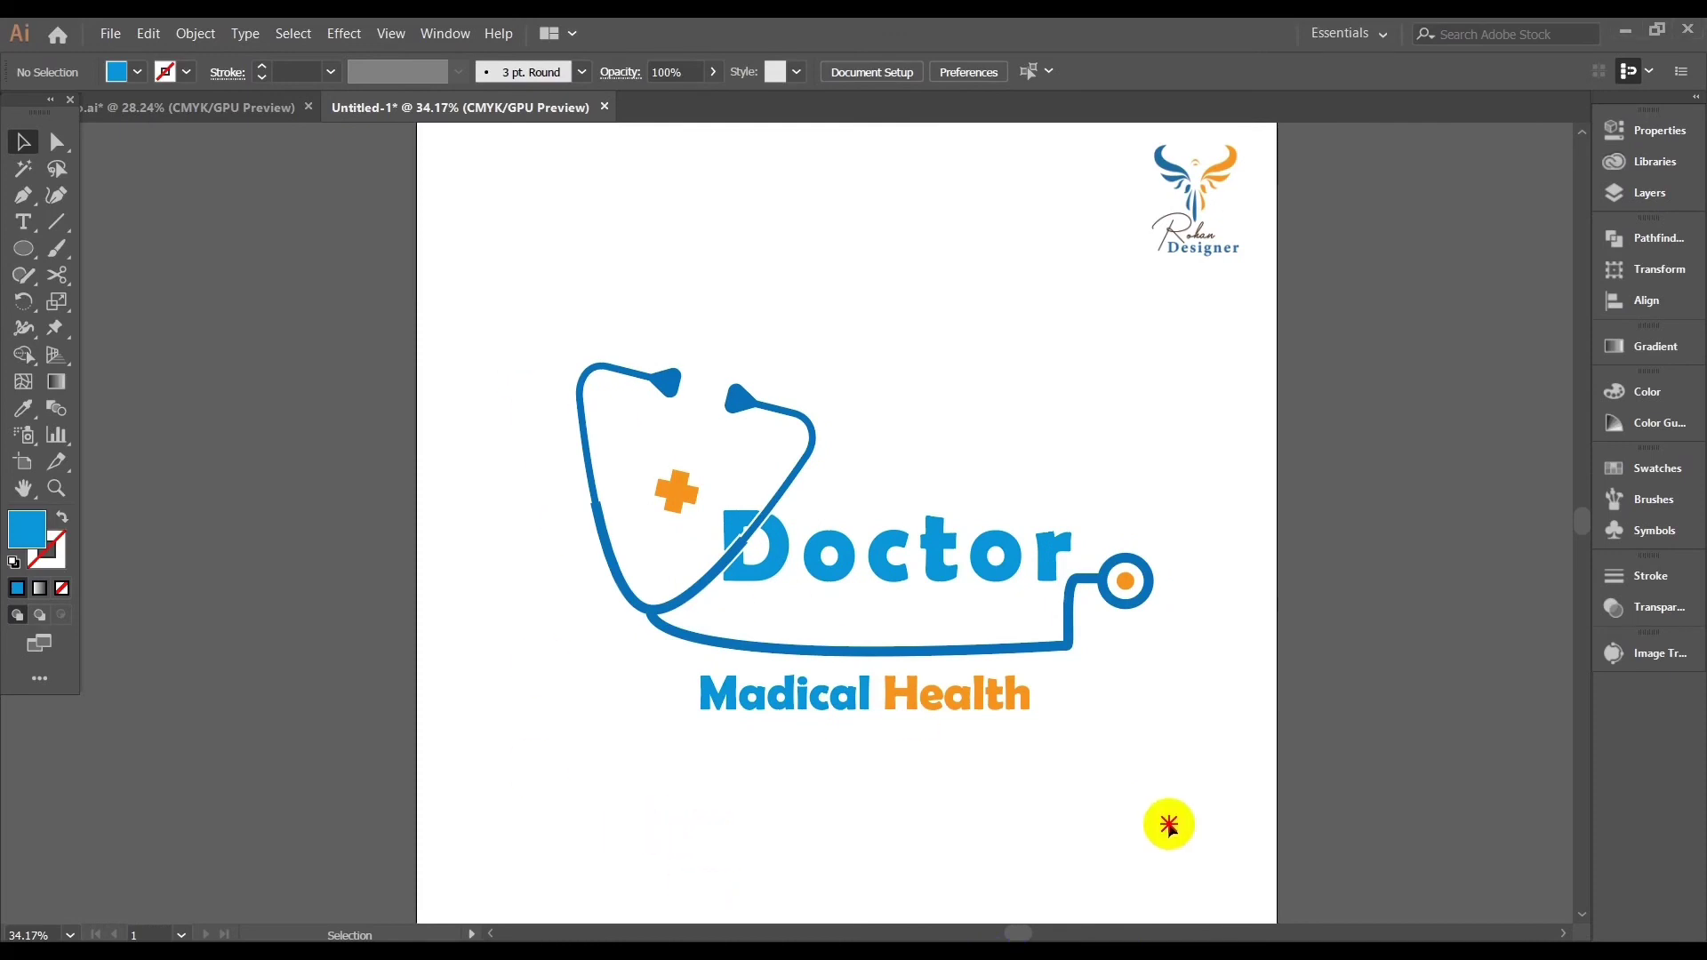
drag(514, 305, 1165, 827)
right_click(1235, 397)
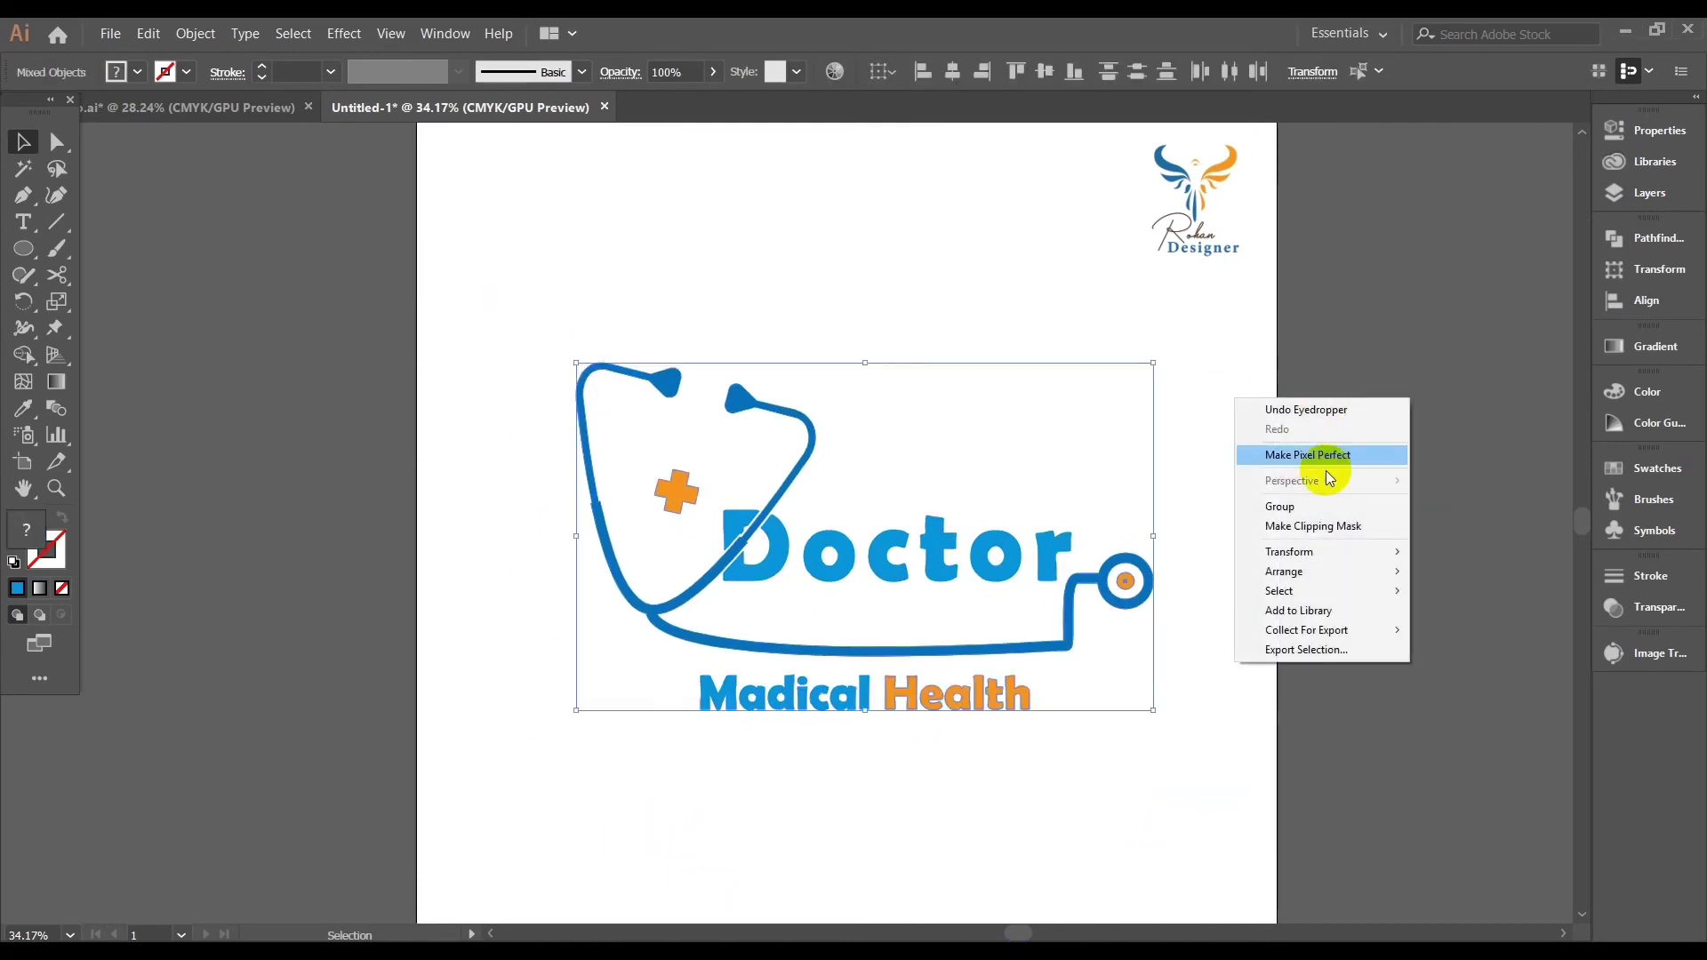
click(1314, 504)
click(591, 265)
drag(590, 265, 1218, 796)
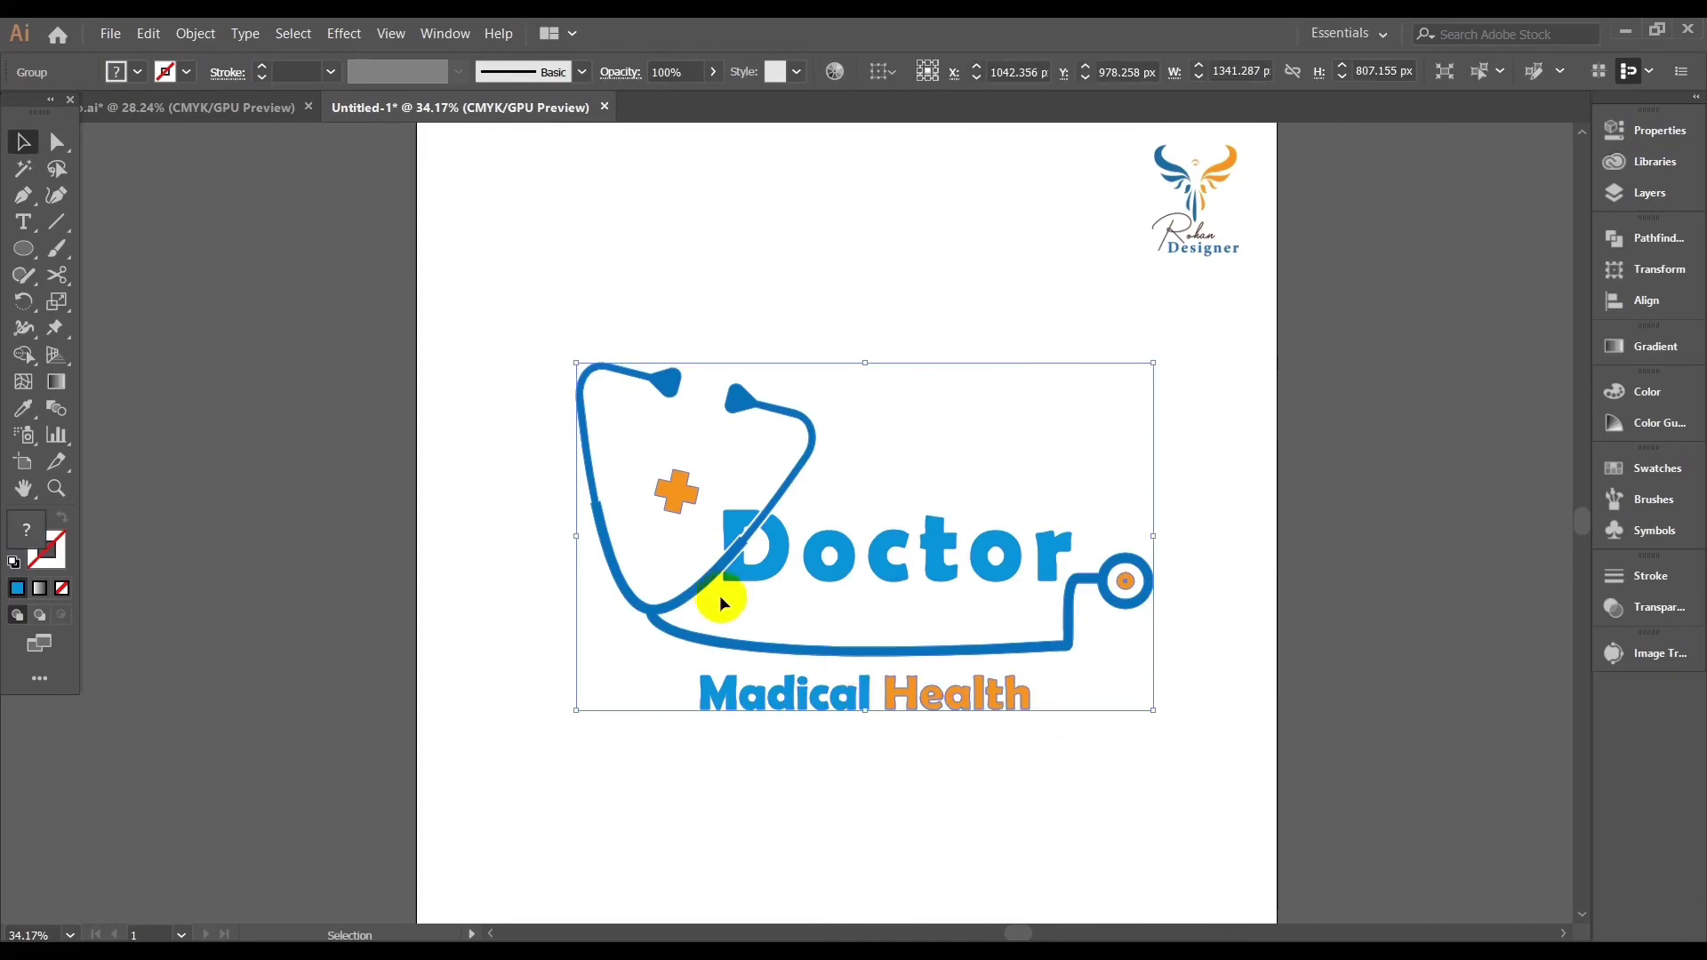
Switch to Photoshop, paste the logo into Rectangle 111 .psb as a smart object, and place it at about X 1445 px, Y 867.5 px
drag(702, 579, 693, 929)
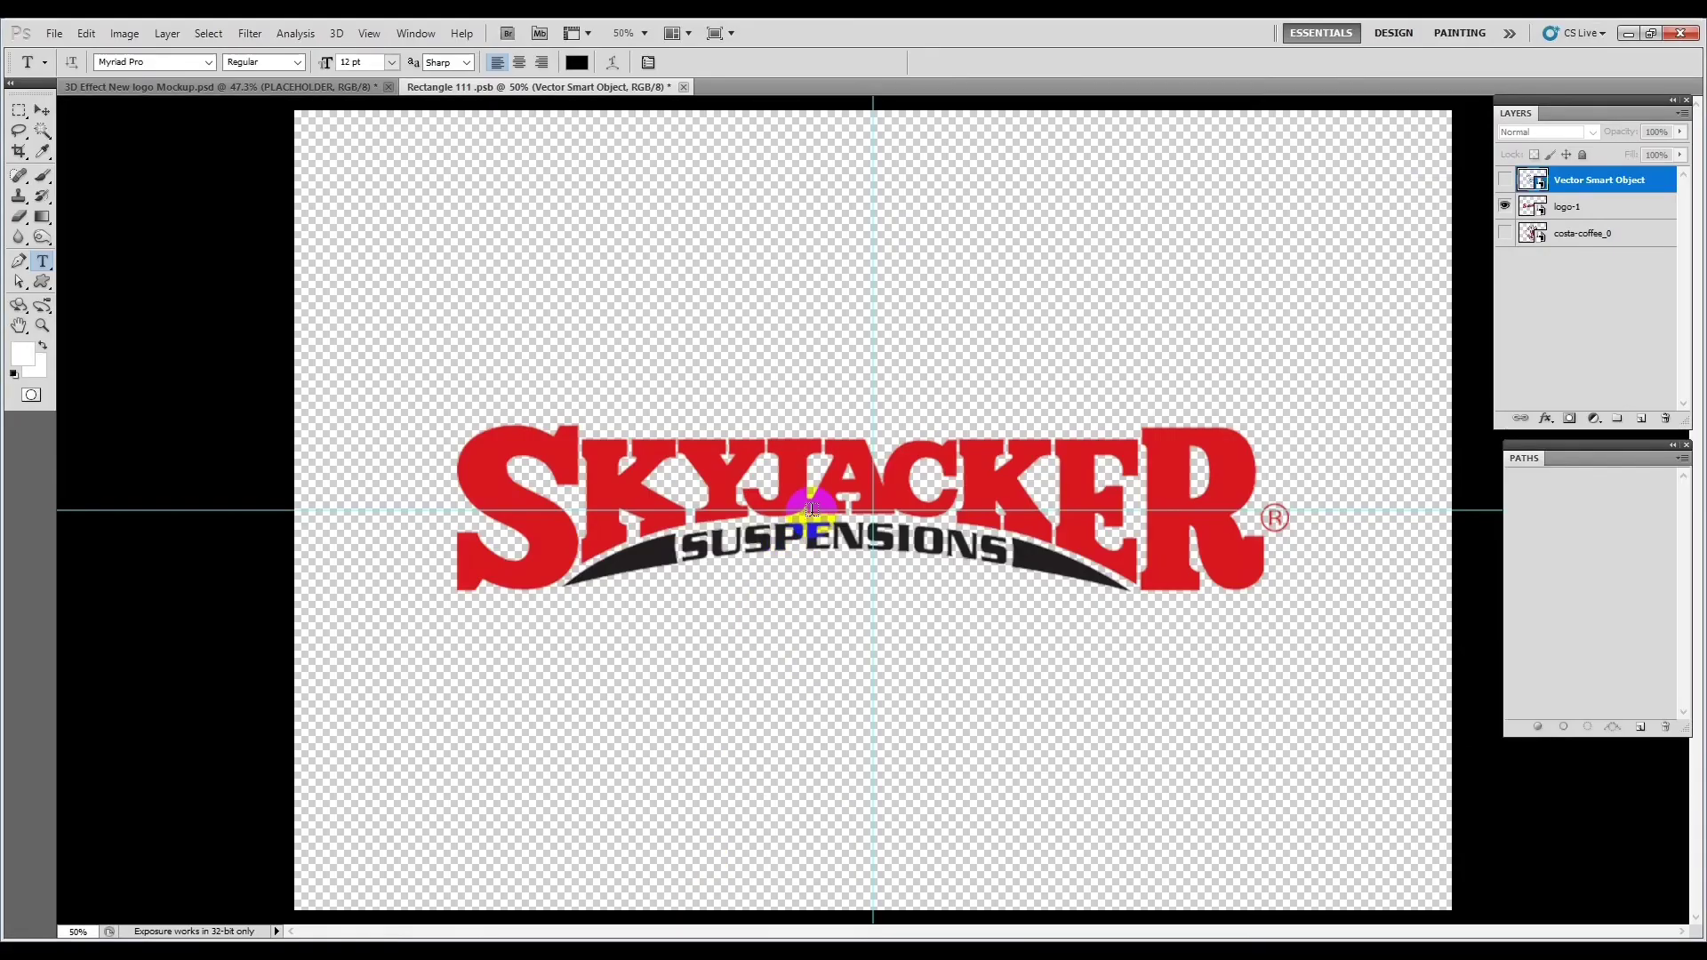
key(ctrl+v)
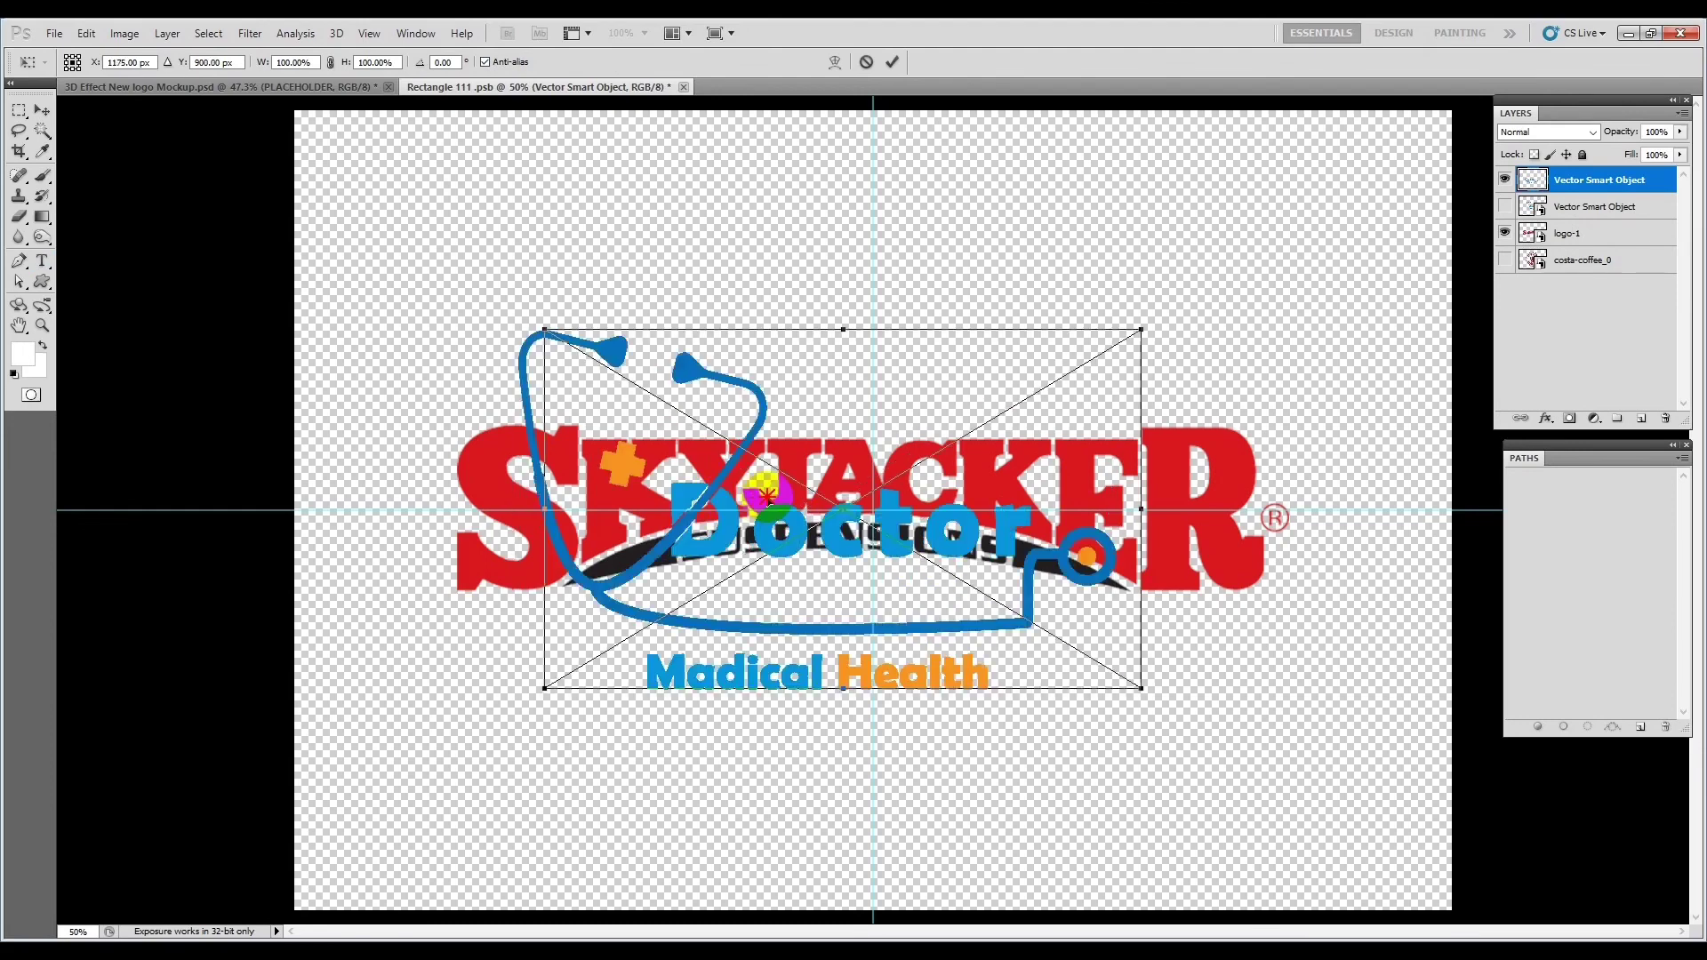
drag(767, 495, 861, 481)
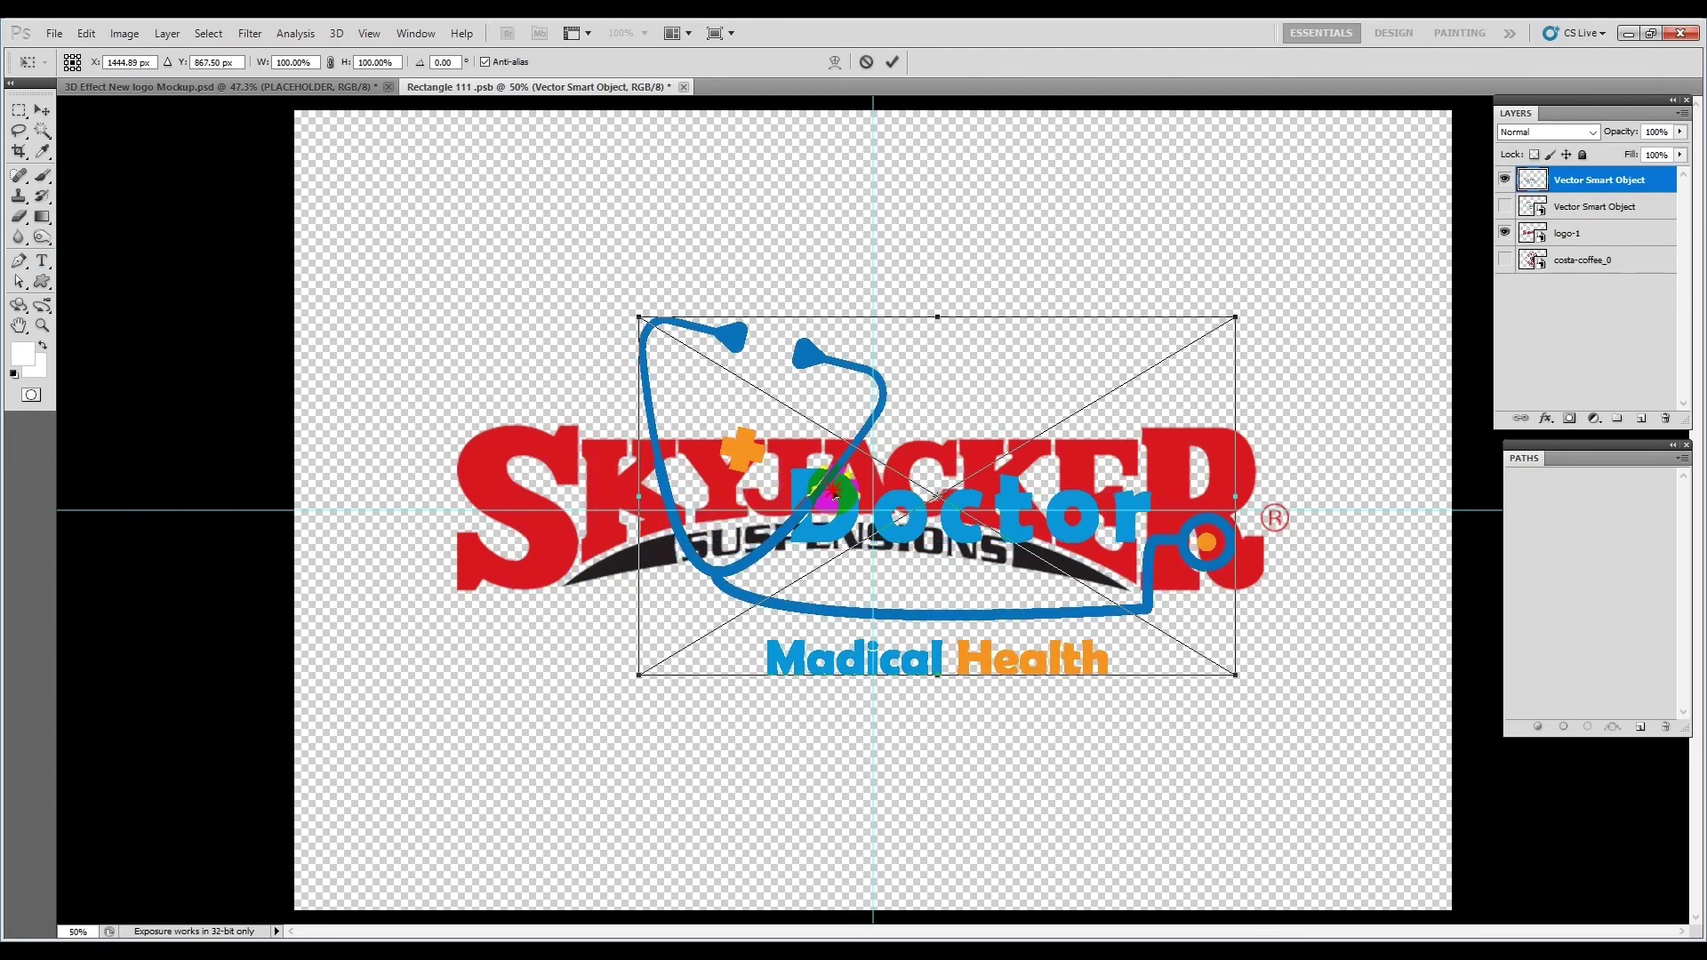
click(893, 62)
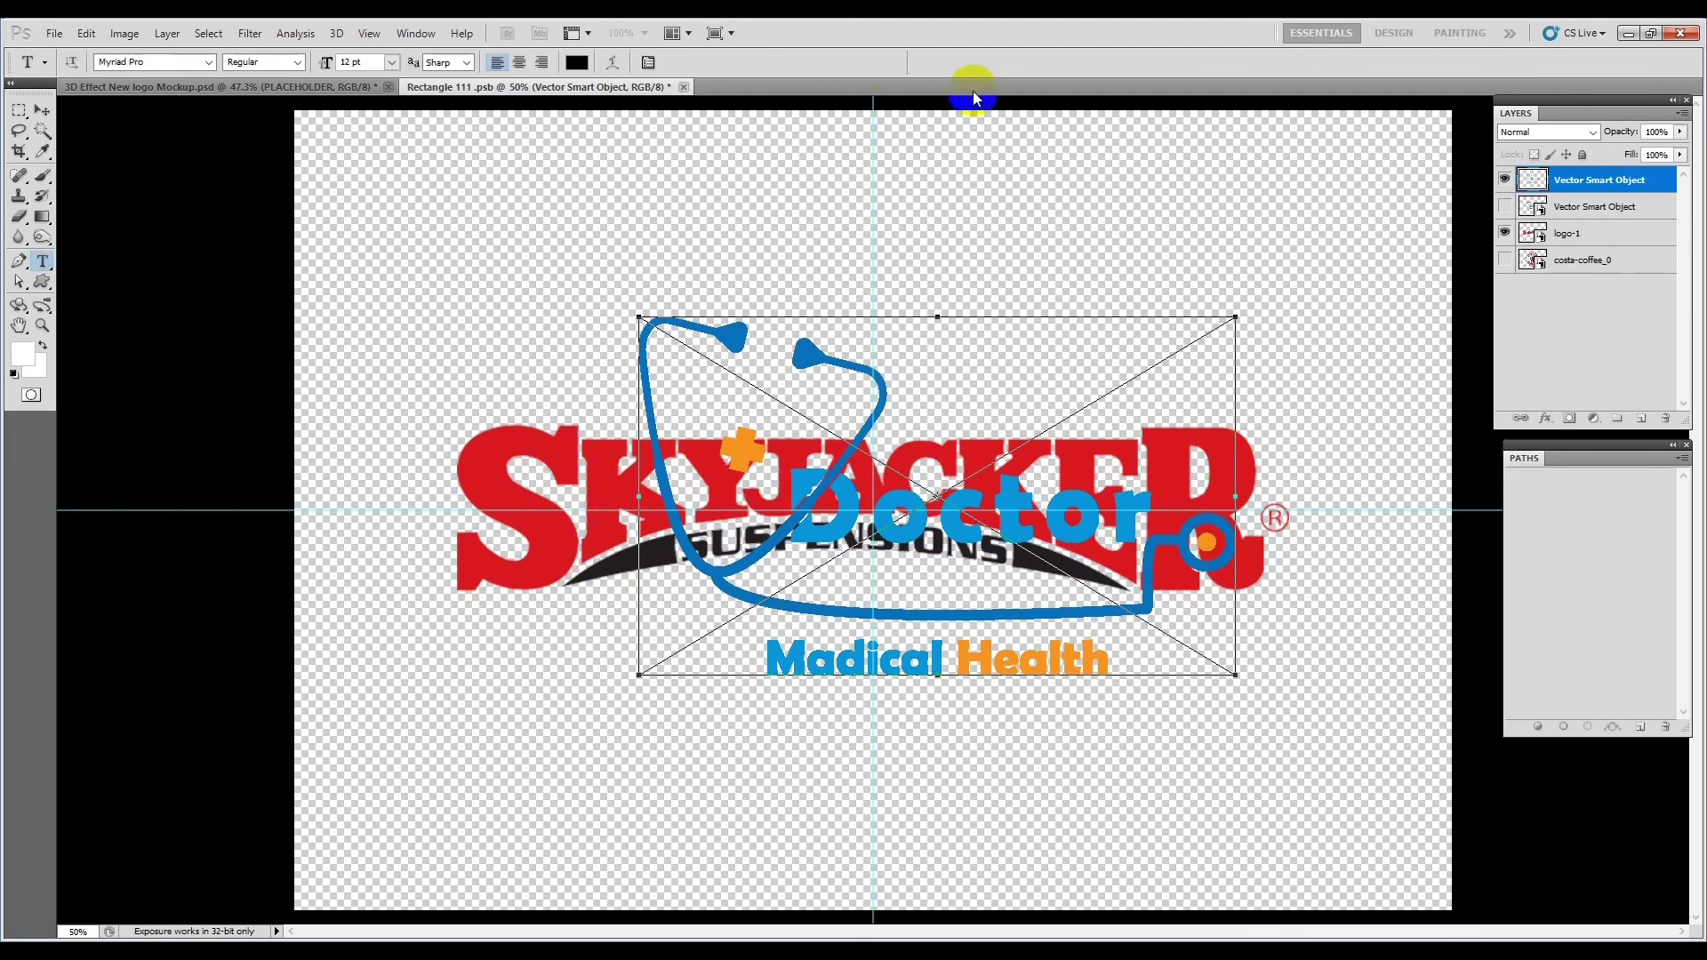
Hide the logo-1 layer, and close Rectangle 111 .psb while saving the changes
click(1504, 235)
click(682, 87)
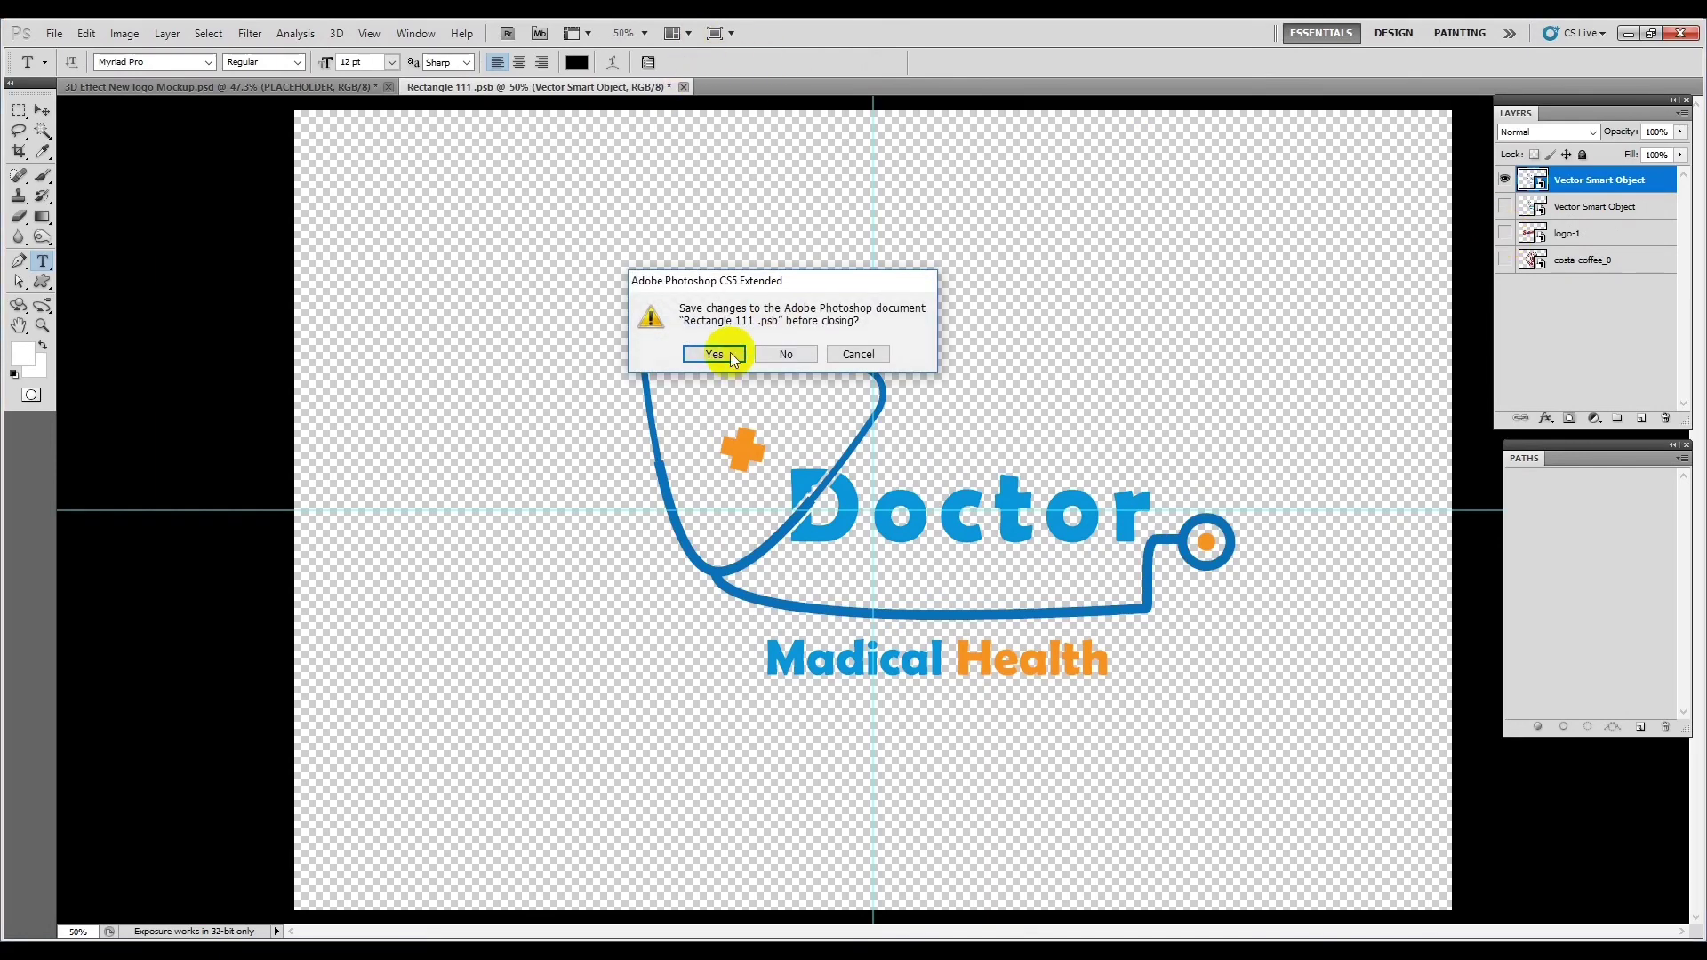
click(719, 350)
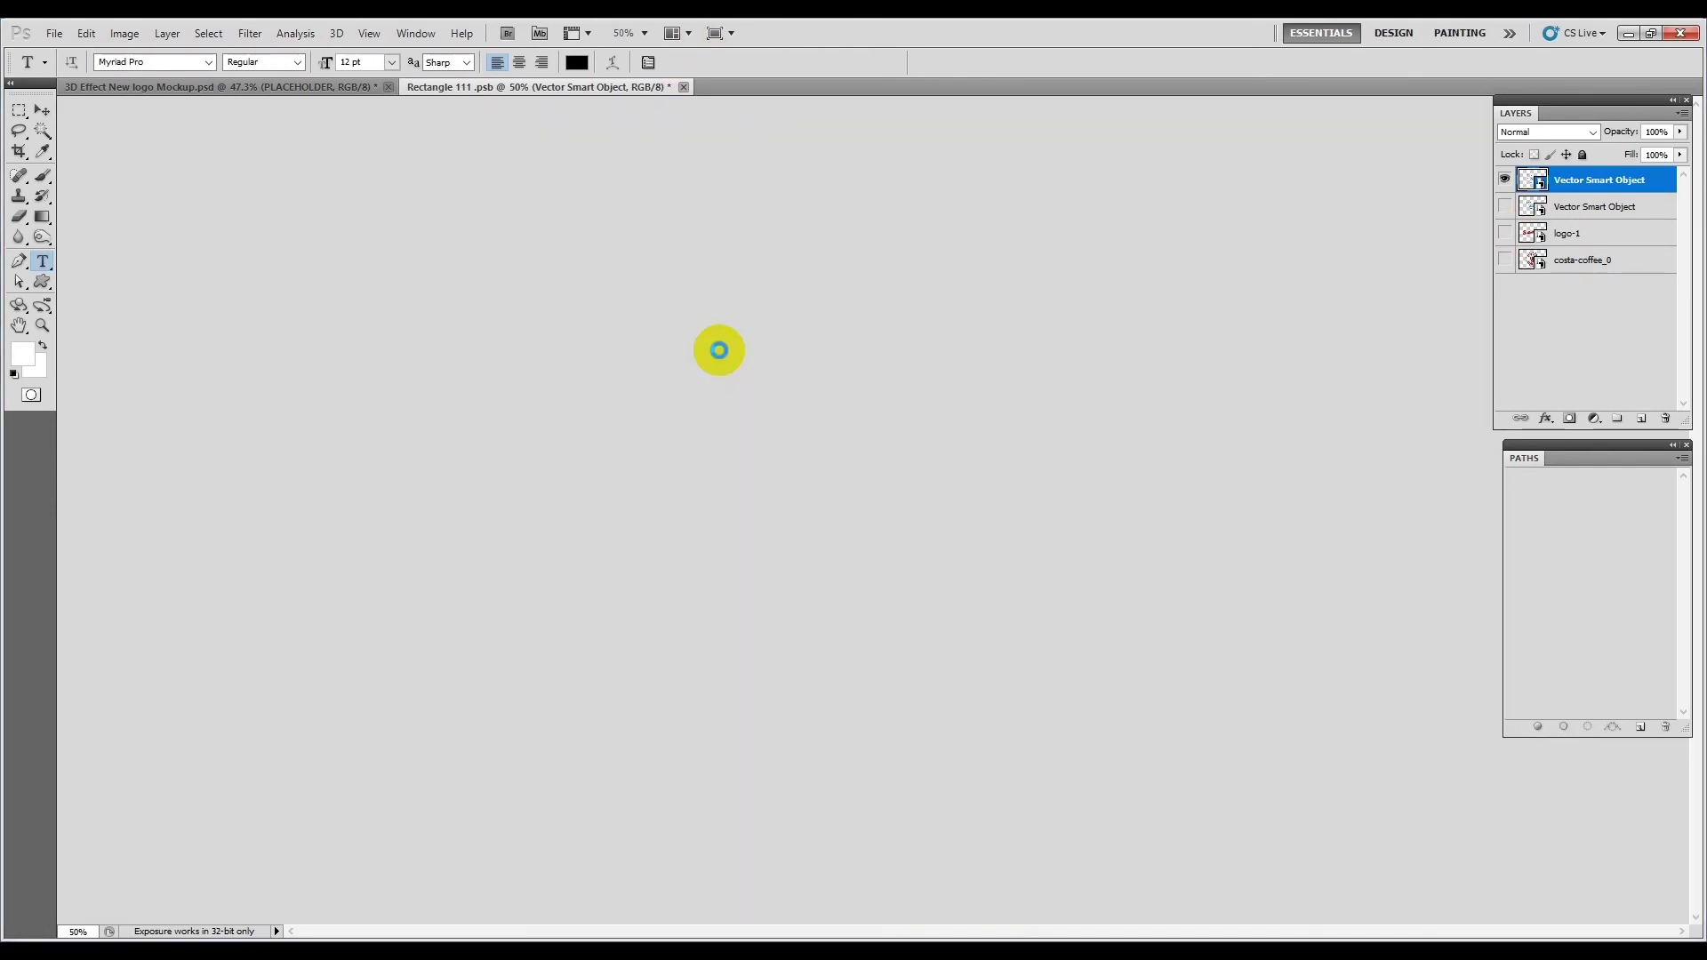